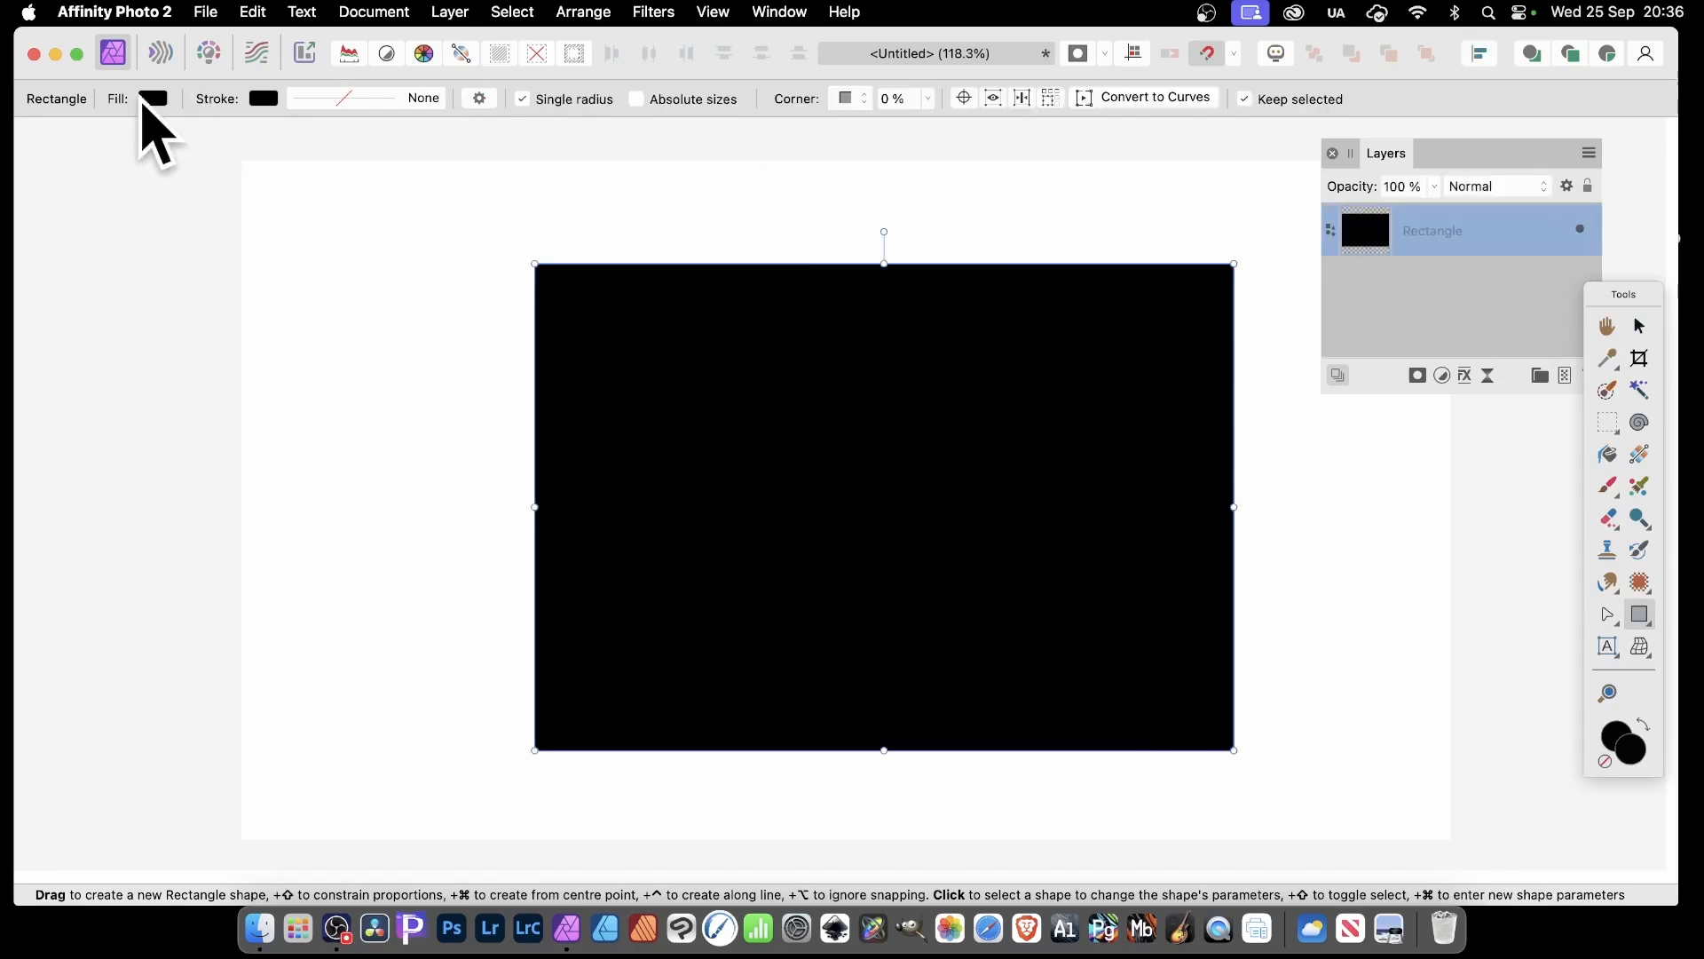
Step: Fill the black rectangle with the blue-yellow-orange-cyan-red linear gradient swatch and redraw the gradient diagonally from its upper-left to lower-right area
click(152, 99)
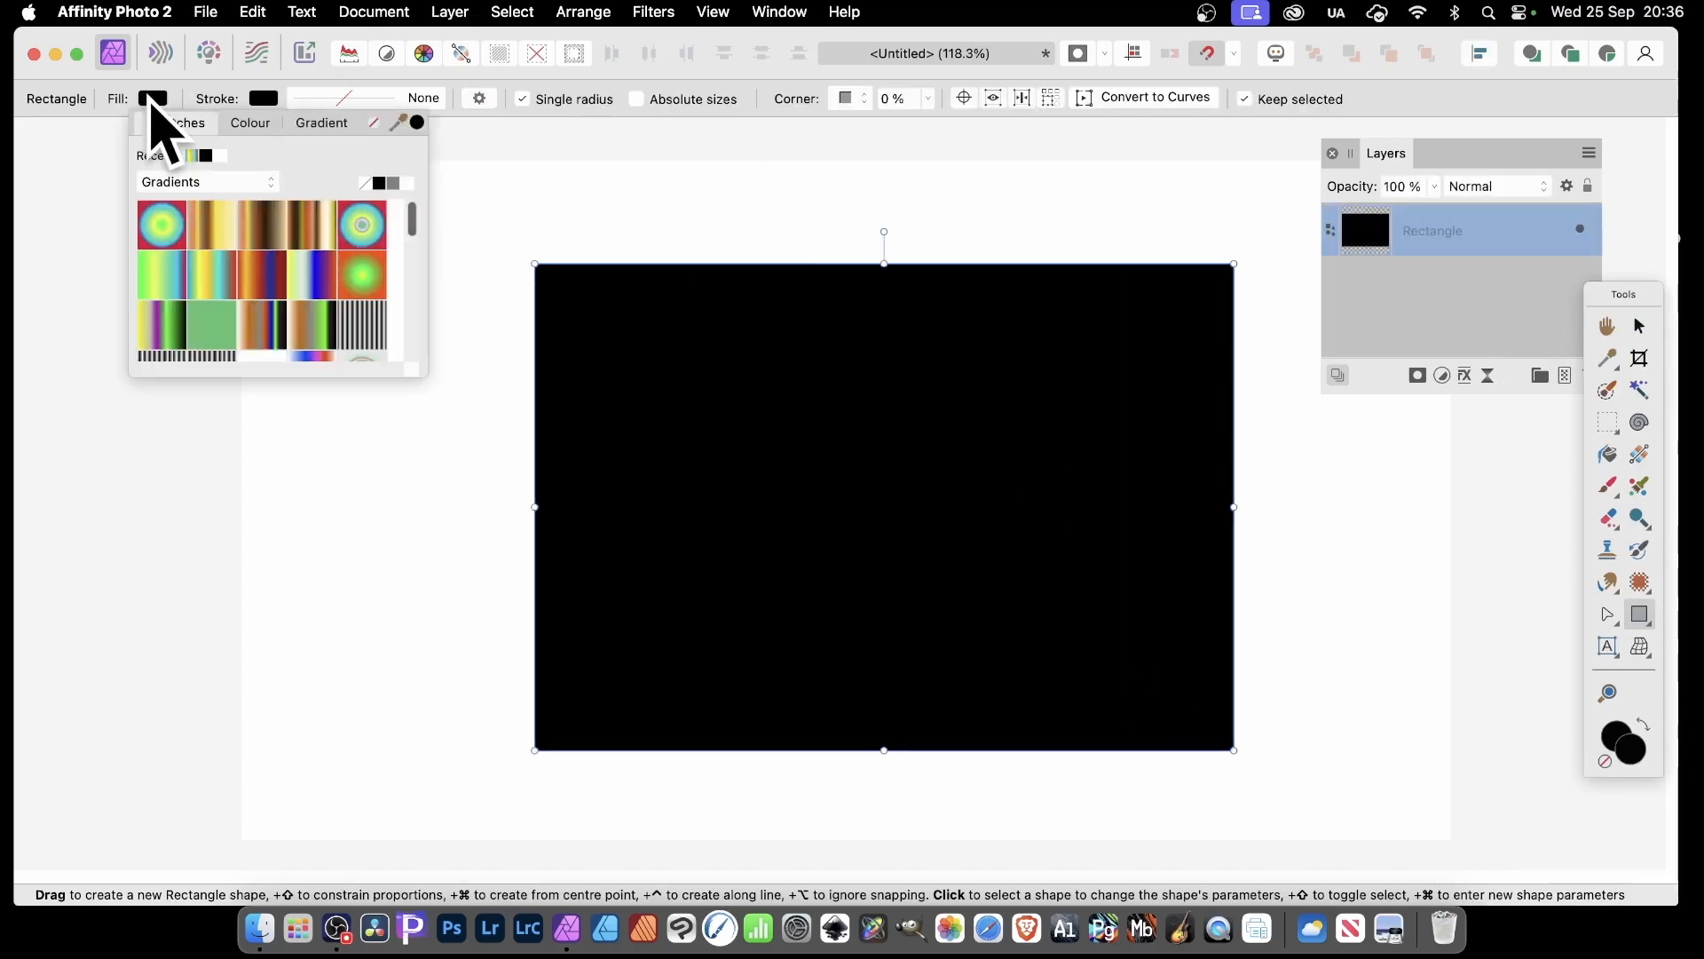
click(160, 230)
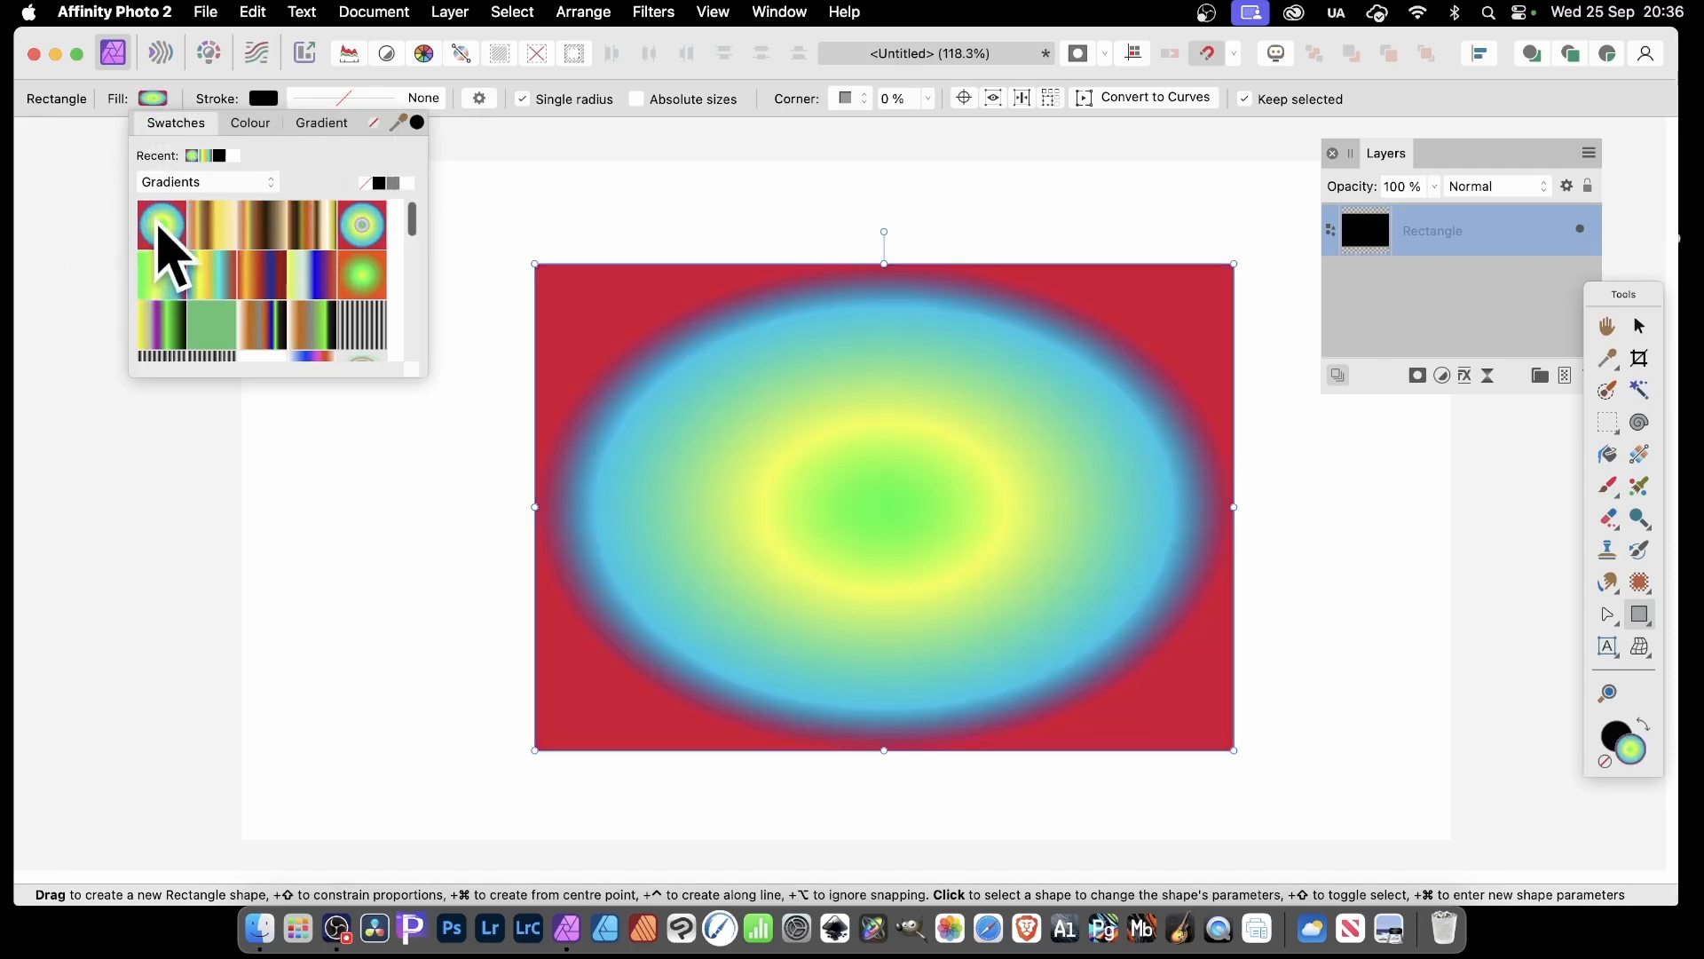
click(220, 293)
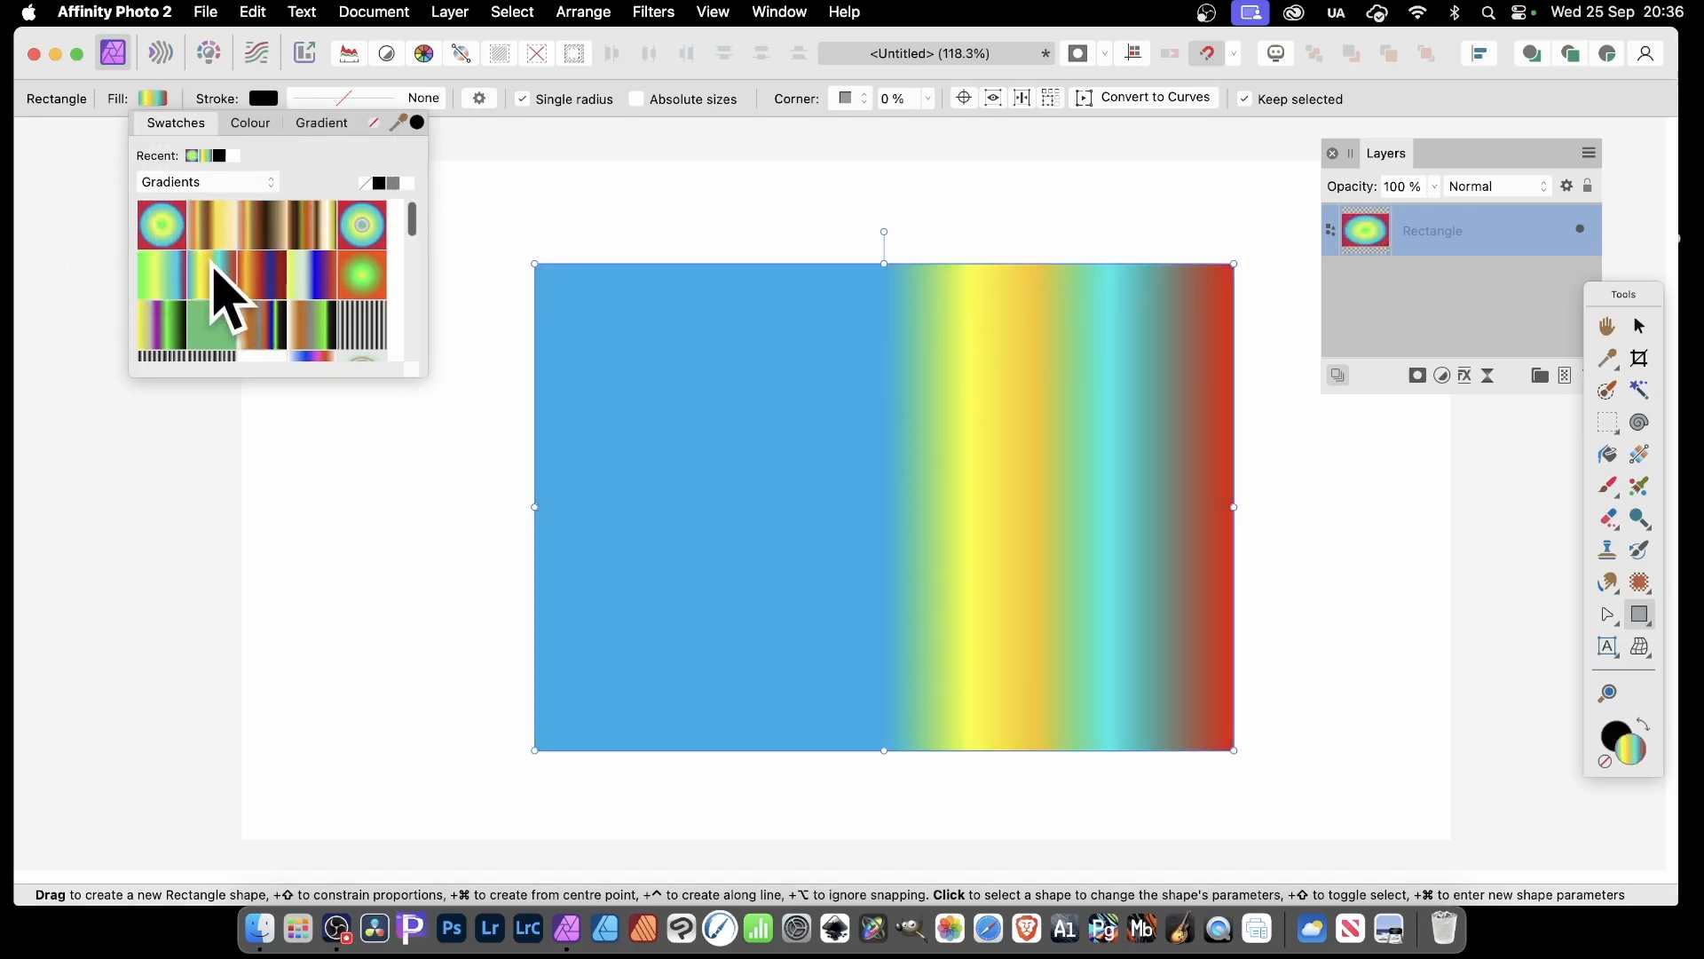
click(1640, 454)
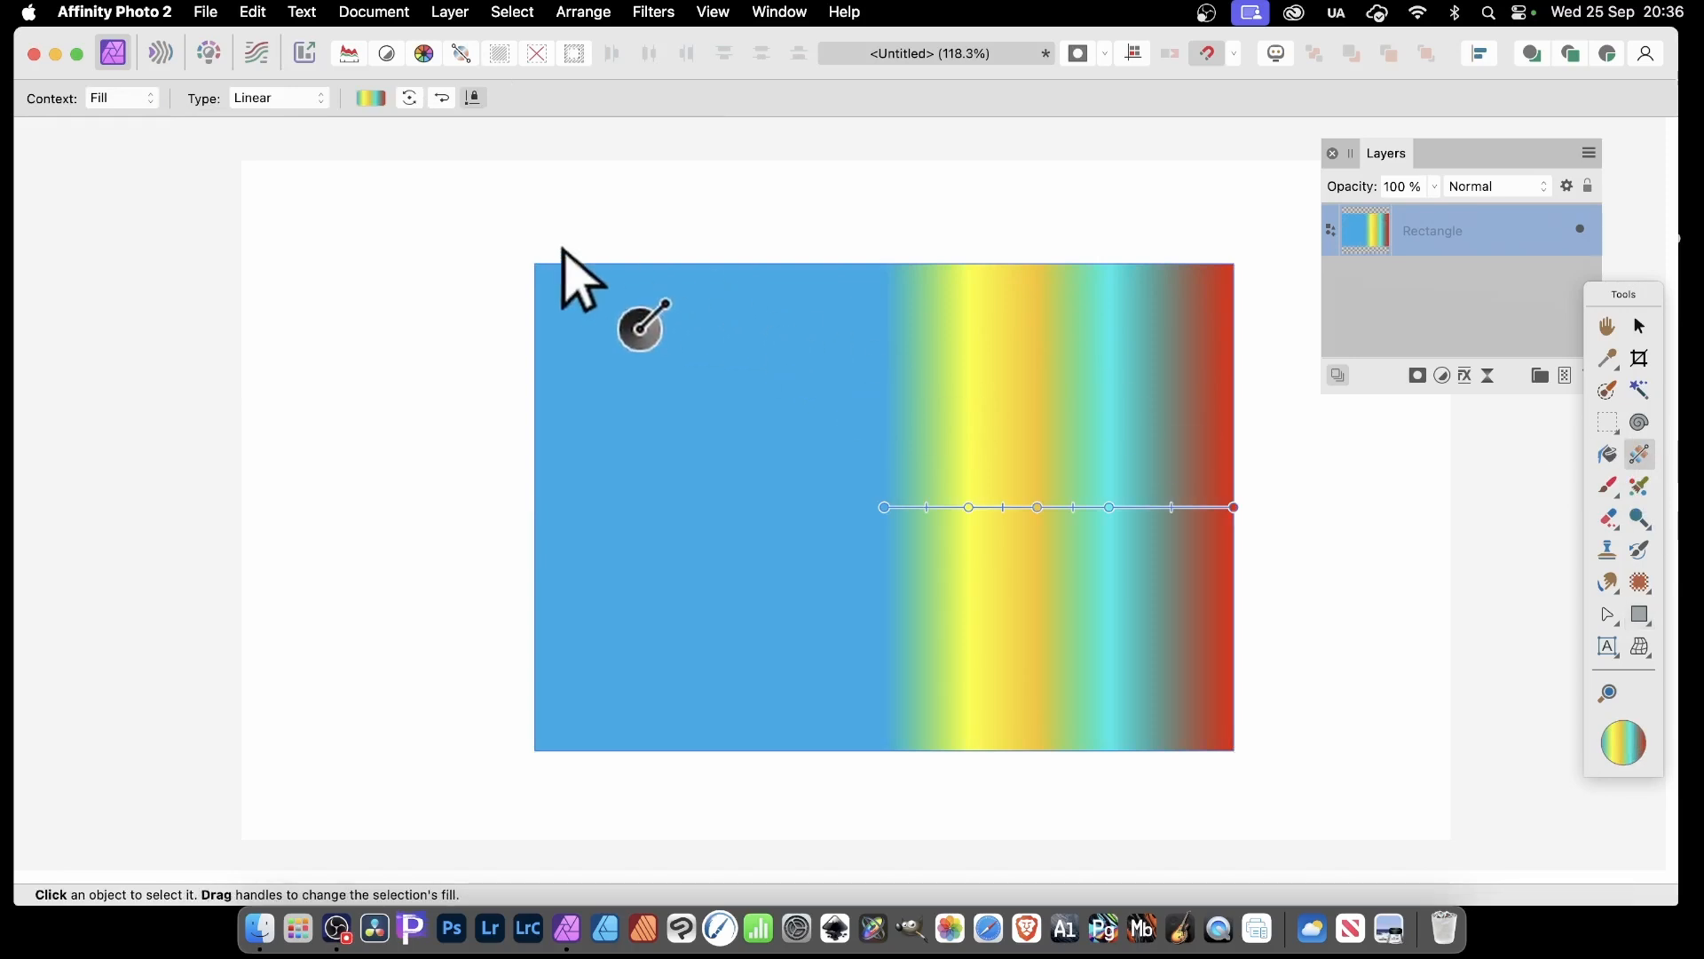
drag(563, 246, 1279, 664)
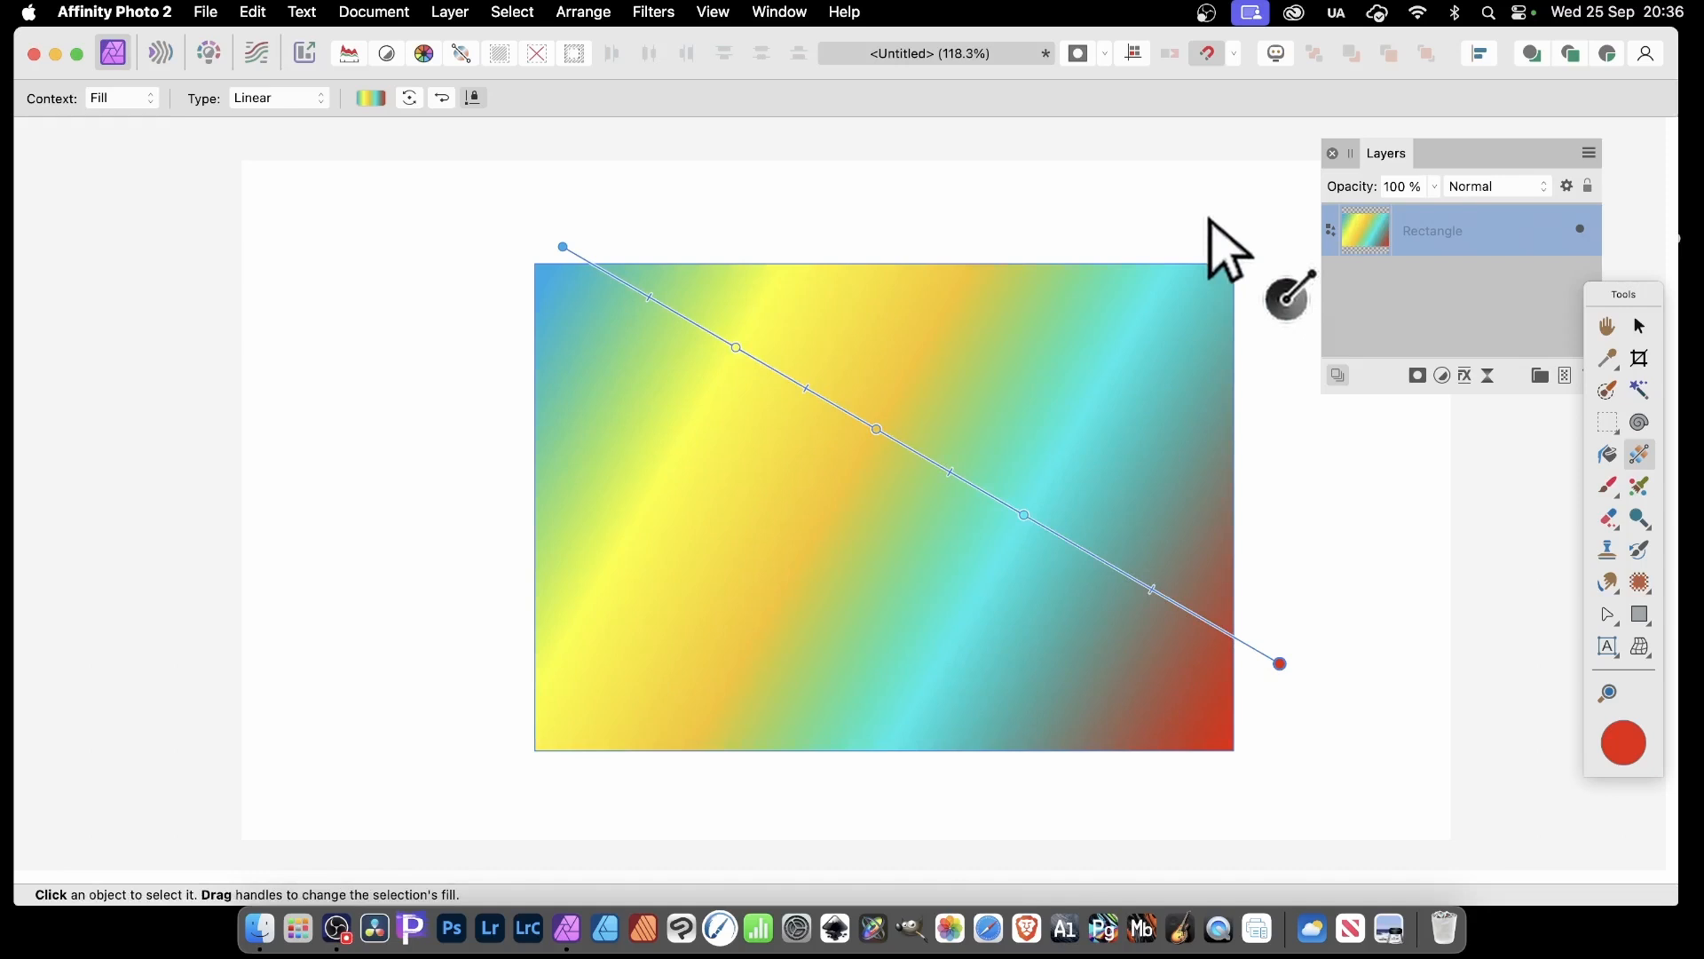
Step: Create a pixel selection from the rectangle layer and rasterise the layer
click(515, 11)
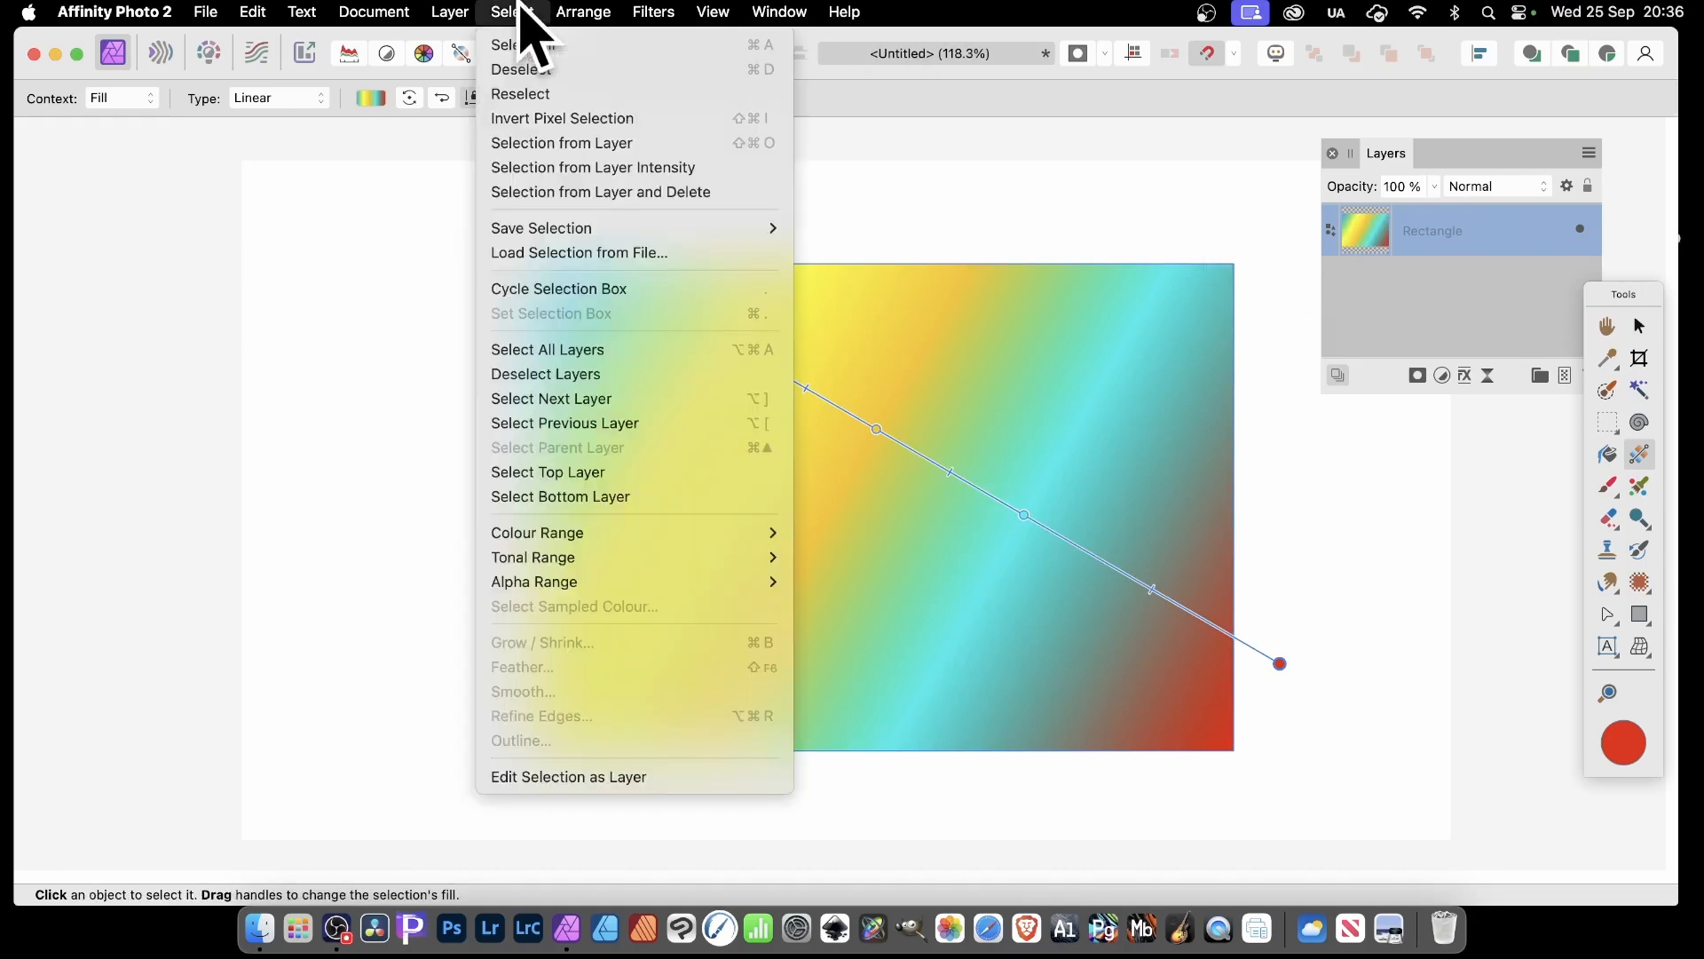
click(548, 160)
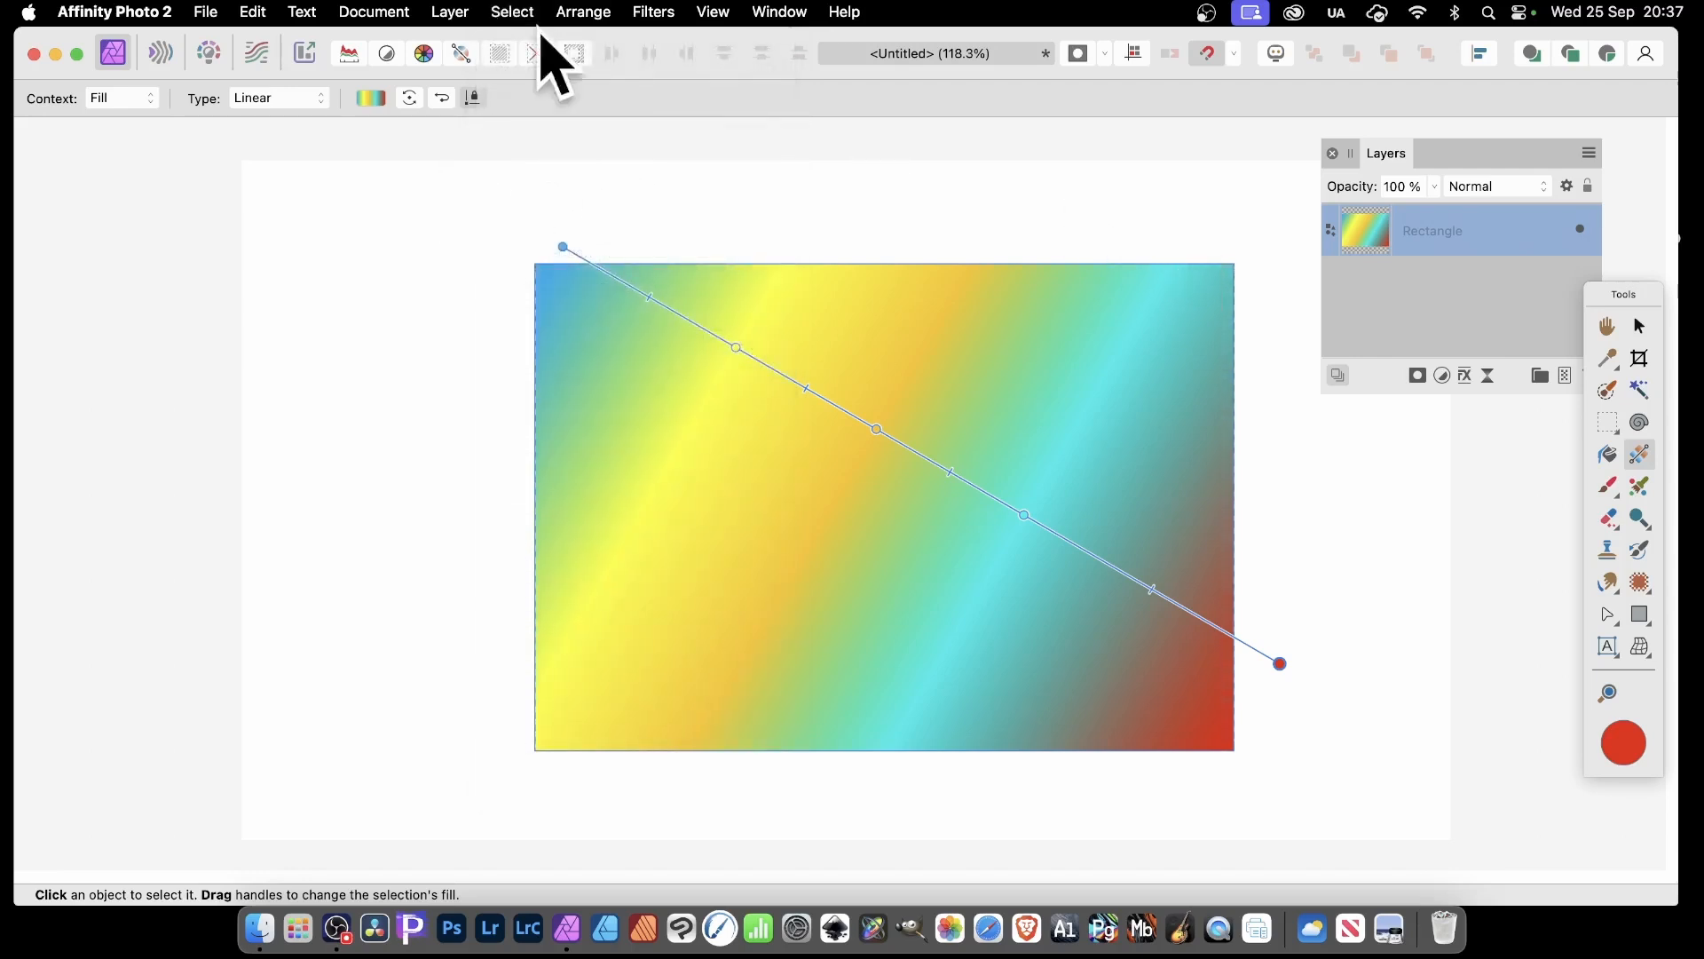
click(456, 9)
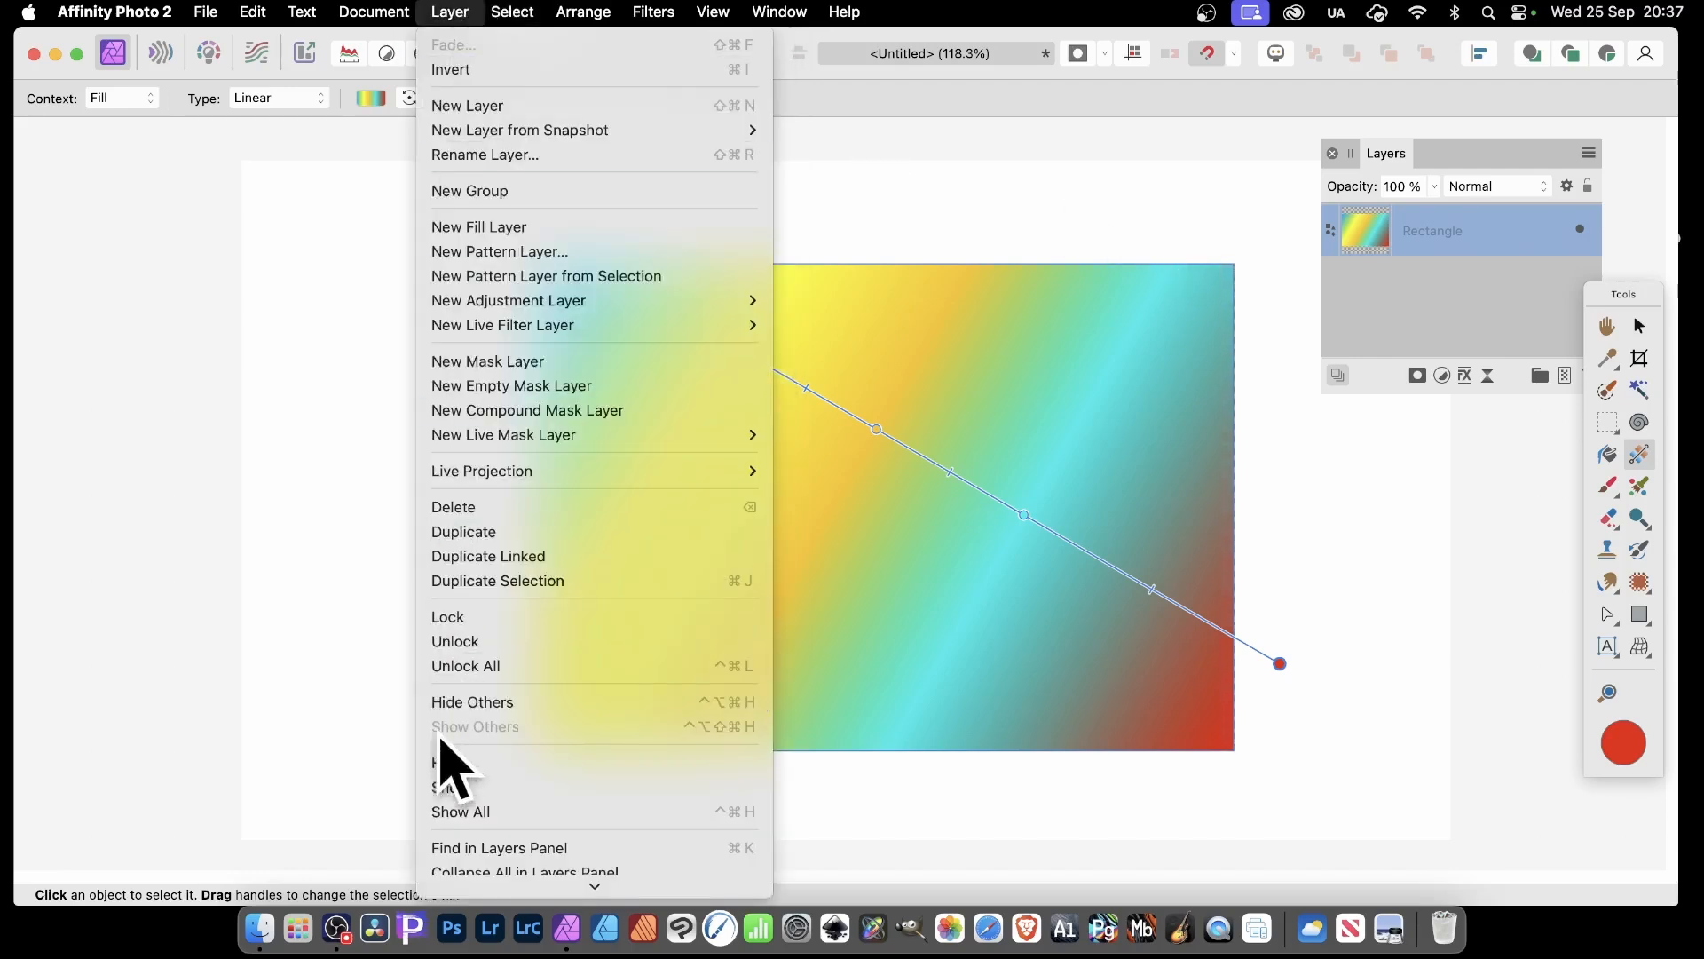
scroll(453, 759, down, 8)
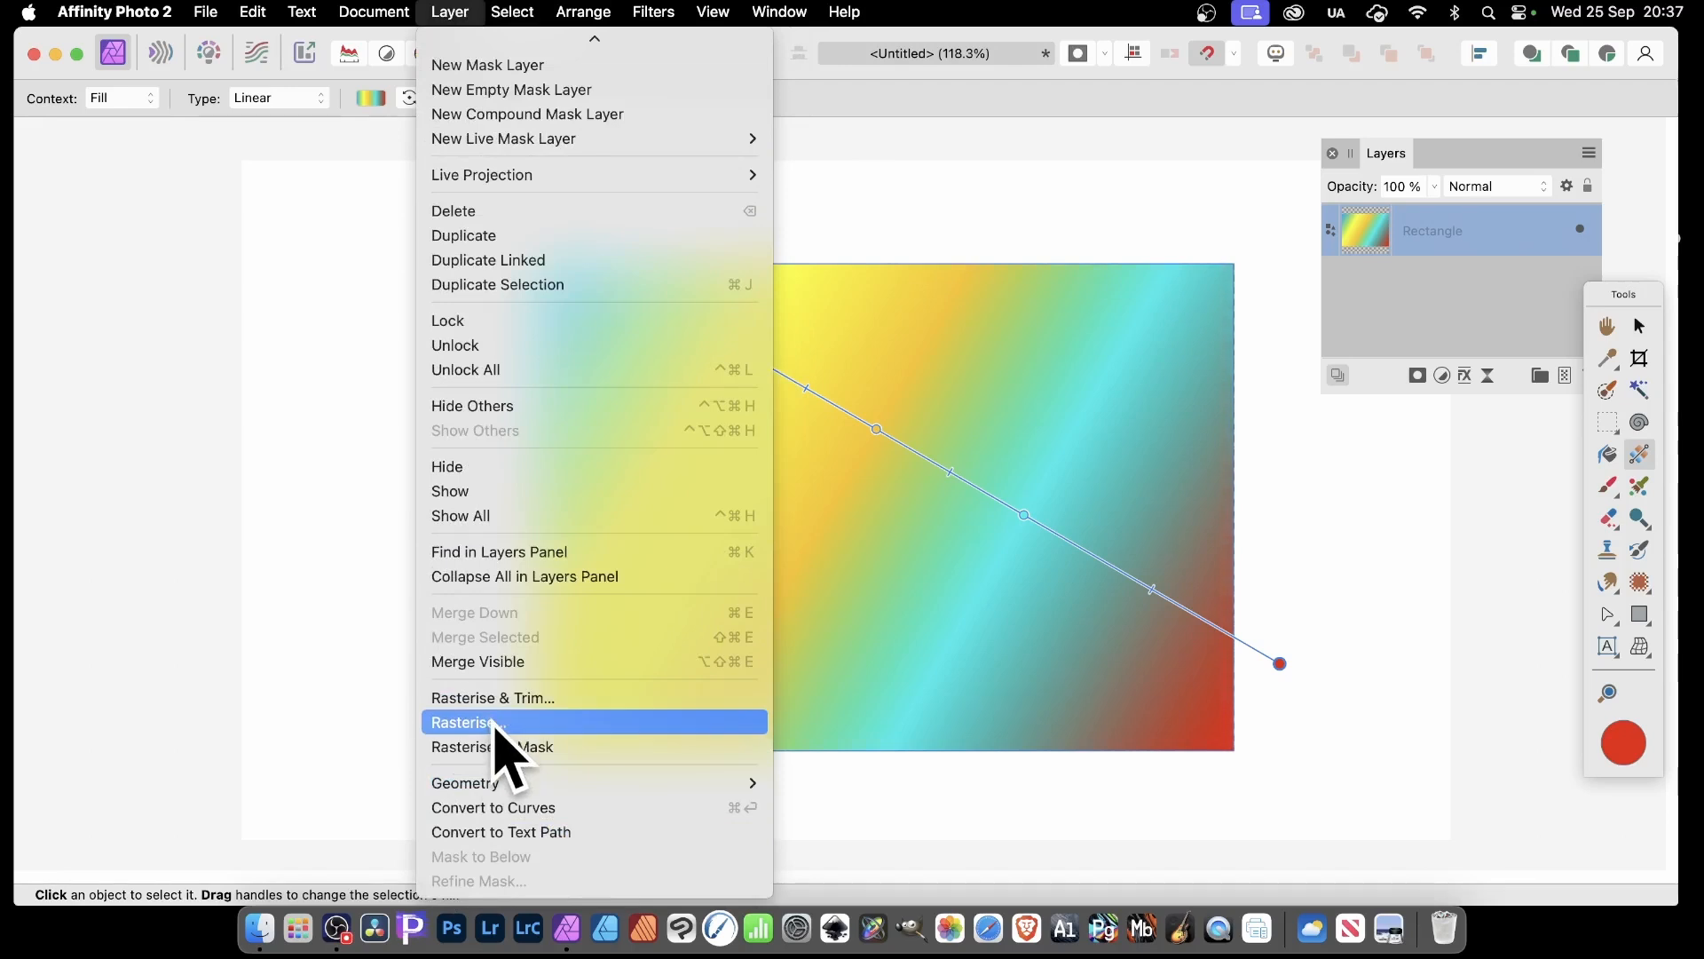
click(462, 722)
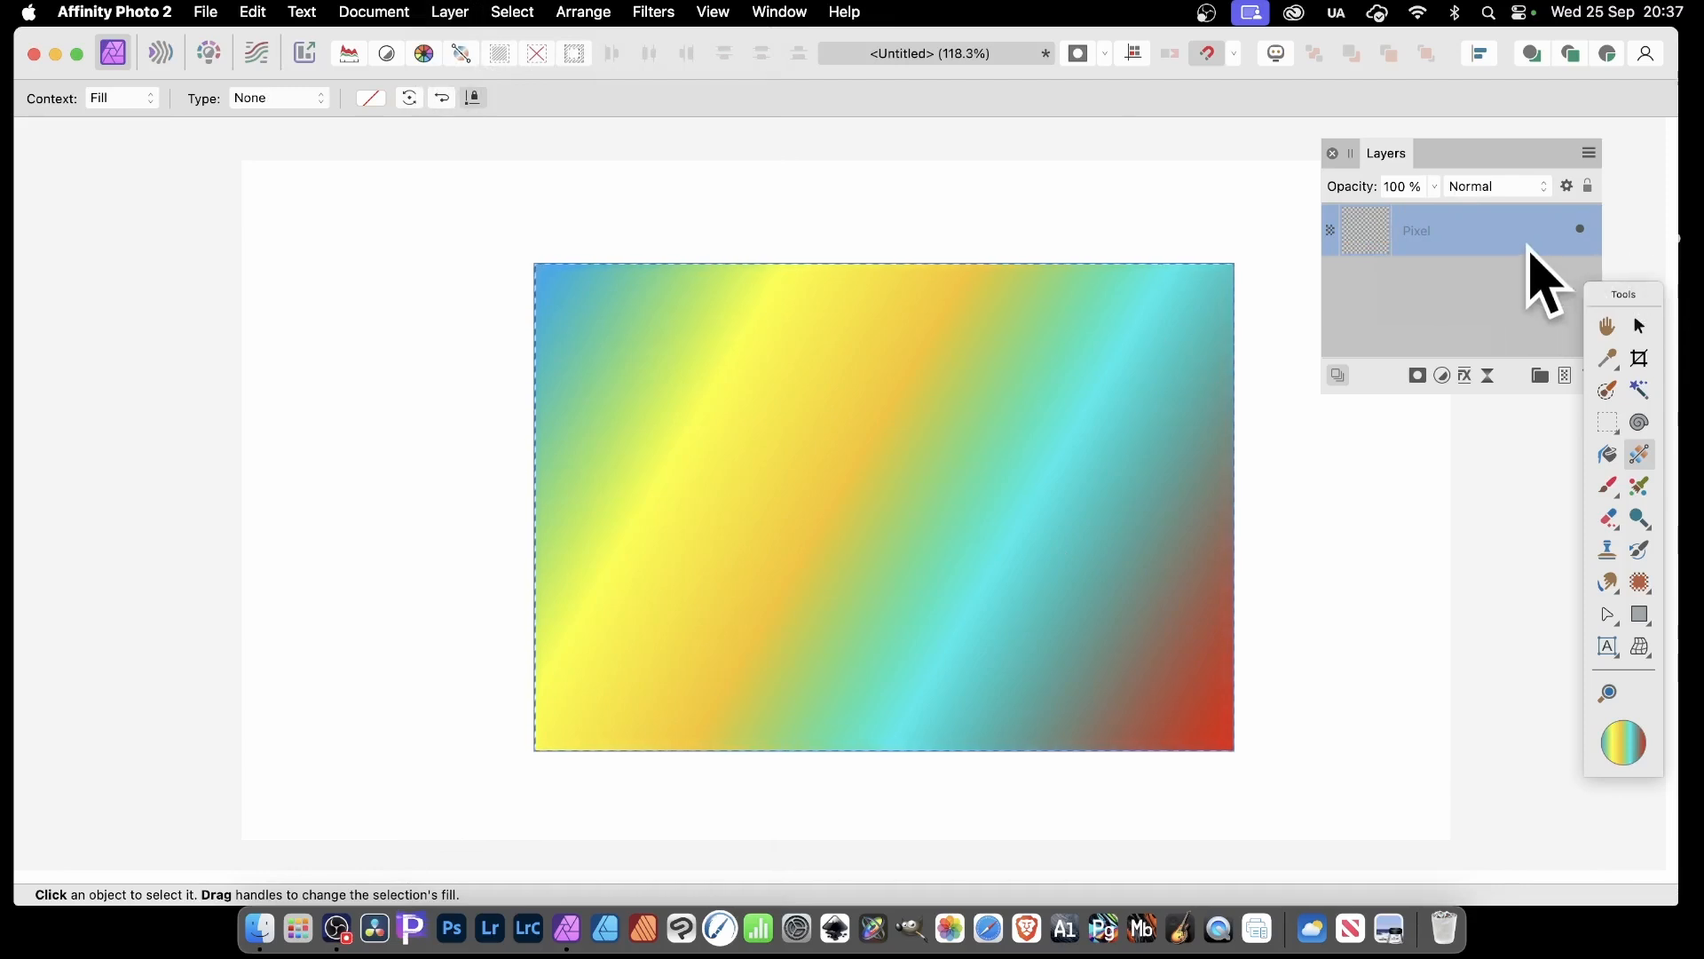
Step: Apply the Voronoi filter to the gradient with a cell size of about 103.16 and a line width of 22.999
click(664, 12)
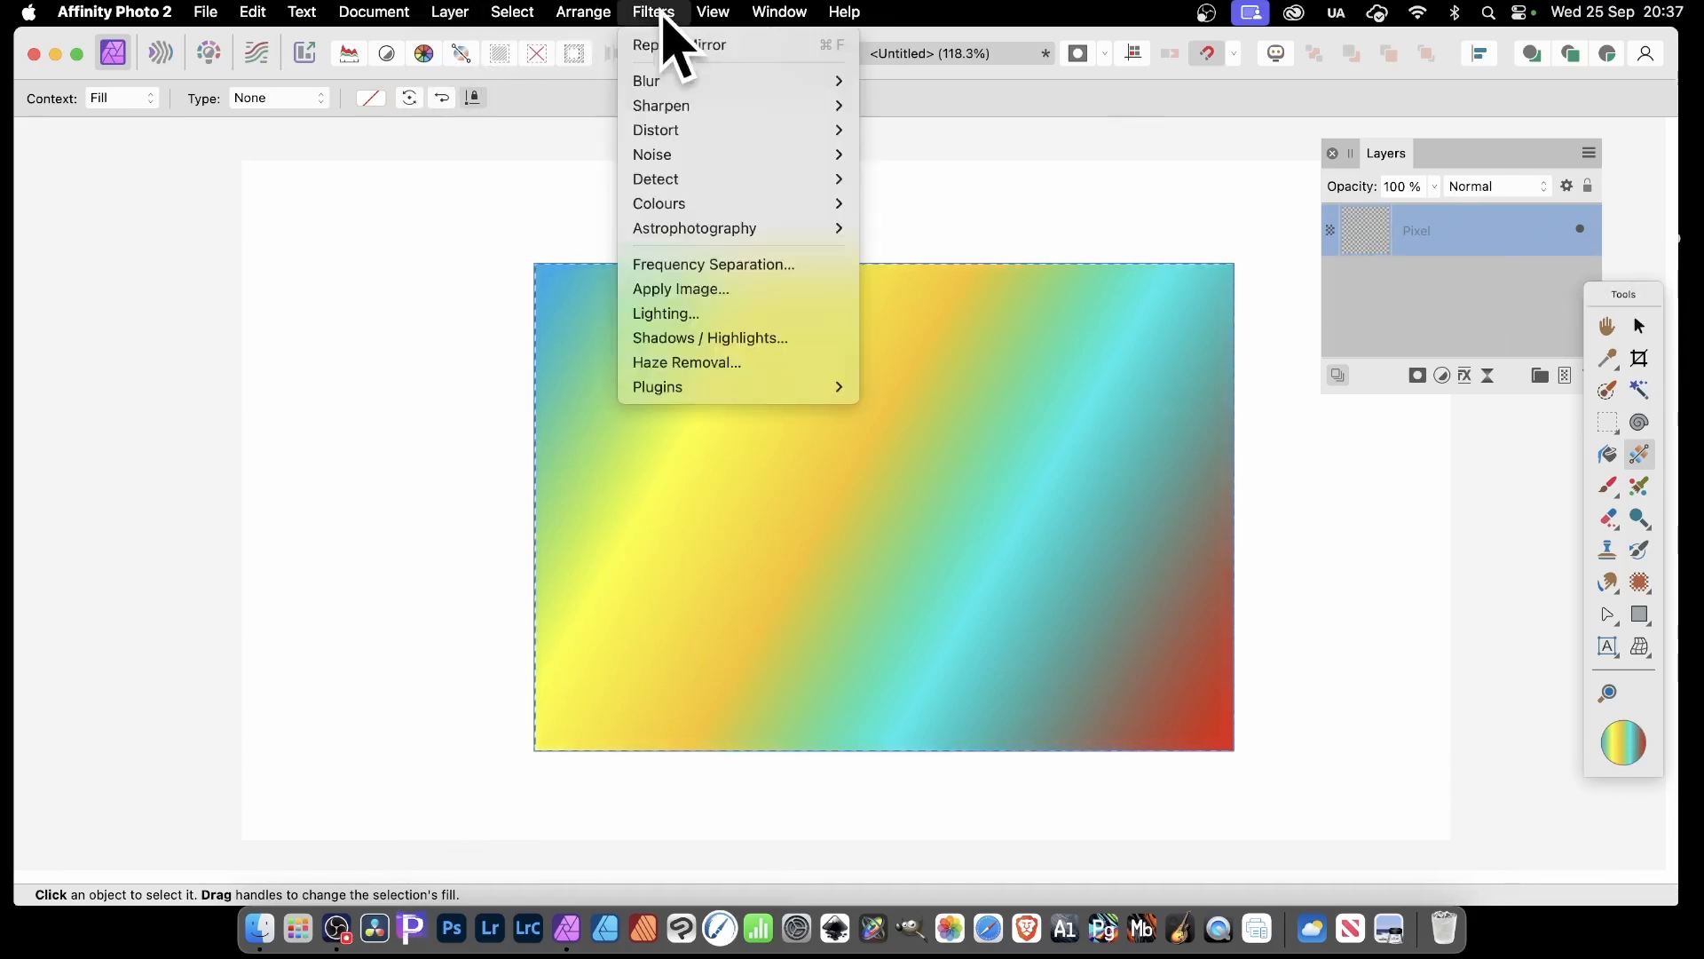
mouse_move(665, 204)
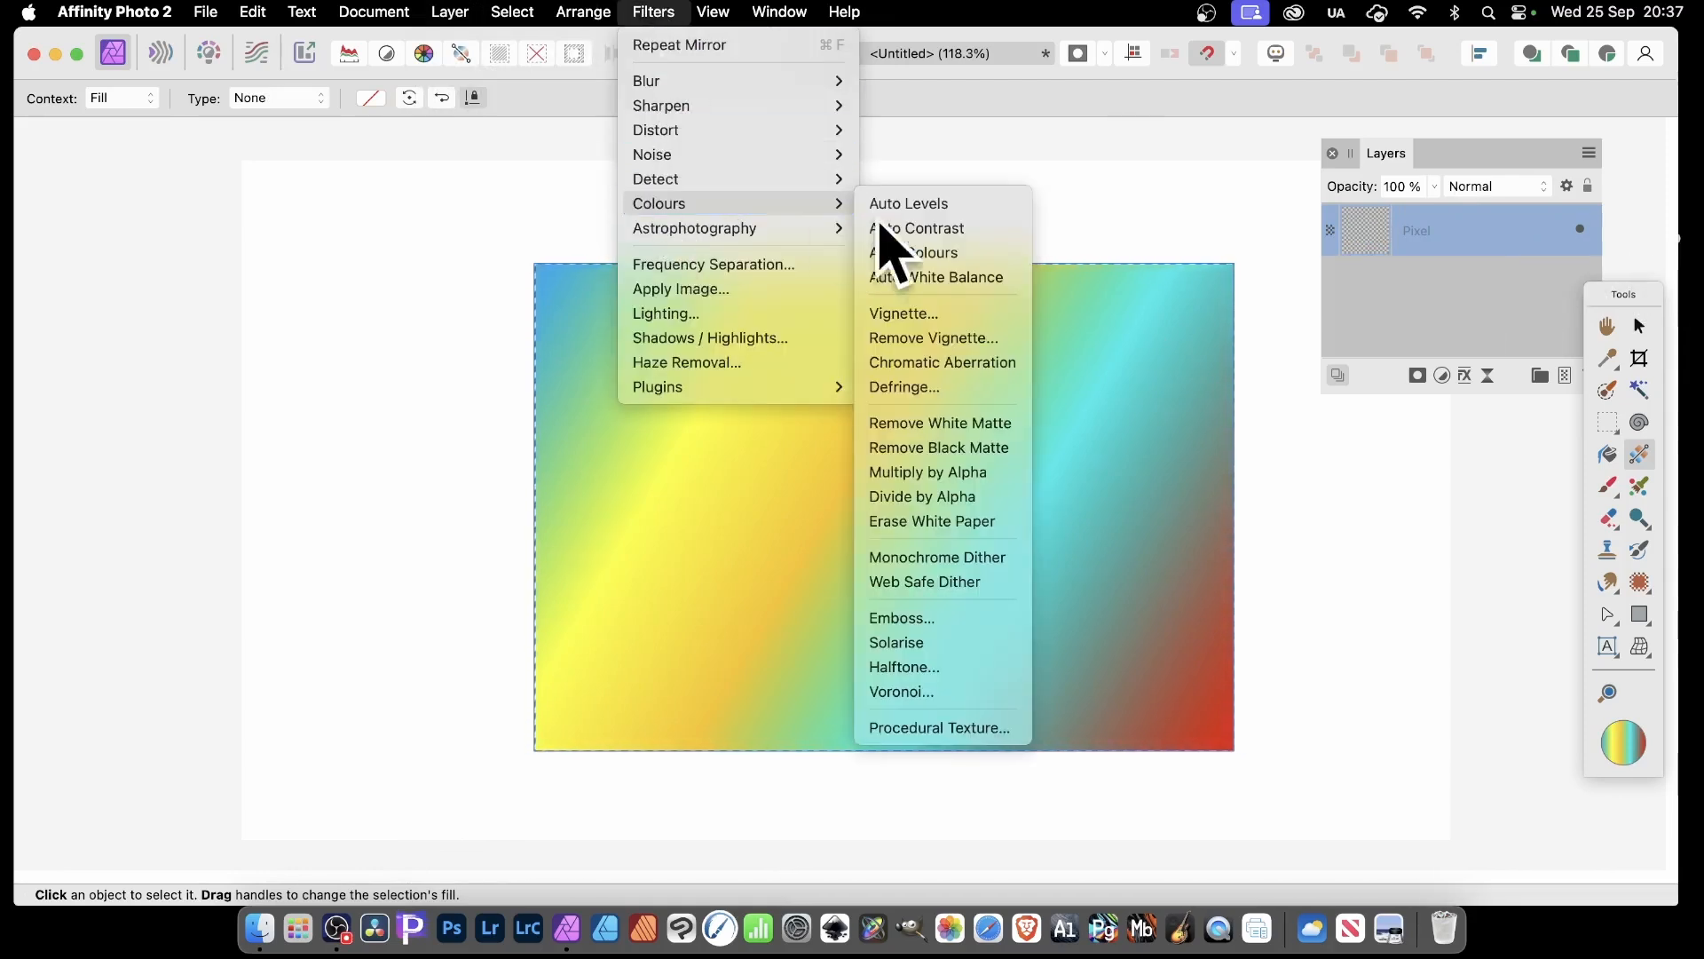
click(942, 702)
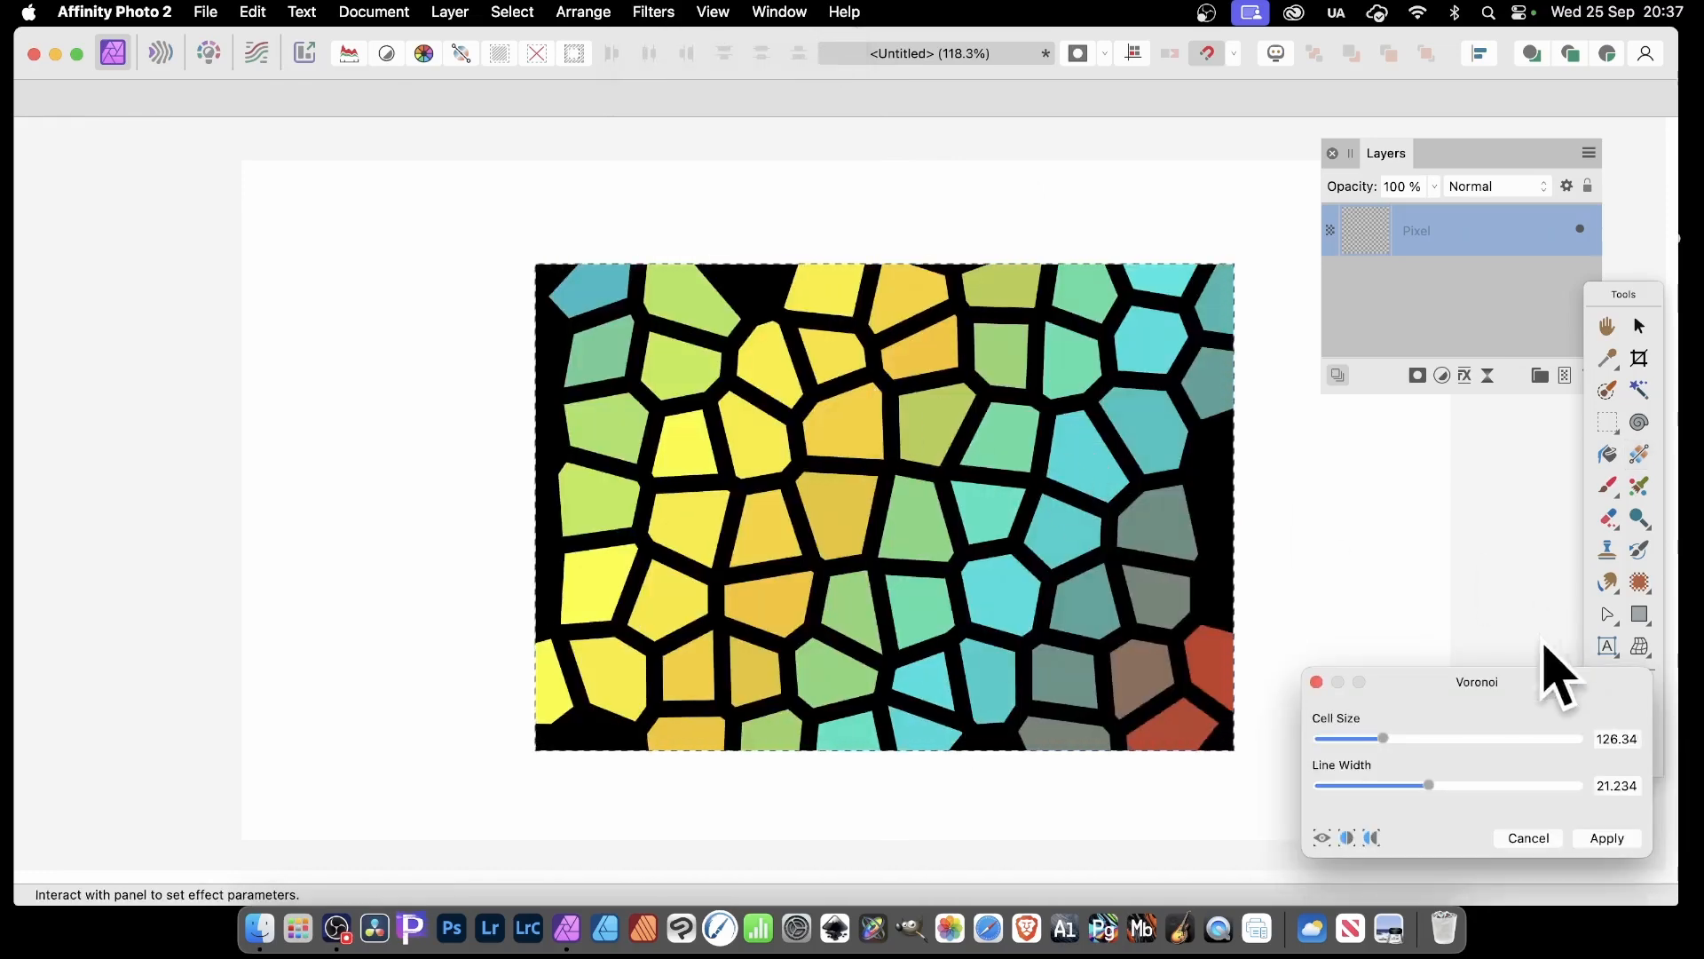
drag(1456, 688, 1217, 374)
drag(1144, 423, 1134, 426)
mouse_move(1196, 472)
mouse_down()
mouse_move(1157, 471)
mouse_move(1205, 472)
mouse_up()
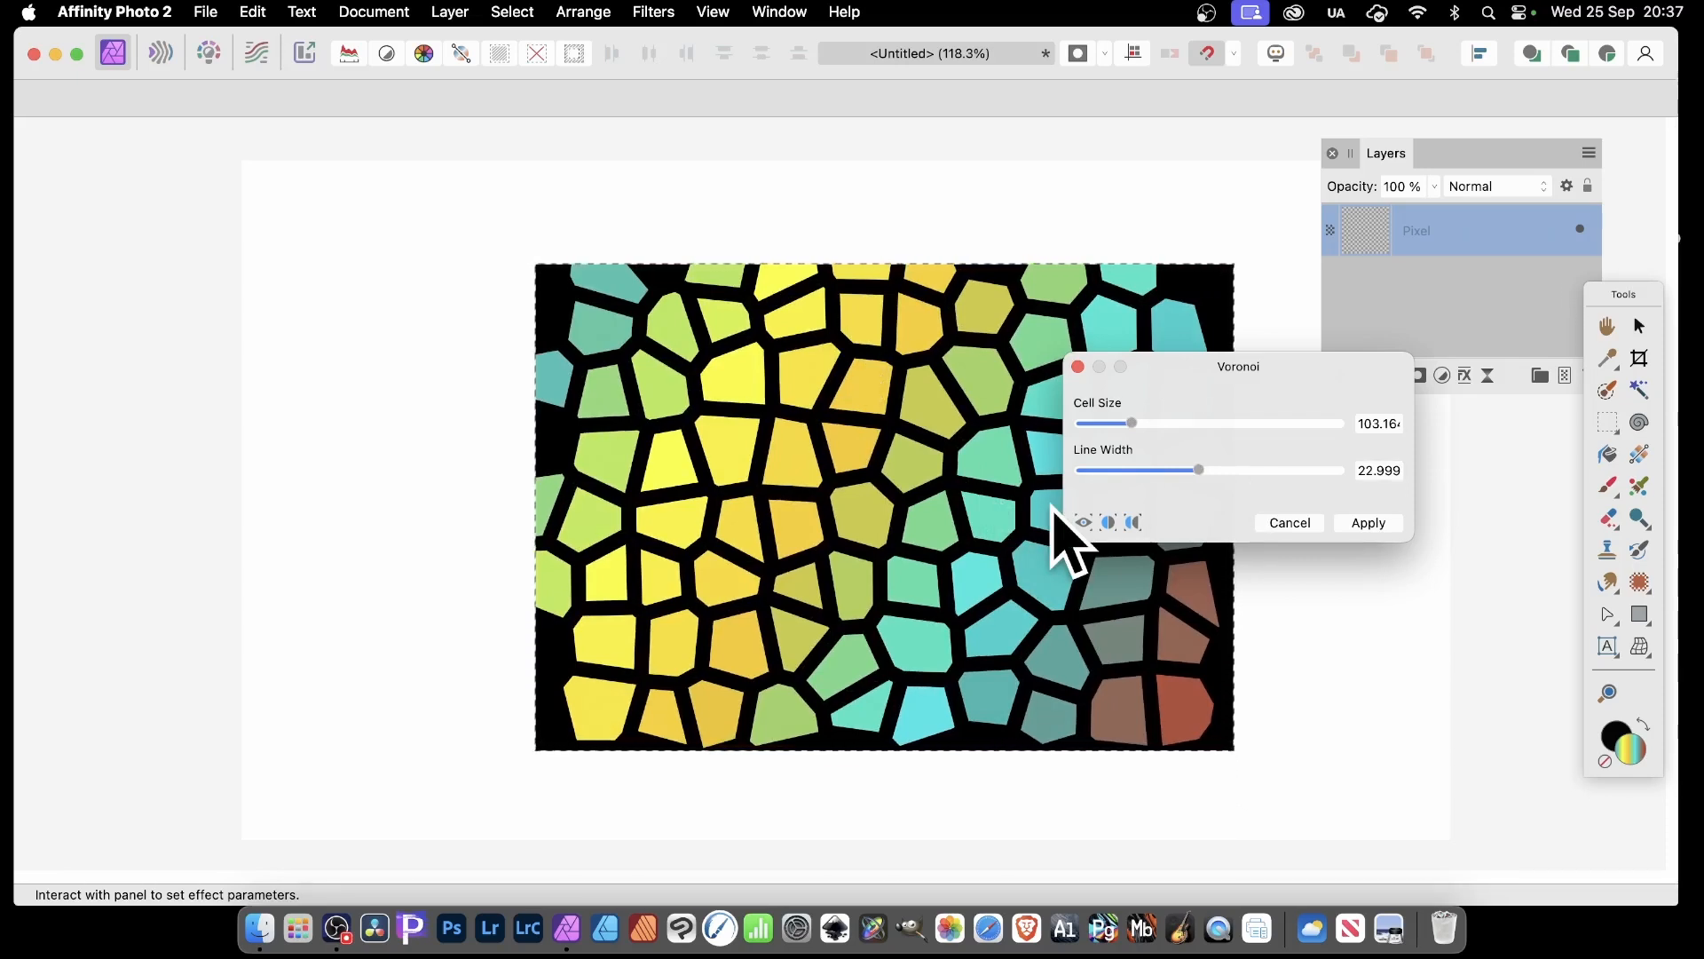
click(1367, 526)
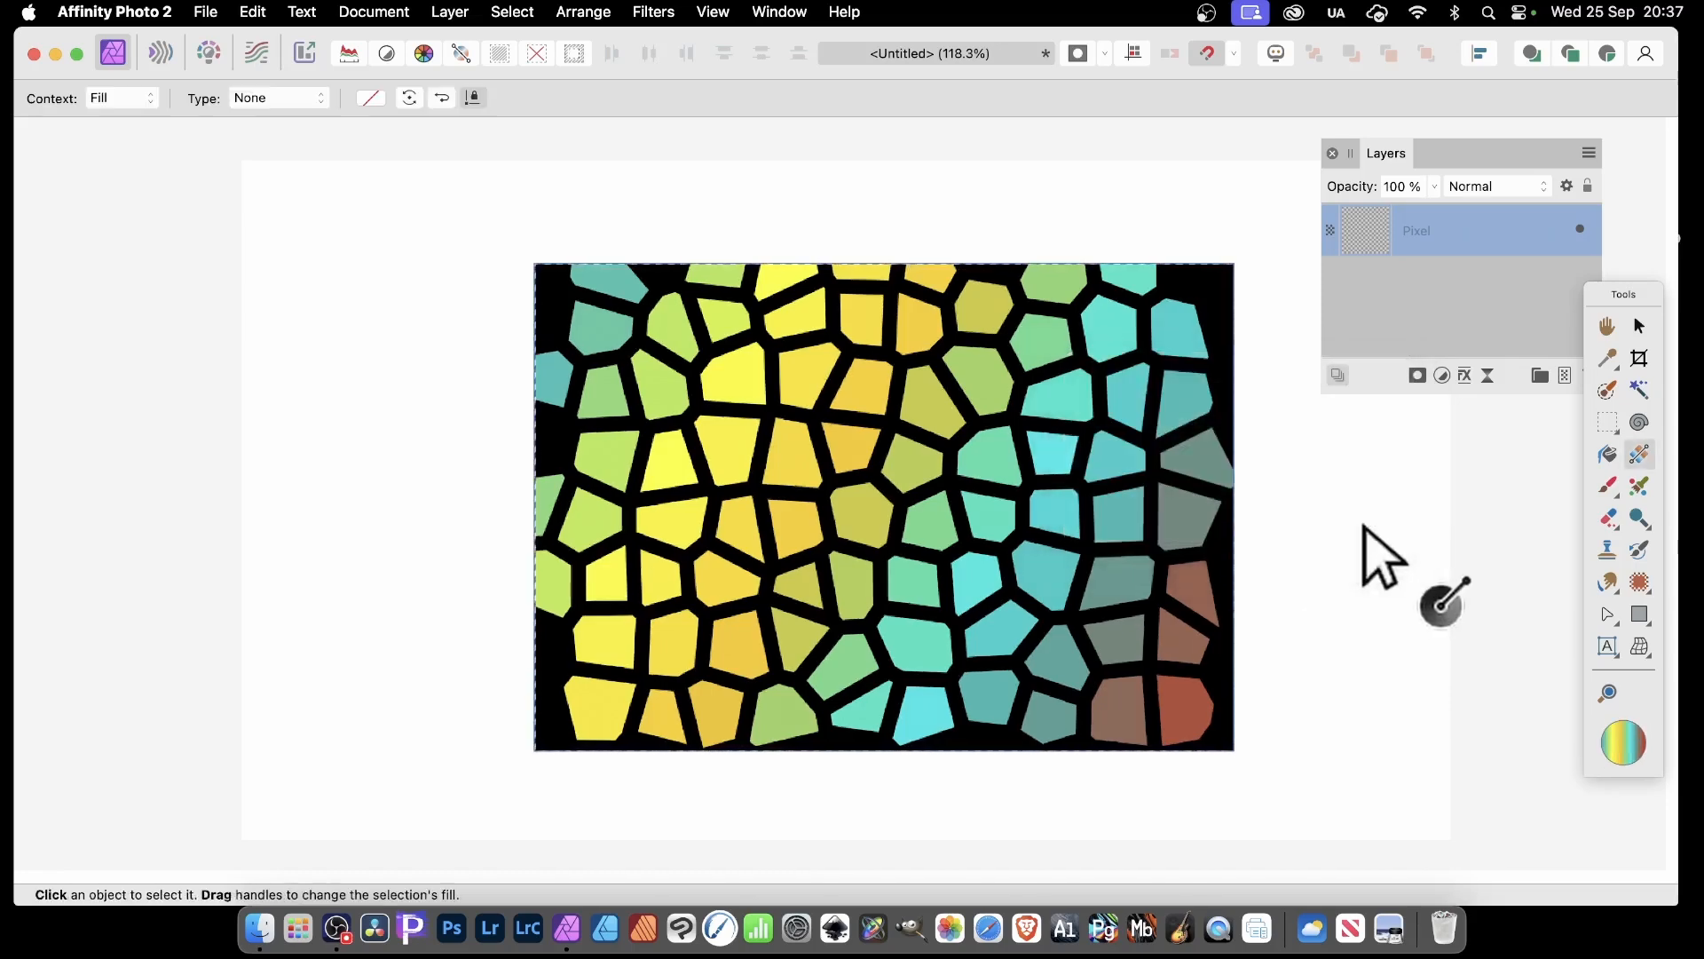
Step: Deselect the pixel selection and move the mosaic layer slightly left and up on the page
click(502, 11)
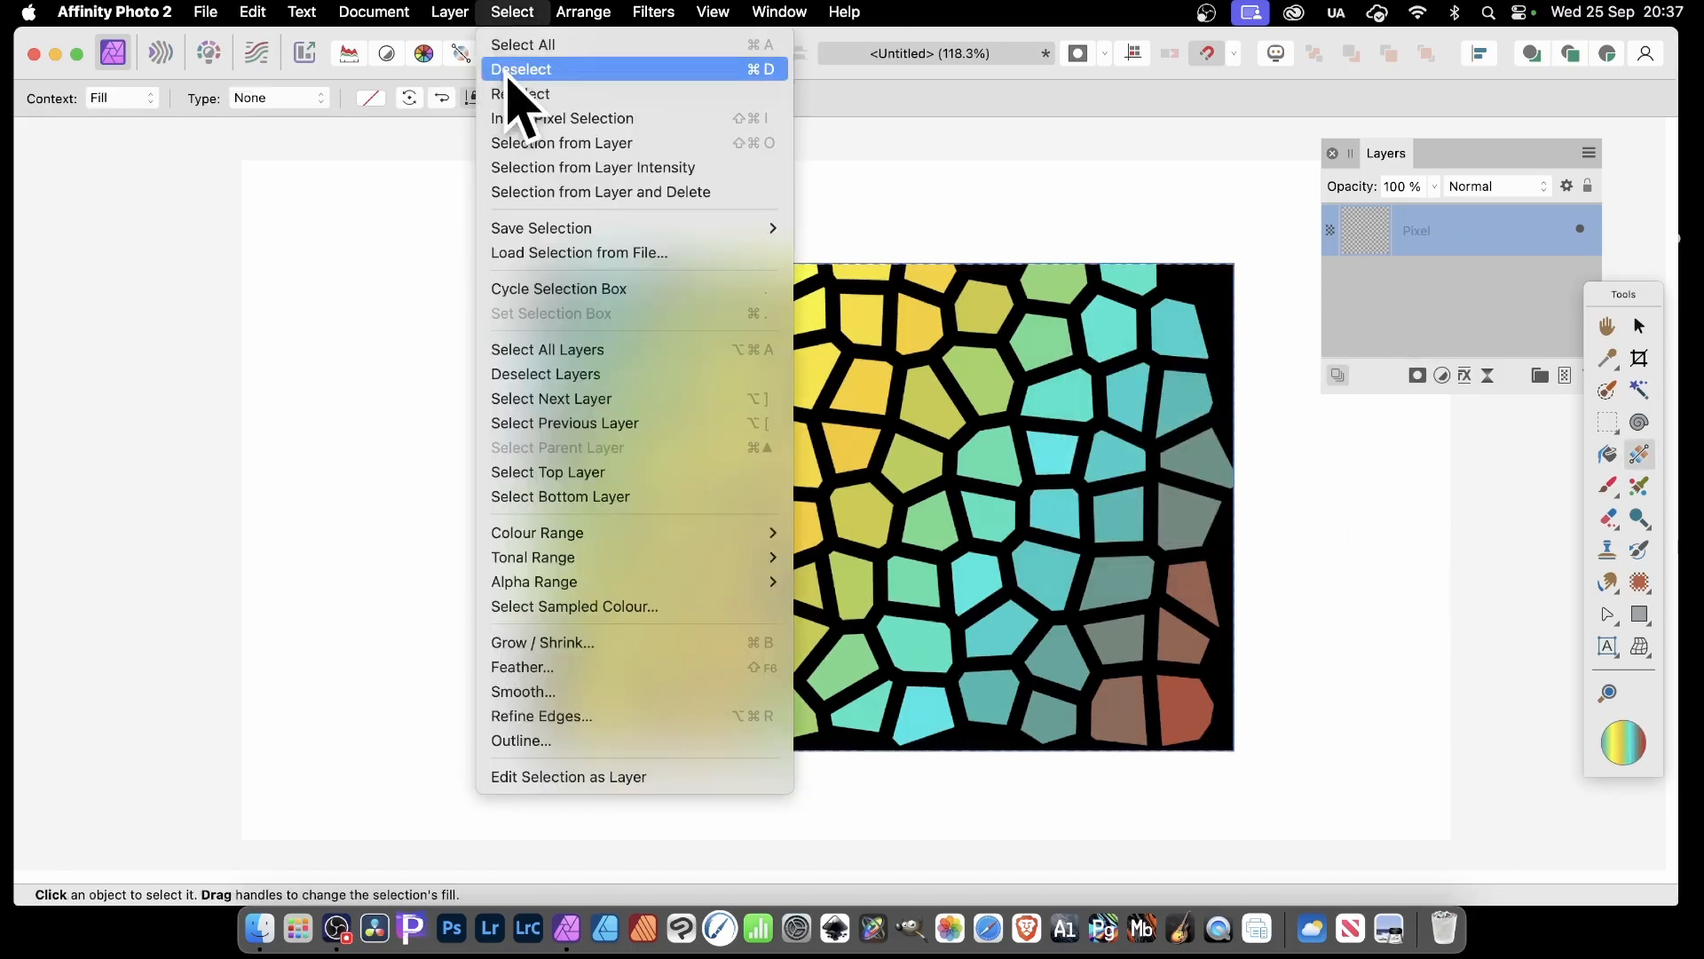
click(510, 71)
click(1639, 326)
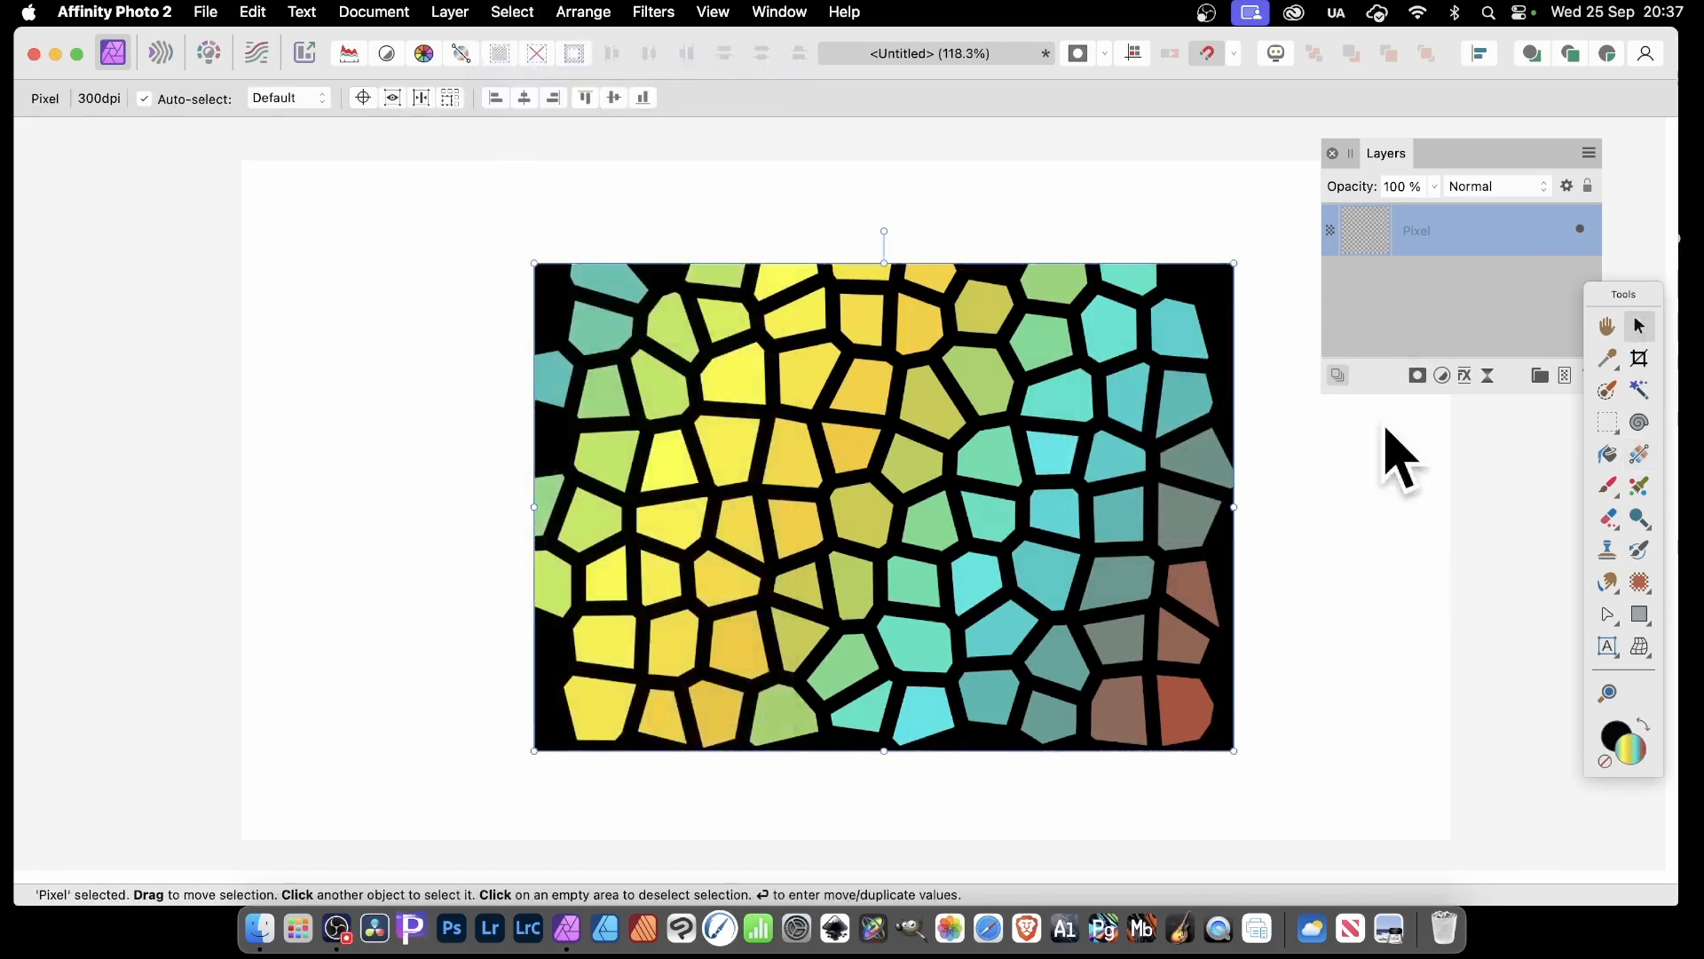
drag(1080, 411, 1019, 404)
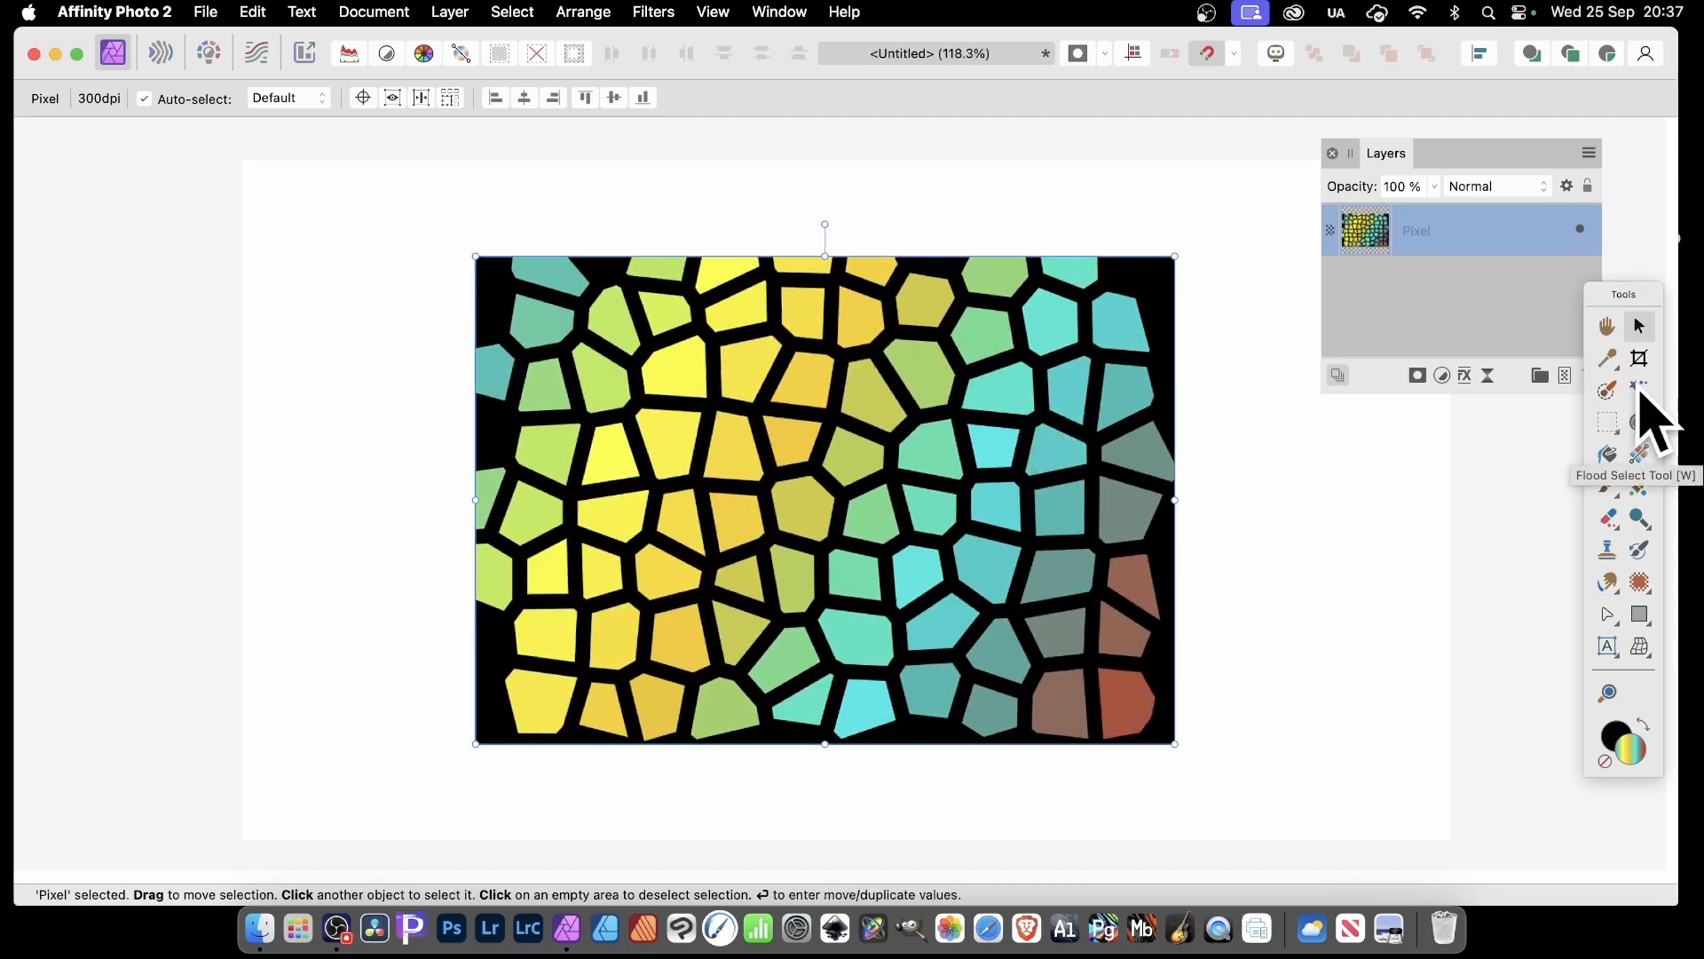
Step: Flood-select the black lines between the cells with contiguous 0% tolerance, delete them and clear the selection
click(1639, 388)
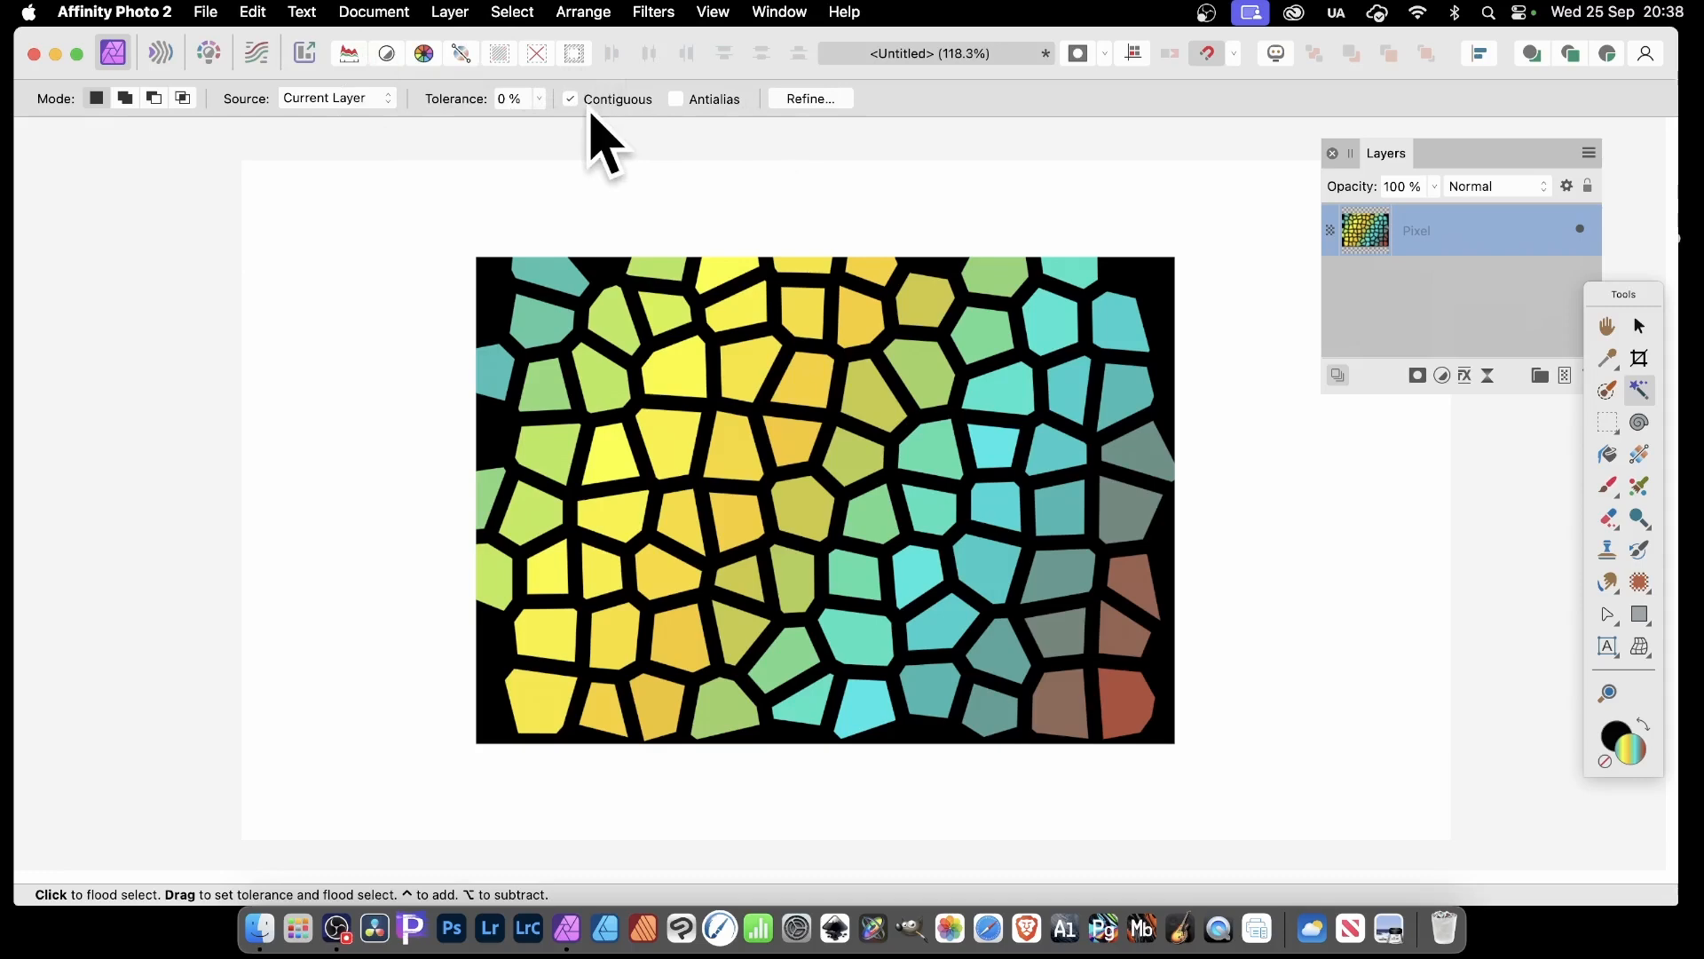
click(714, 341)
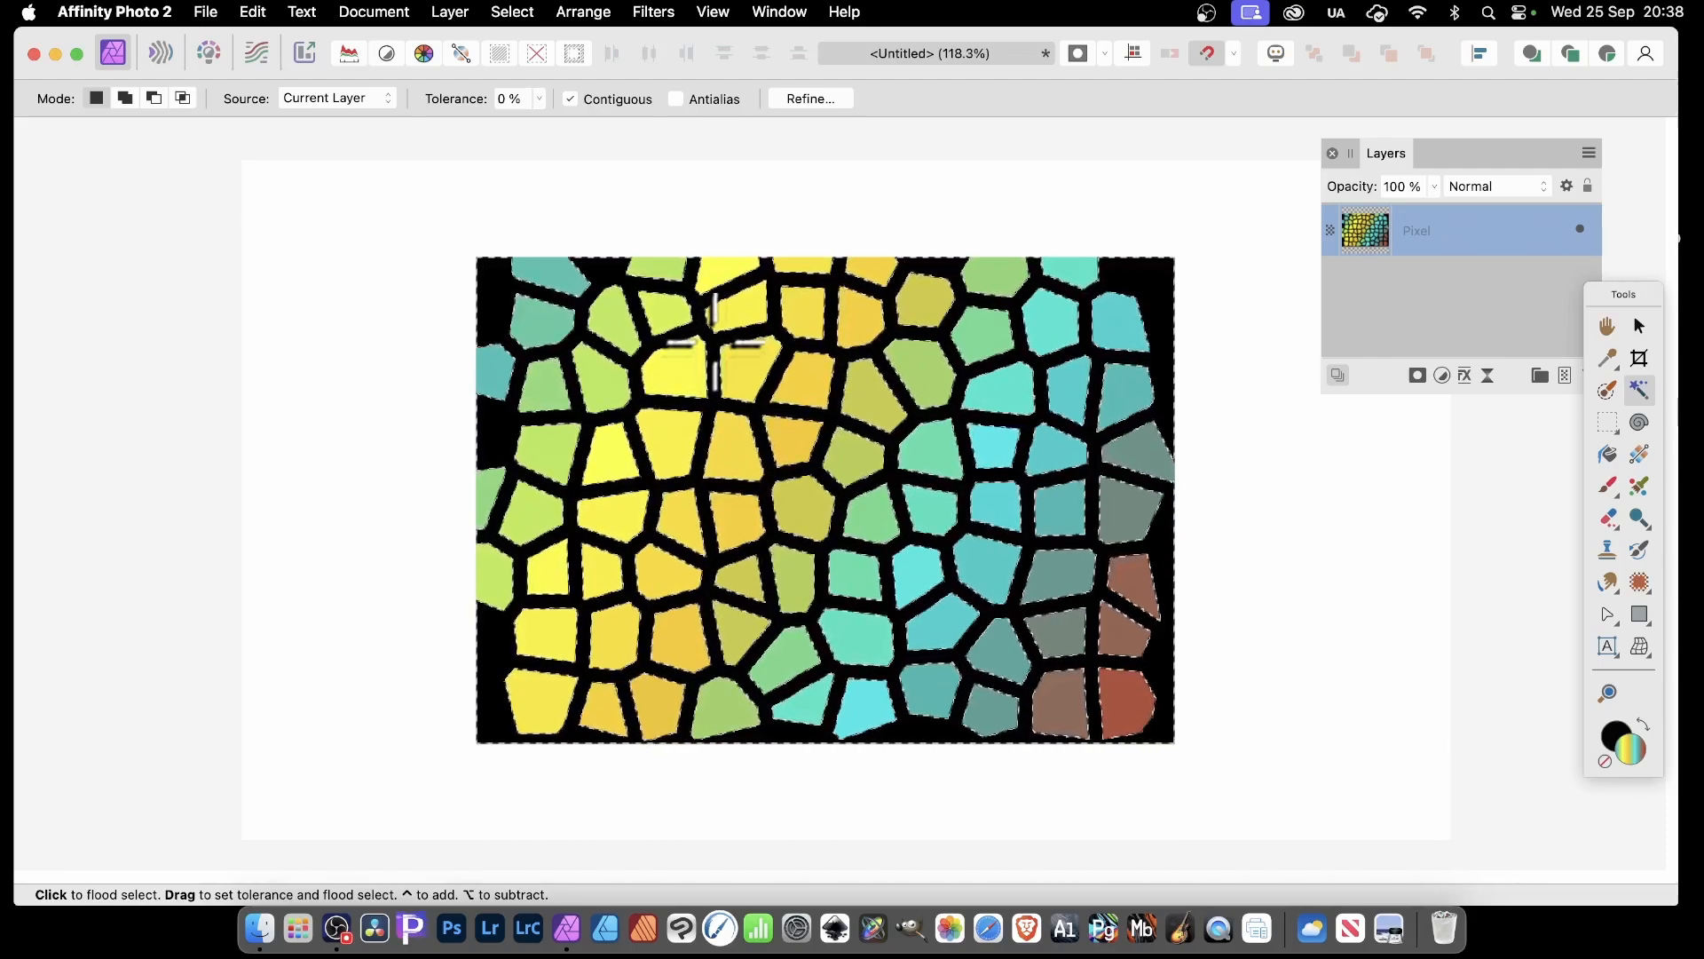
key(BackSpace)
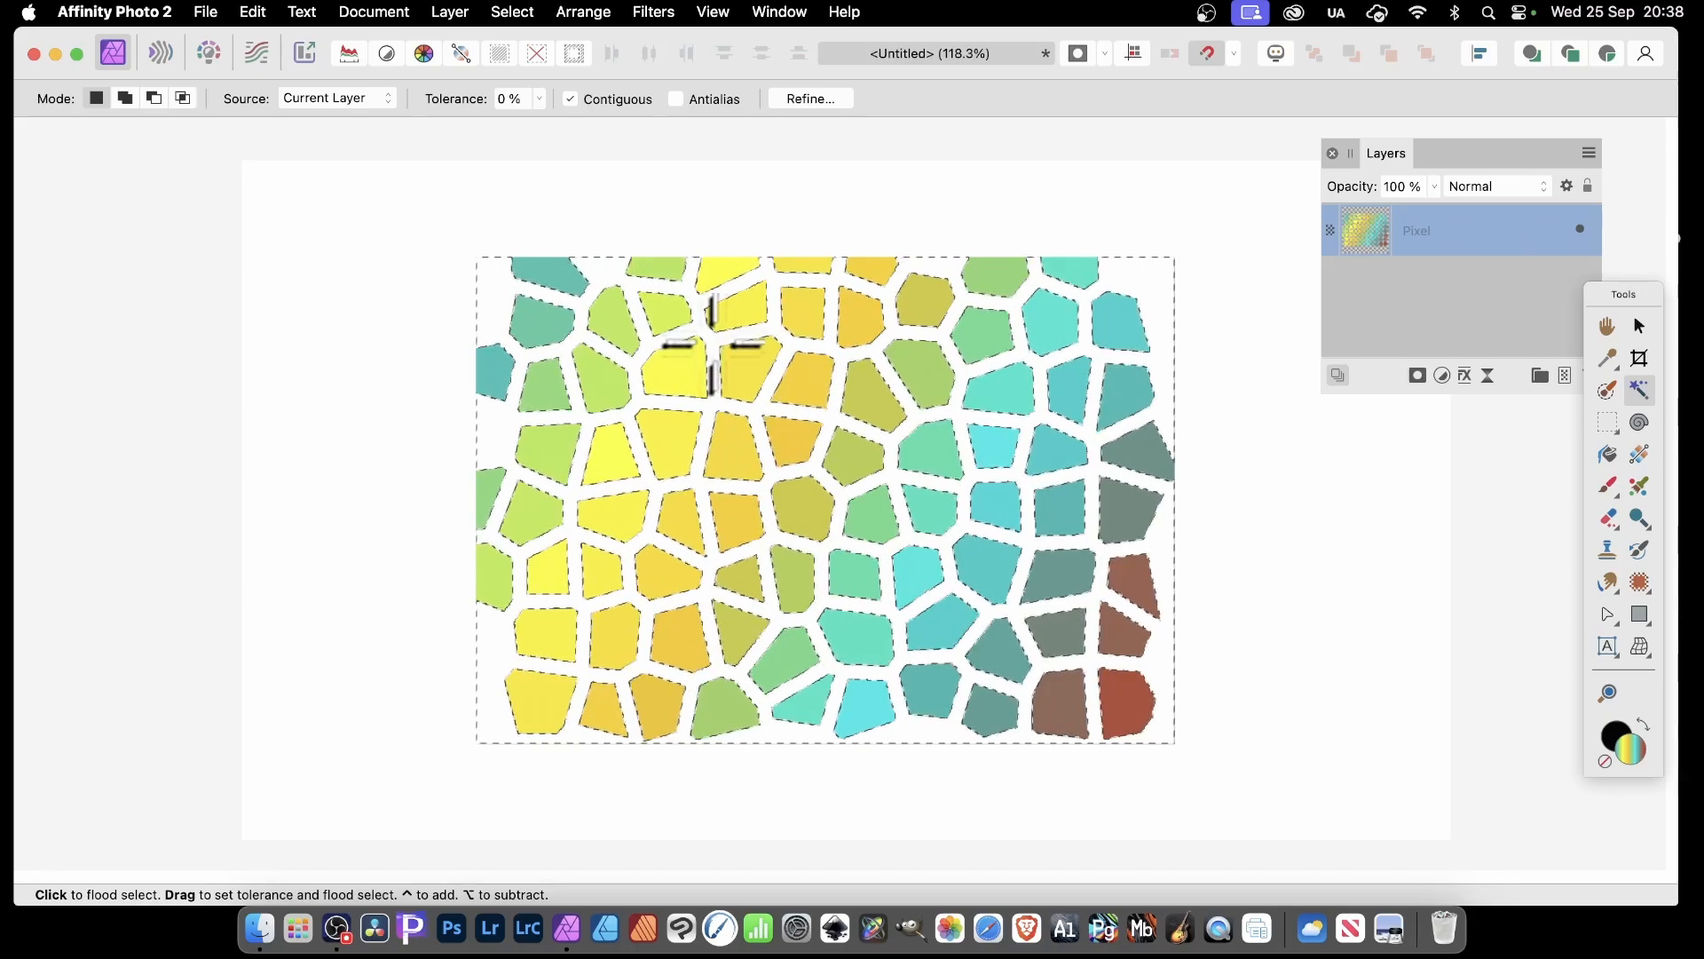
click(510, 12)
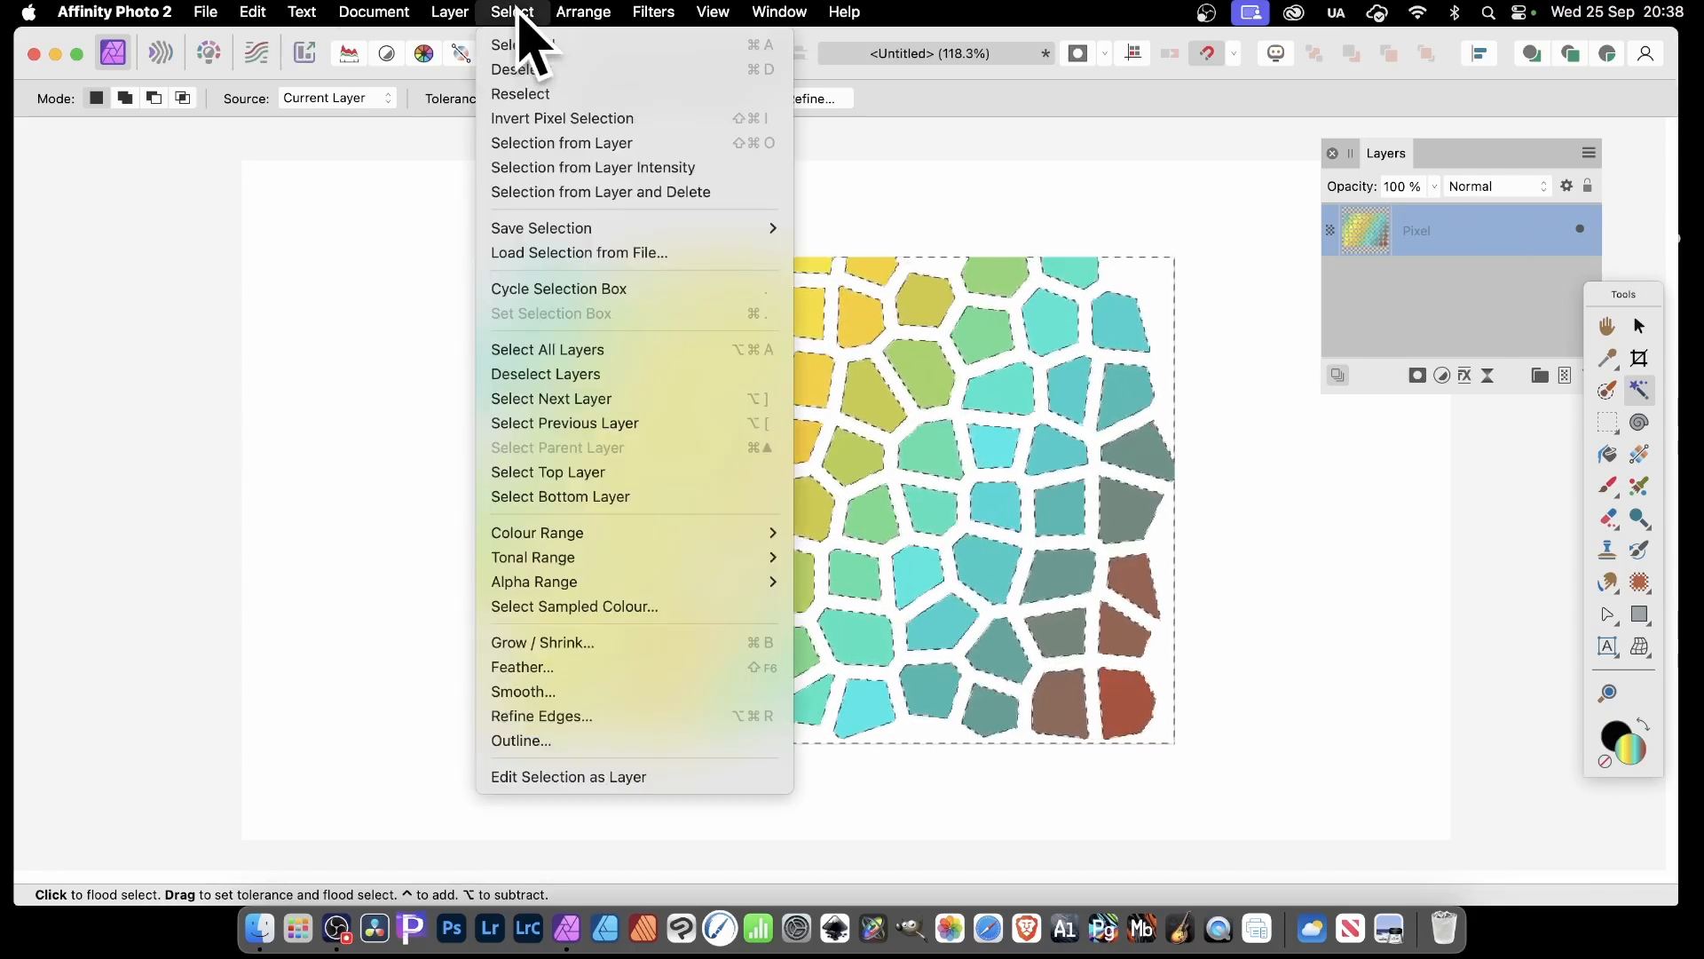
click(533, 71)
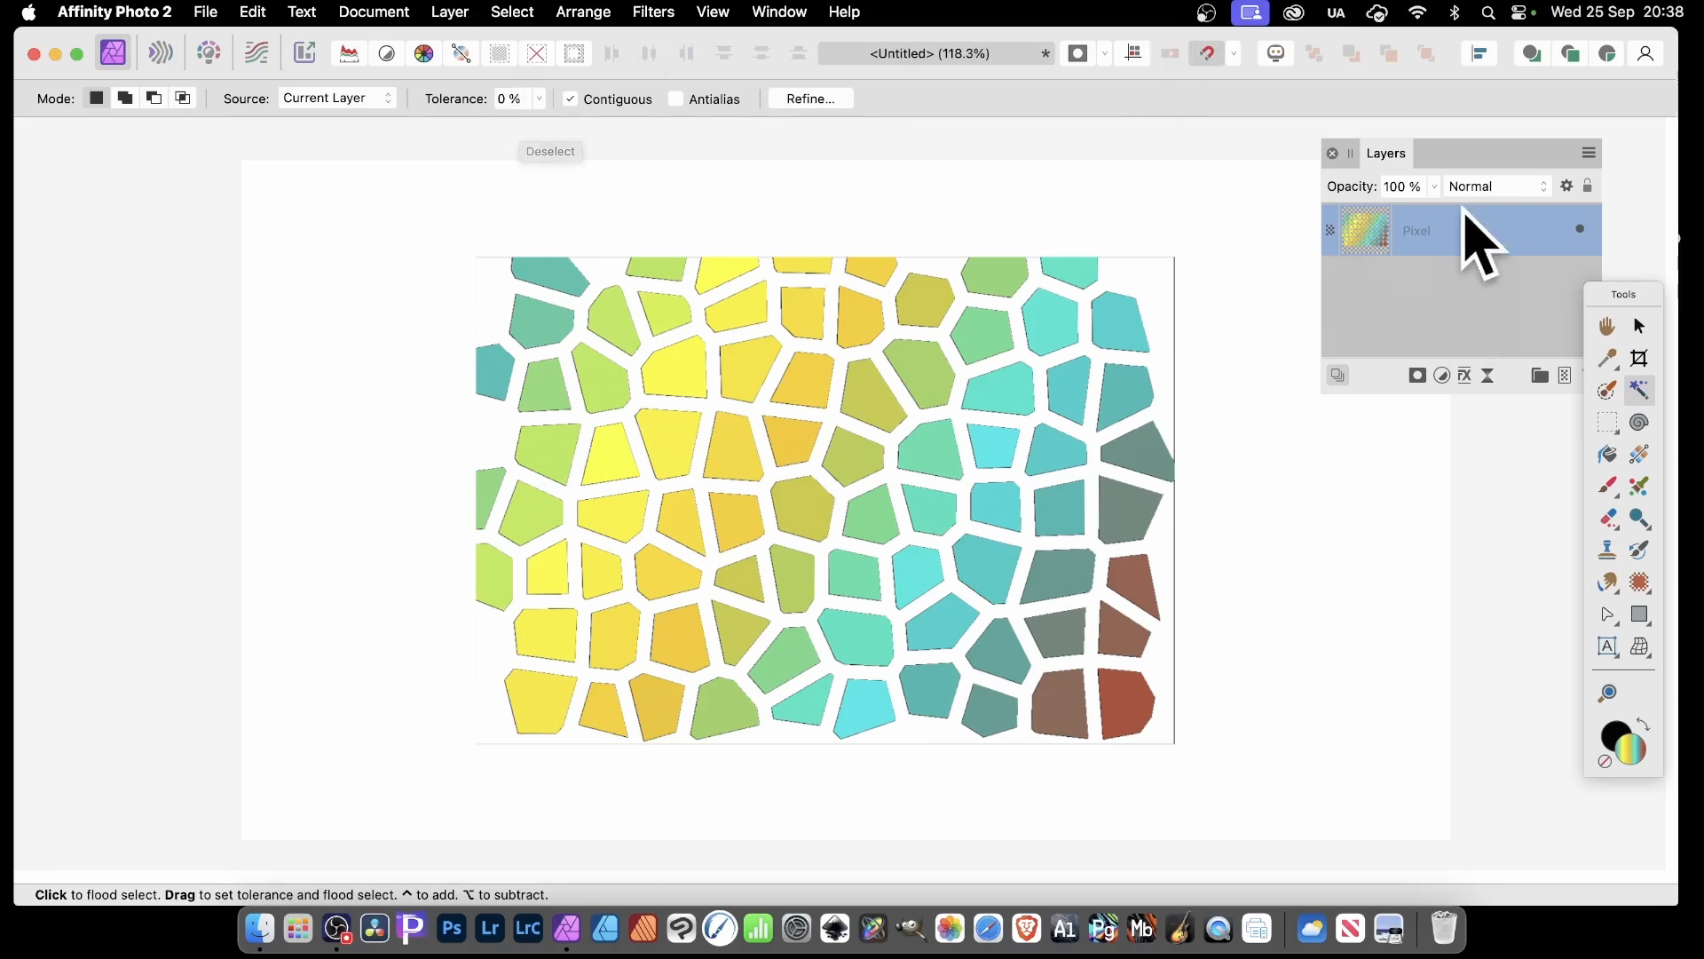
Step: Add a 3D layer effect to the mosaic layer with a radius of 8.8 px
drag(1392, 160, 1133, 169)
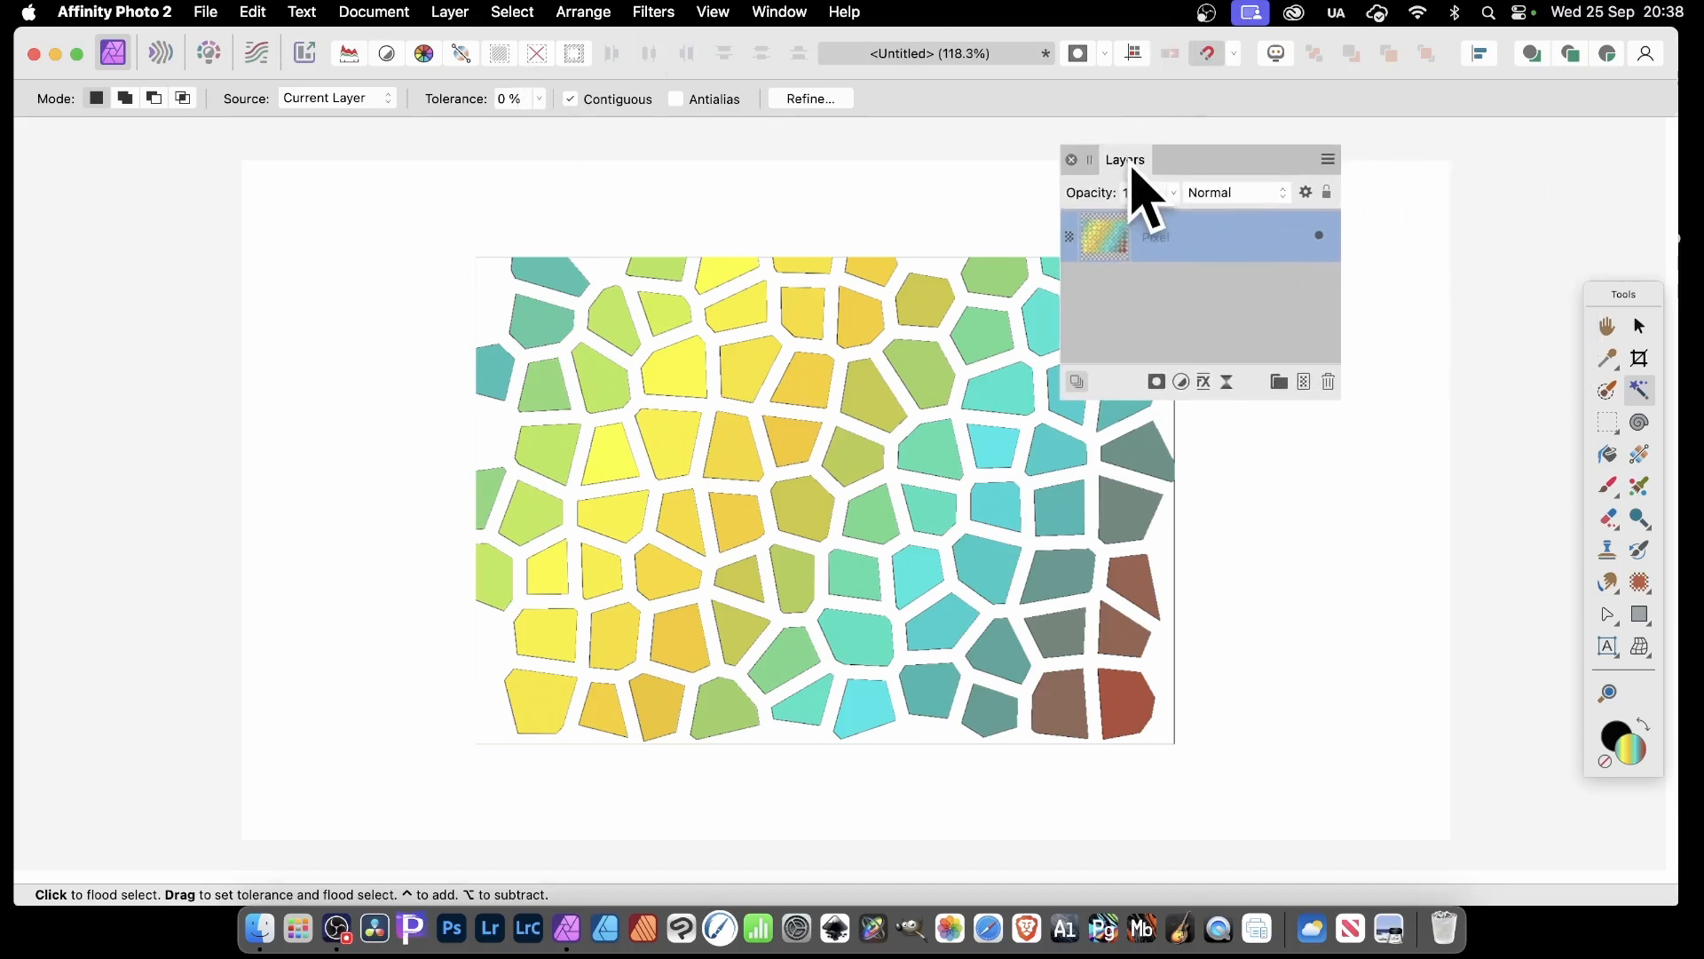
click(1204, 384)
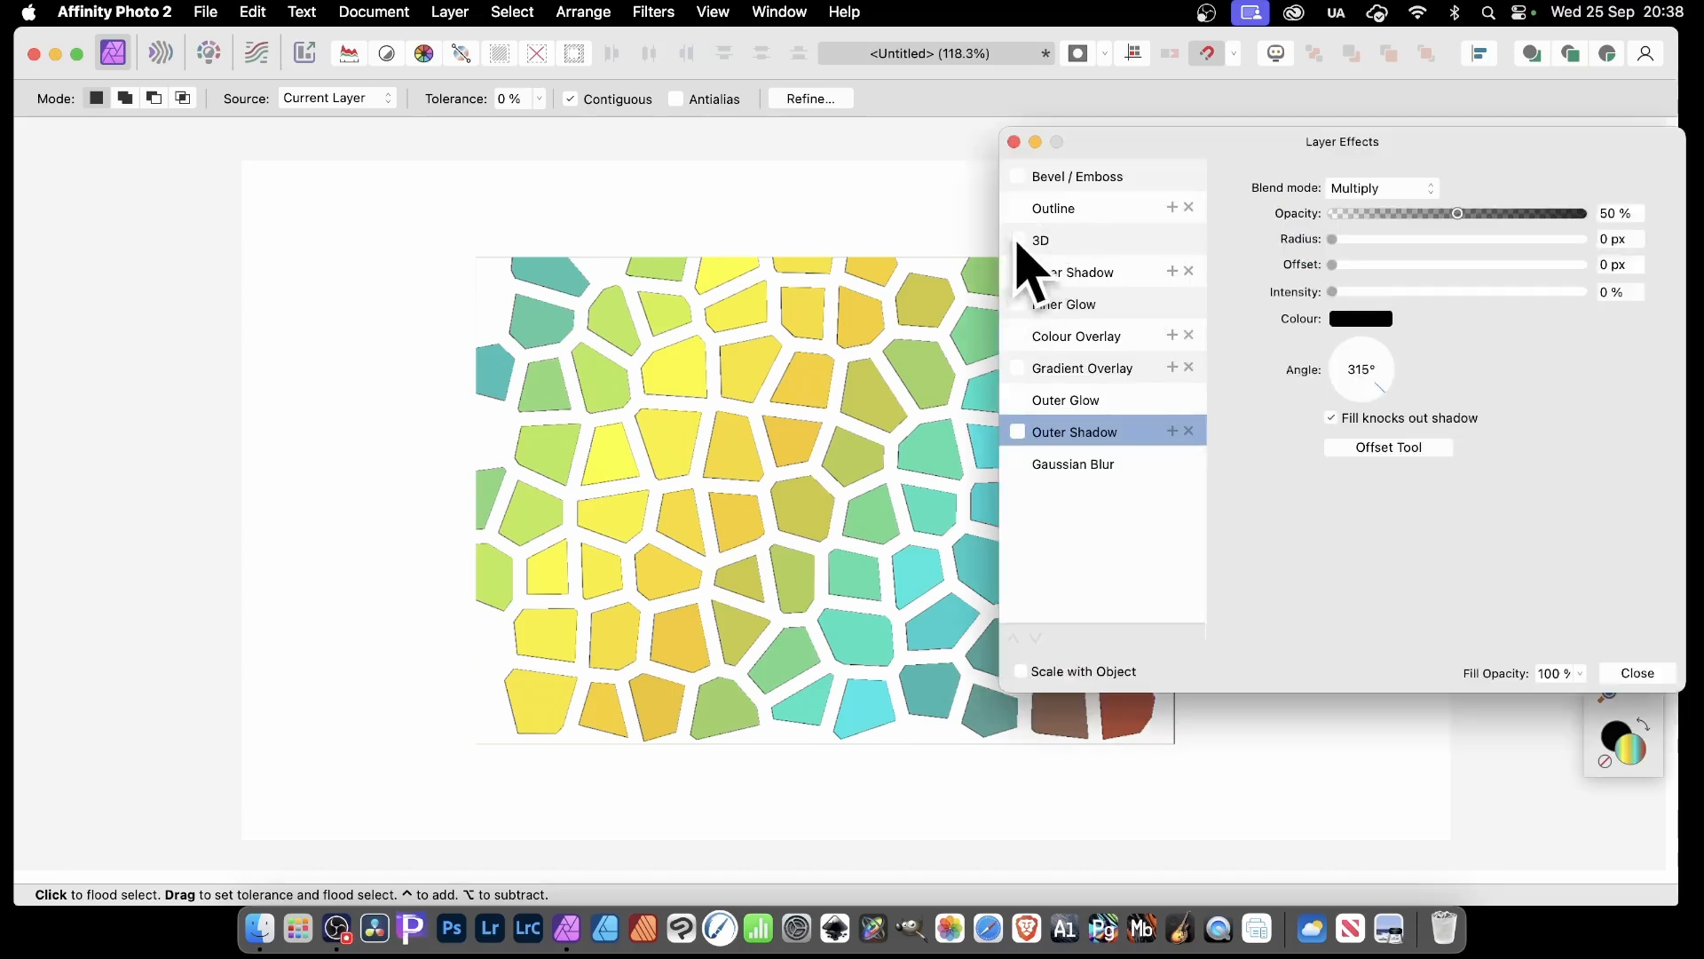
click(1020, 242)
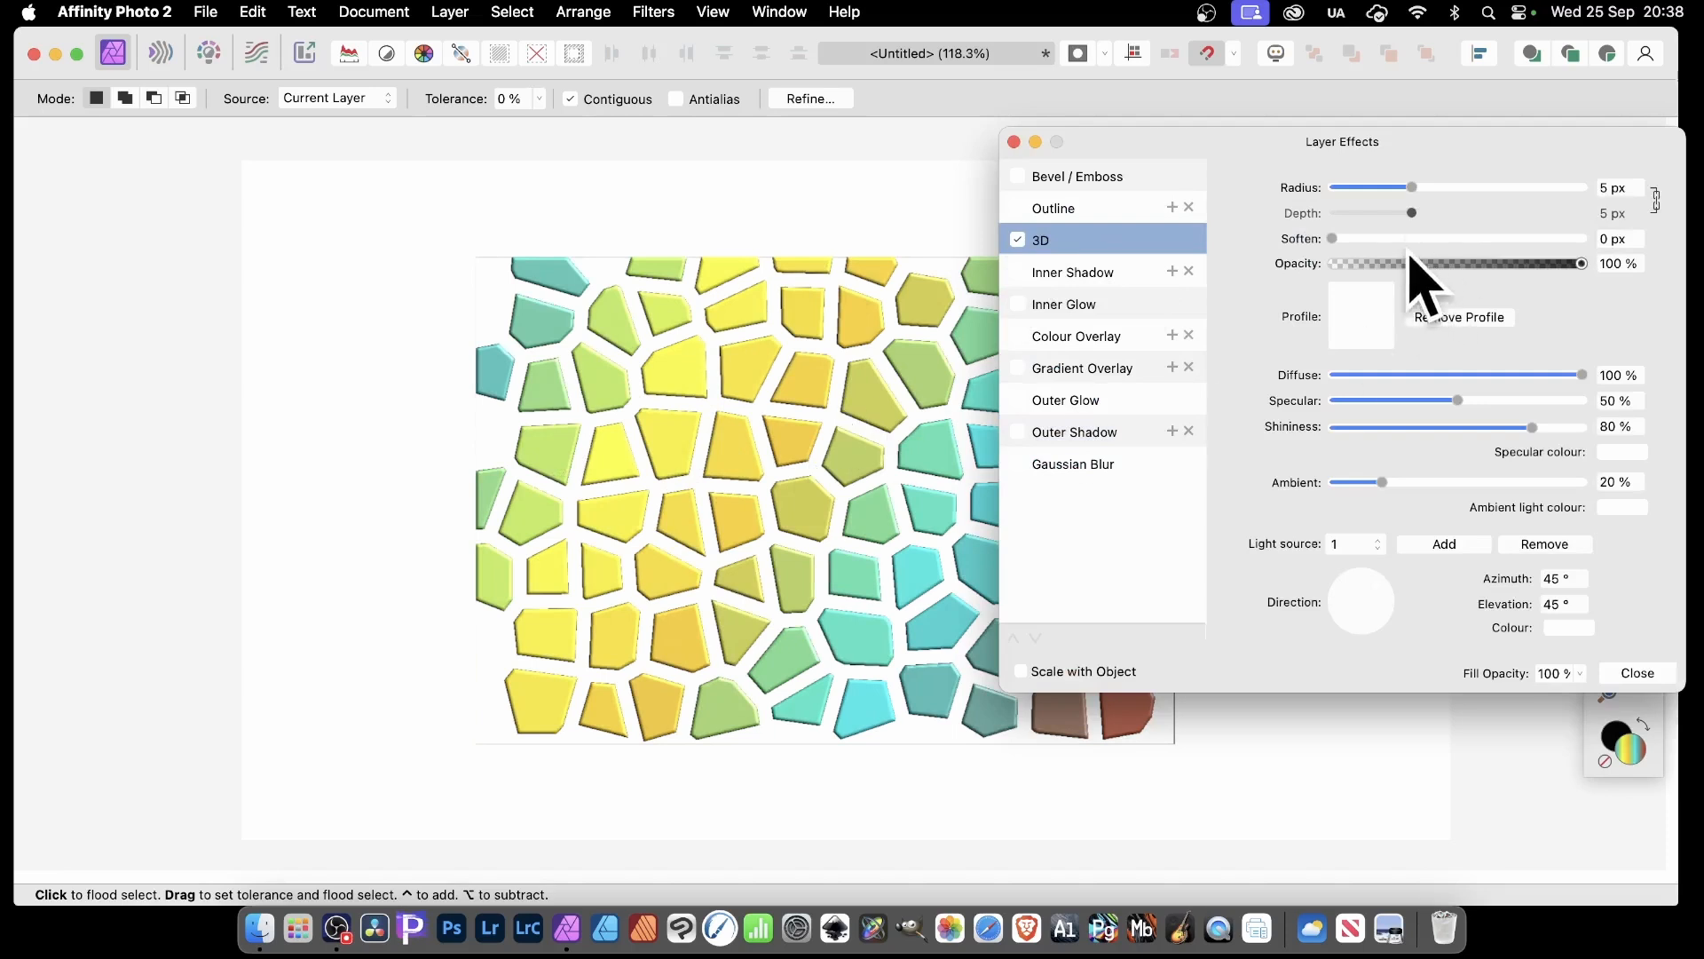
drag(1429, 187, 1433, 188)
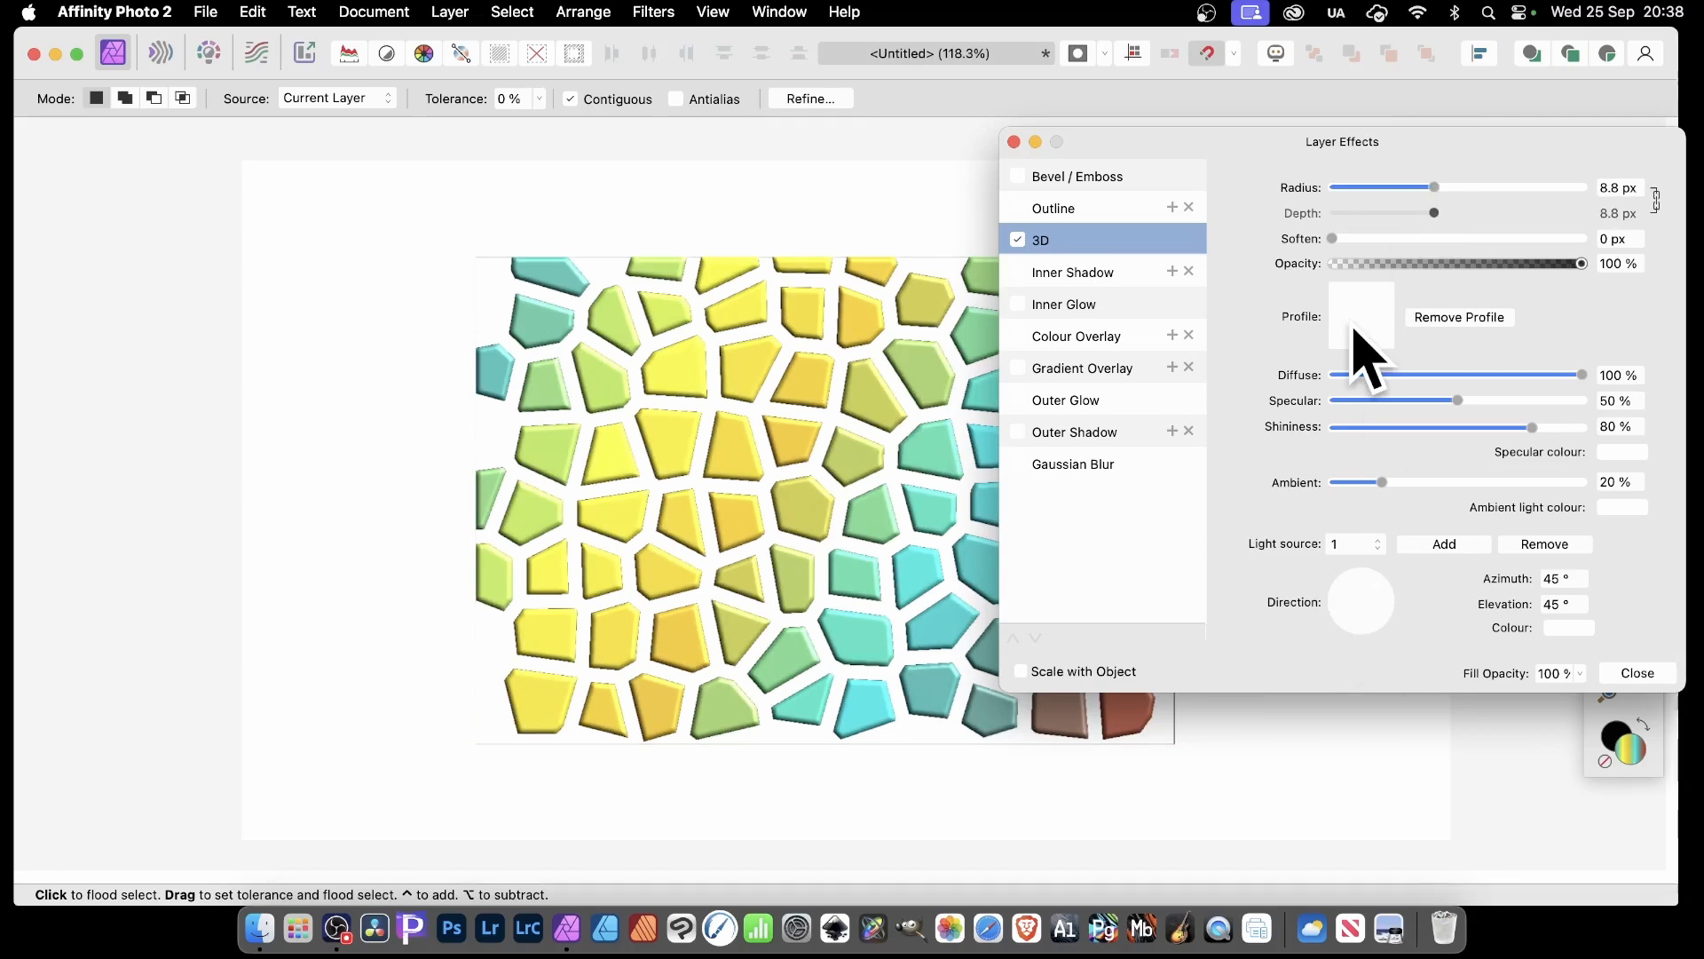
Step: Add an outer shadow to the mosaic layer with radius 13.6 px, offset 15.1 px and intensity 59%
click(1019, 434)
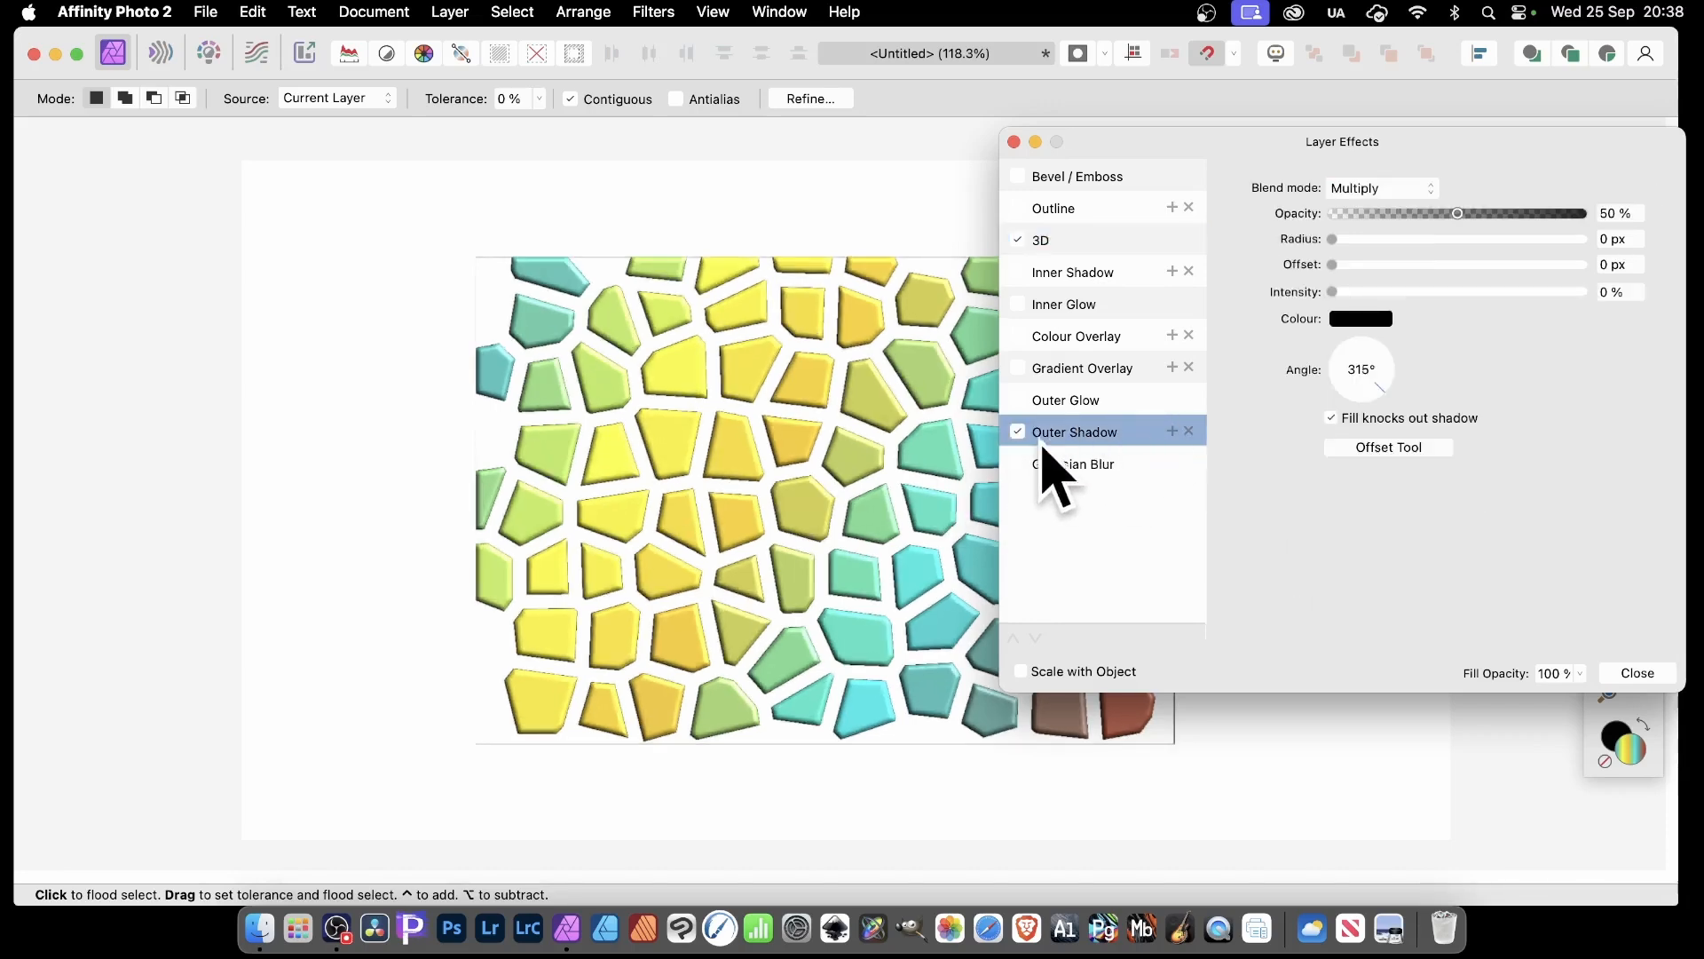
drag(1395, 239, 1479, 292)
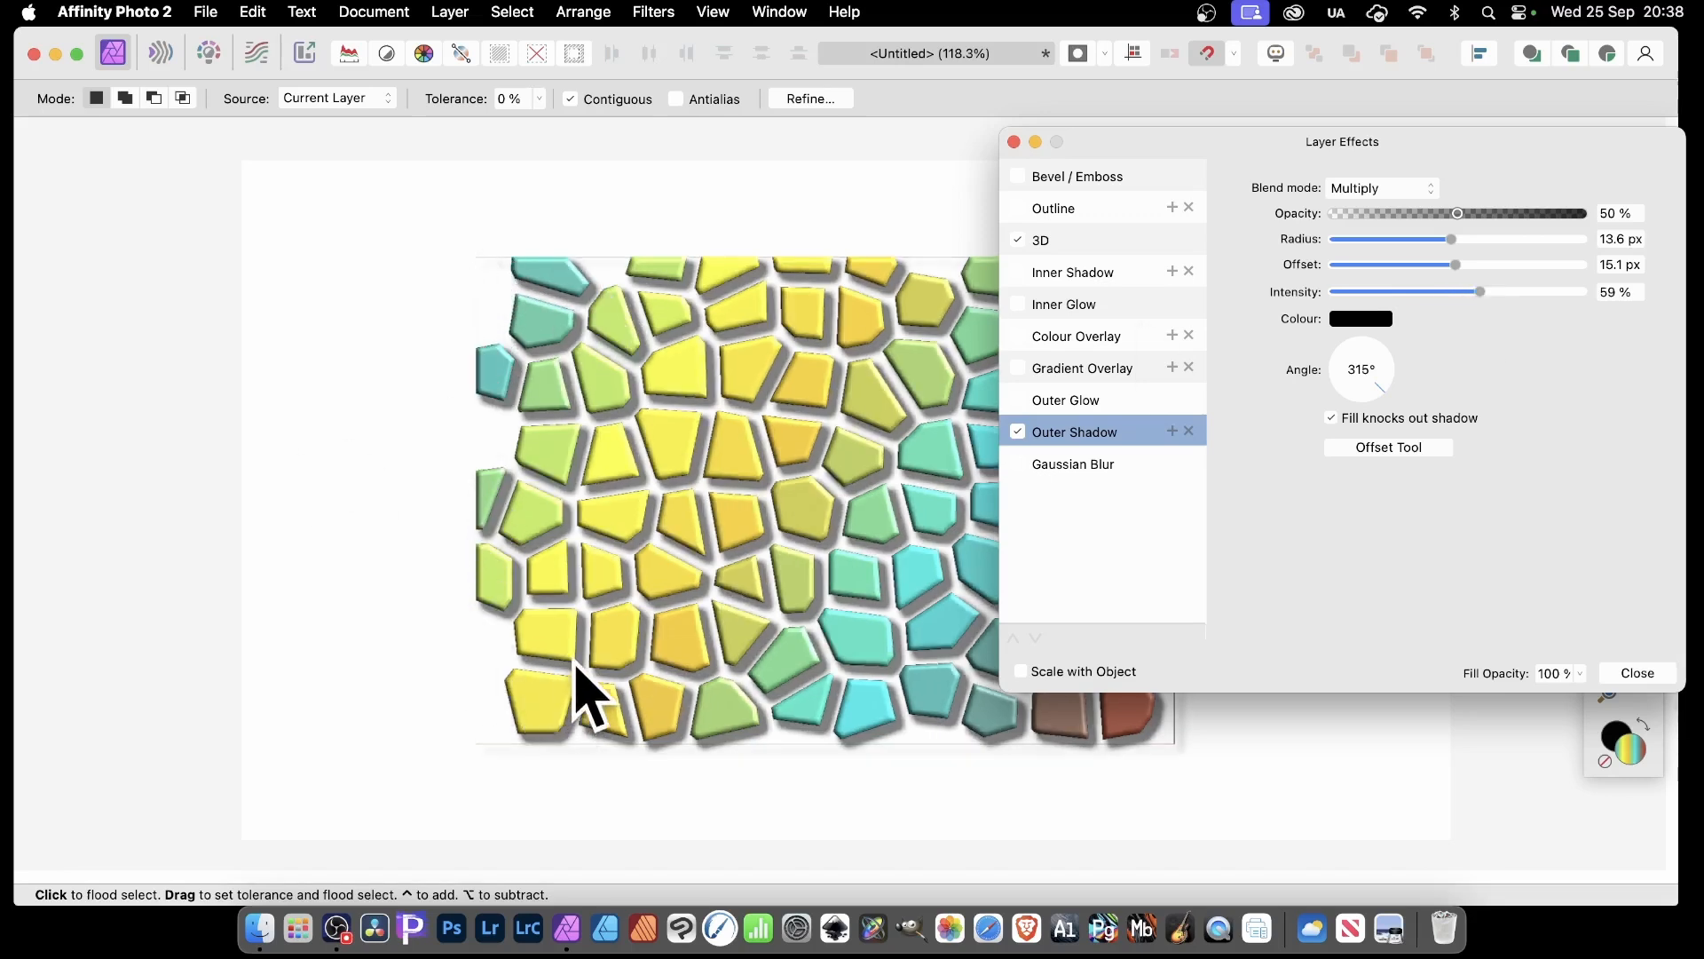
click(1641, 674)
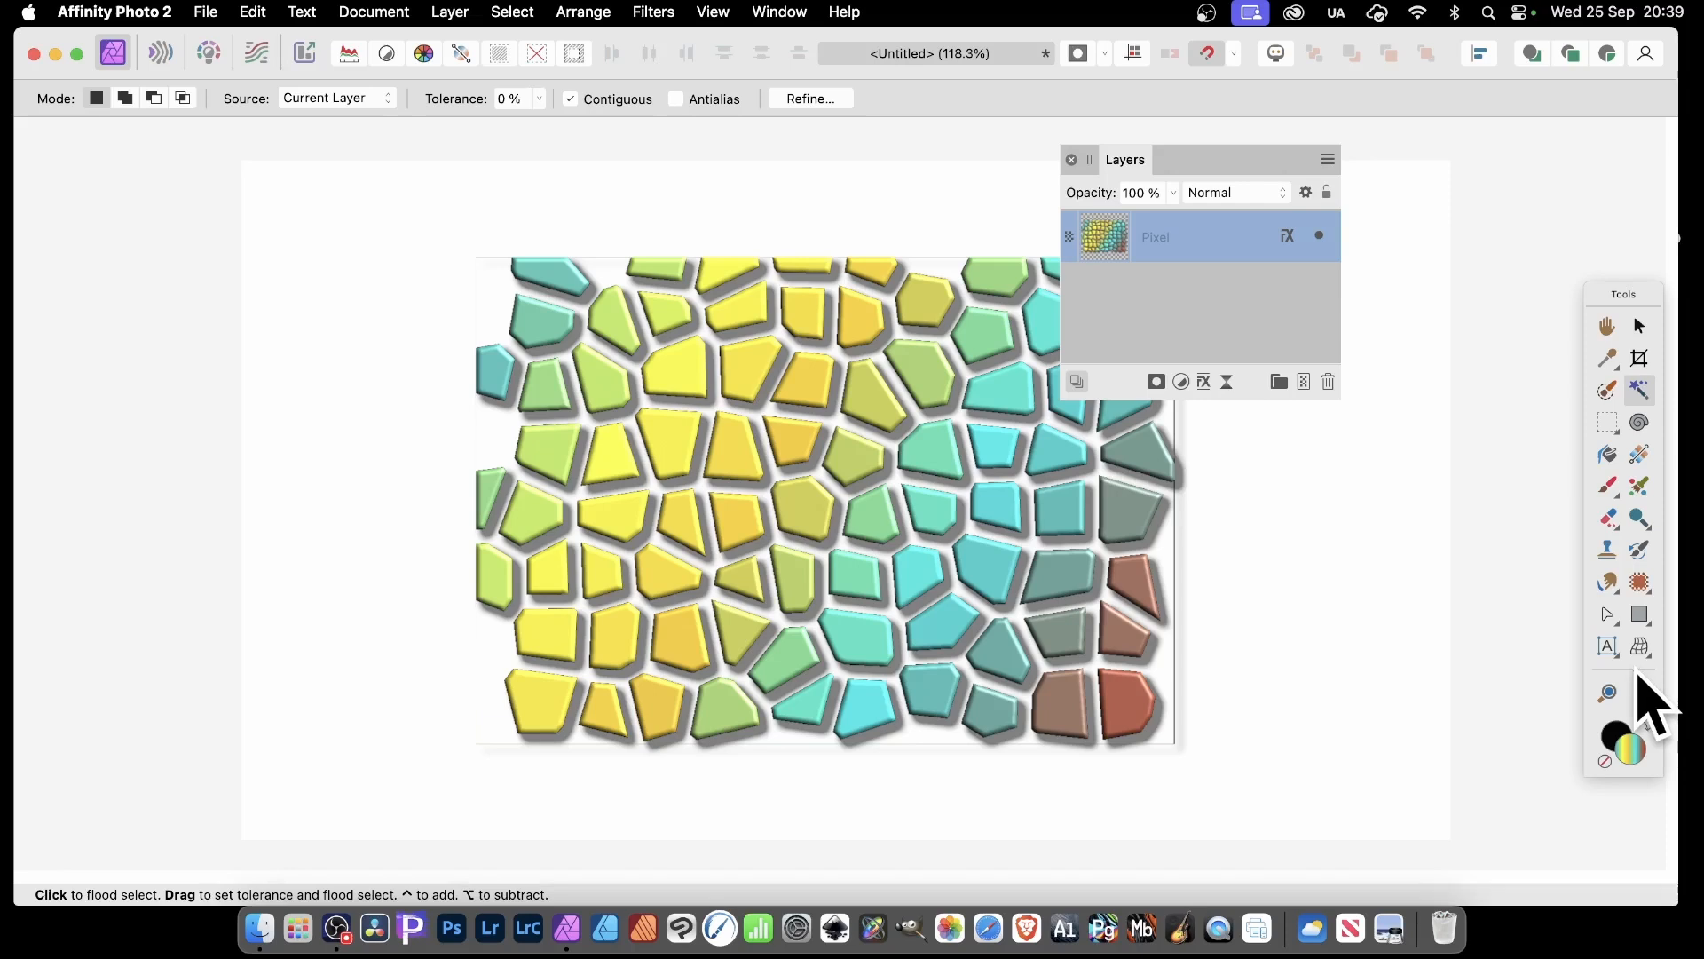
Step: Rasterise the mosaic layer with Preserve layer FX turned off
click(450, 12)
scroll(568, 781, down, 5)
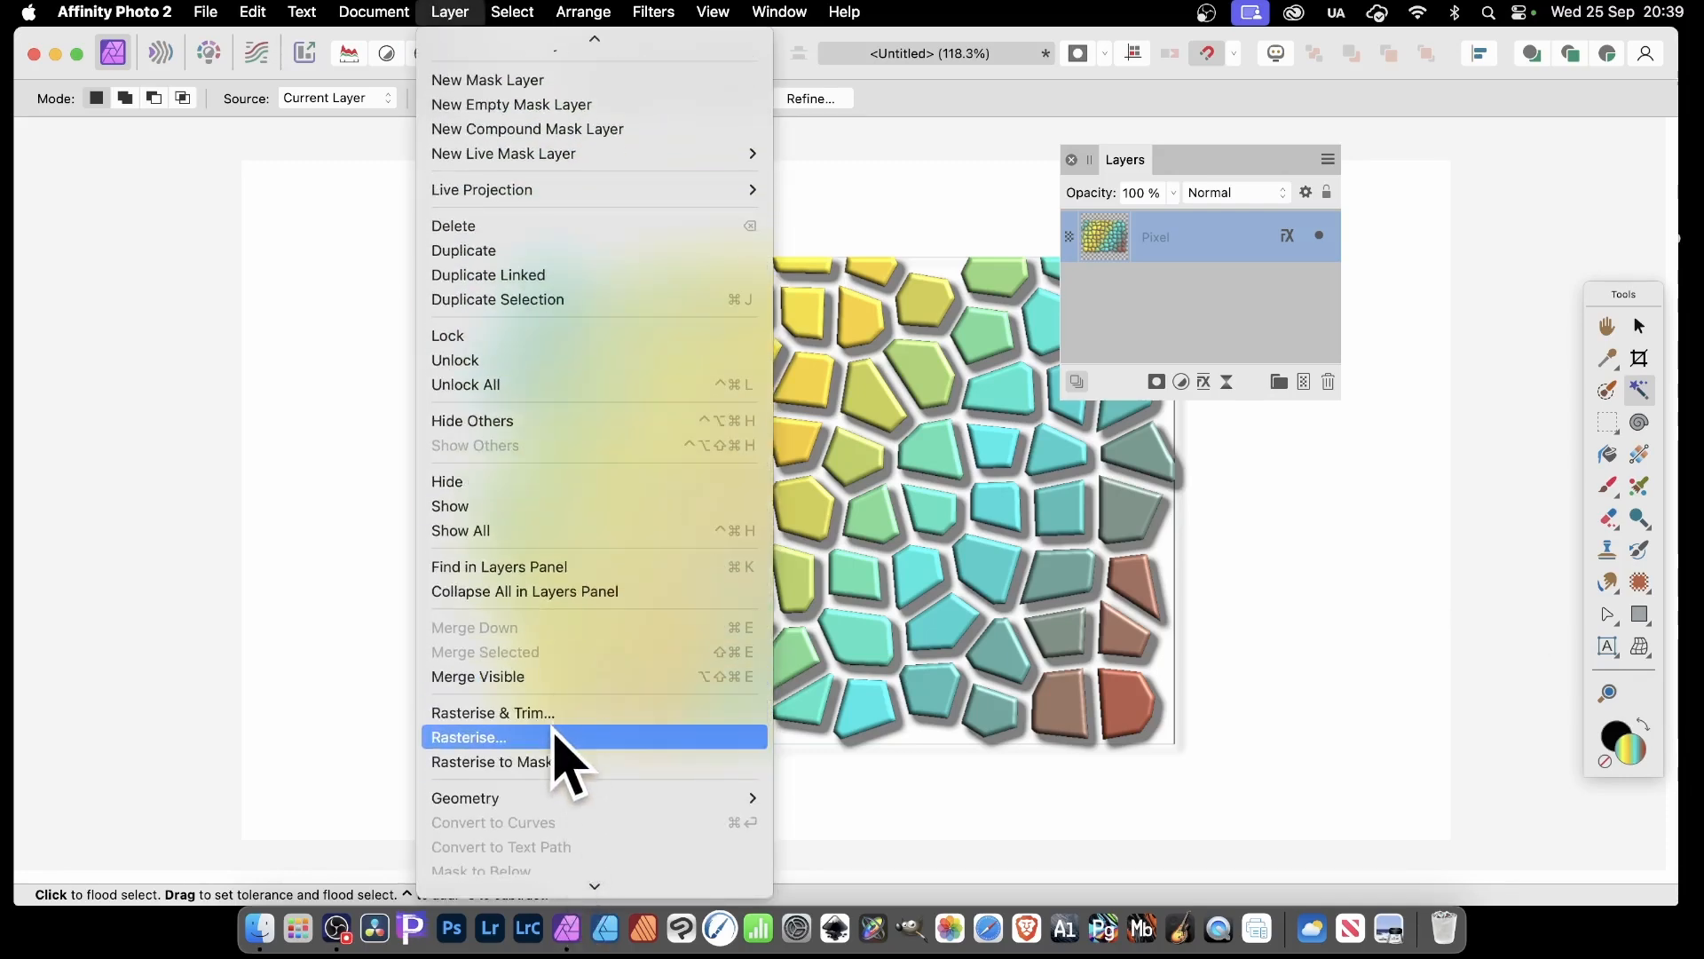
click(552, 735)
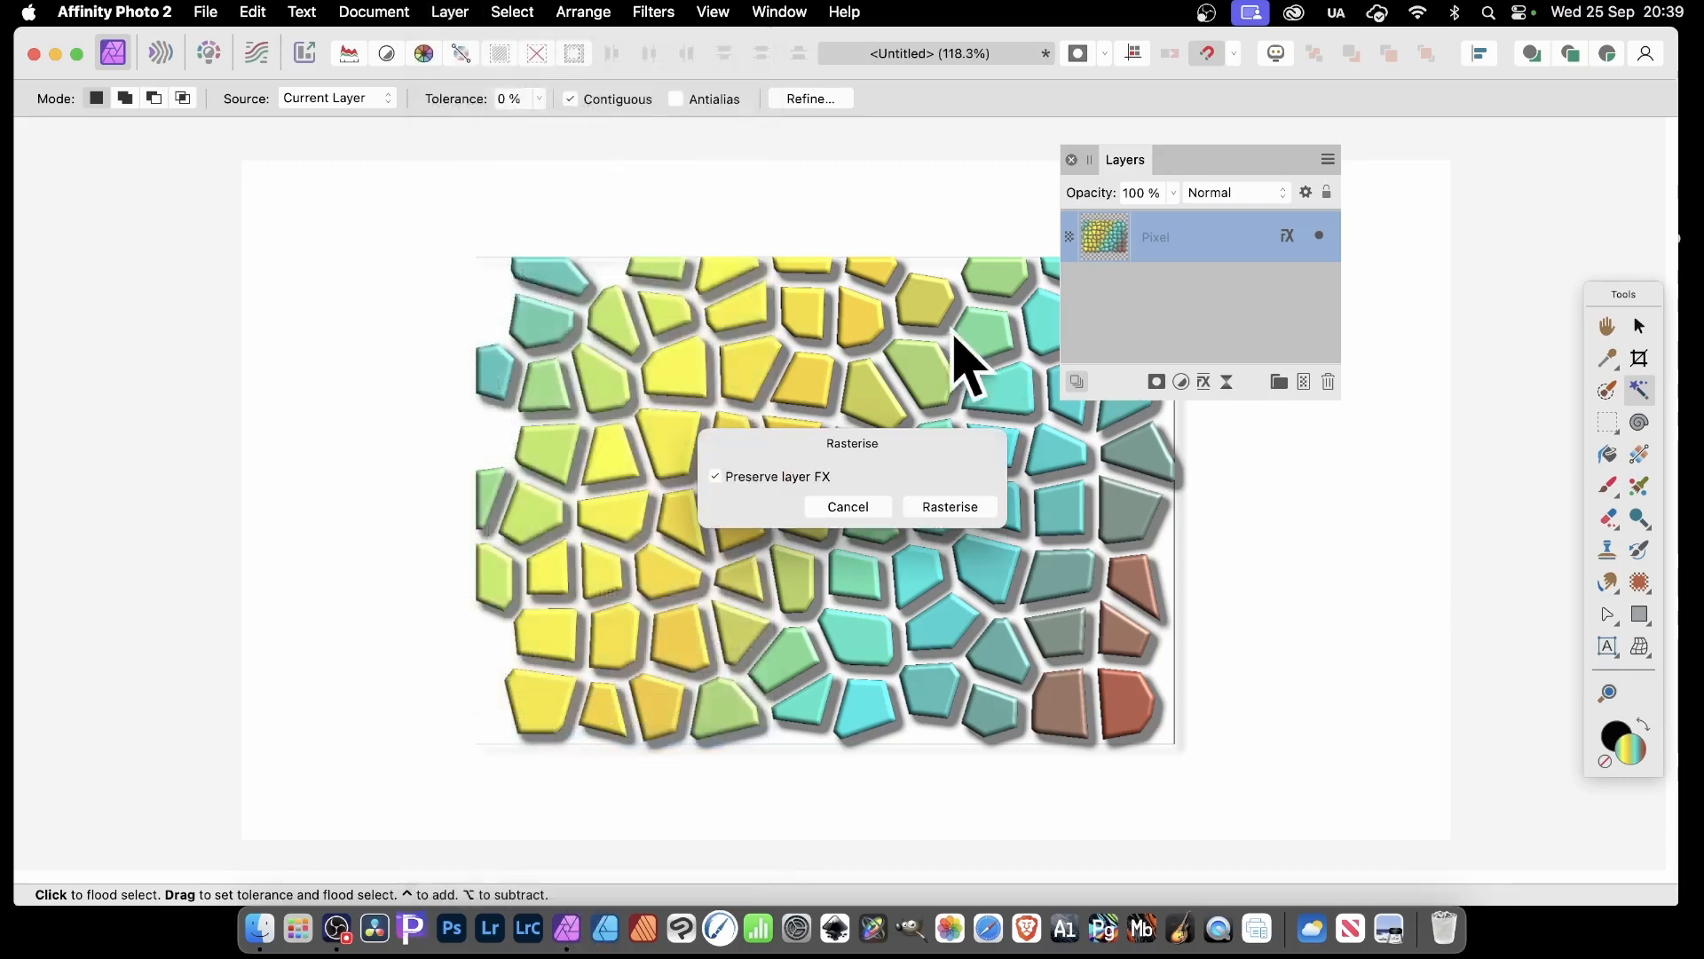
click(721, 478)
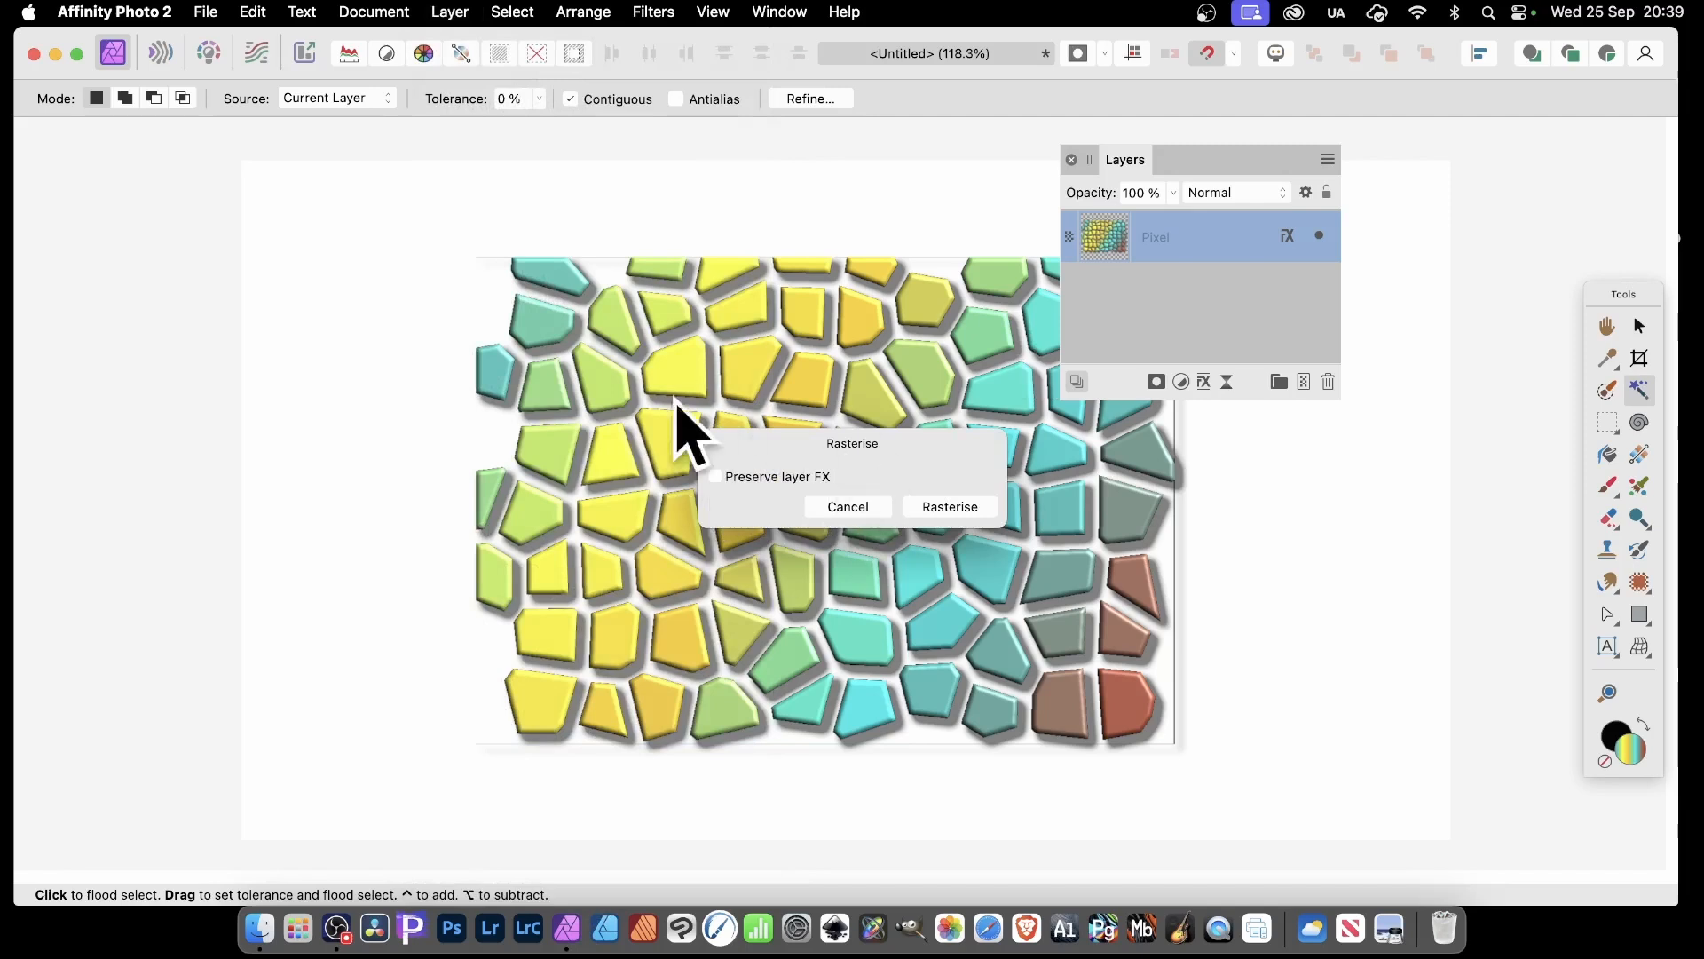
click(914, 508)
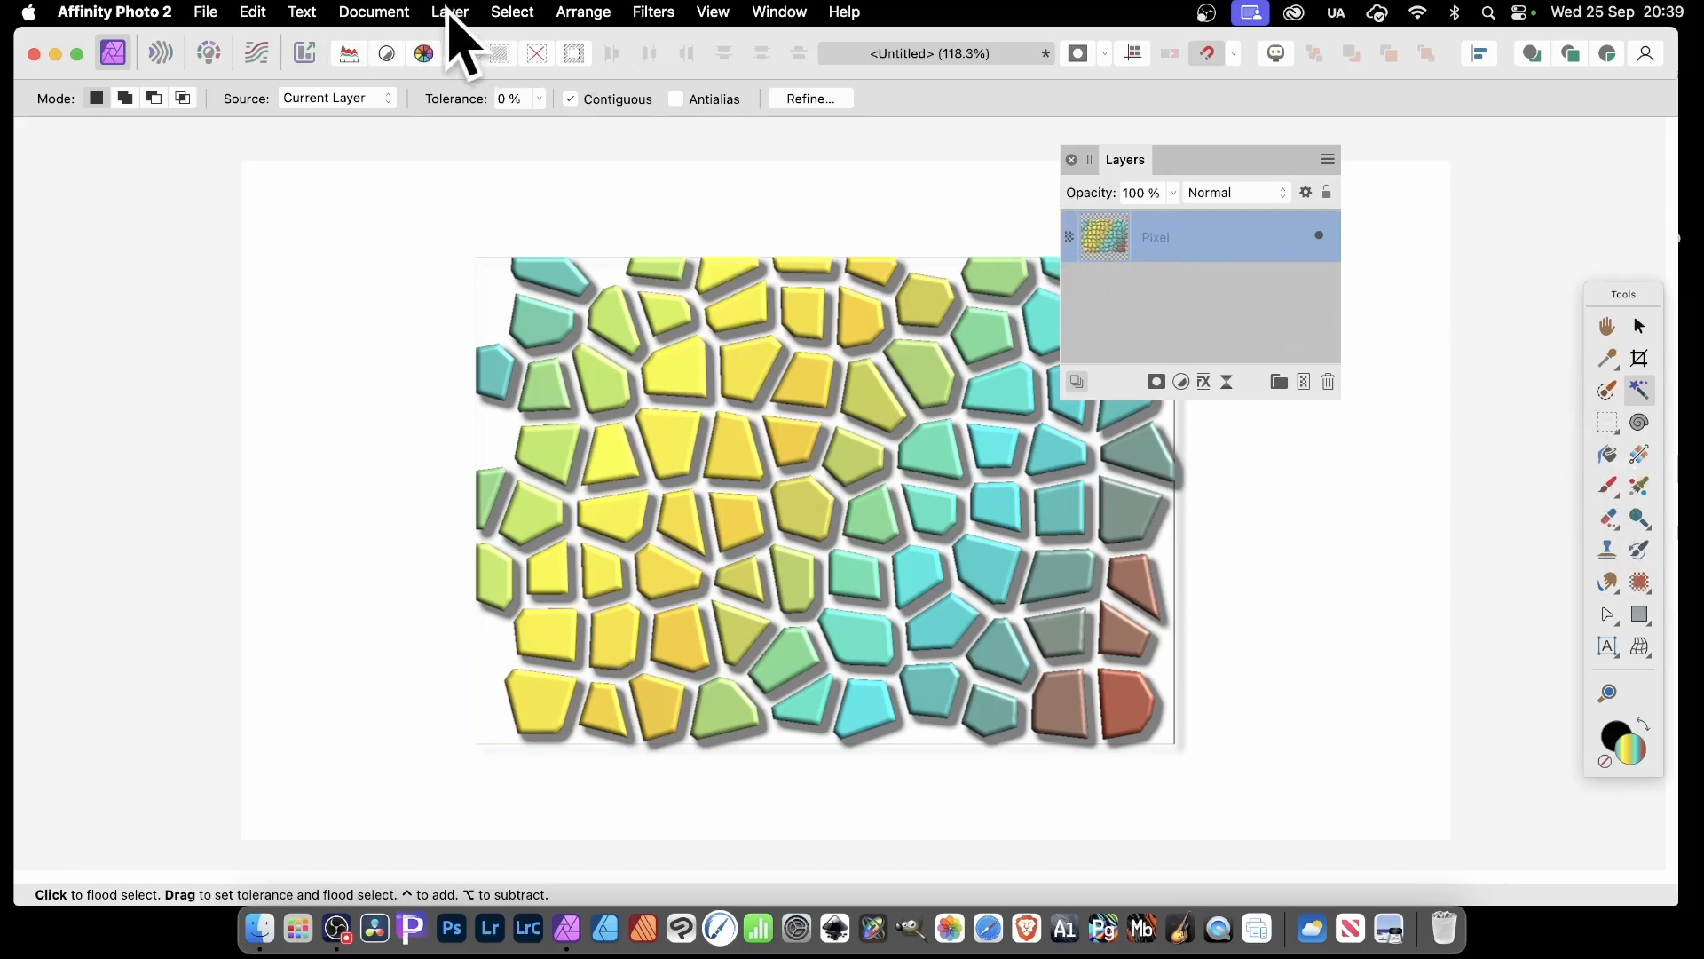
Step: Try creating a pattern layer from the whole mosaic layer without a marquee selection, and undo it
click(450, 13)
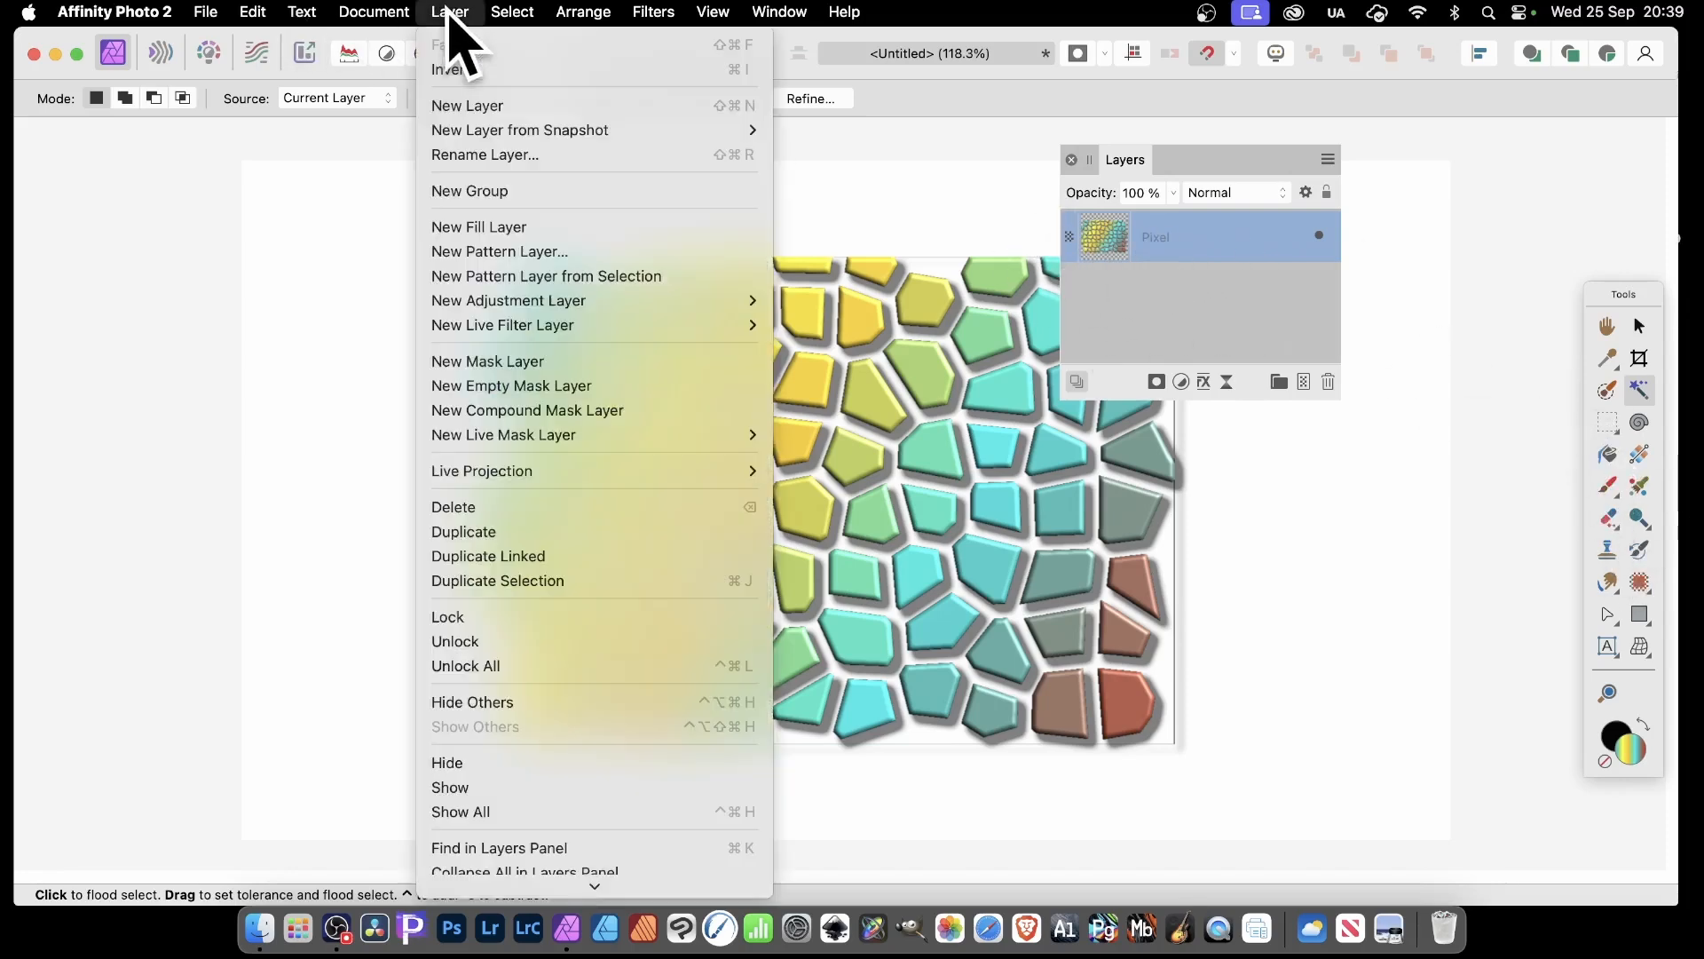
click(483, 276)
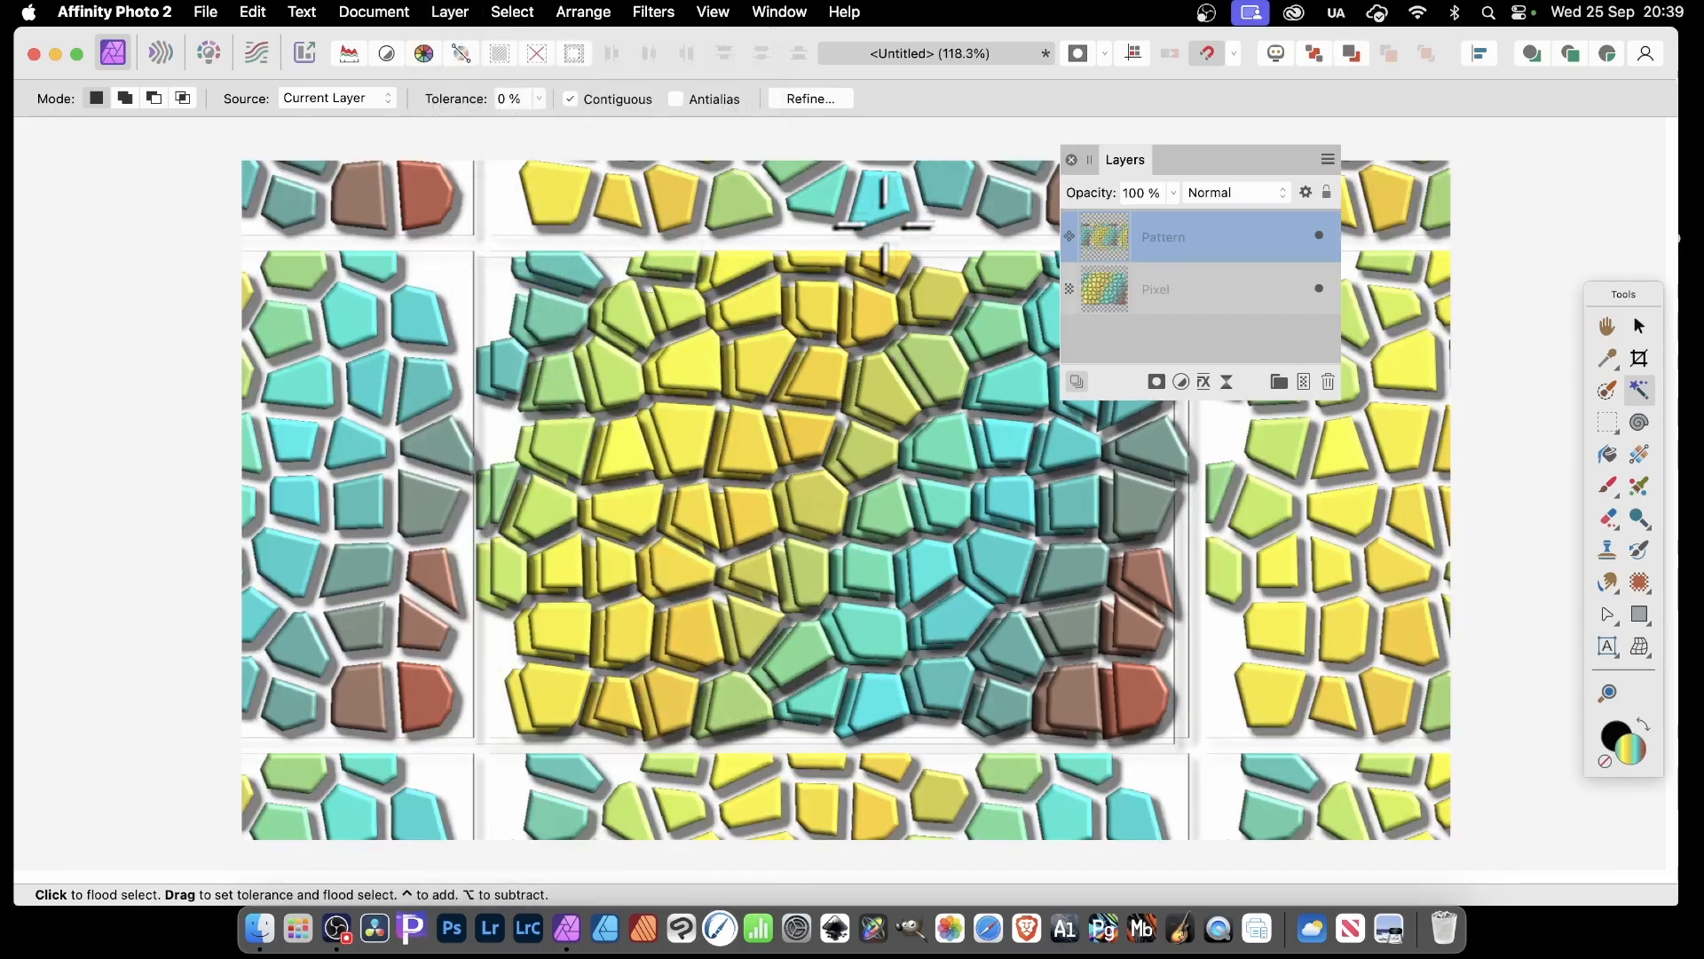
key(super+z)
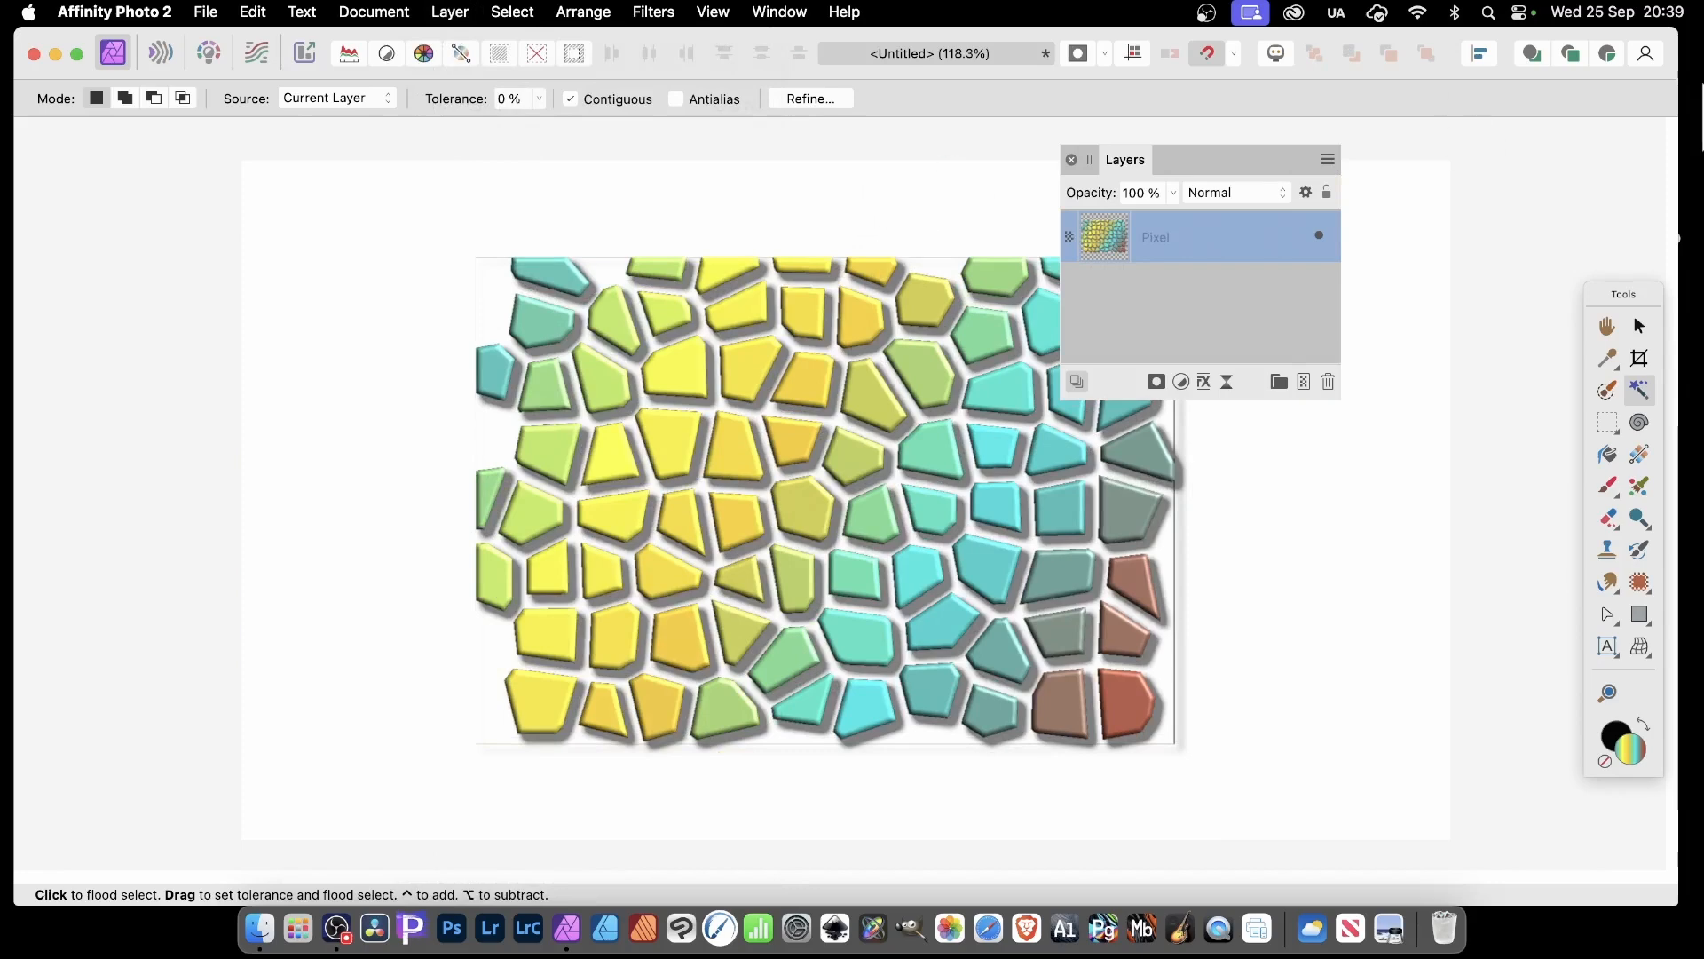
Step: Select a rectangular area inside the mosaic's outer edges with the Rectangular Marquee and create a new pattern layer from the selection
click(1610, 424)
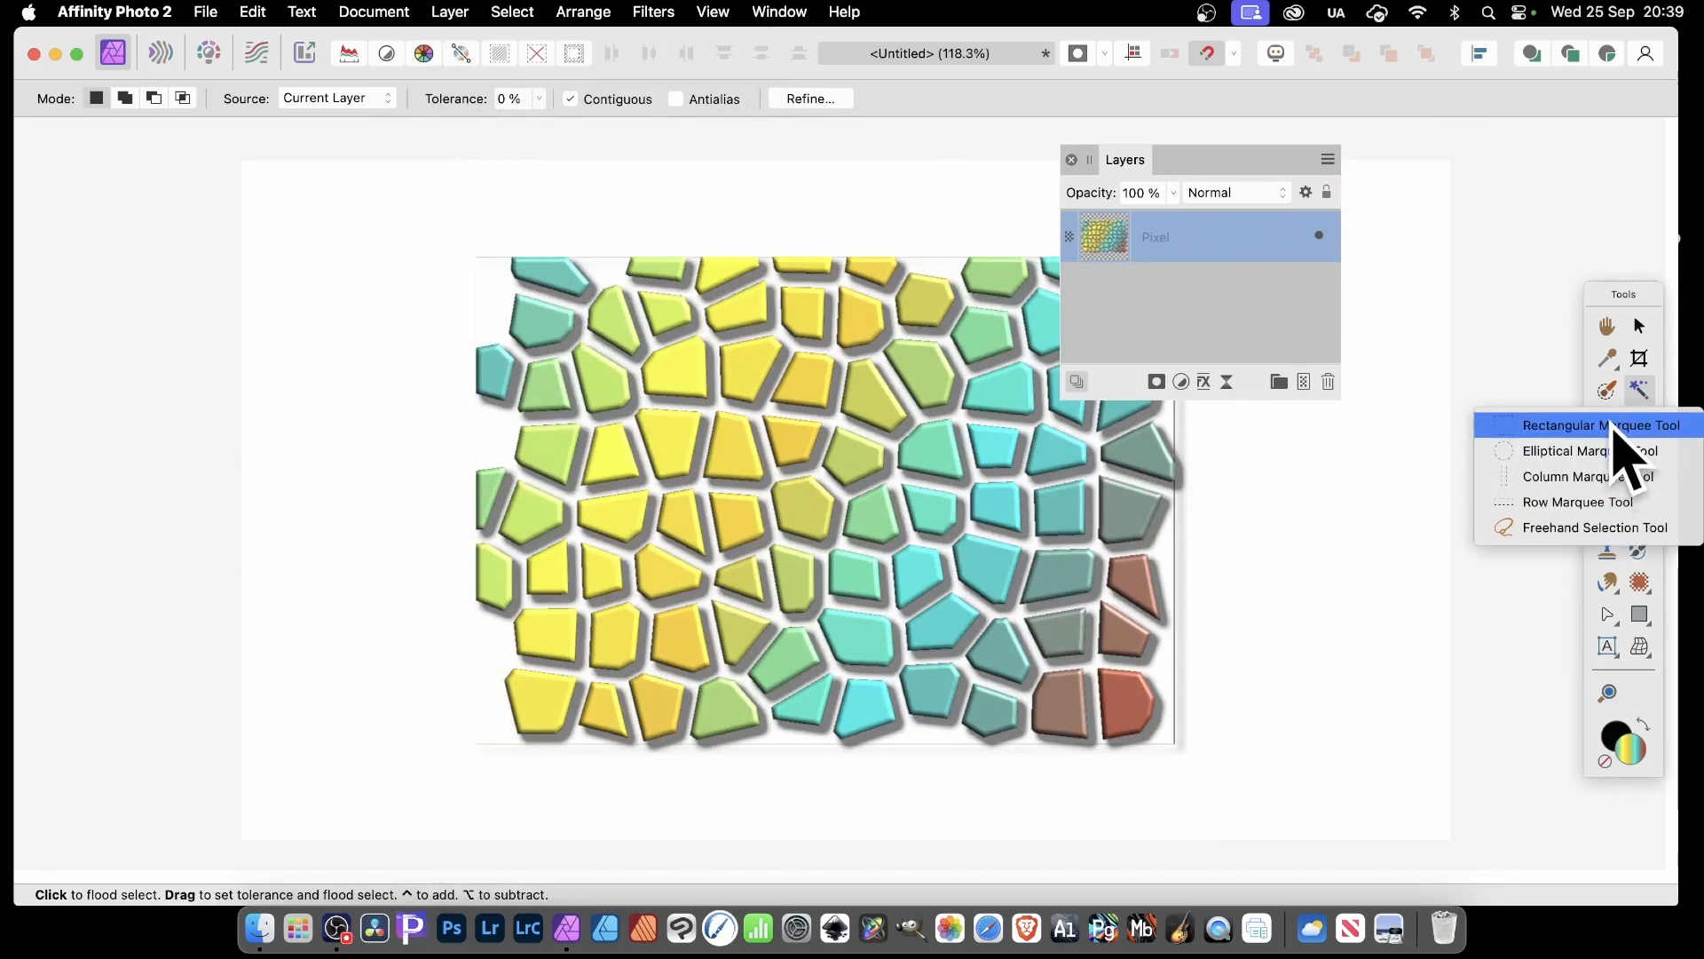
click(1613, 427)
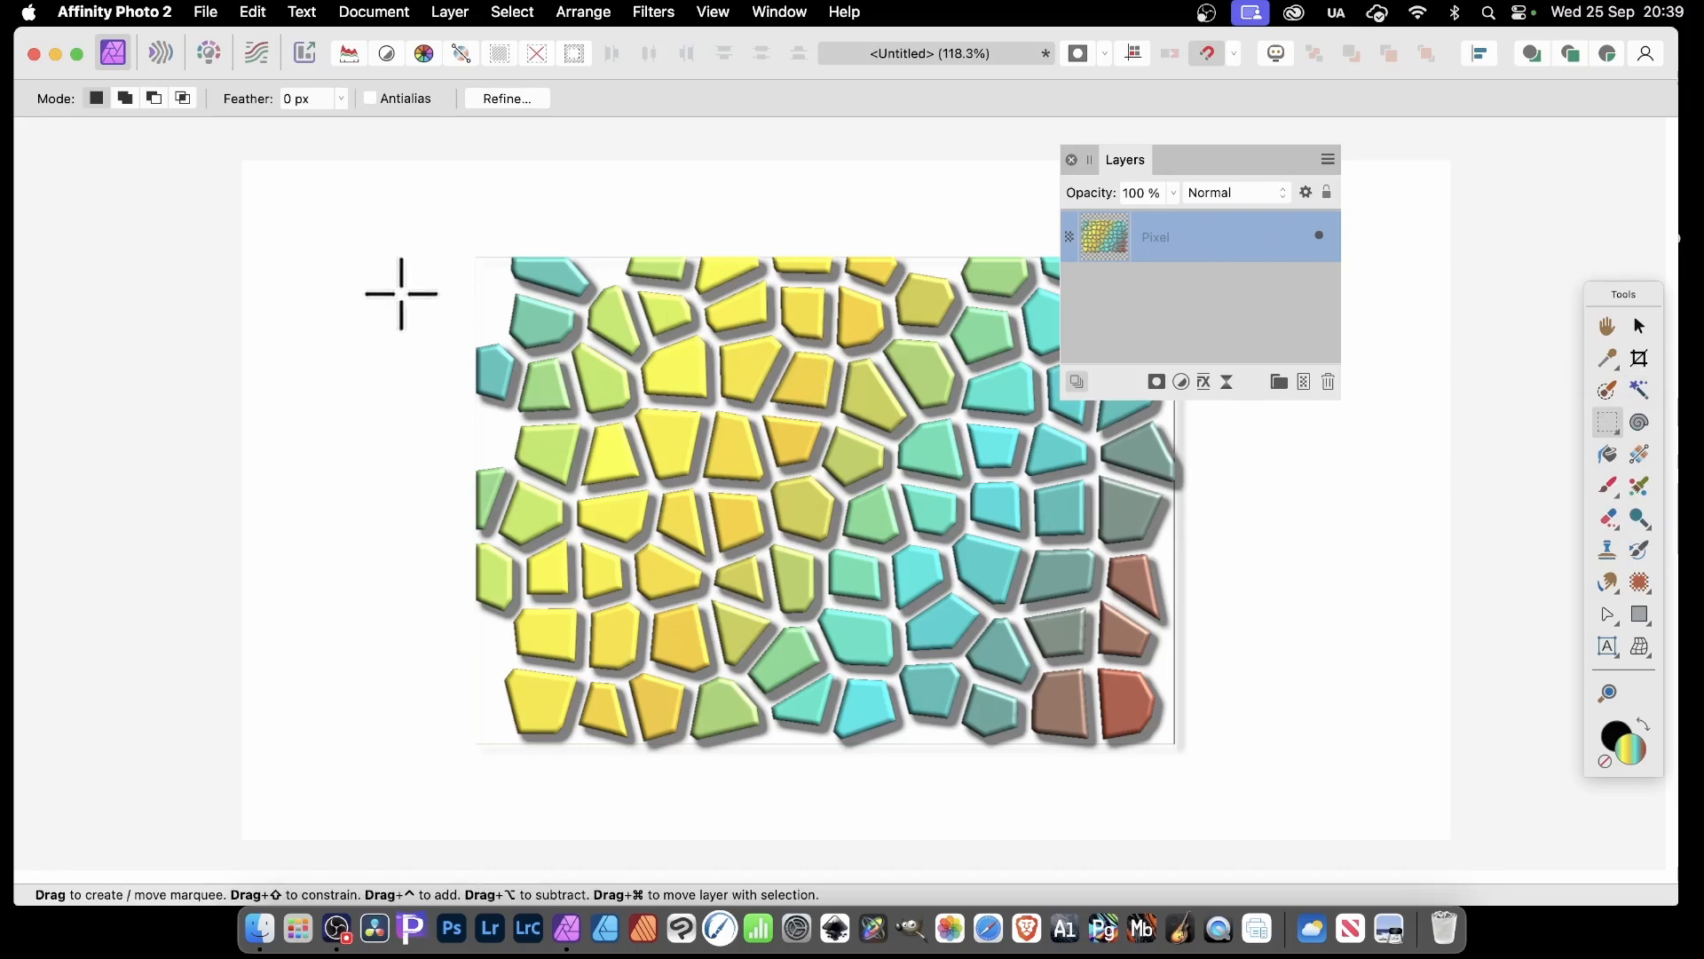
drag(531, 309, 1116, 702)
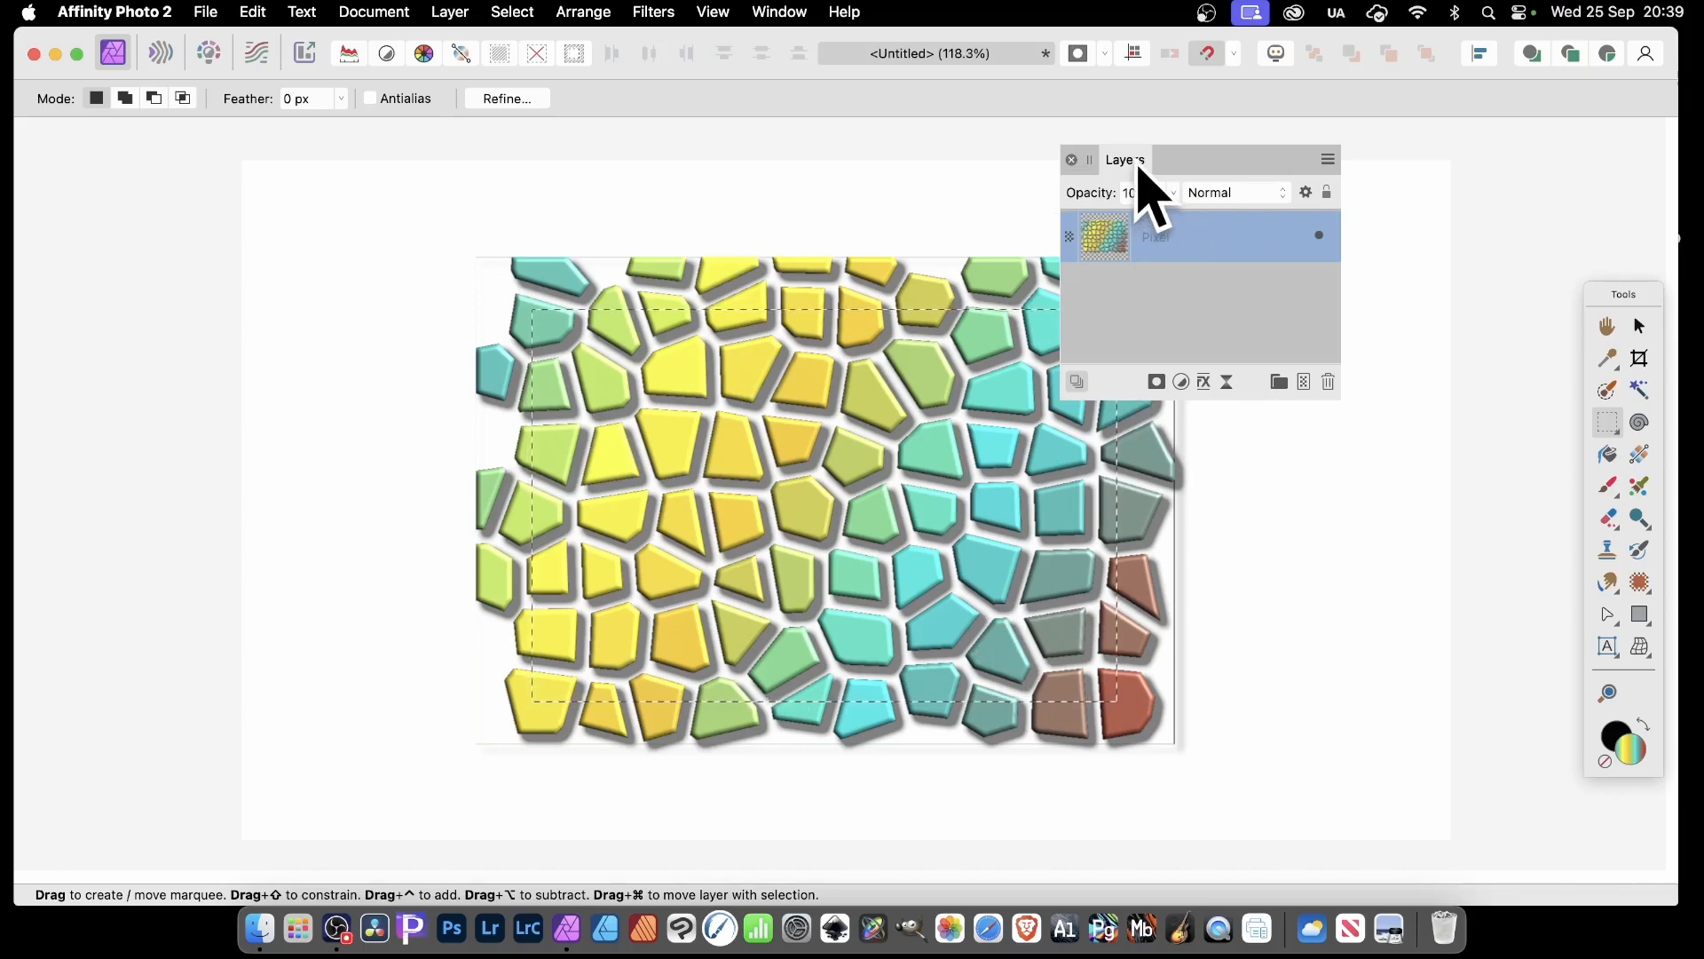
drag(1137, 163, 1441, 176)
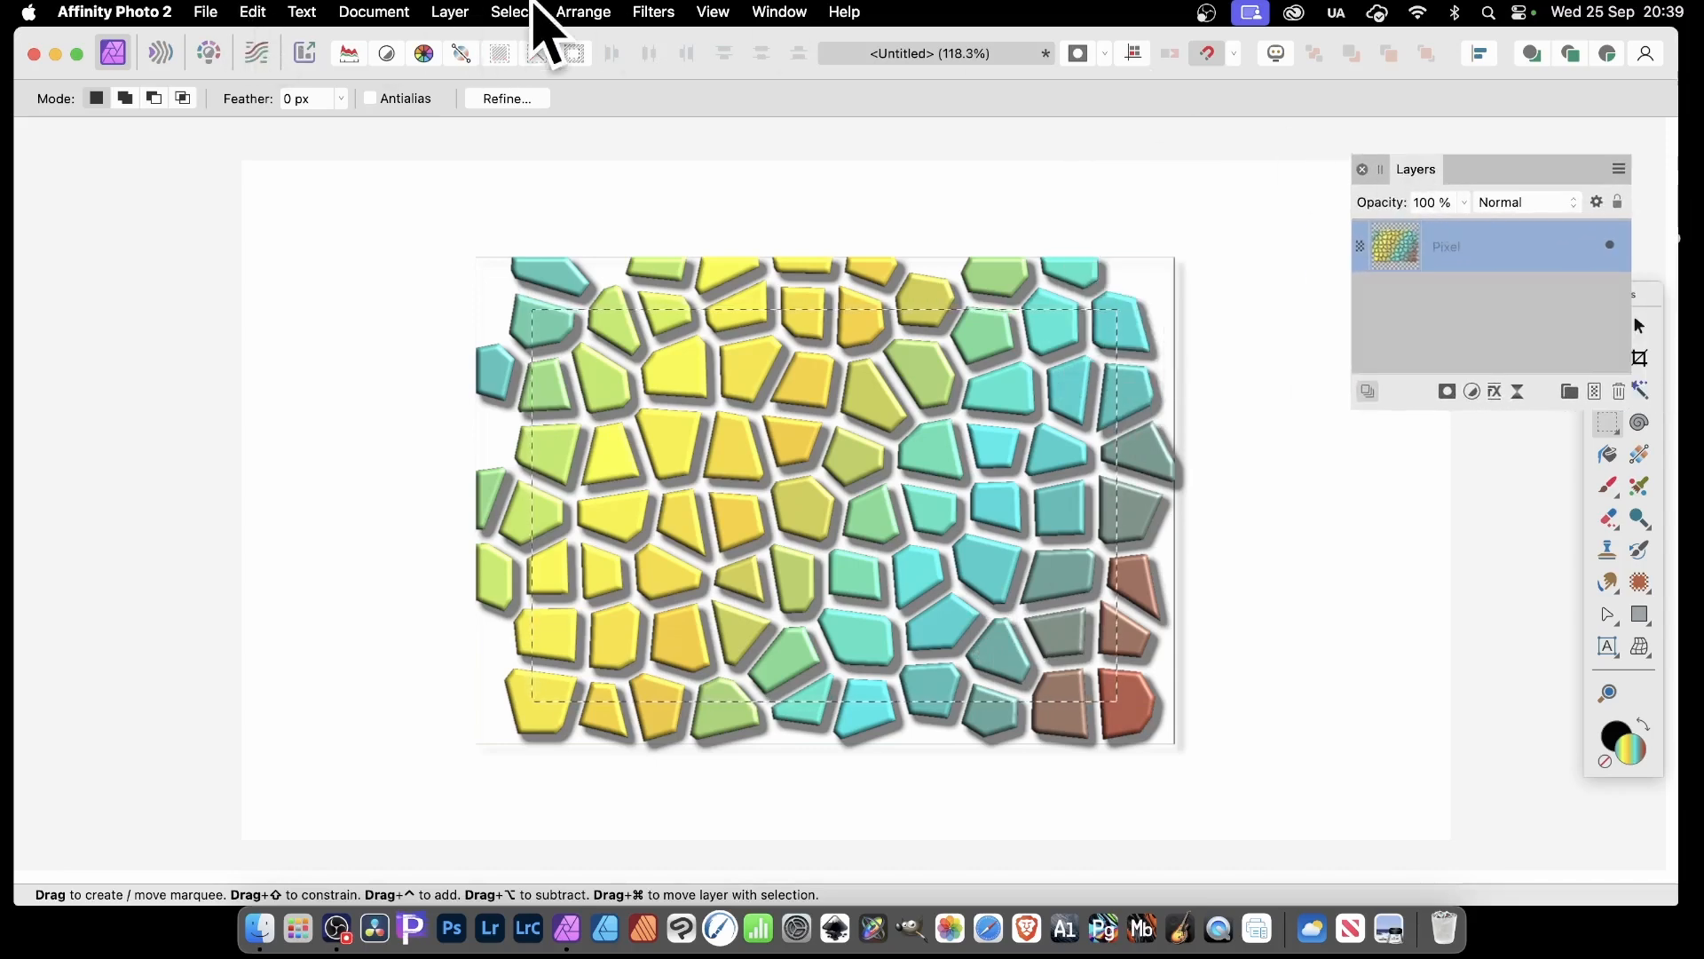
click(450, 11)
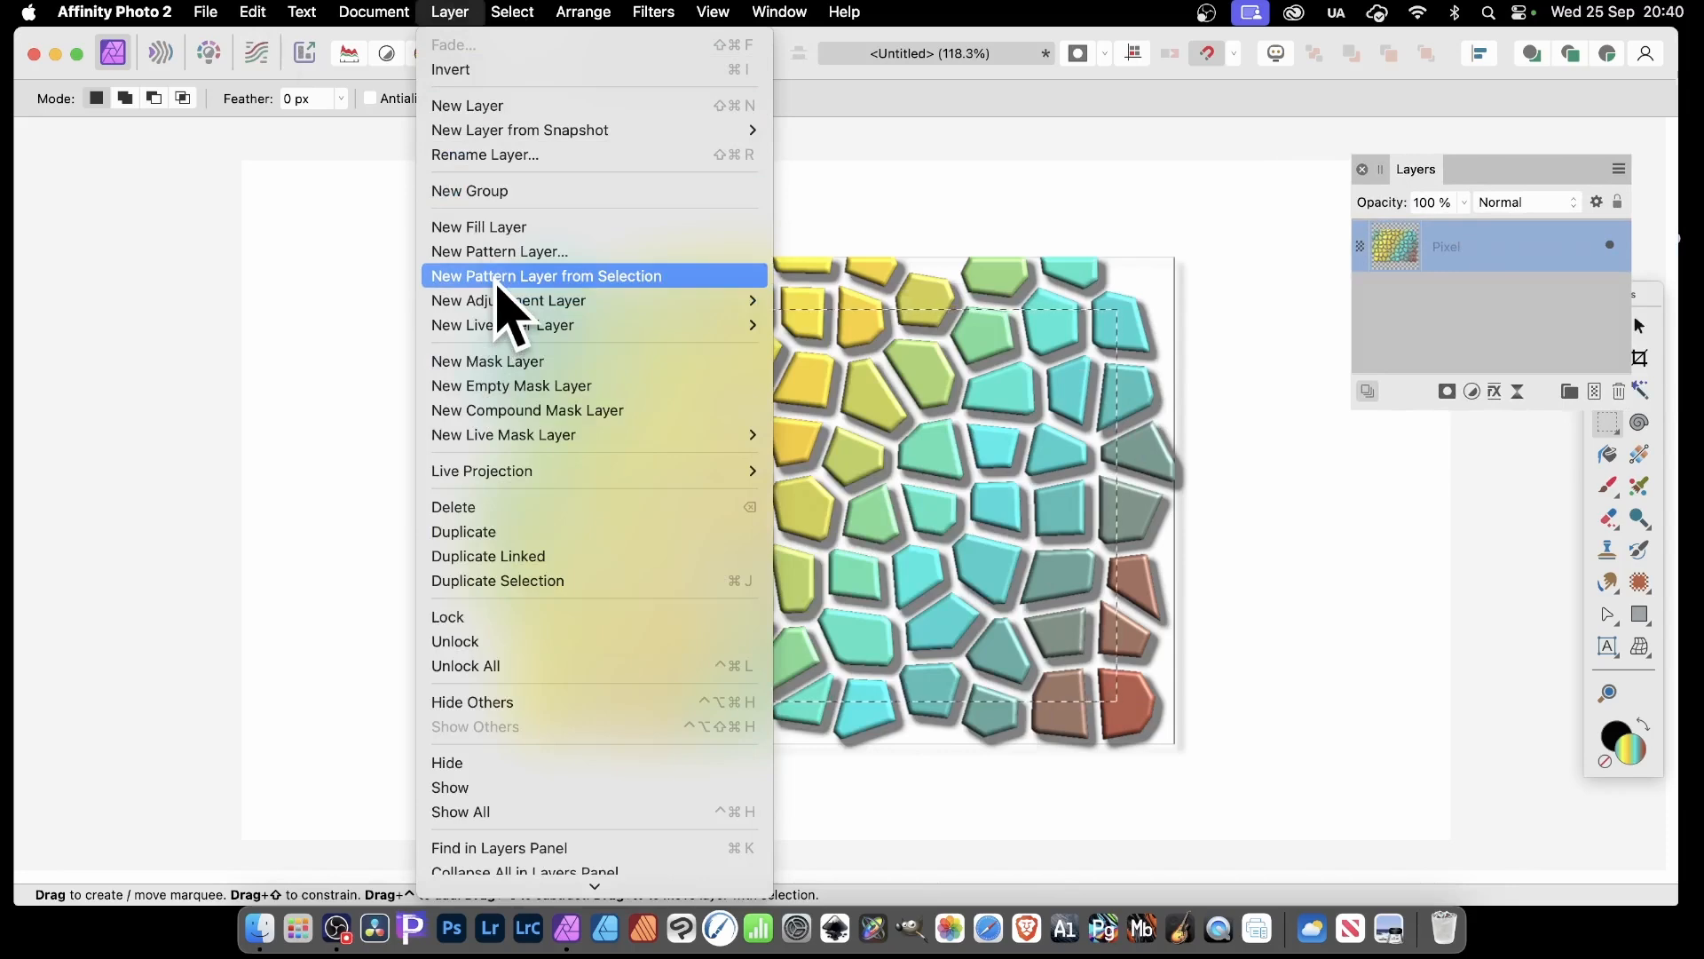
click(497, 276)
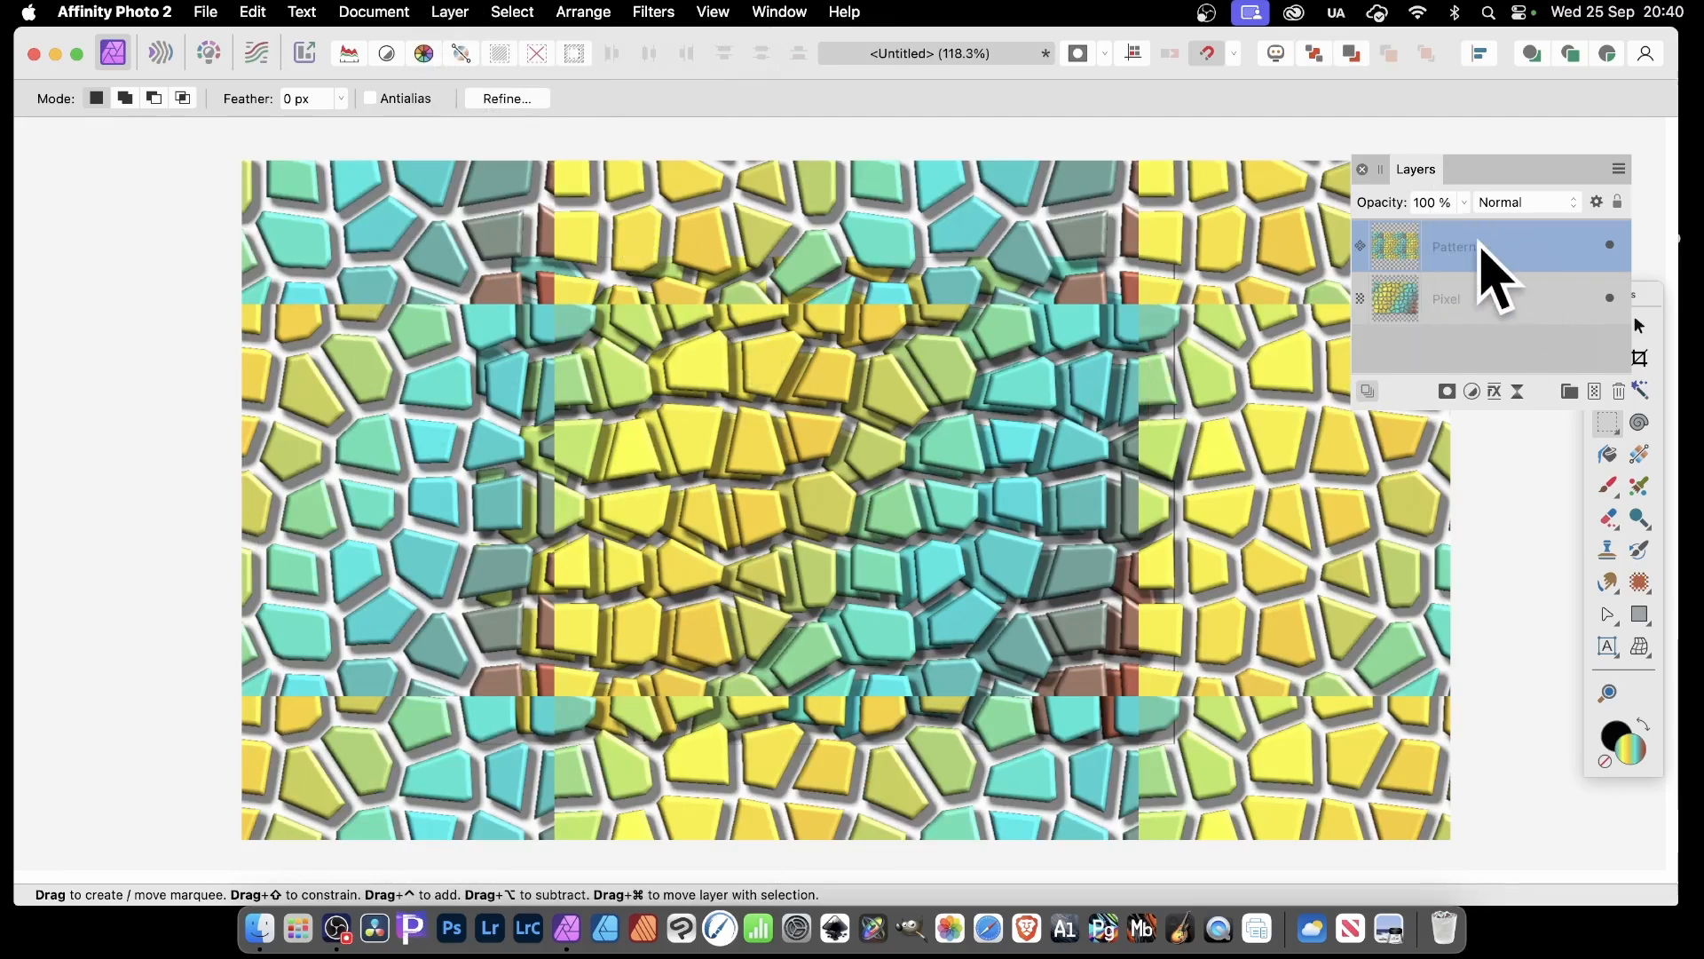
Step: Turn on Mirror for the pattern layer and scale its tile down to about 410 dpi
click(1642, 325)
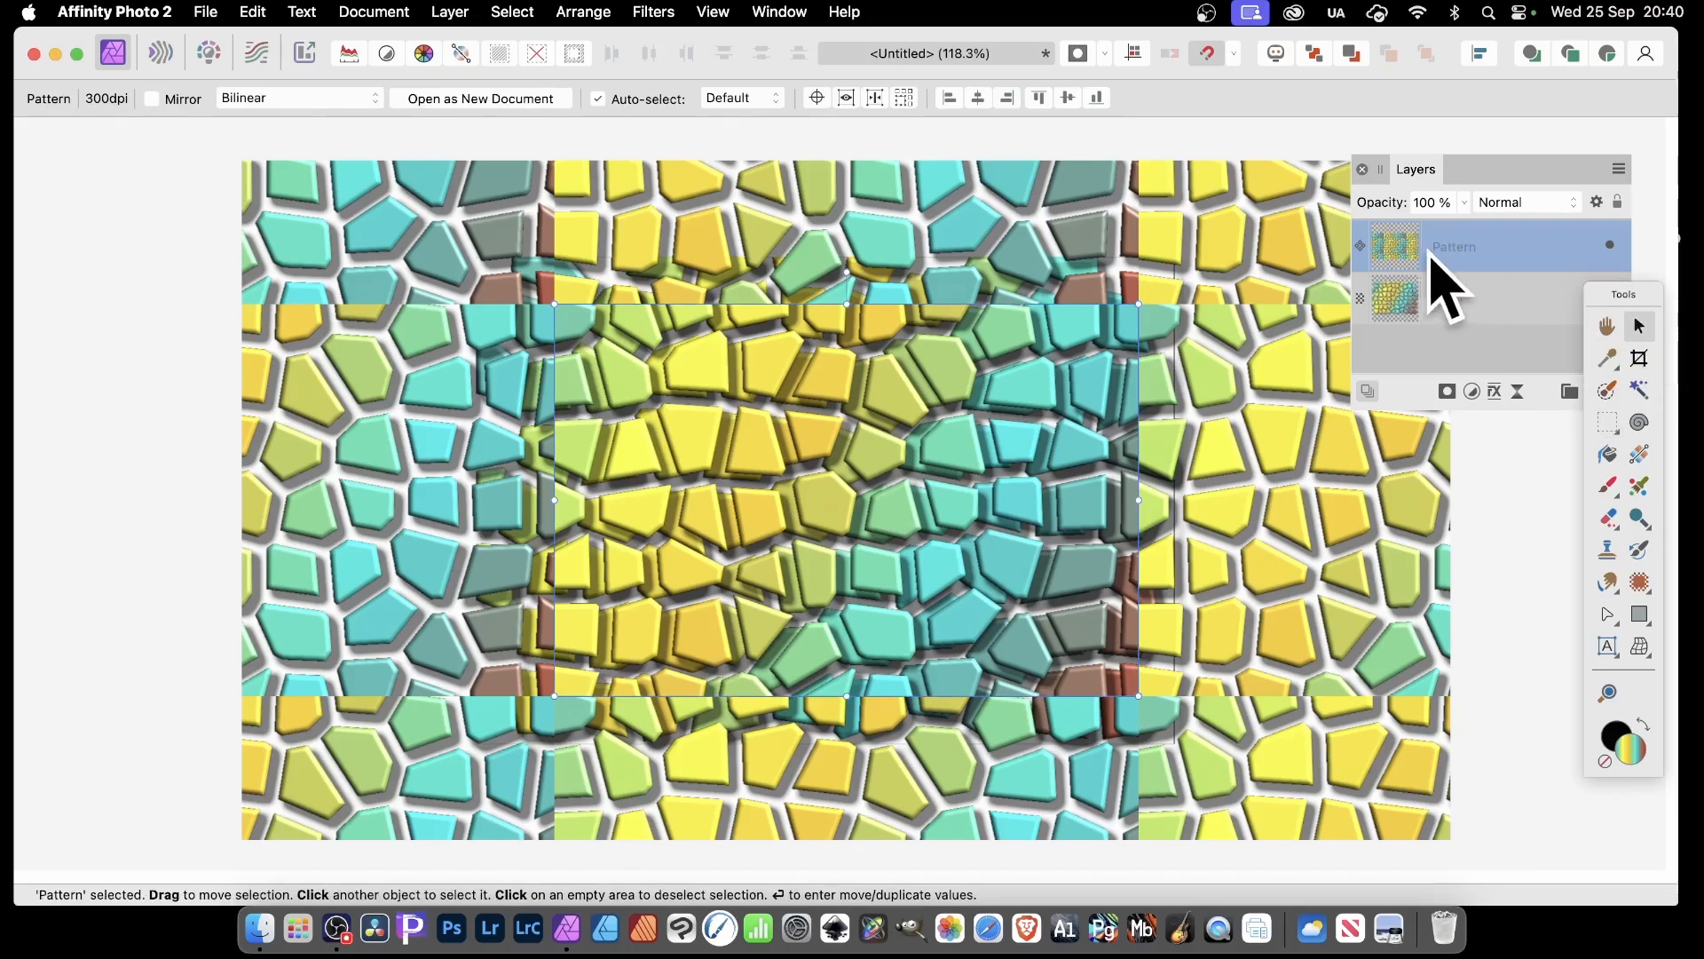
click(152, 99)
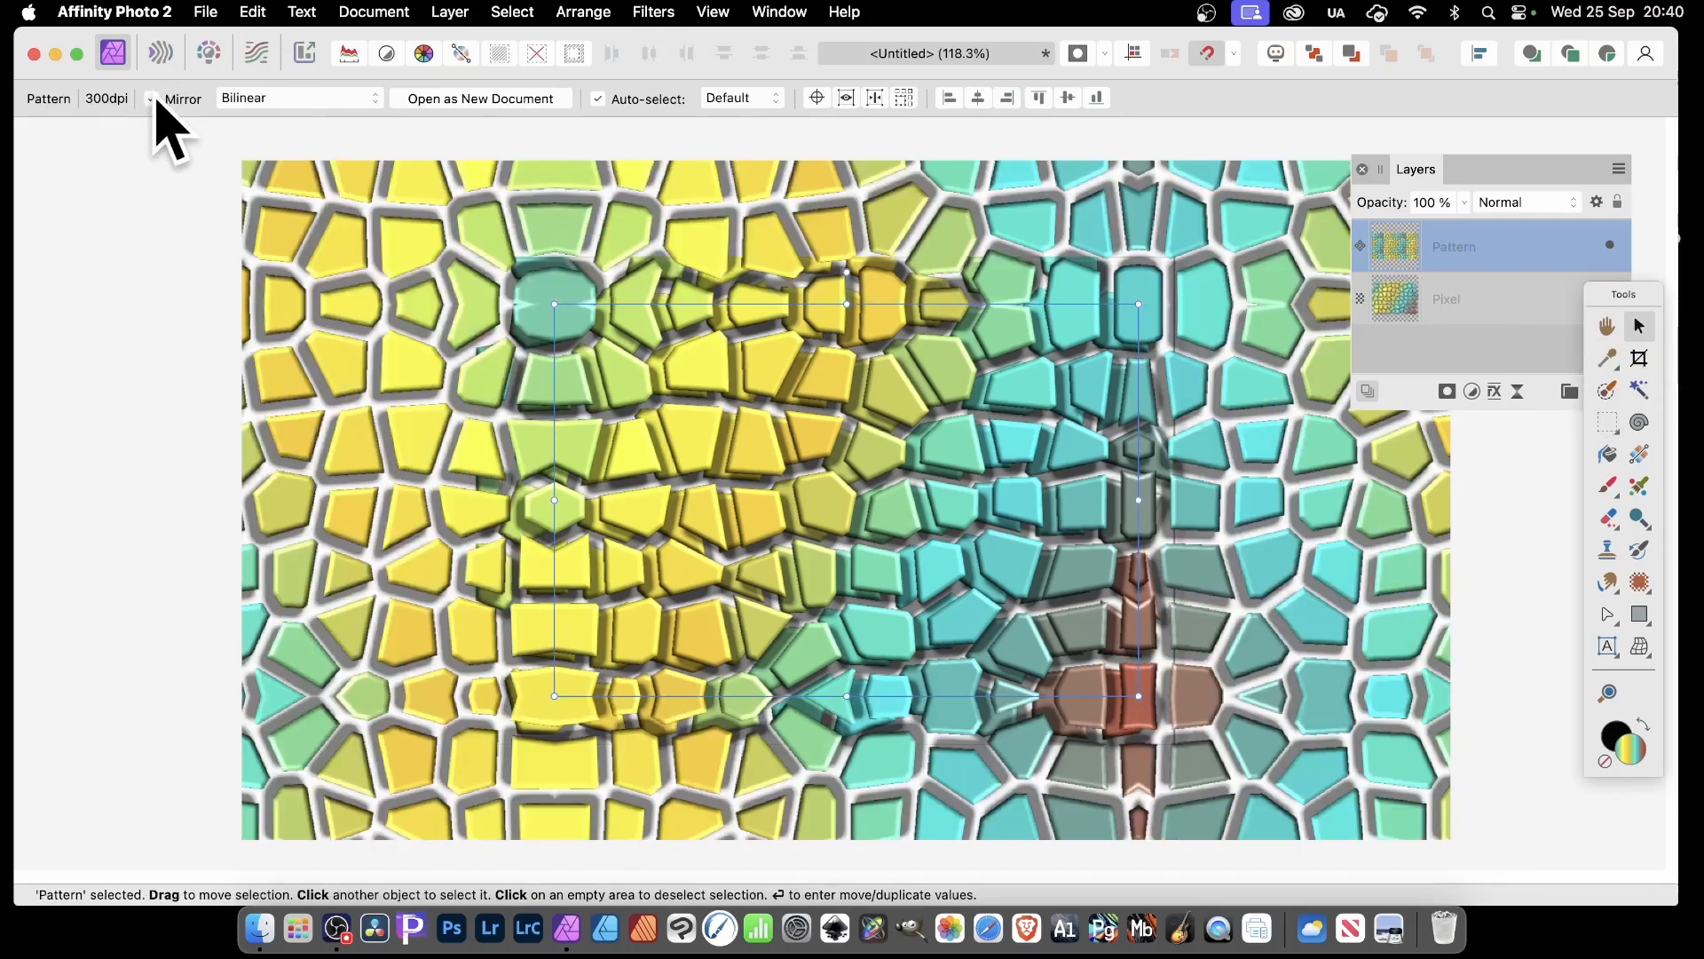
drag(554, 304, 630, 368)
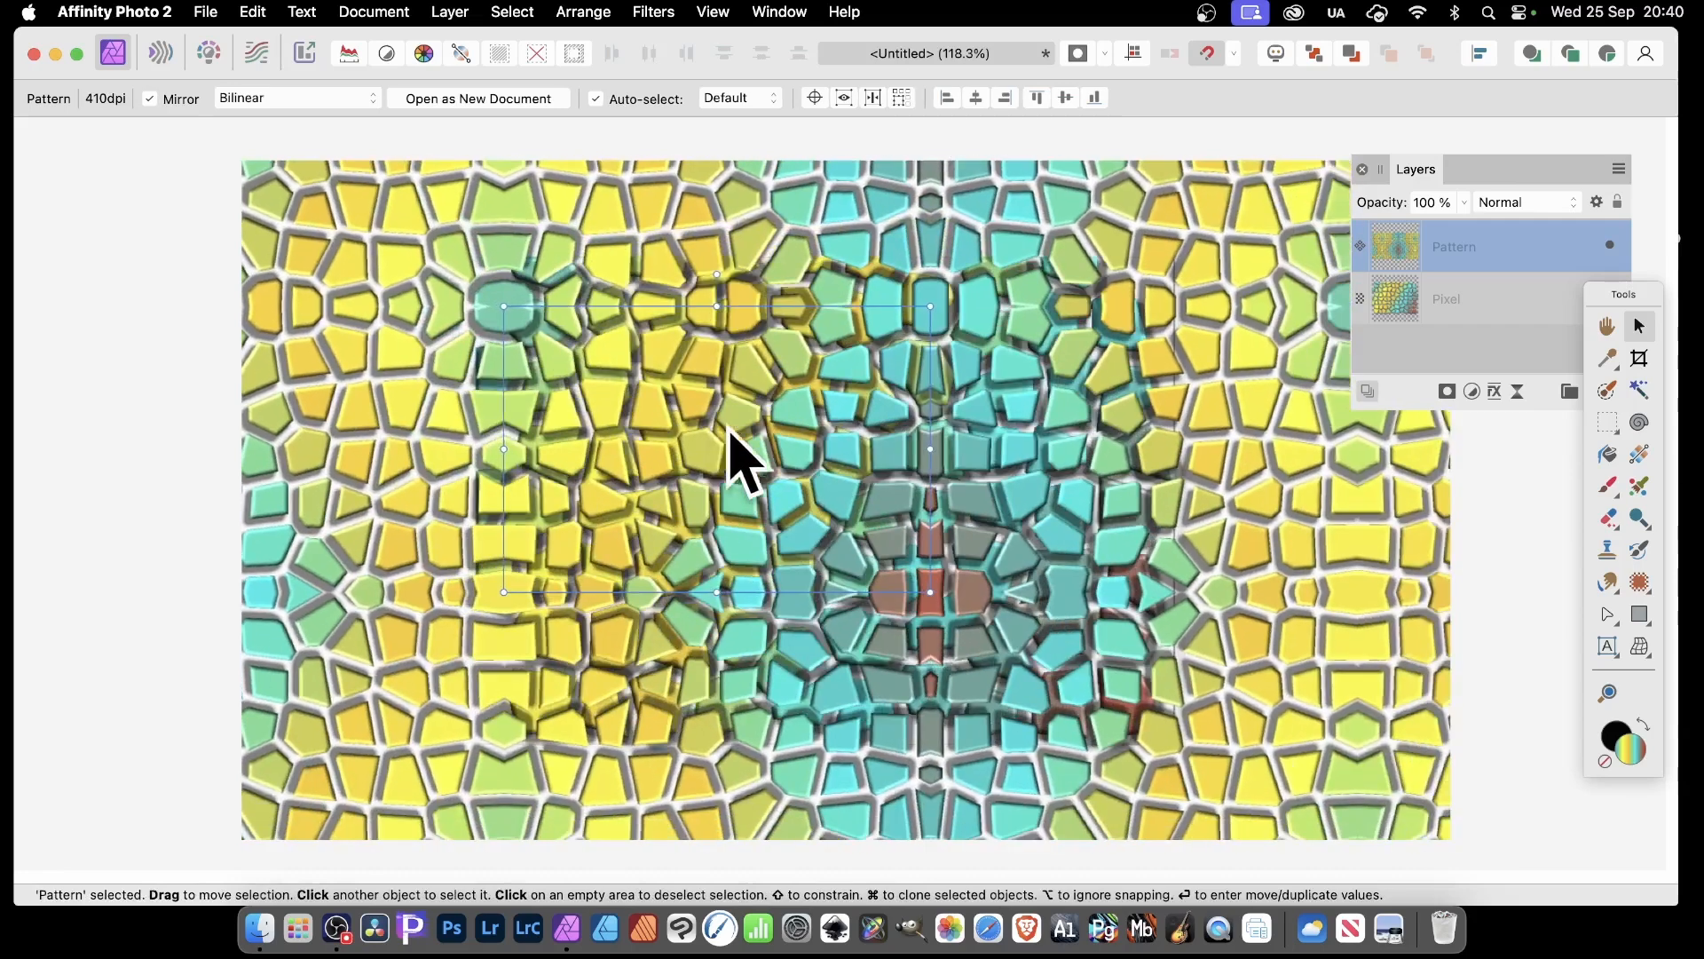
Step: Delete the original Pixel layer, and resize the remaining pattern to about 407 dpi and rotate it clockwise to a diagonal angle
click(1460, 302)
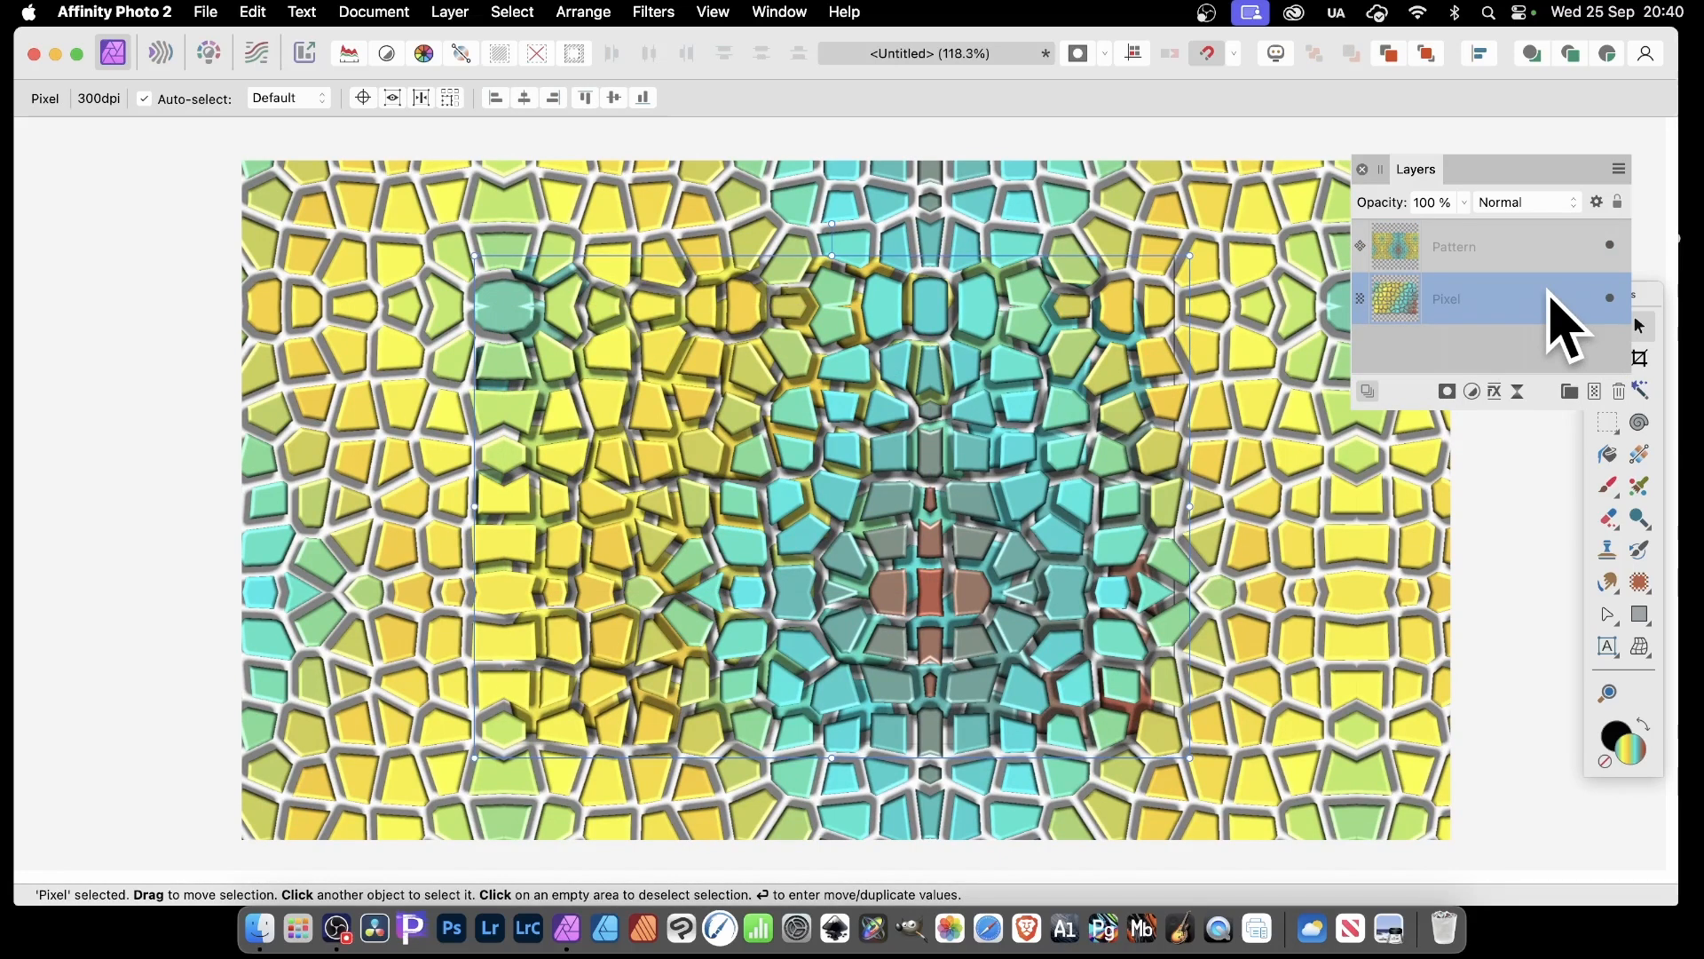
key(Delete)
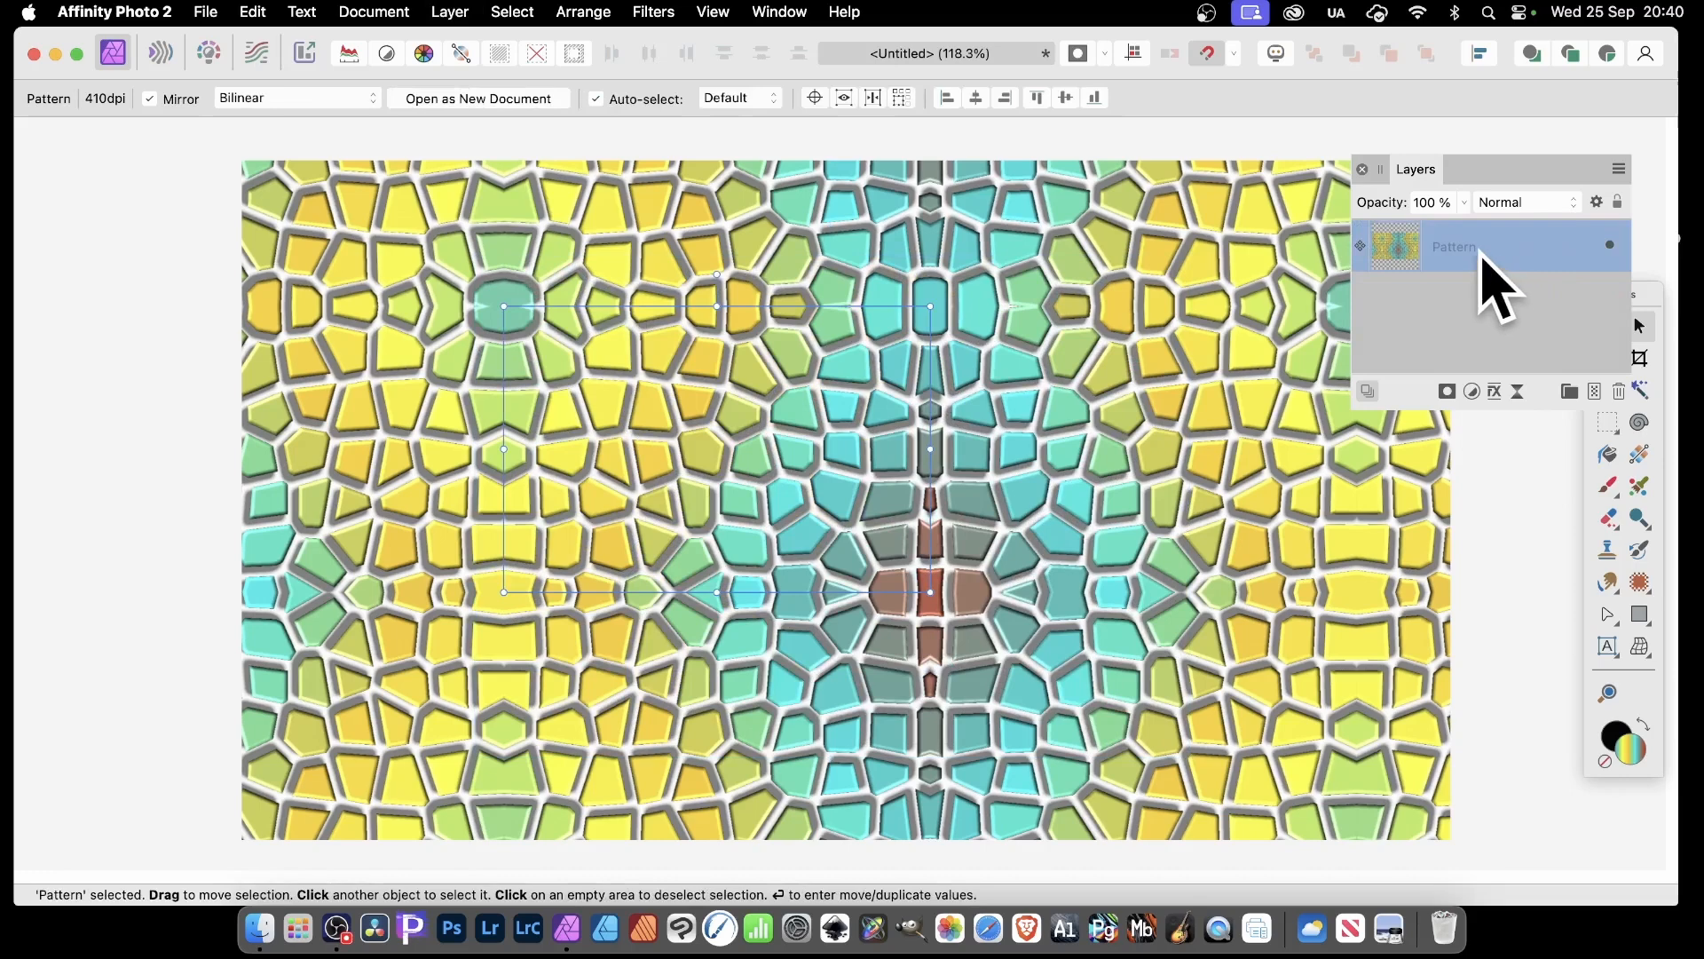
drag(507, 310, 484, 292)
drag(711, 271, 806, 296)
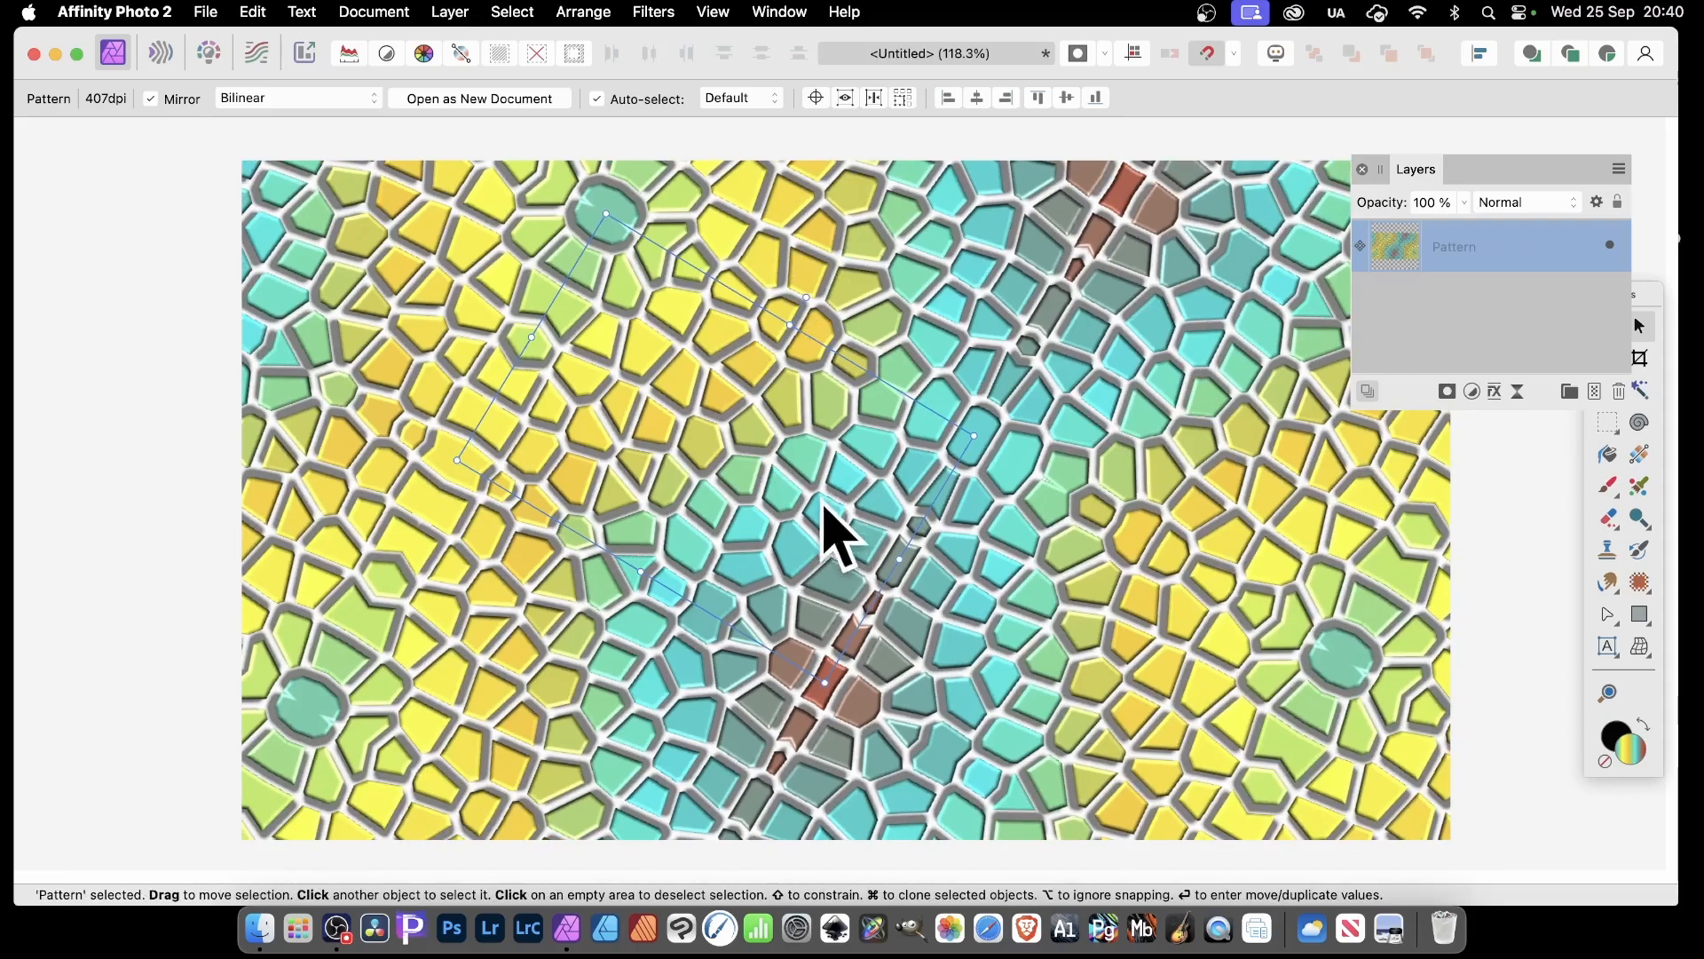
Step: Try overlaying two shifted and scaled duplicates of the pattern layer, and undo all of these changes
drag(753, 431, 741, 472)
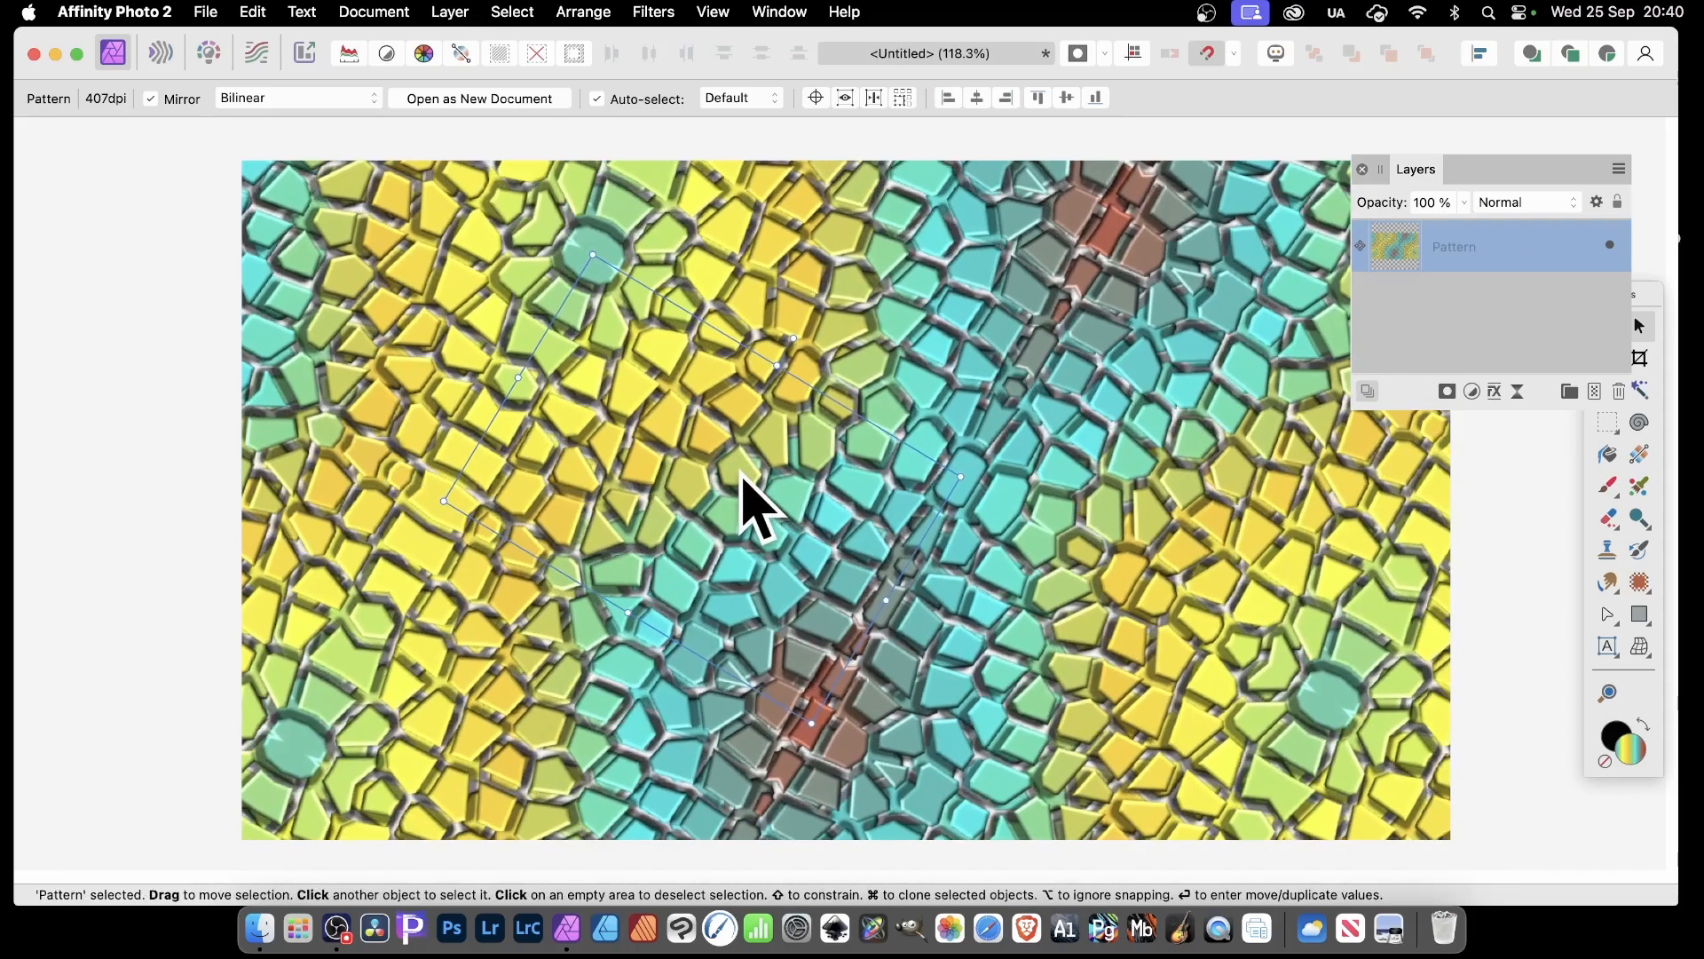
key(super+j)
drag(661, 421, 749, 437)
key(super+j)
drag(672, 290, 744, 453)
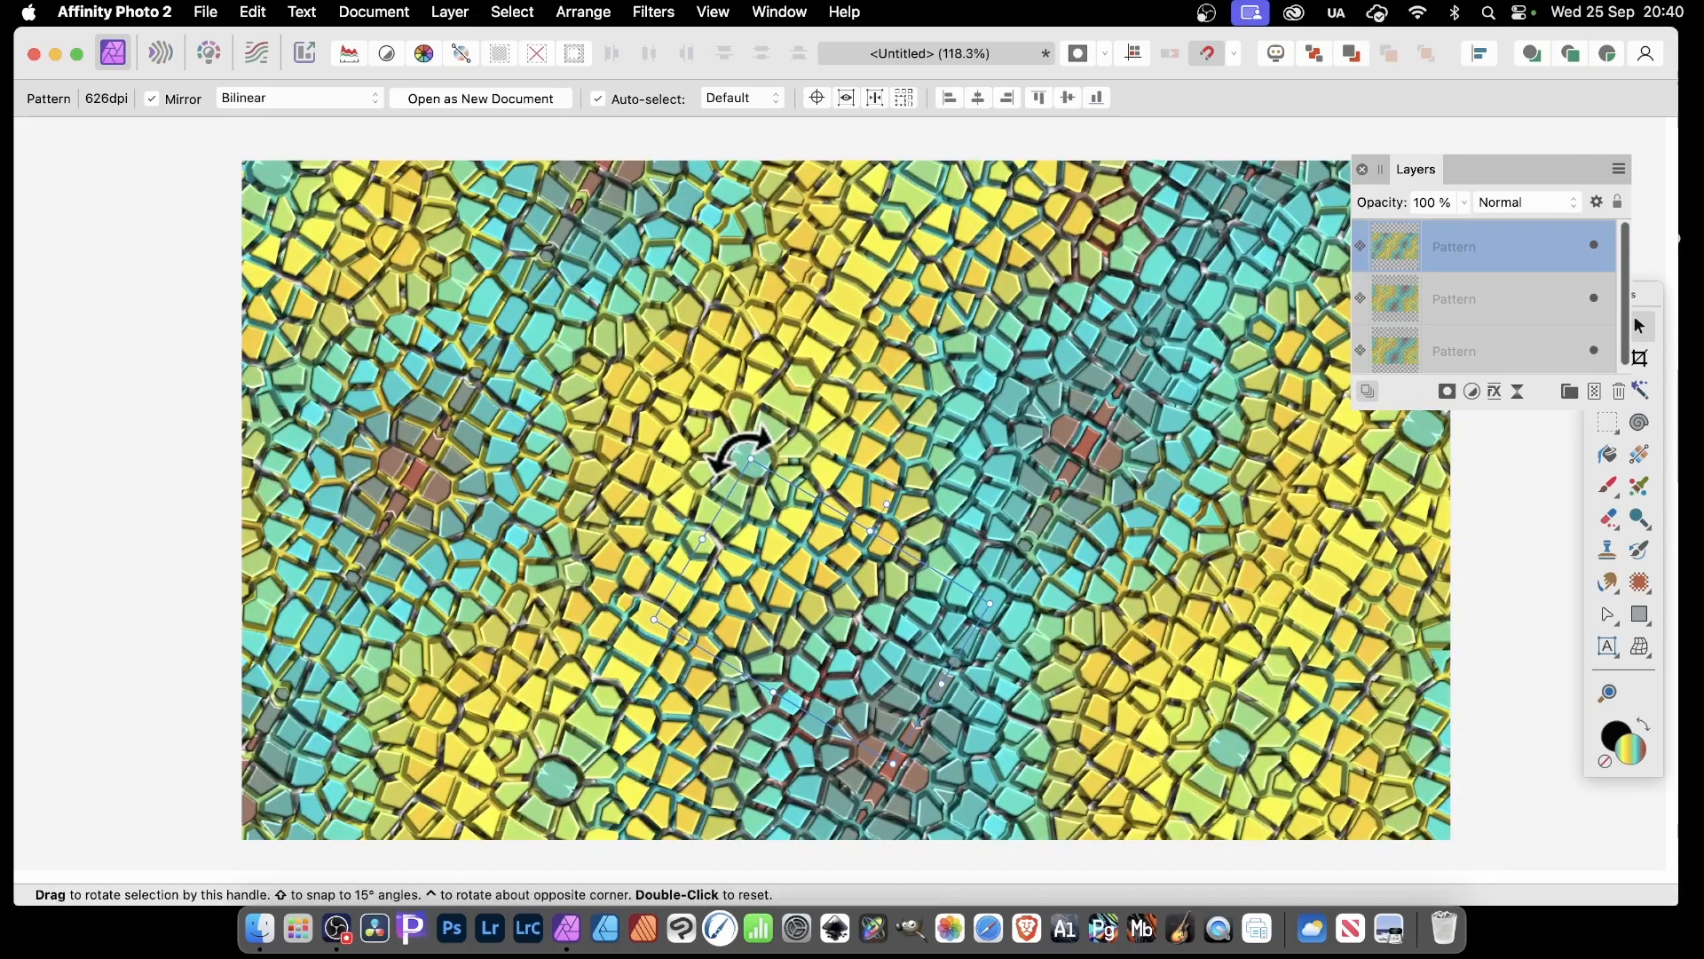
key(super+z)
key(super+z)
key(super+z)
key(super+z)
key(super+z)
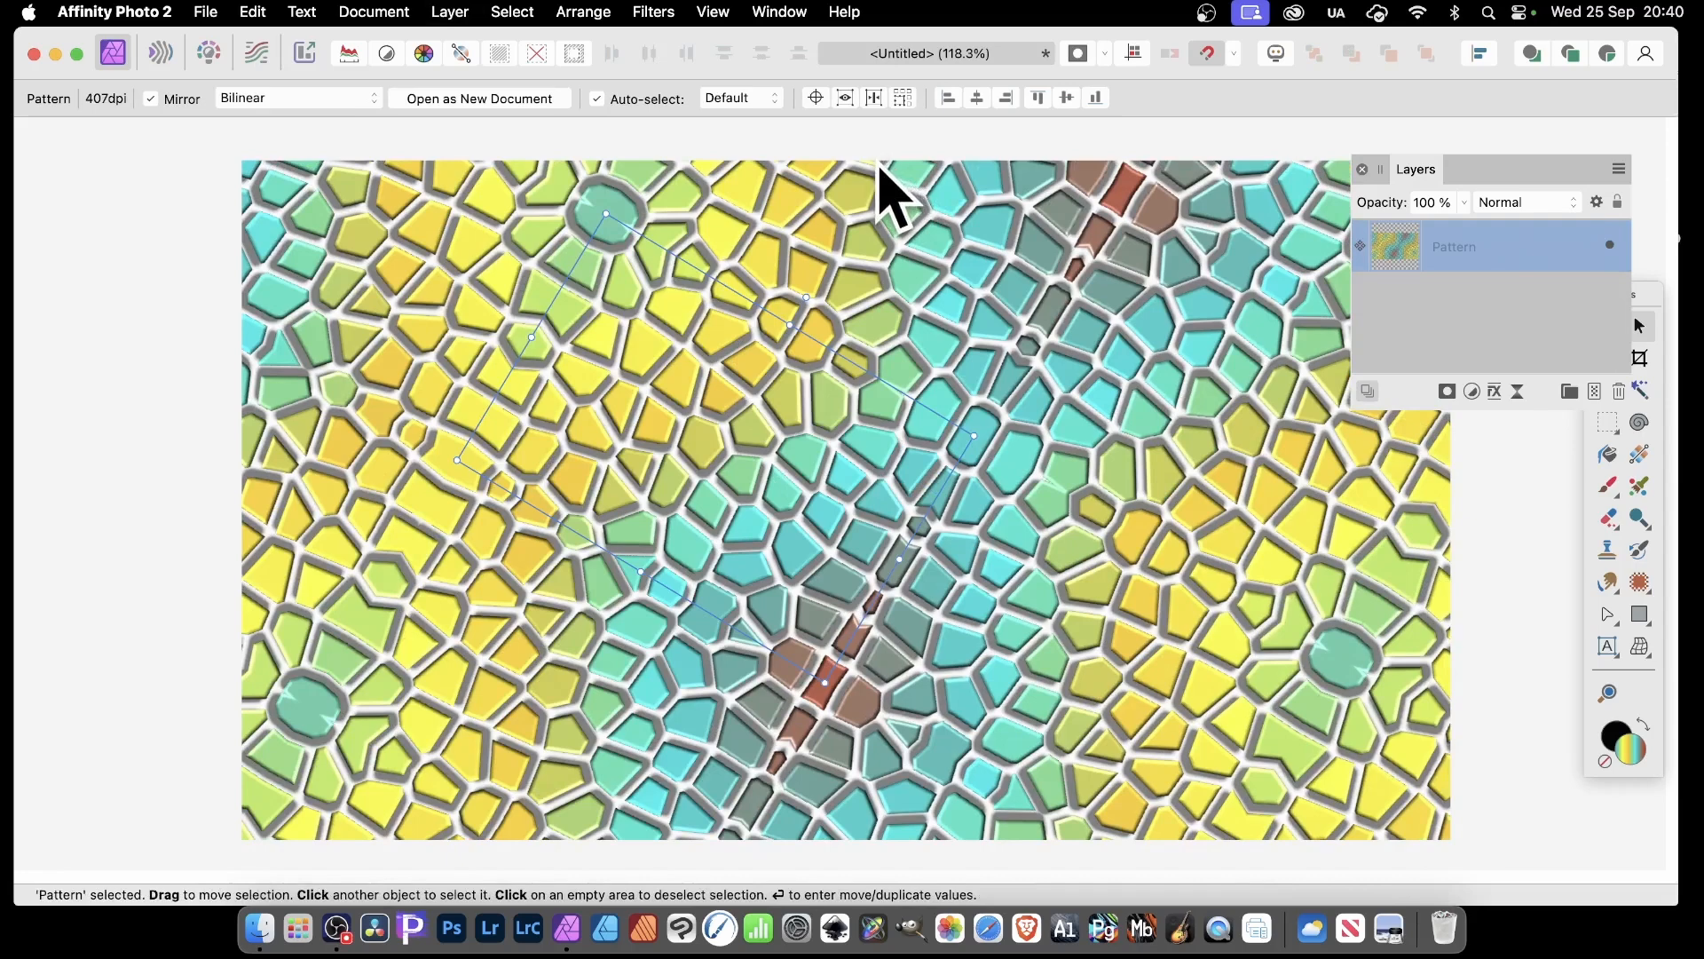
Step: Try a Deform filter on the pattern with four control points near the centre, pulling three of them outwards, and apply it
click(661, 5)
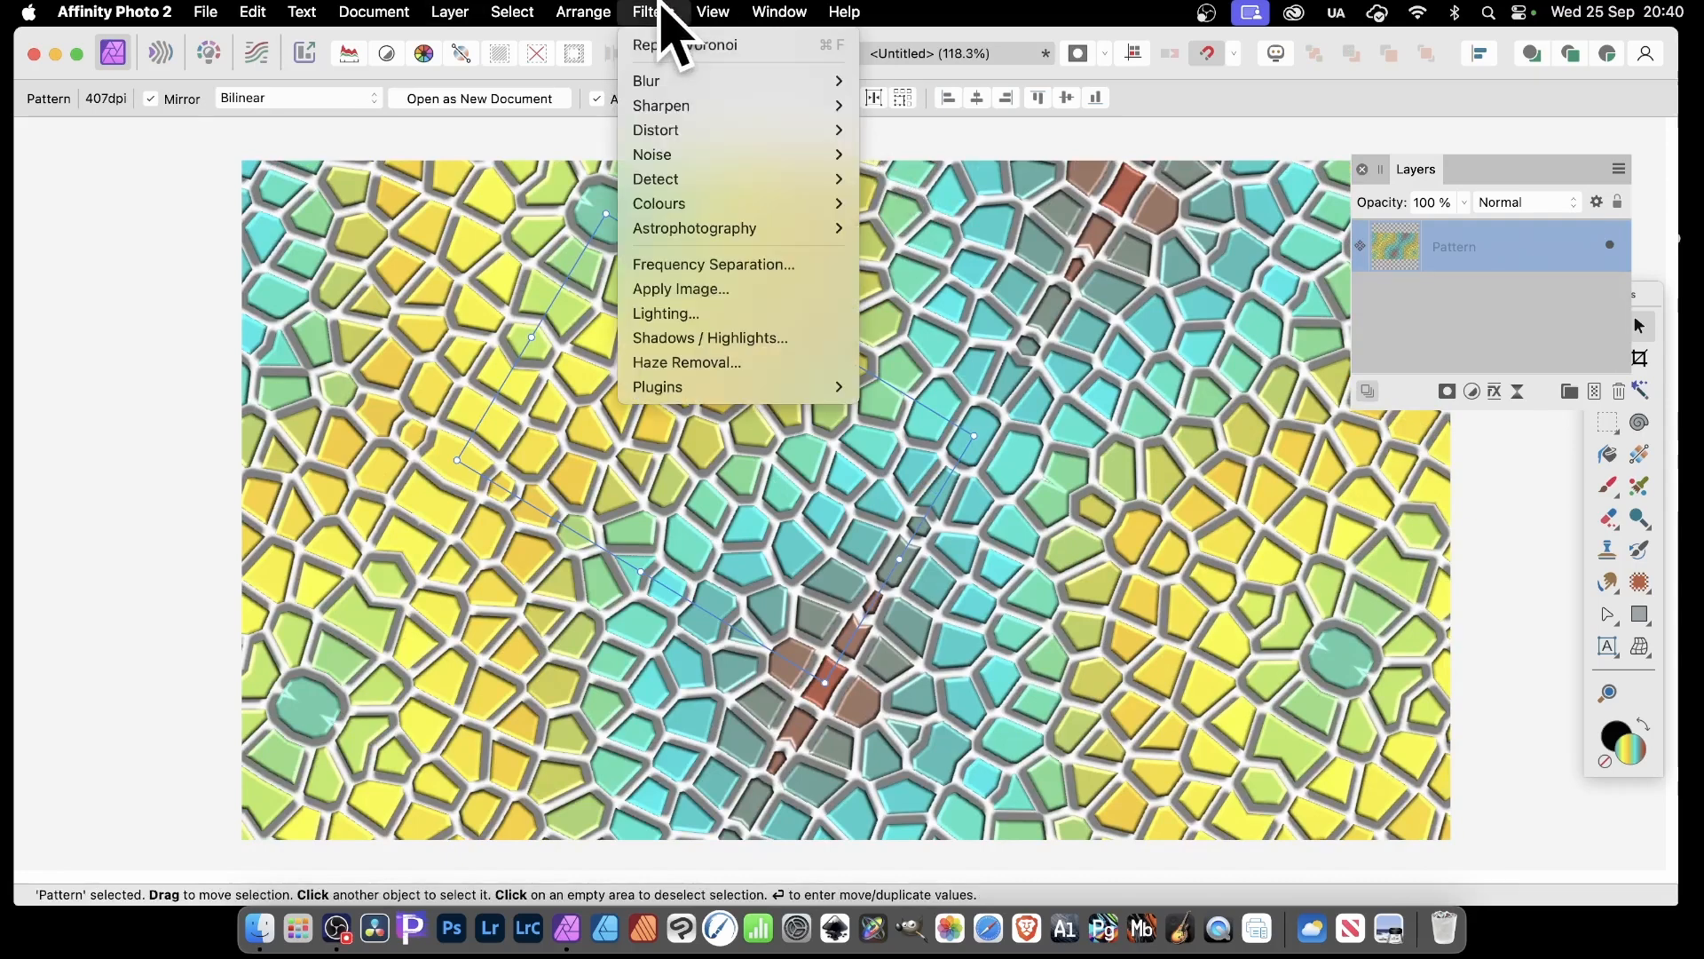
mouse_move(679, 132)
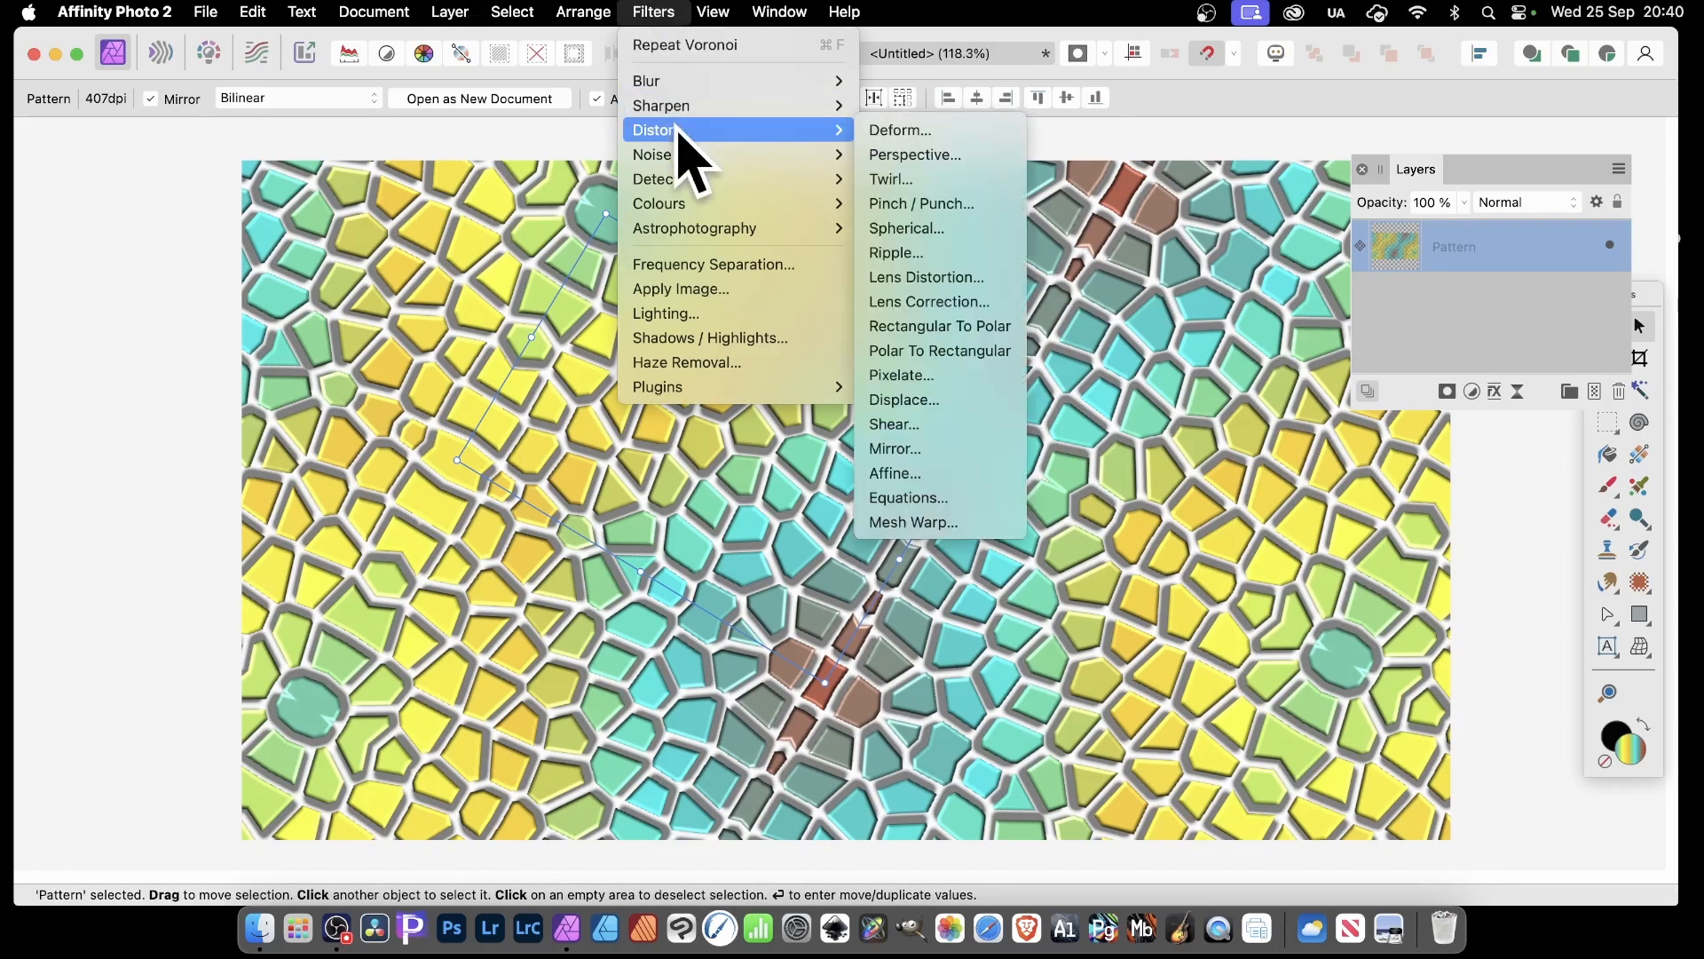
click(948, 134)
click(775, 401)
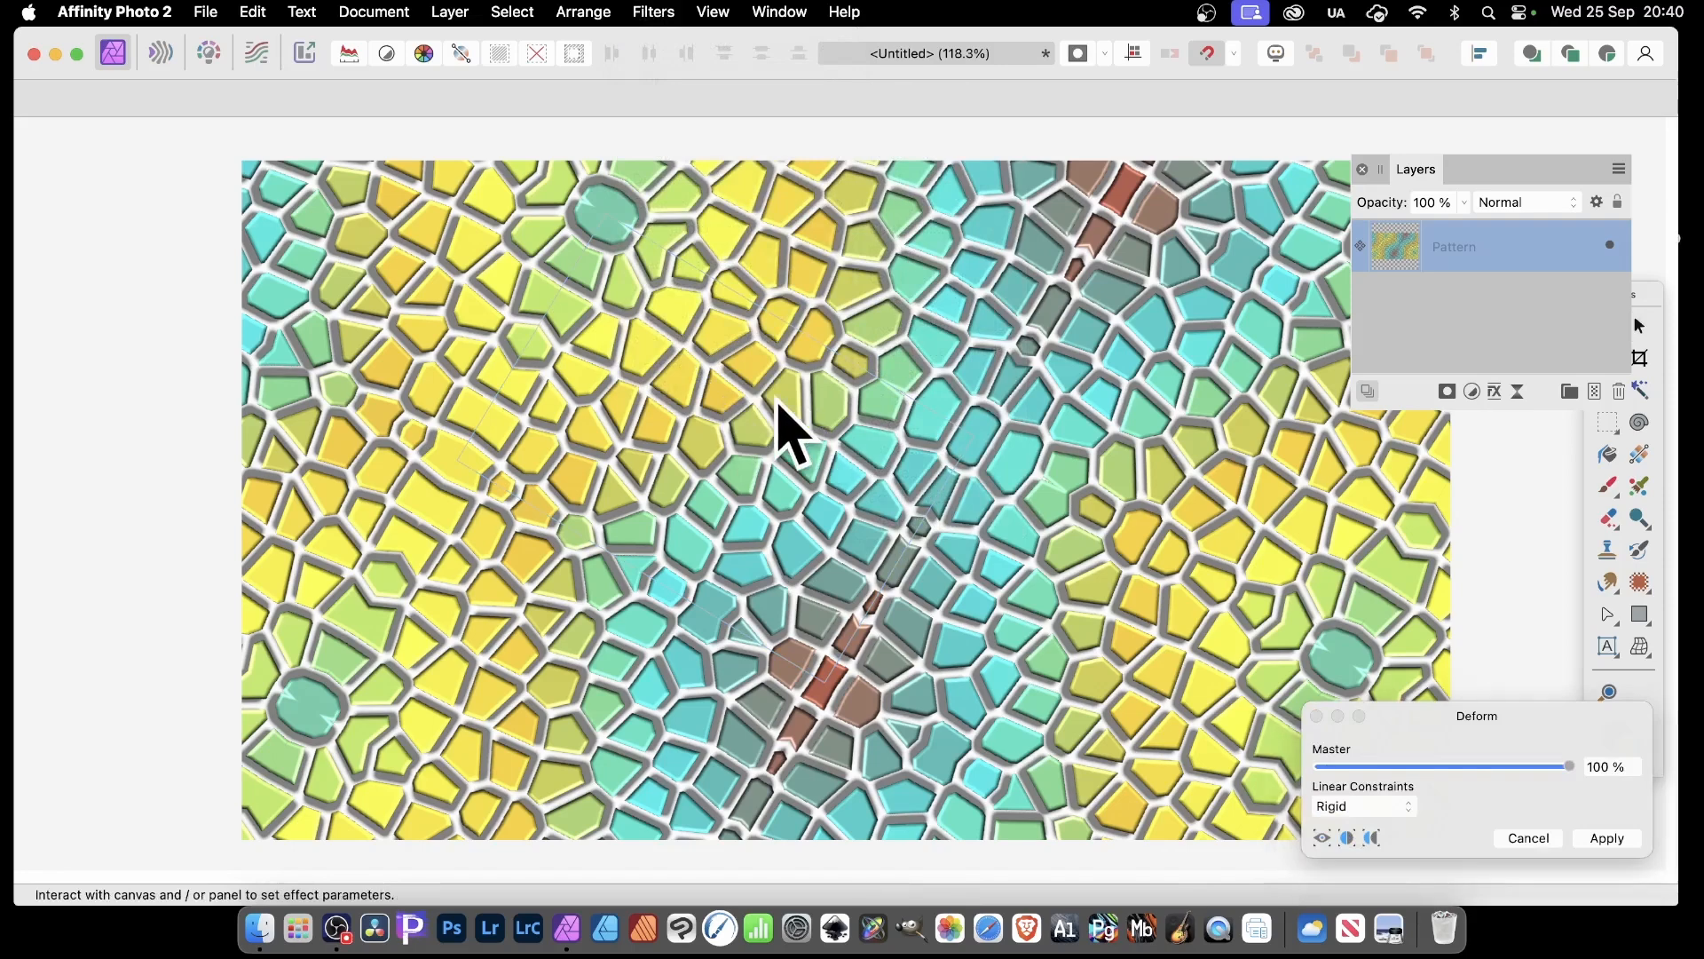
click(876, 505)
click(752, 531)
click(853, 549)
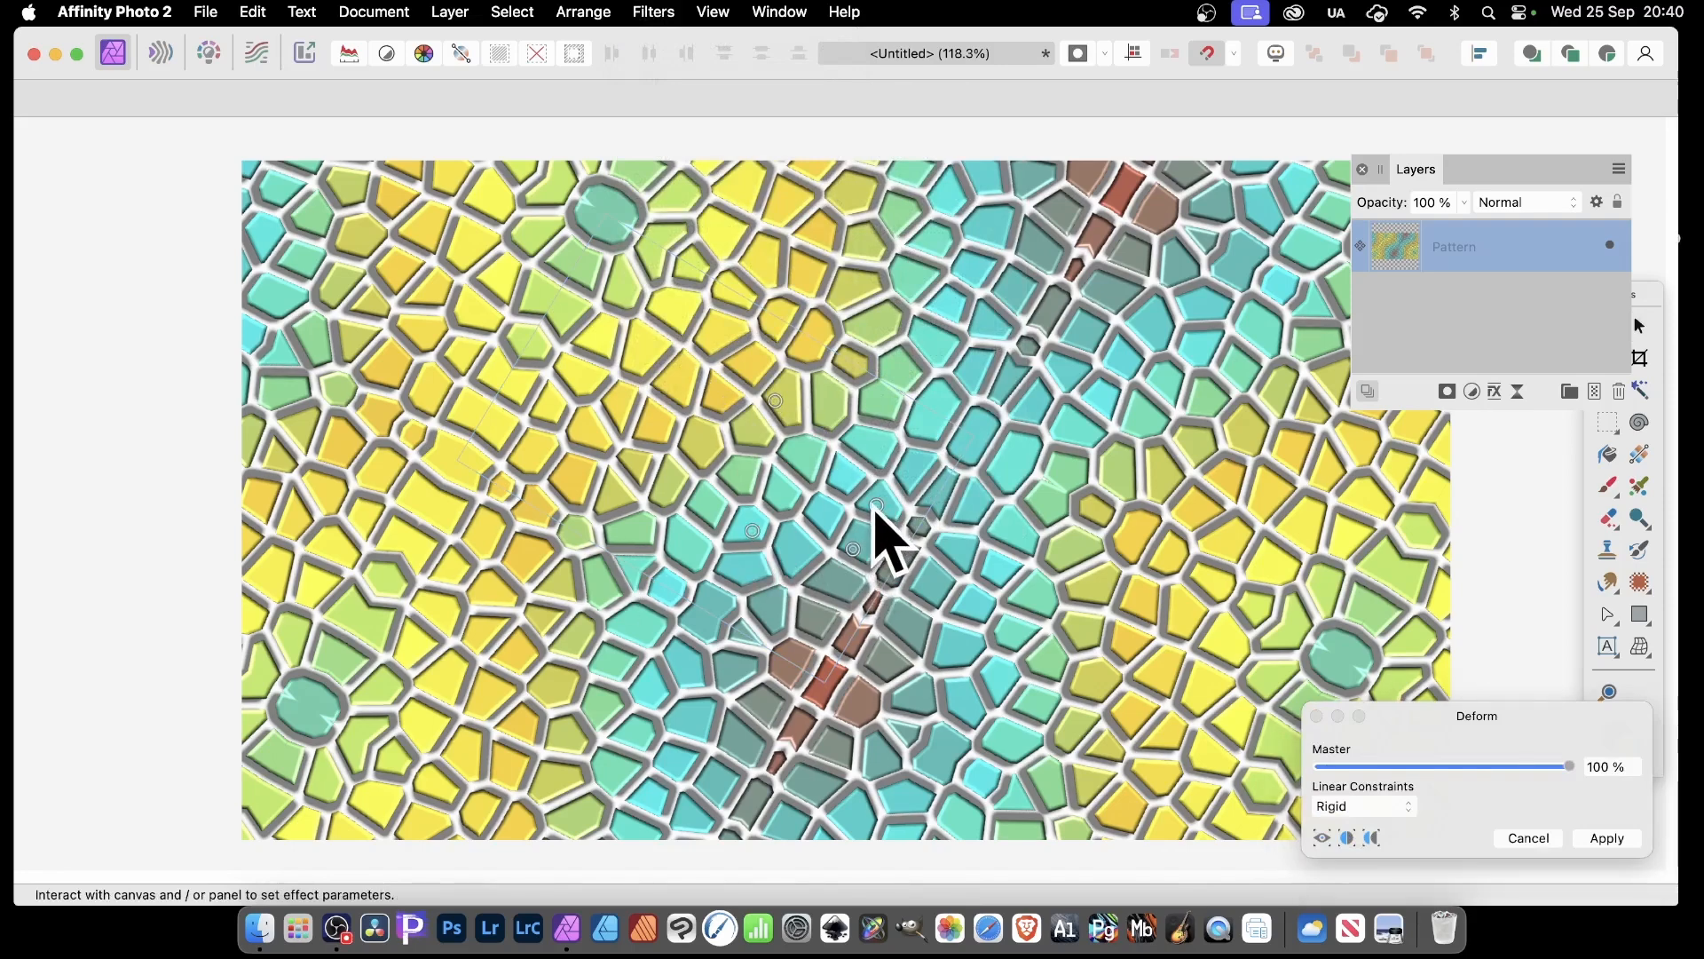
drag(876, 505, 1130, 437)
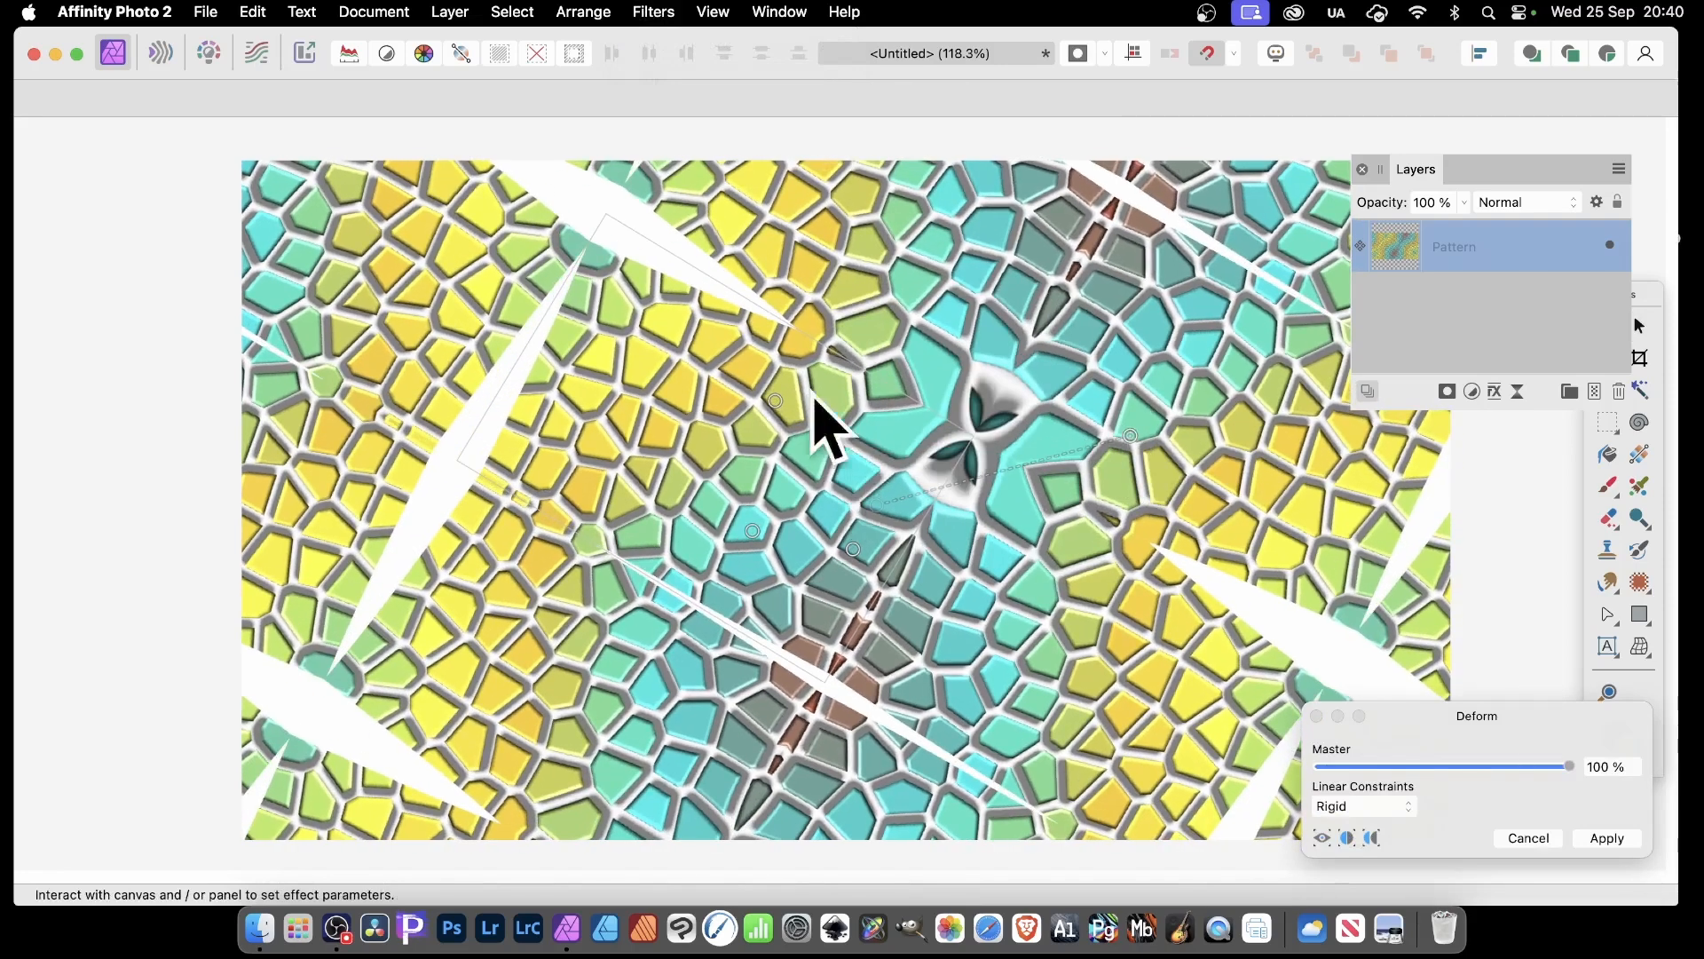
drag(775, 400, 724, 282)
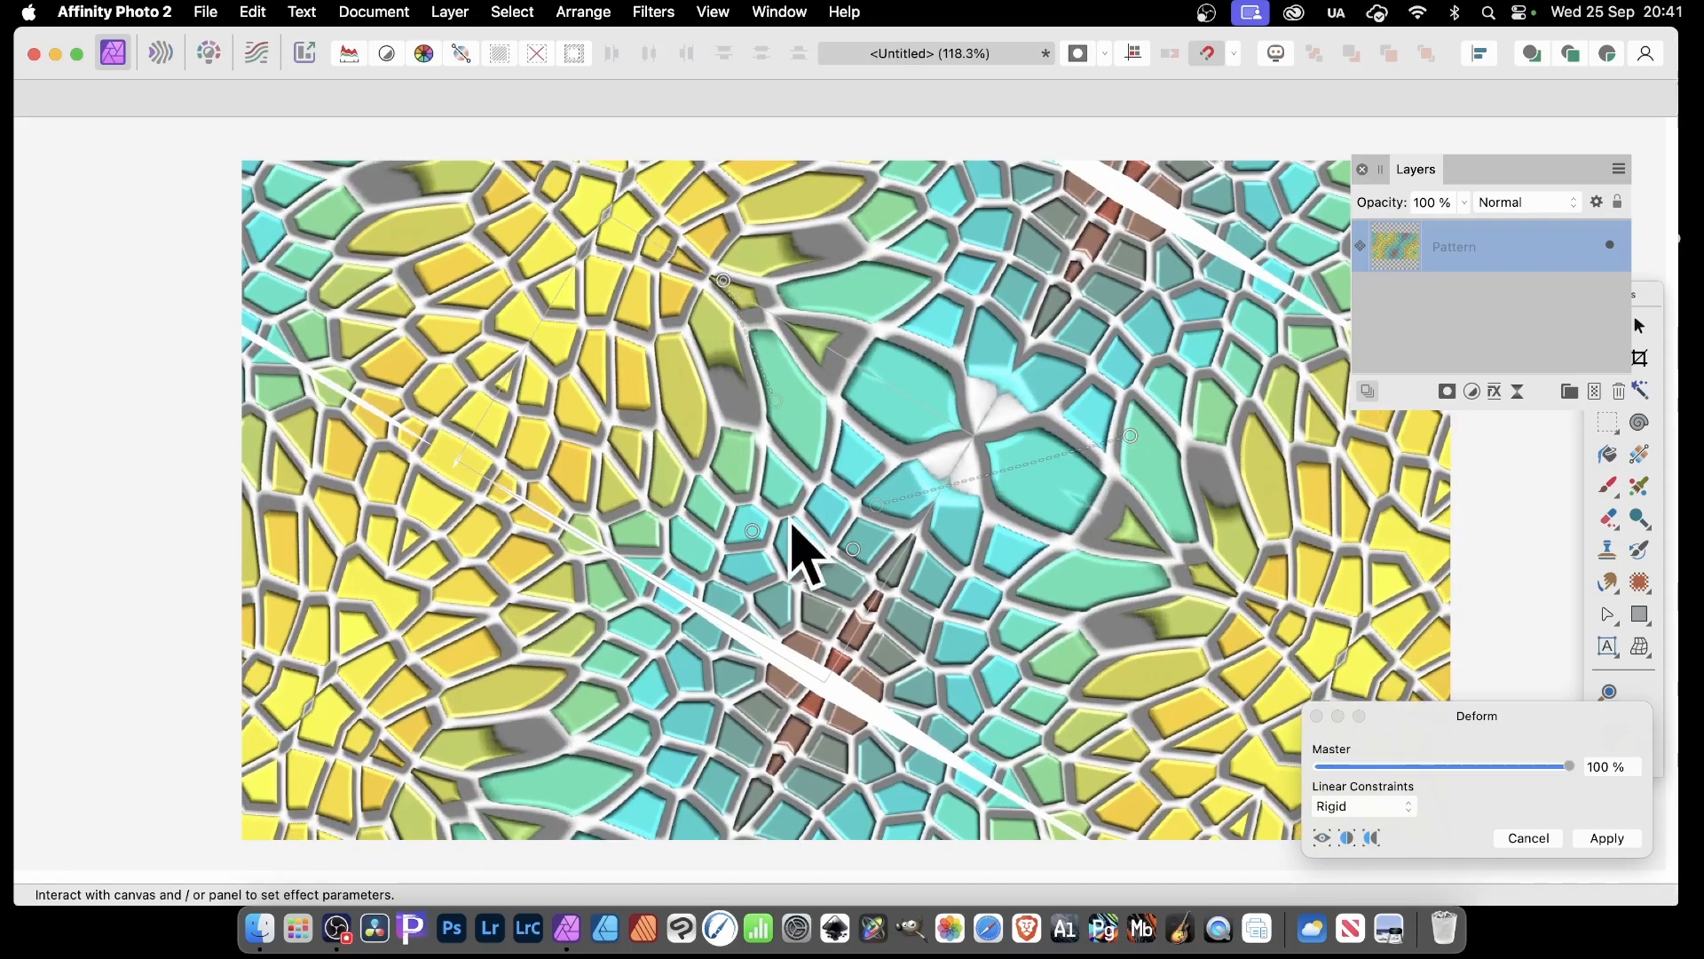
drag(751, 530, 746, 619)
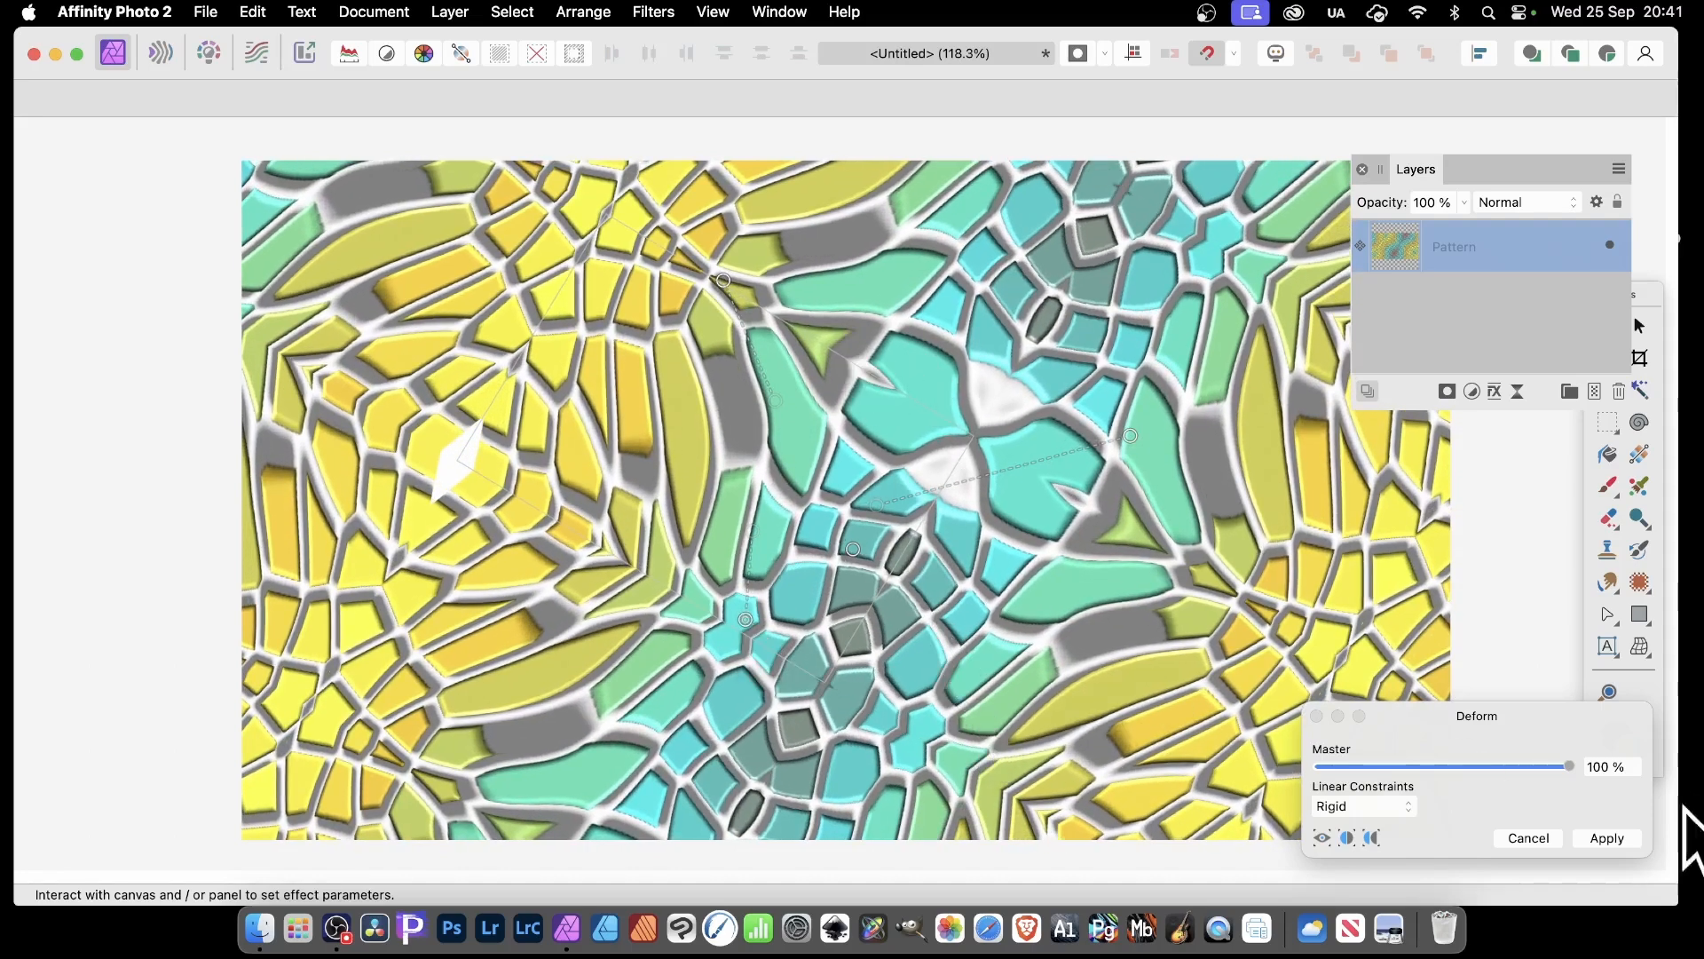
click(1608, 838)
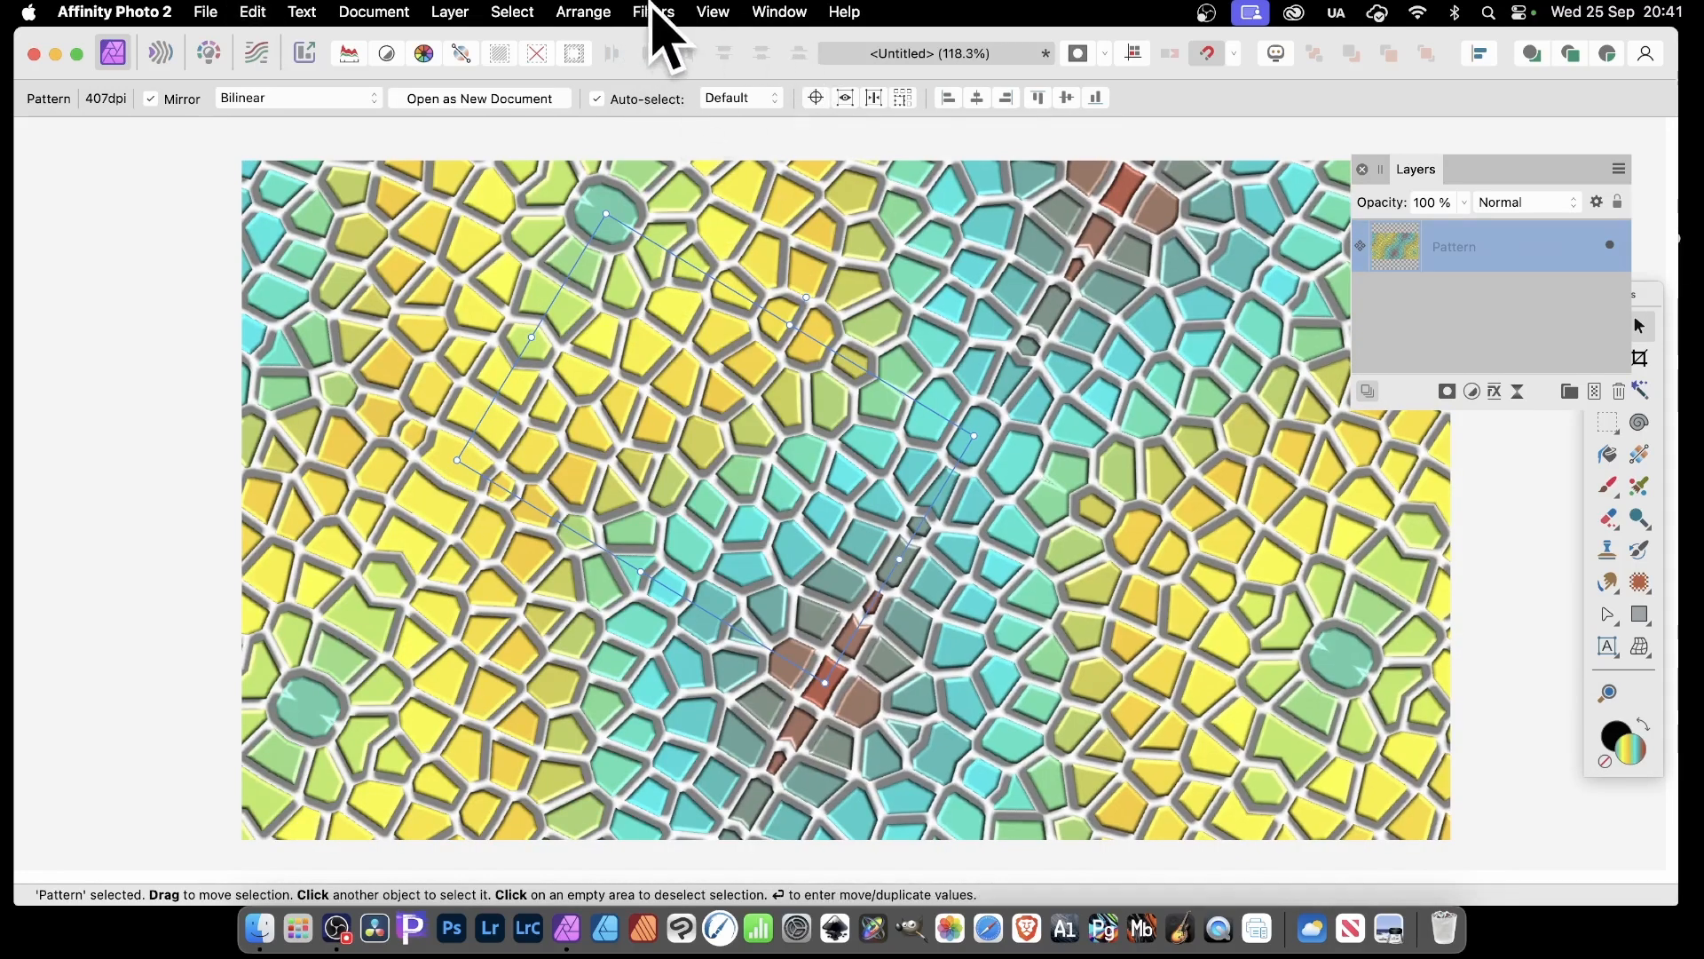
Step: Try a Mirror distortion on the pattern with 3 mirrors, a shifted centre and a changed input angle, and undo it after applying
click(654, 11)
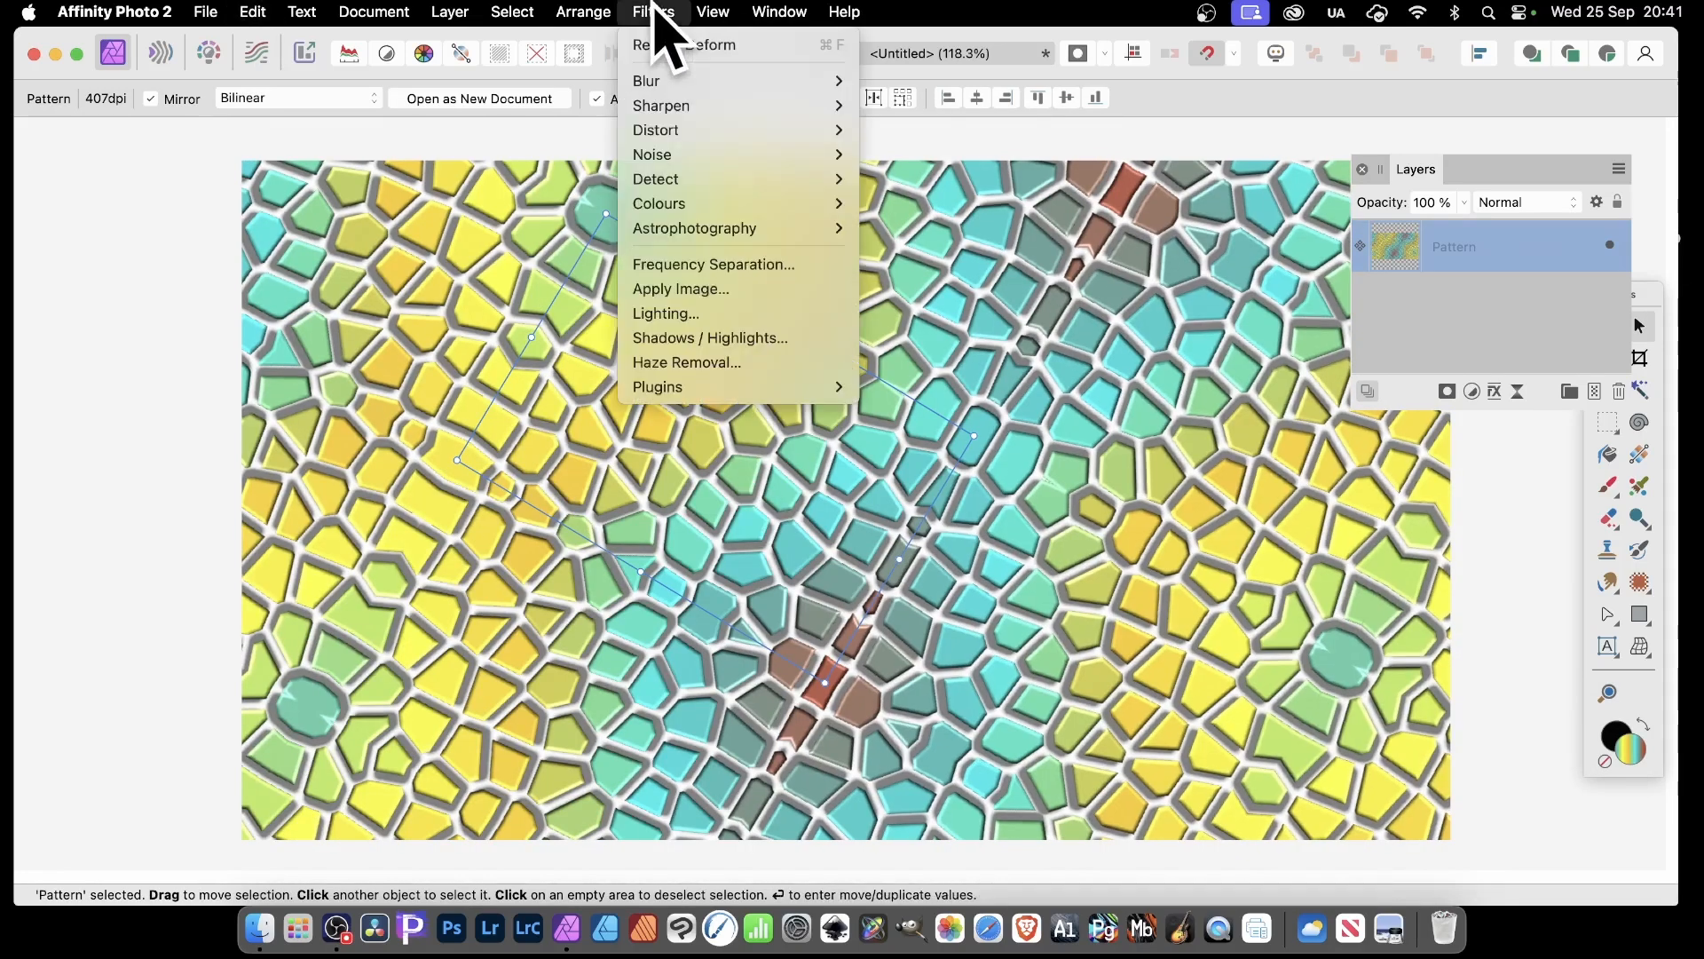
mouse_move(696, 135)
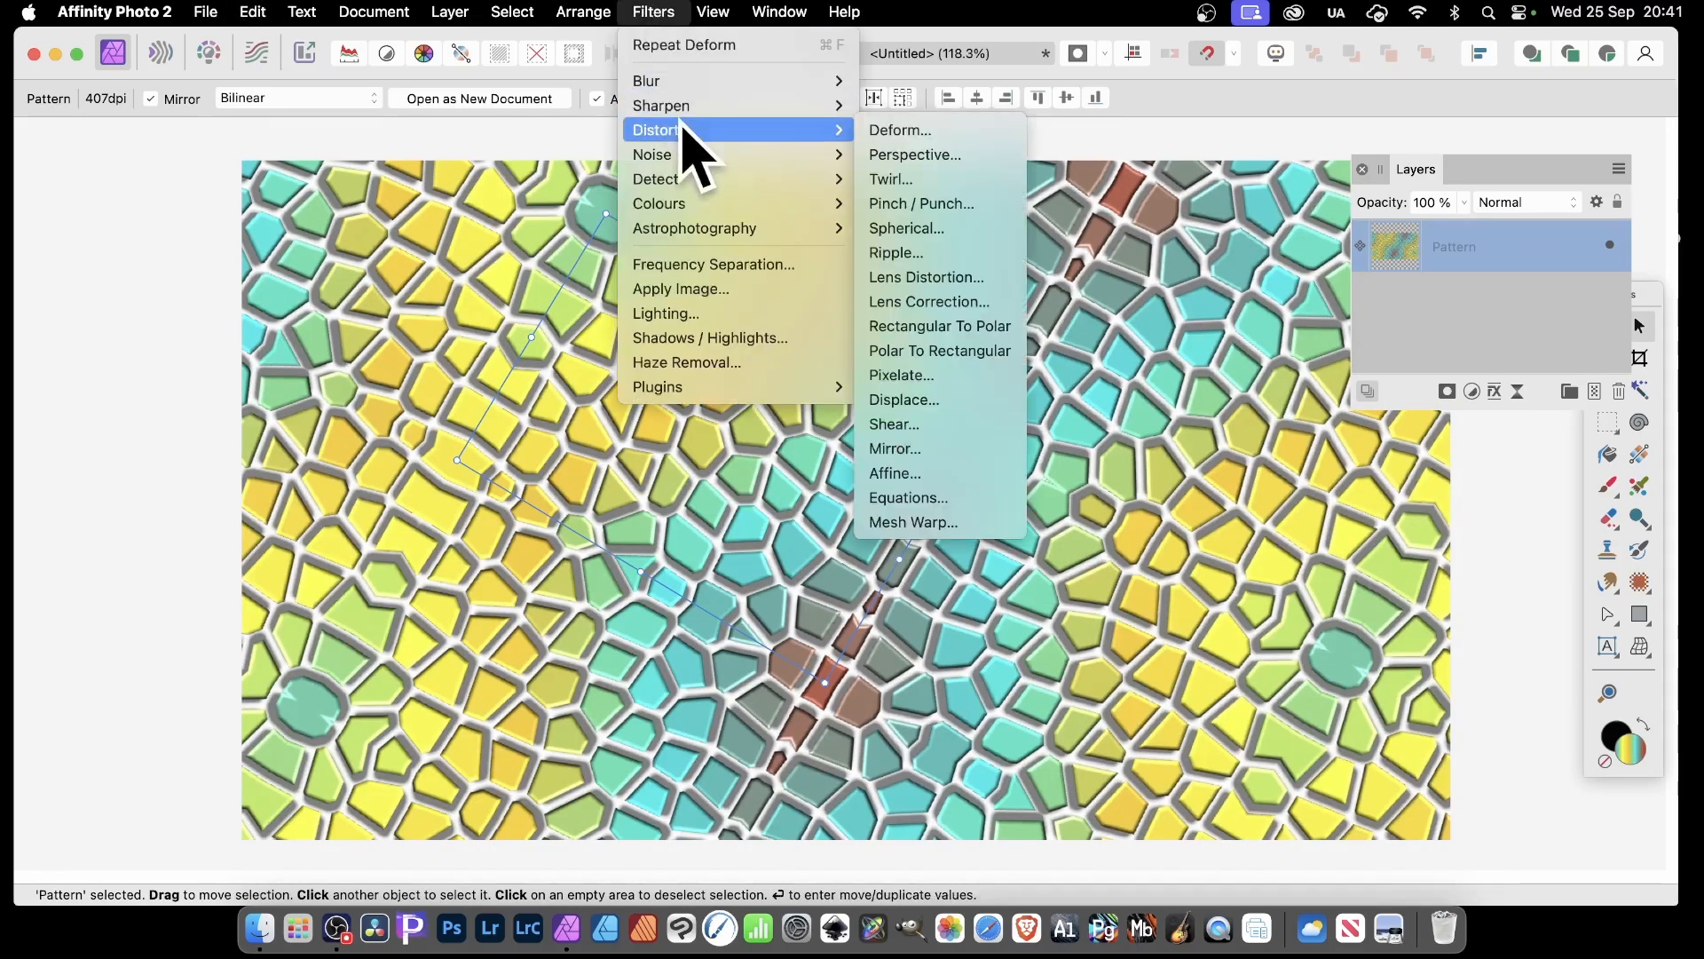
click(939, 457)
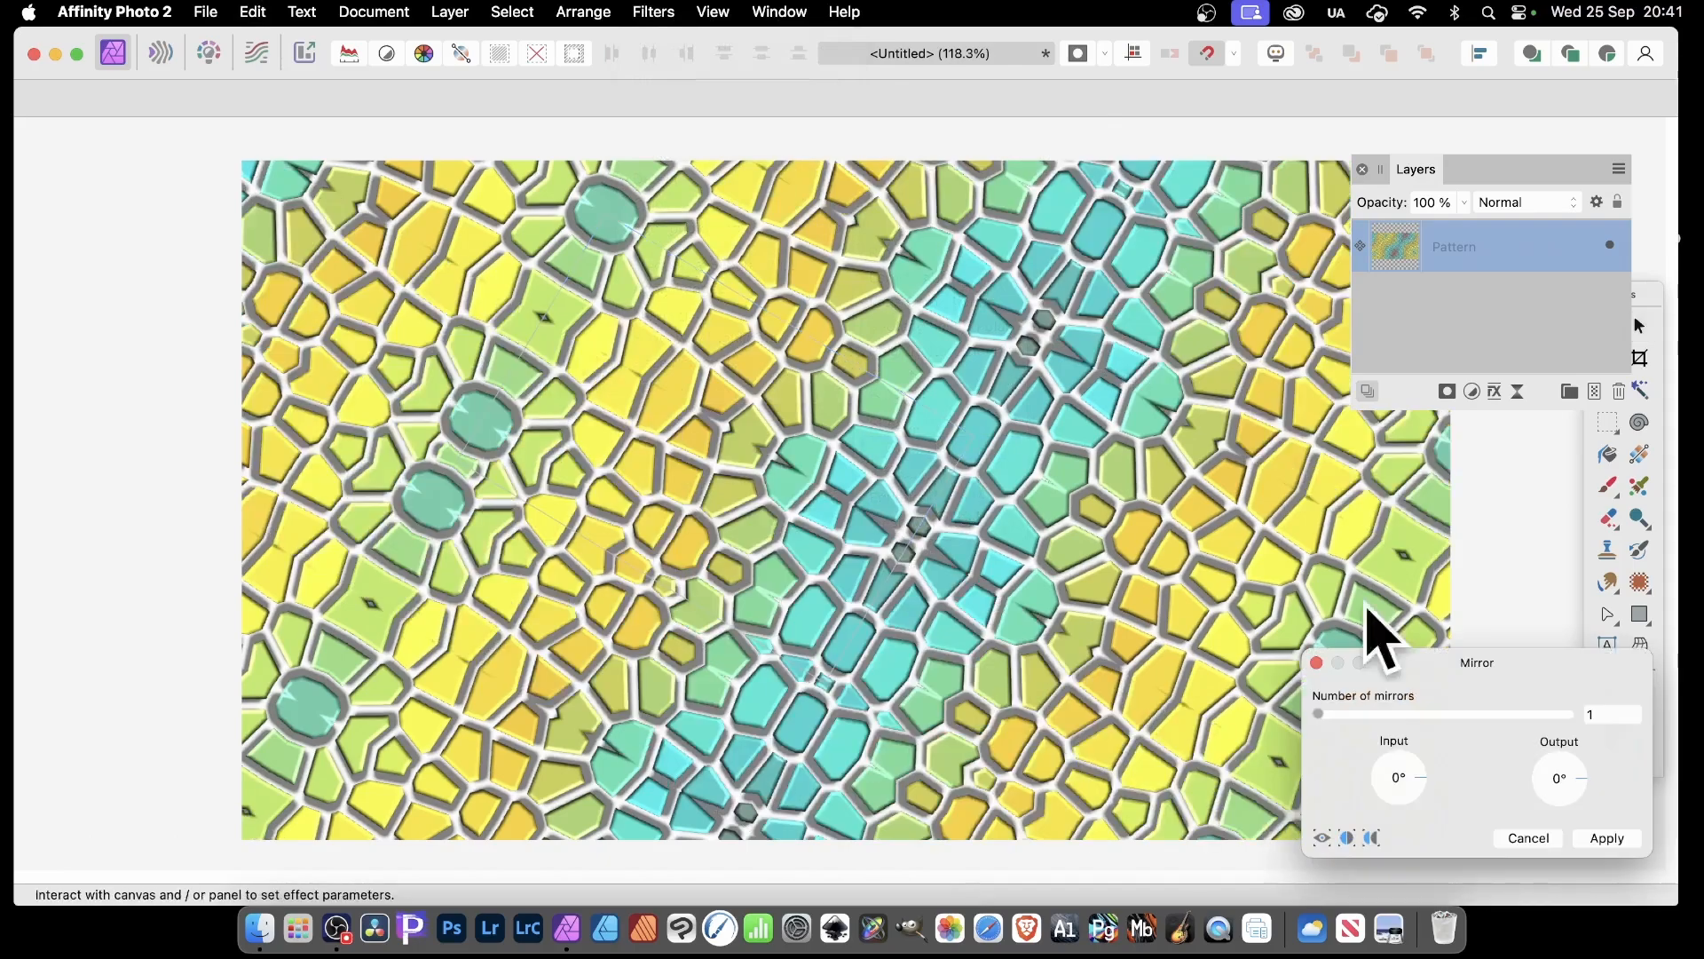
drag(1477, 657, 1163, 435)
drag(1008, 468, 1037, 471)
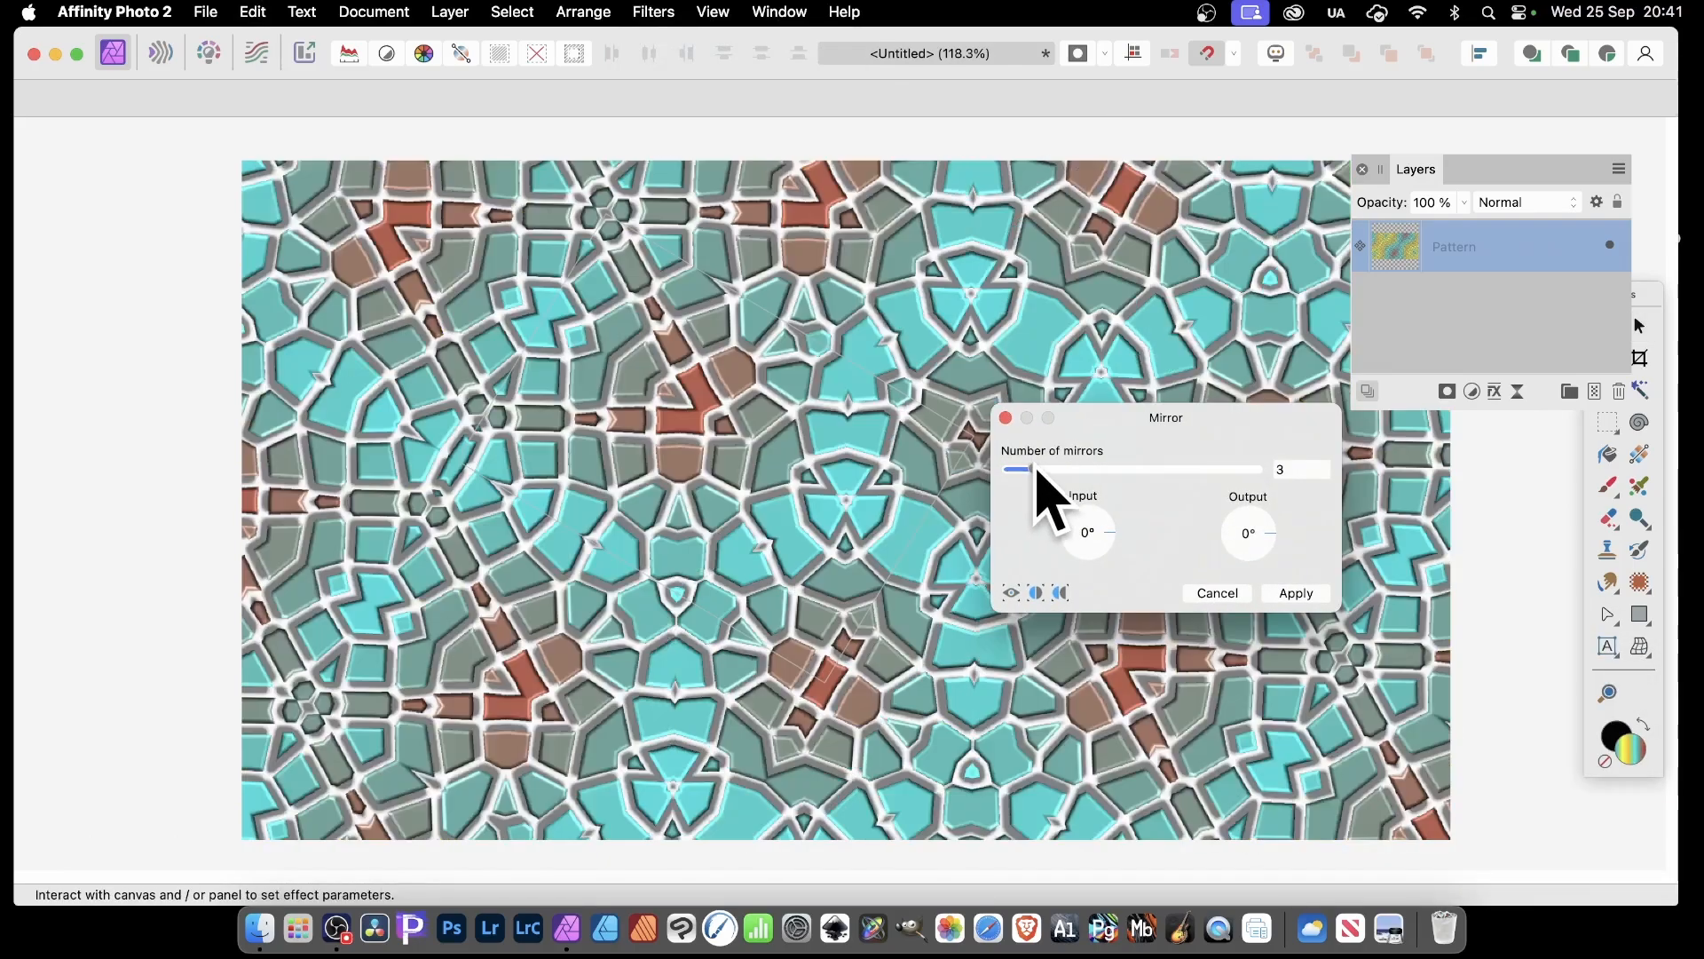
drag(710, 400, 742, 506)
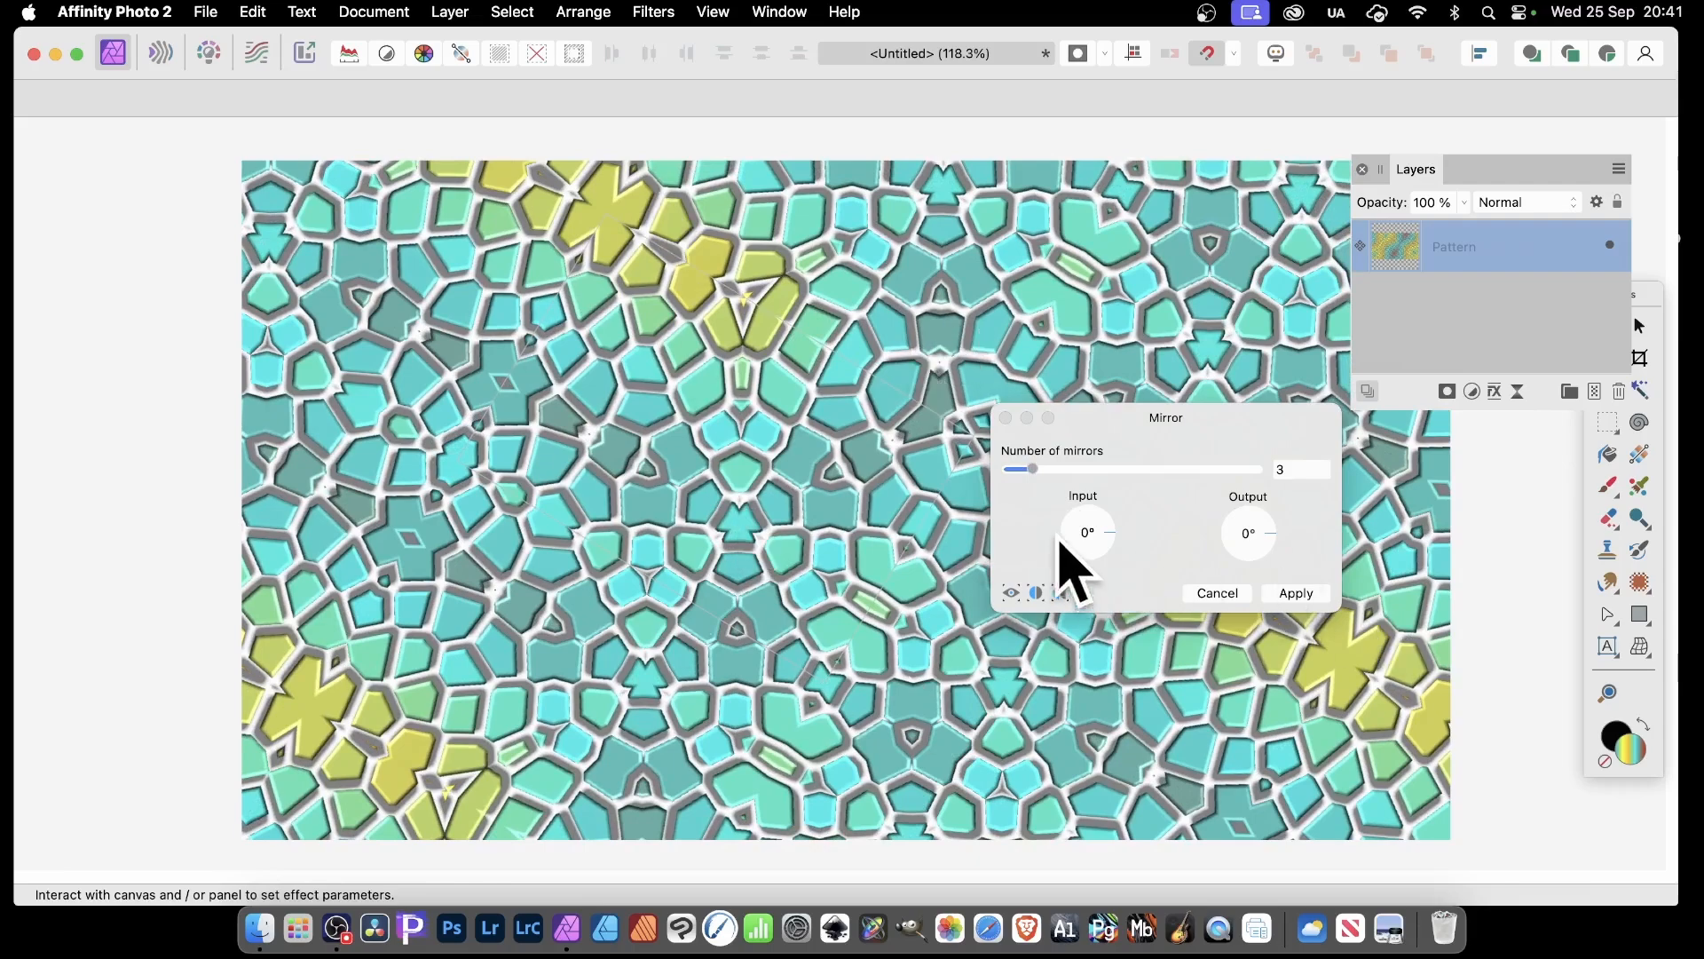
drag(1115, 528, 1168, 488)
click(1298, 593)
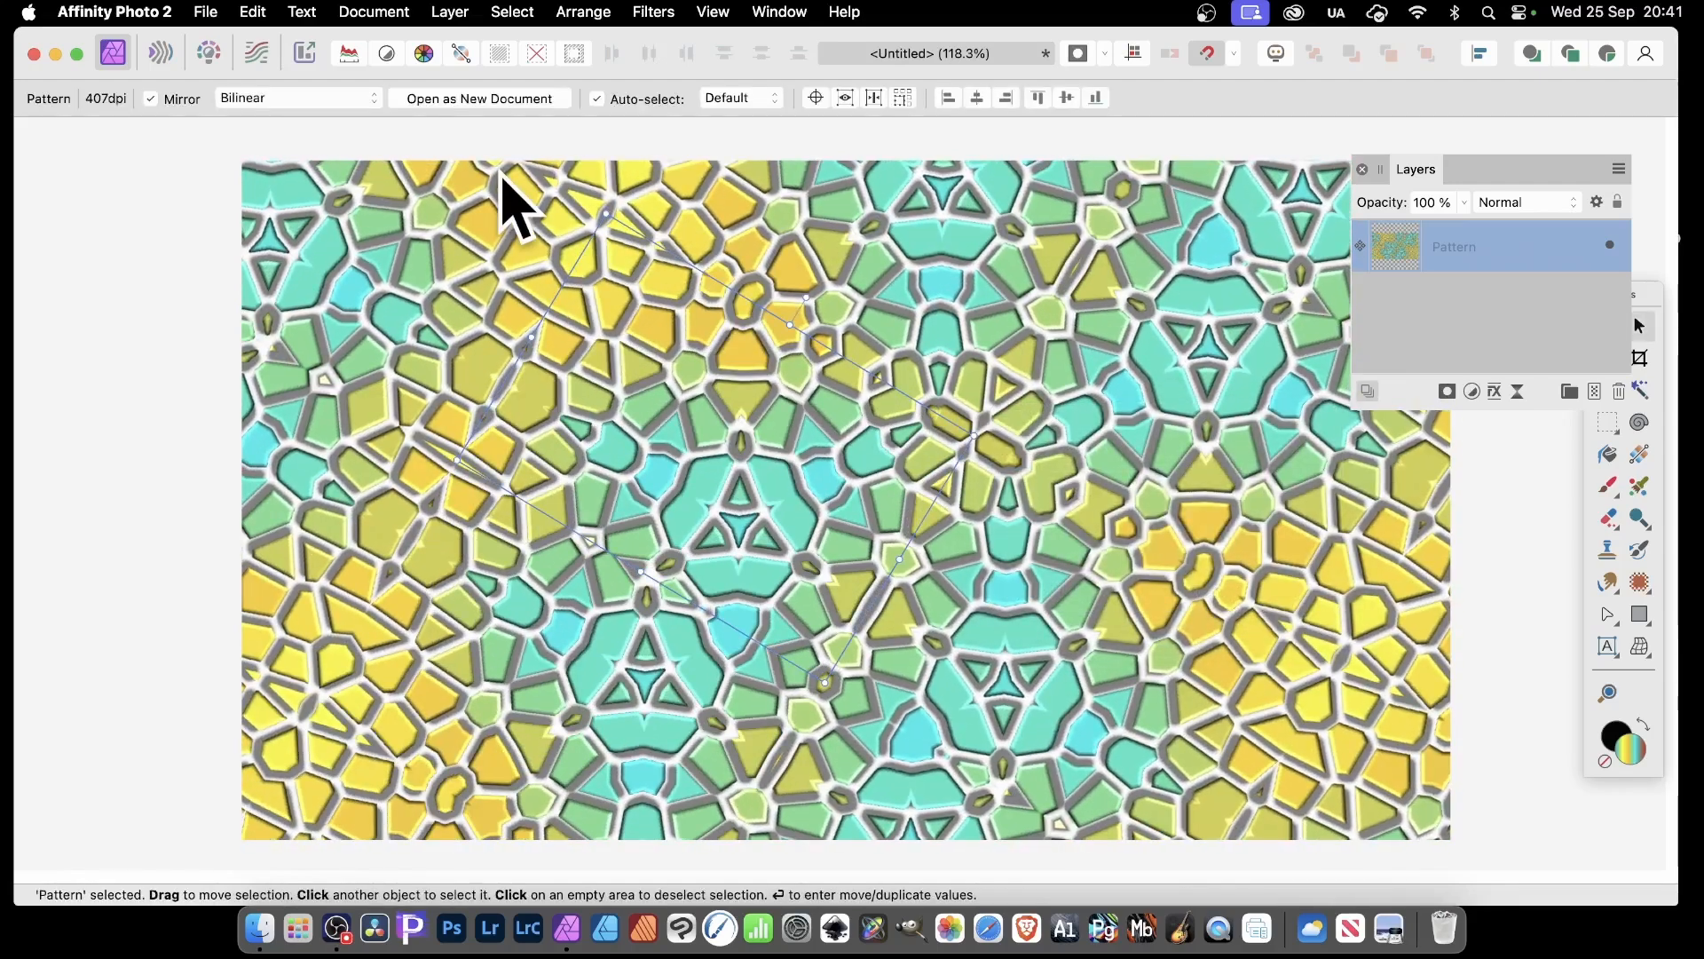
key(super+z)
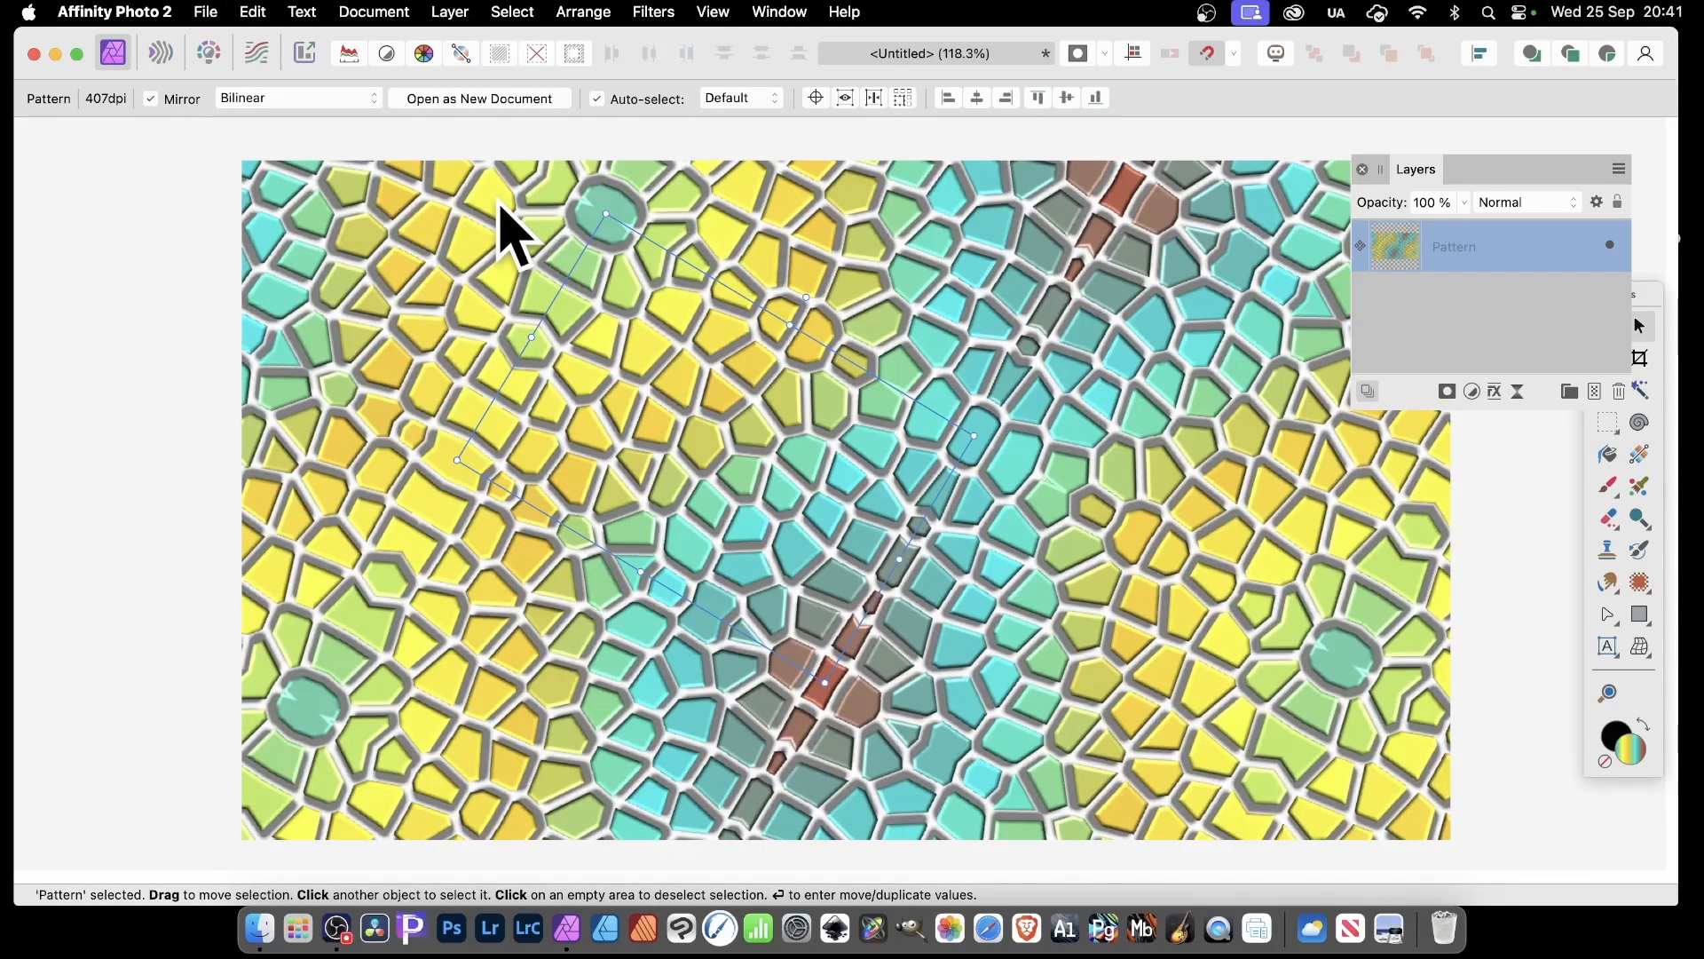
Step: Scale the mirrored pattern tile down to about 727 dpi for smaller mosaic cells
drag(606, 214, 654, 413)
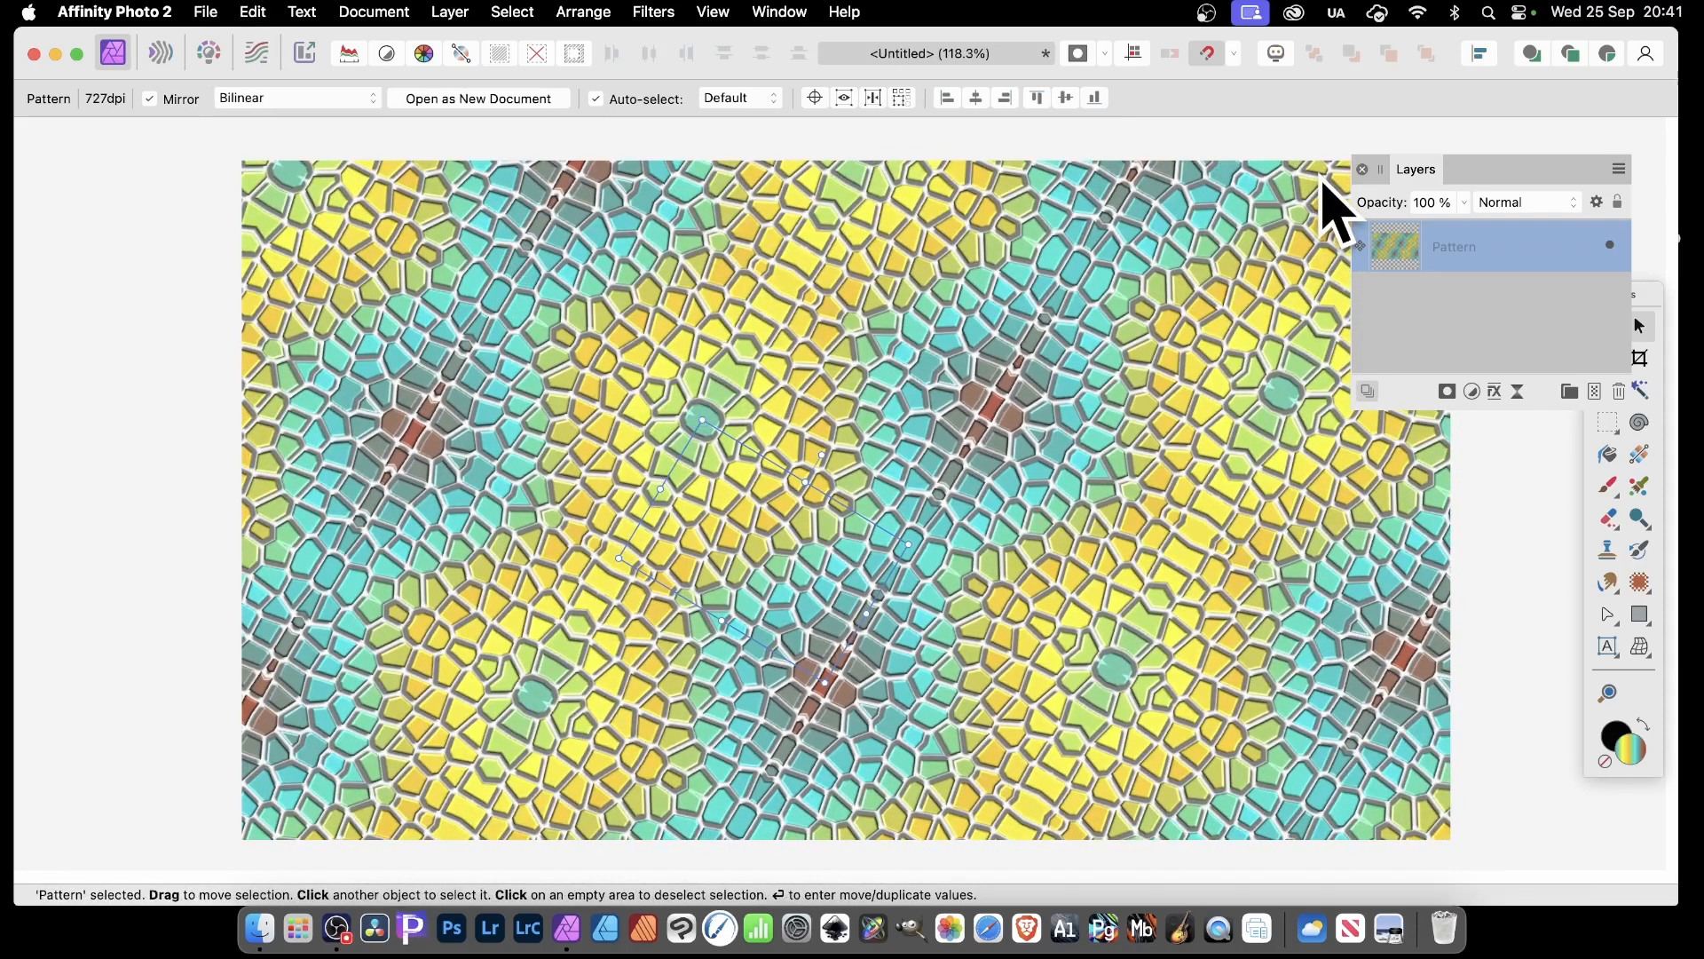
Step: Open the Assets library, check the category commands for adding the selected pattern as an asset, and close the library
click(206, 10)
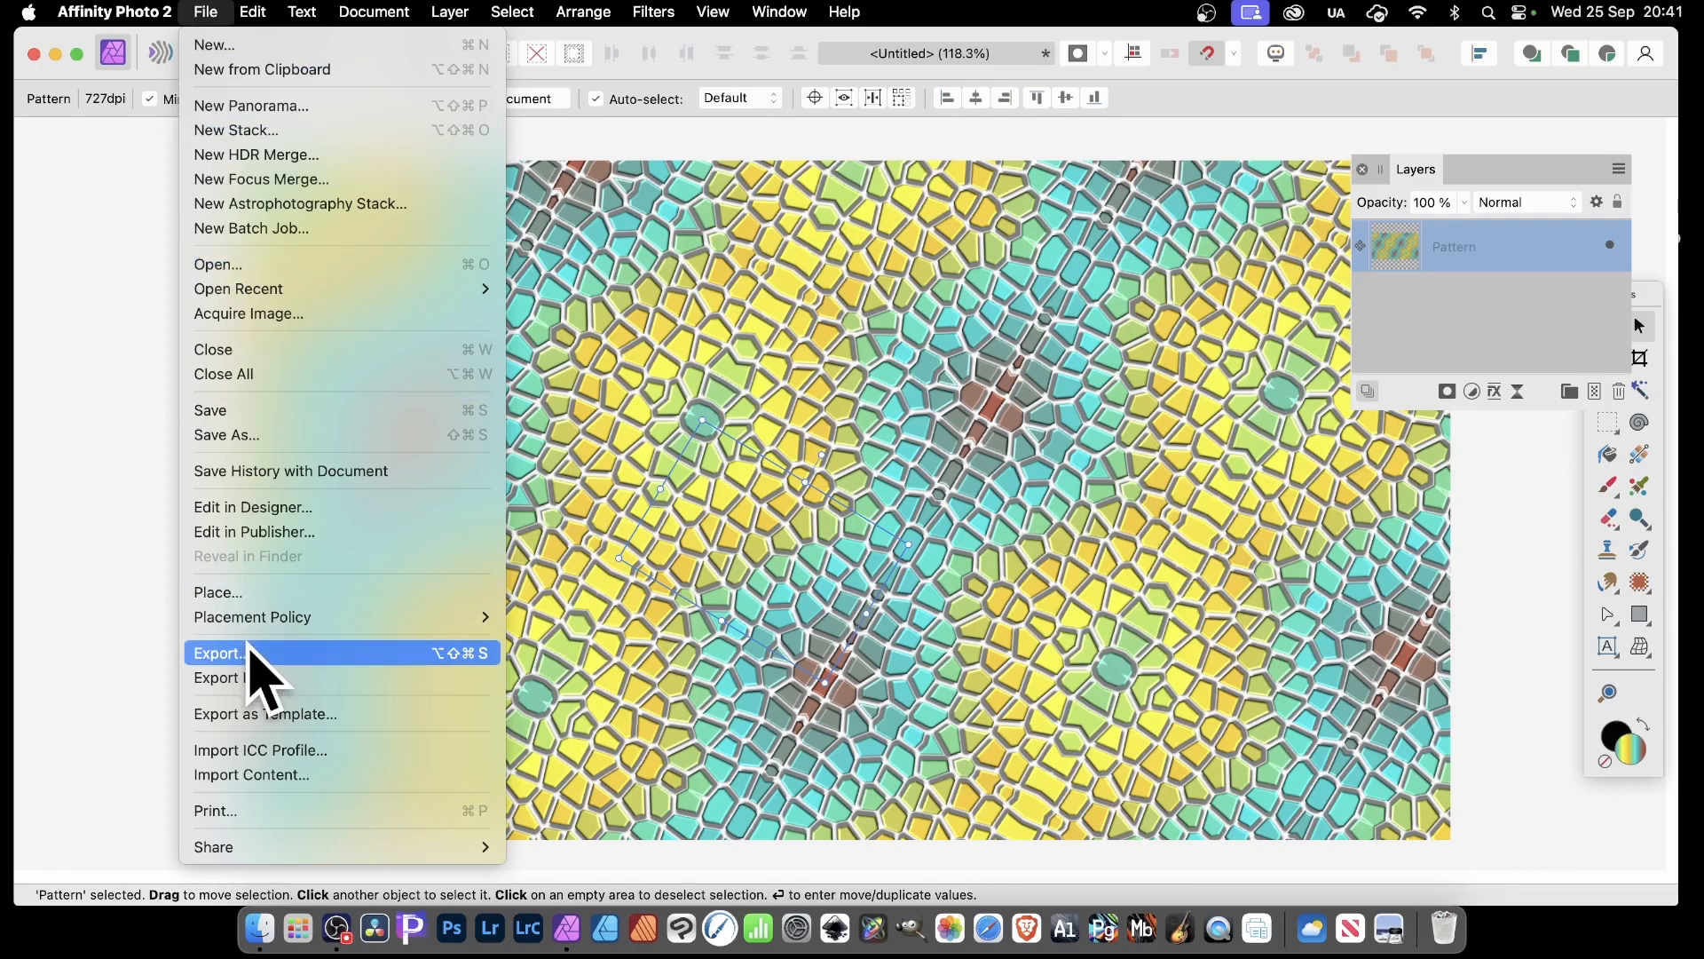
click(1255, 704)
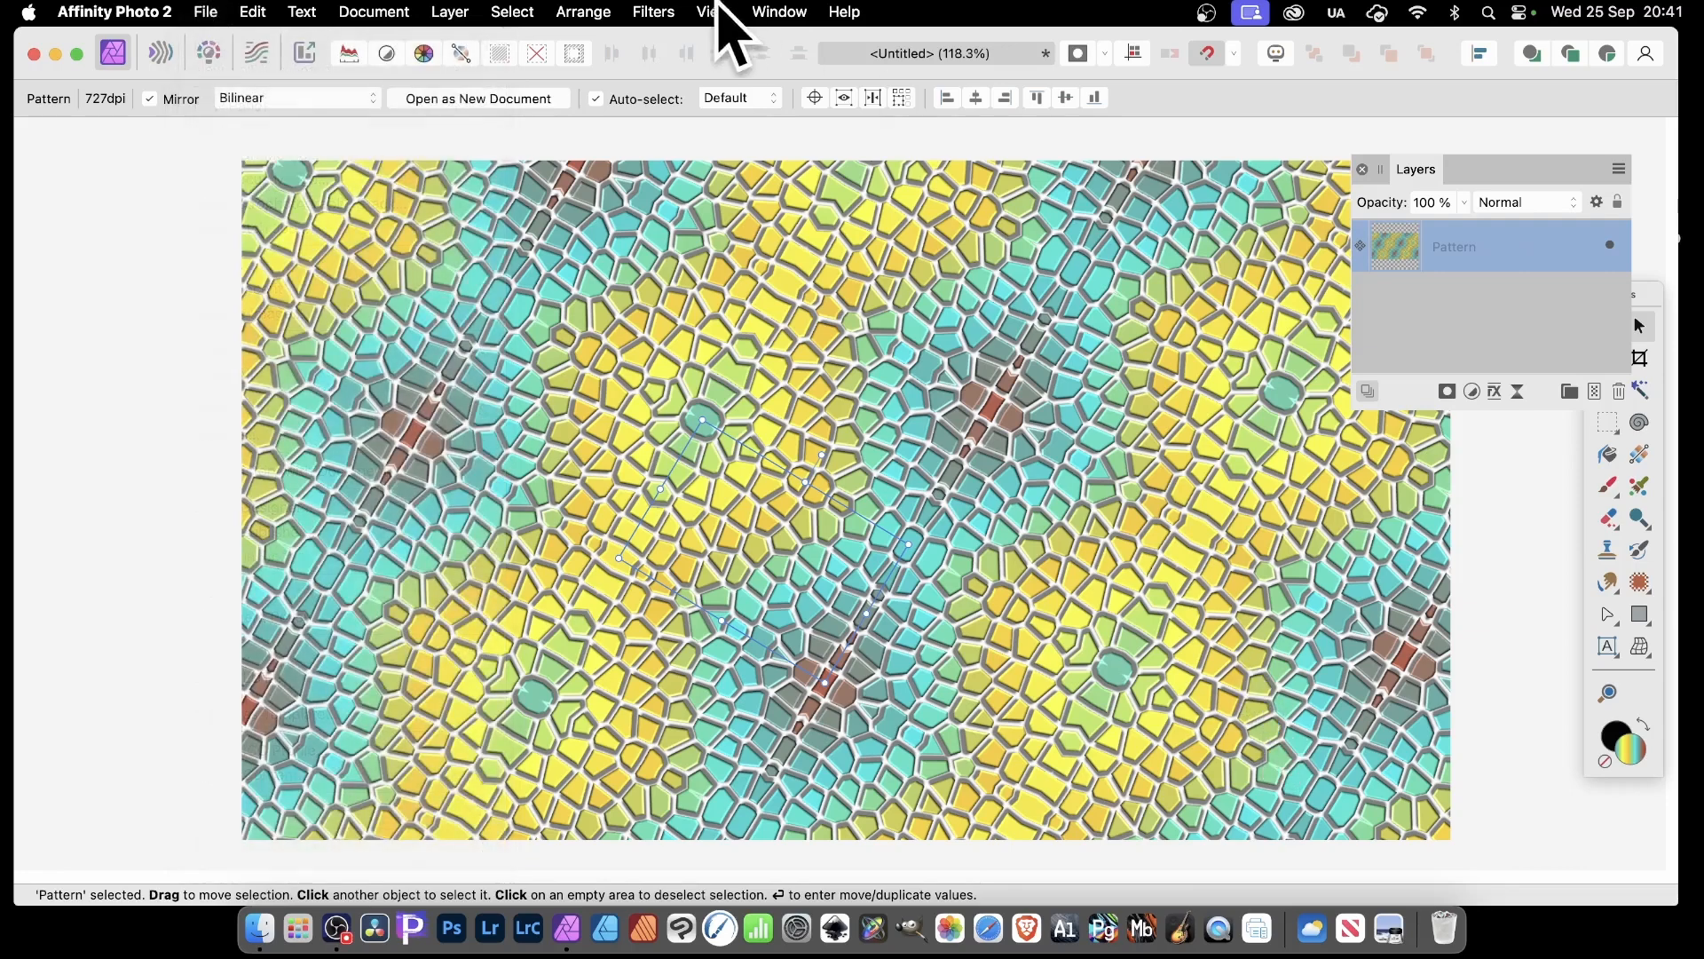
click(802, 12)
click(798, 340)
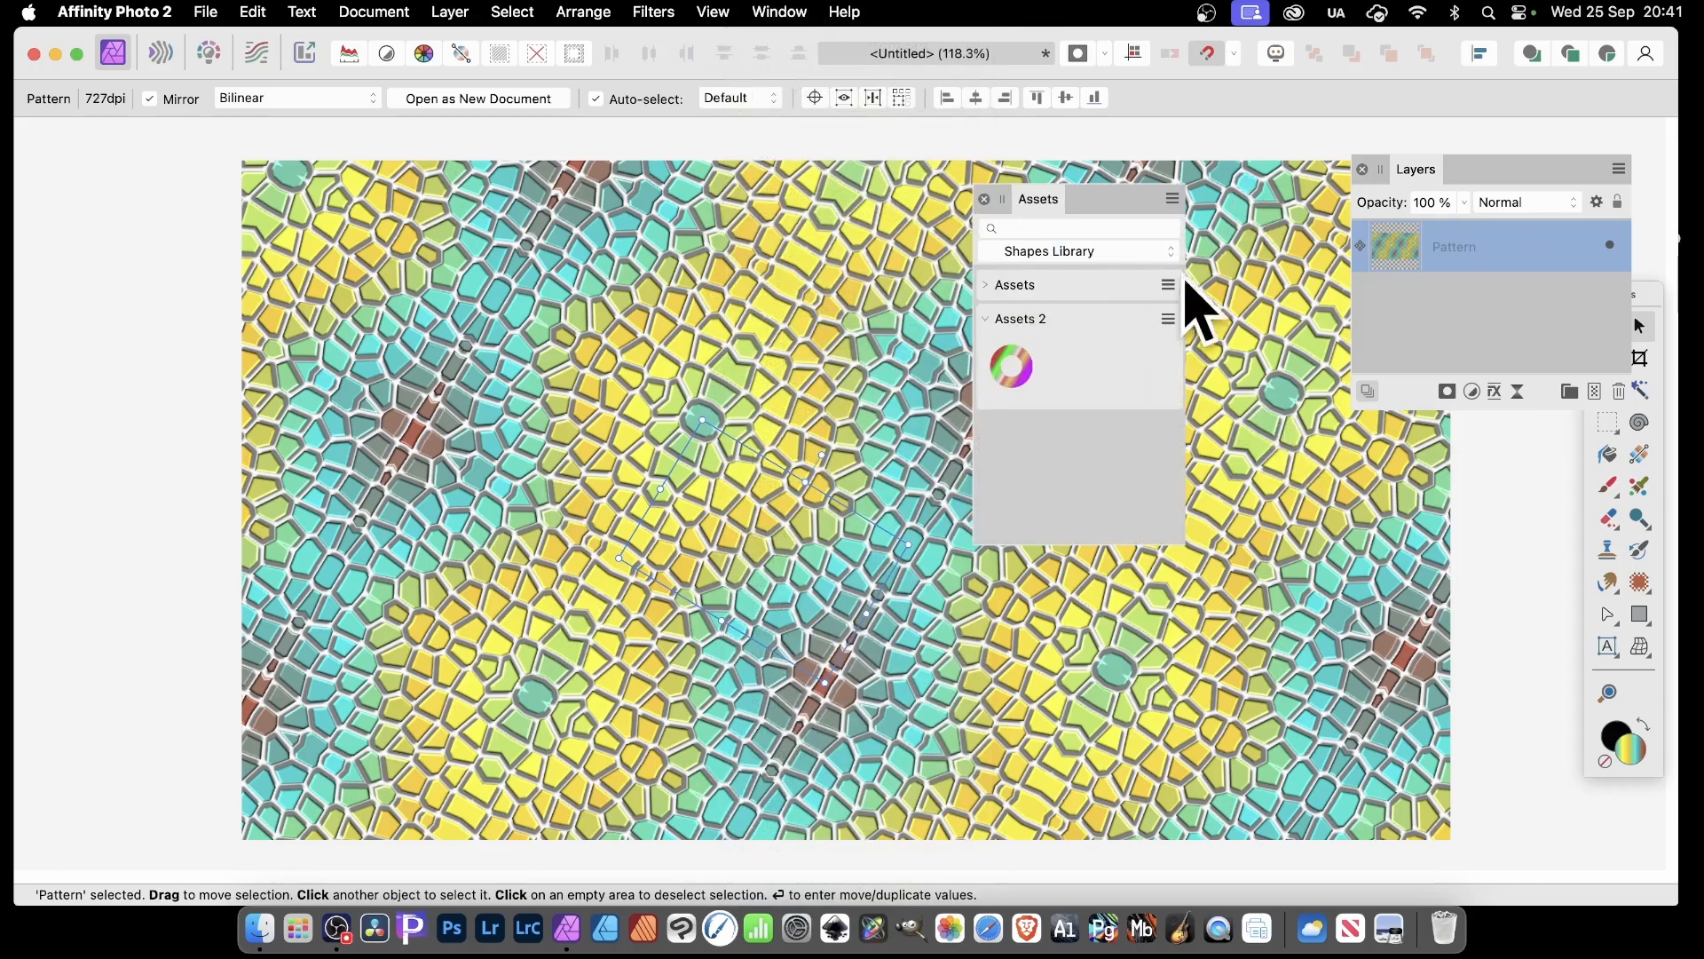
click(1168, 286)
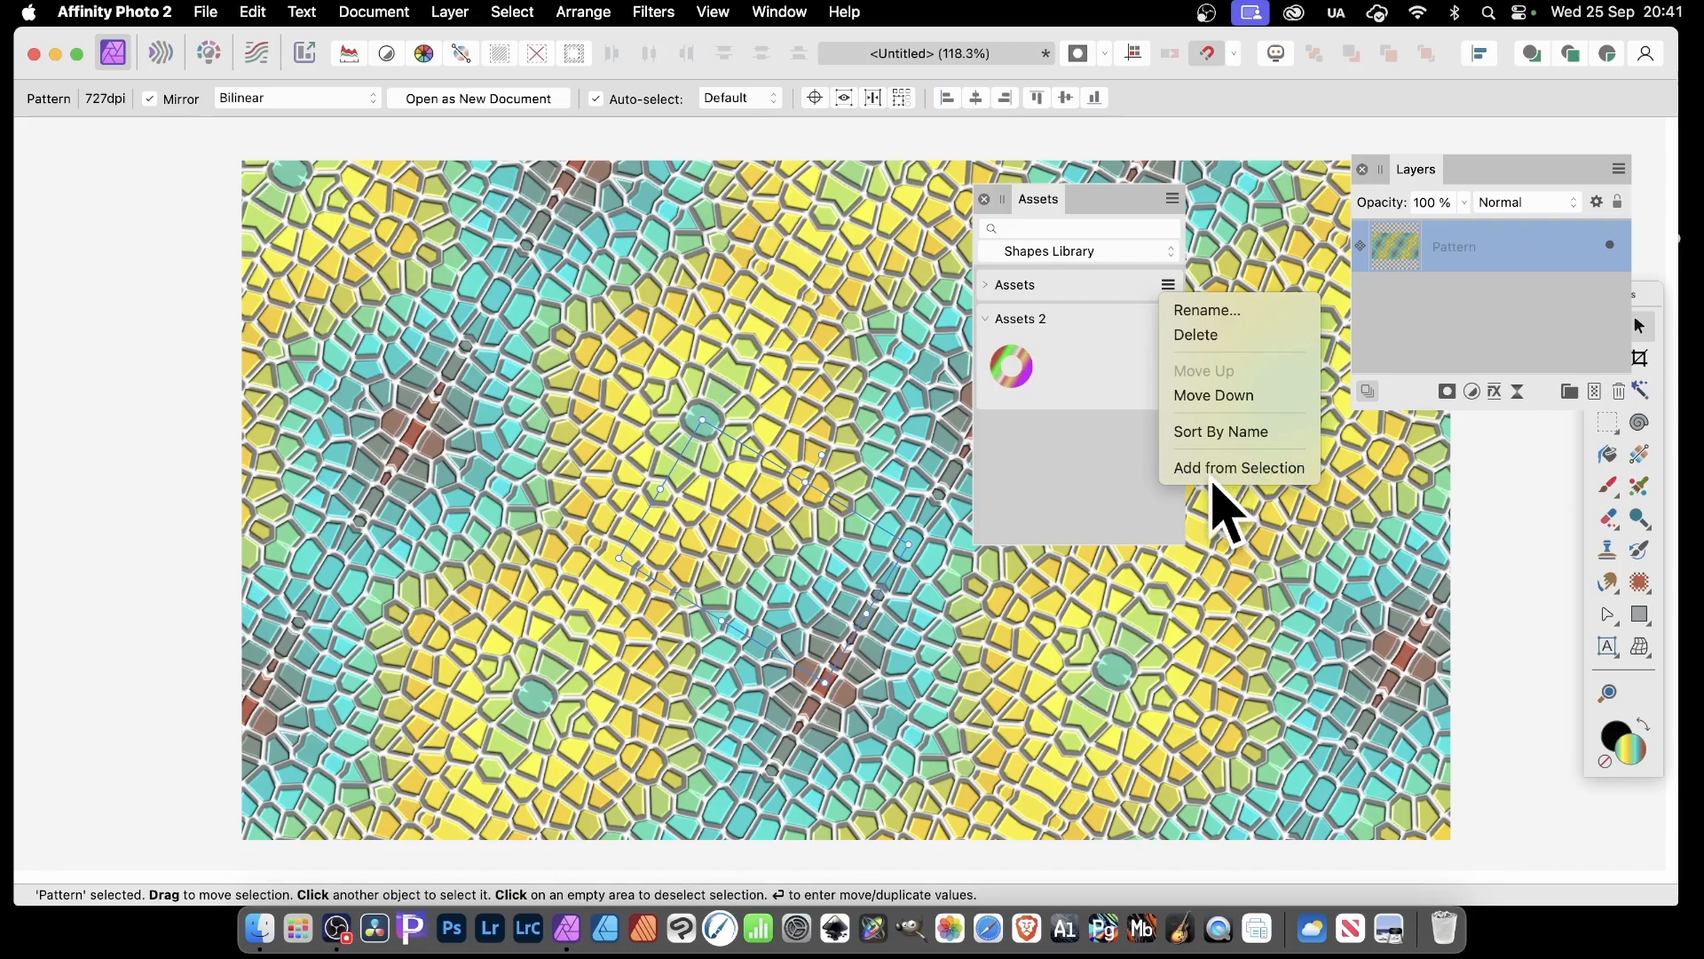
click(1074, 464)
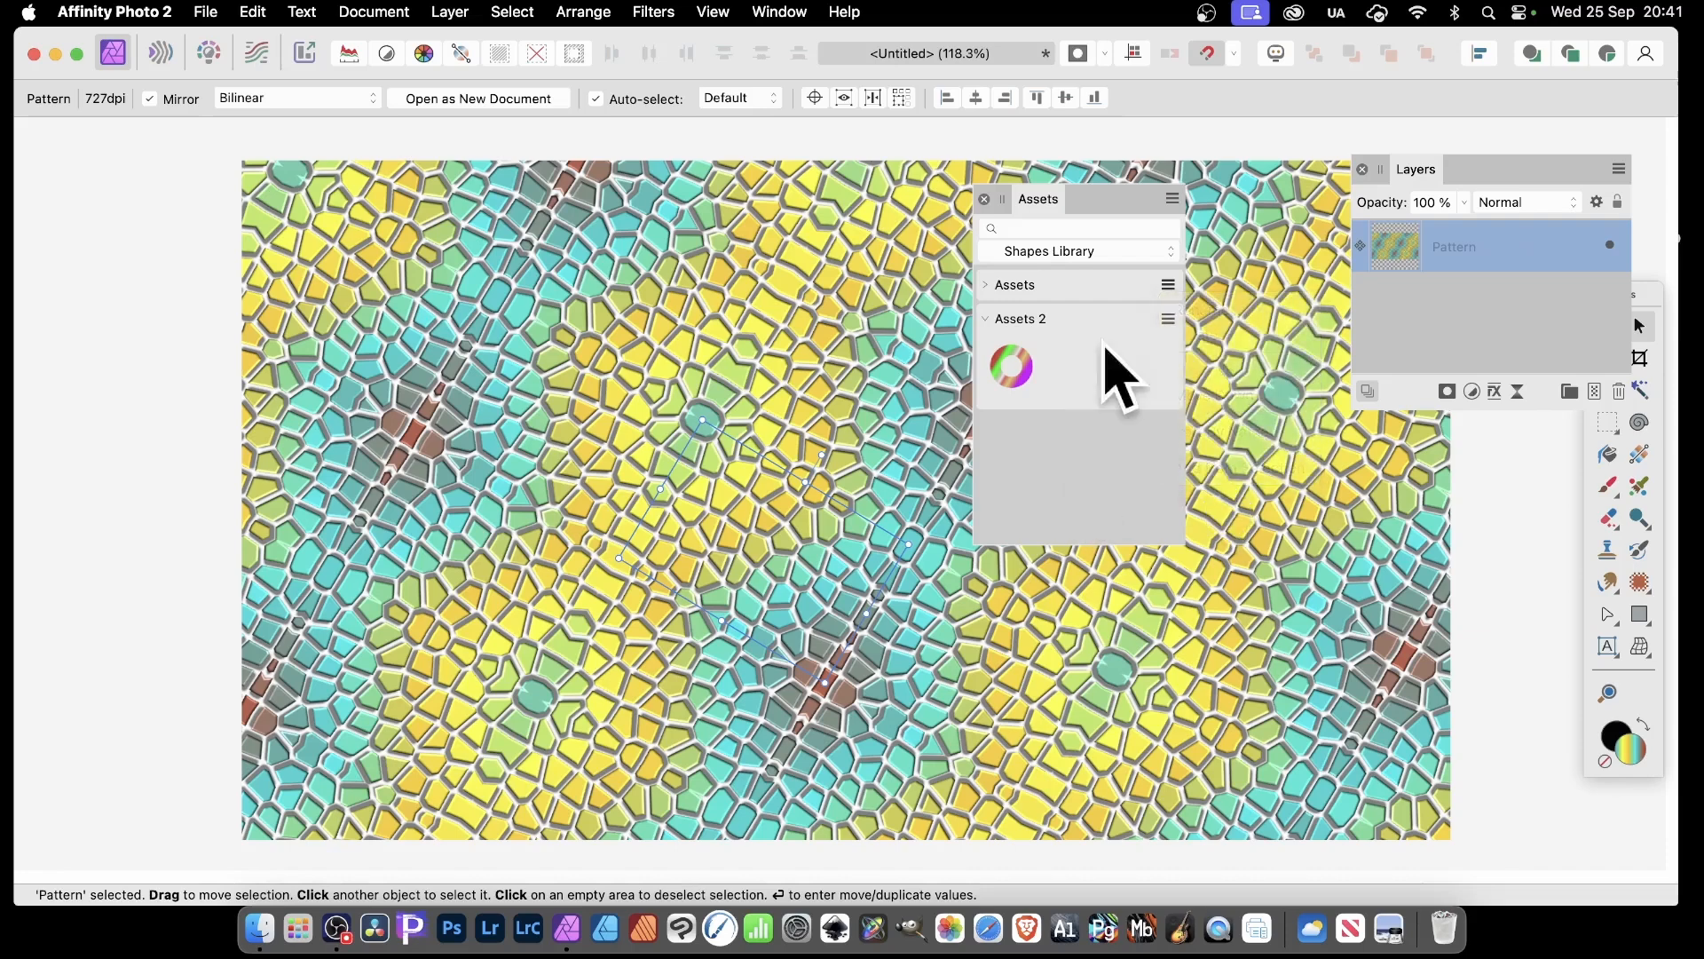
click(984, 199)
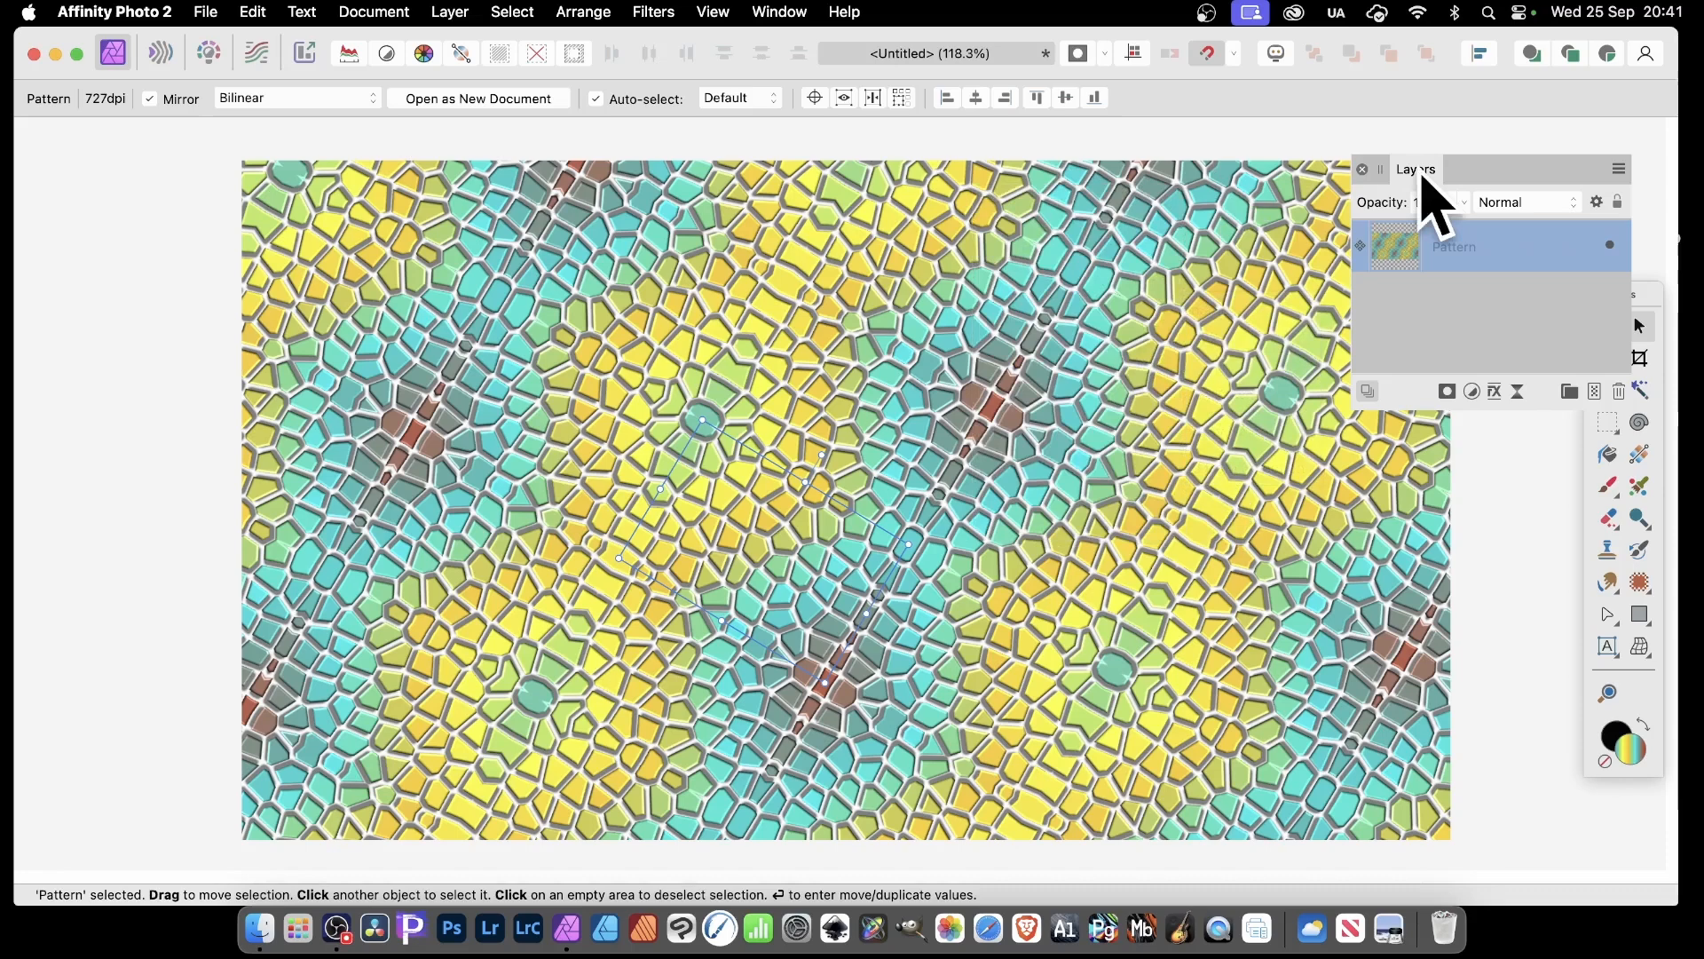
Step: Hide the layer list and rasterise the mirrored pattern layer into a pixel layer
click(1363, 171)
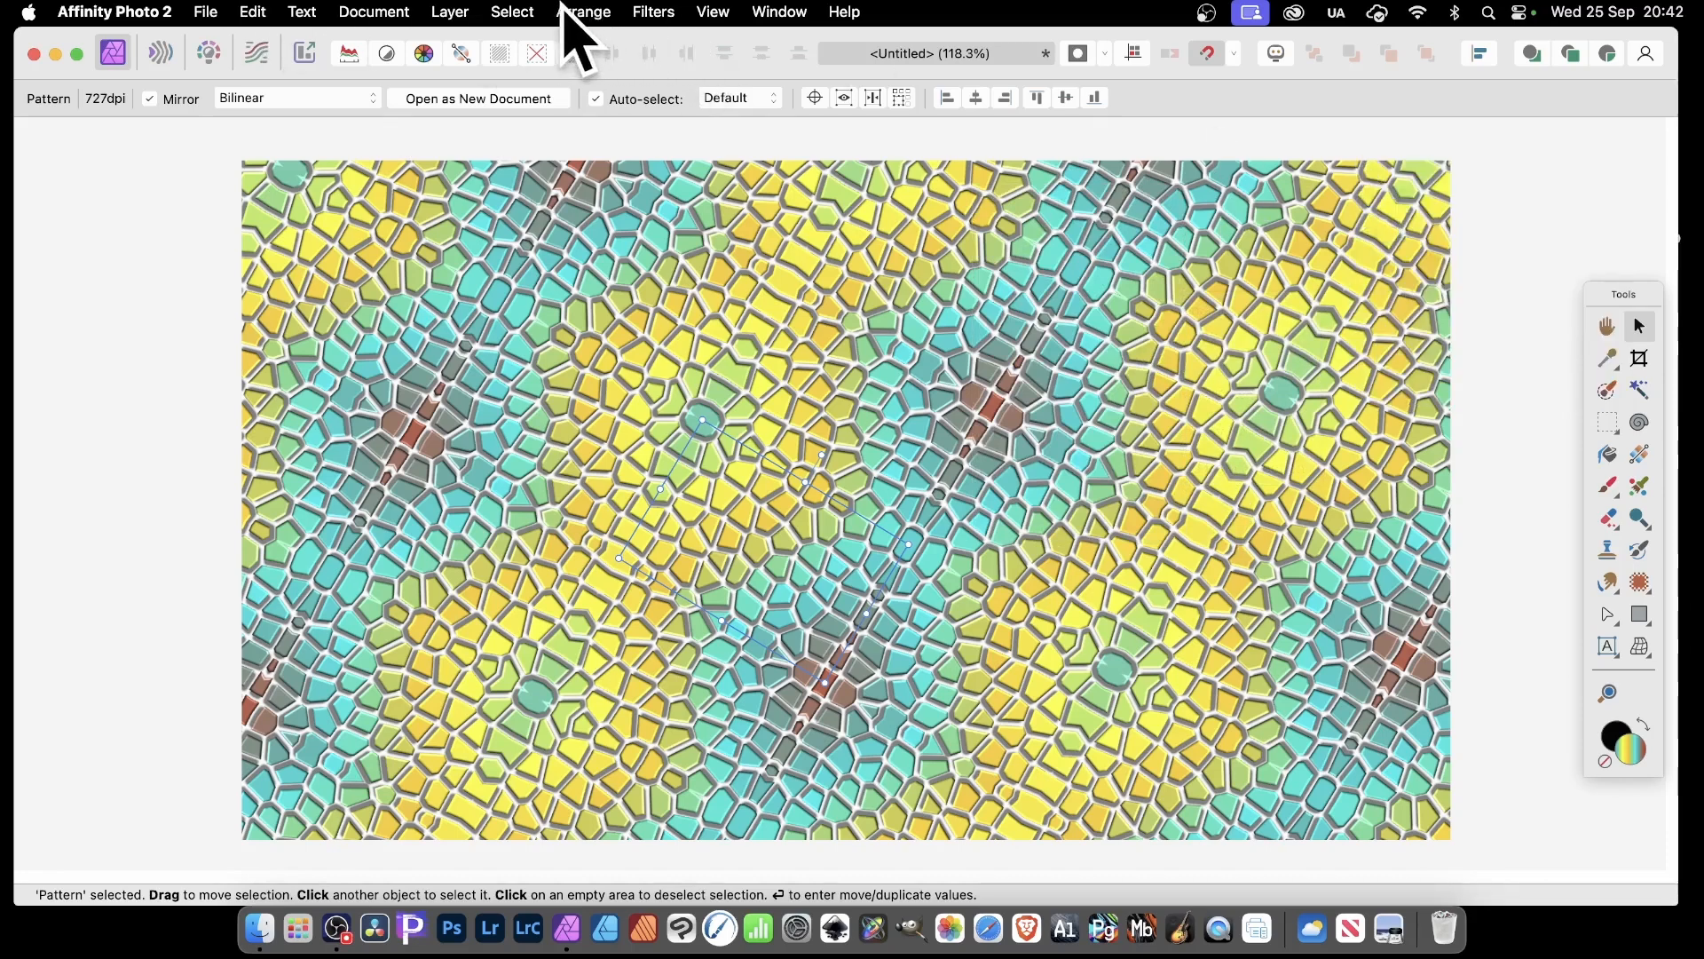
click(455, 11)
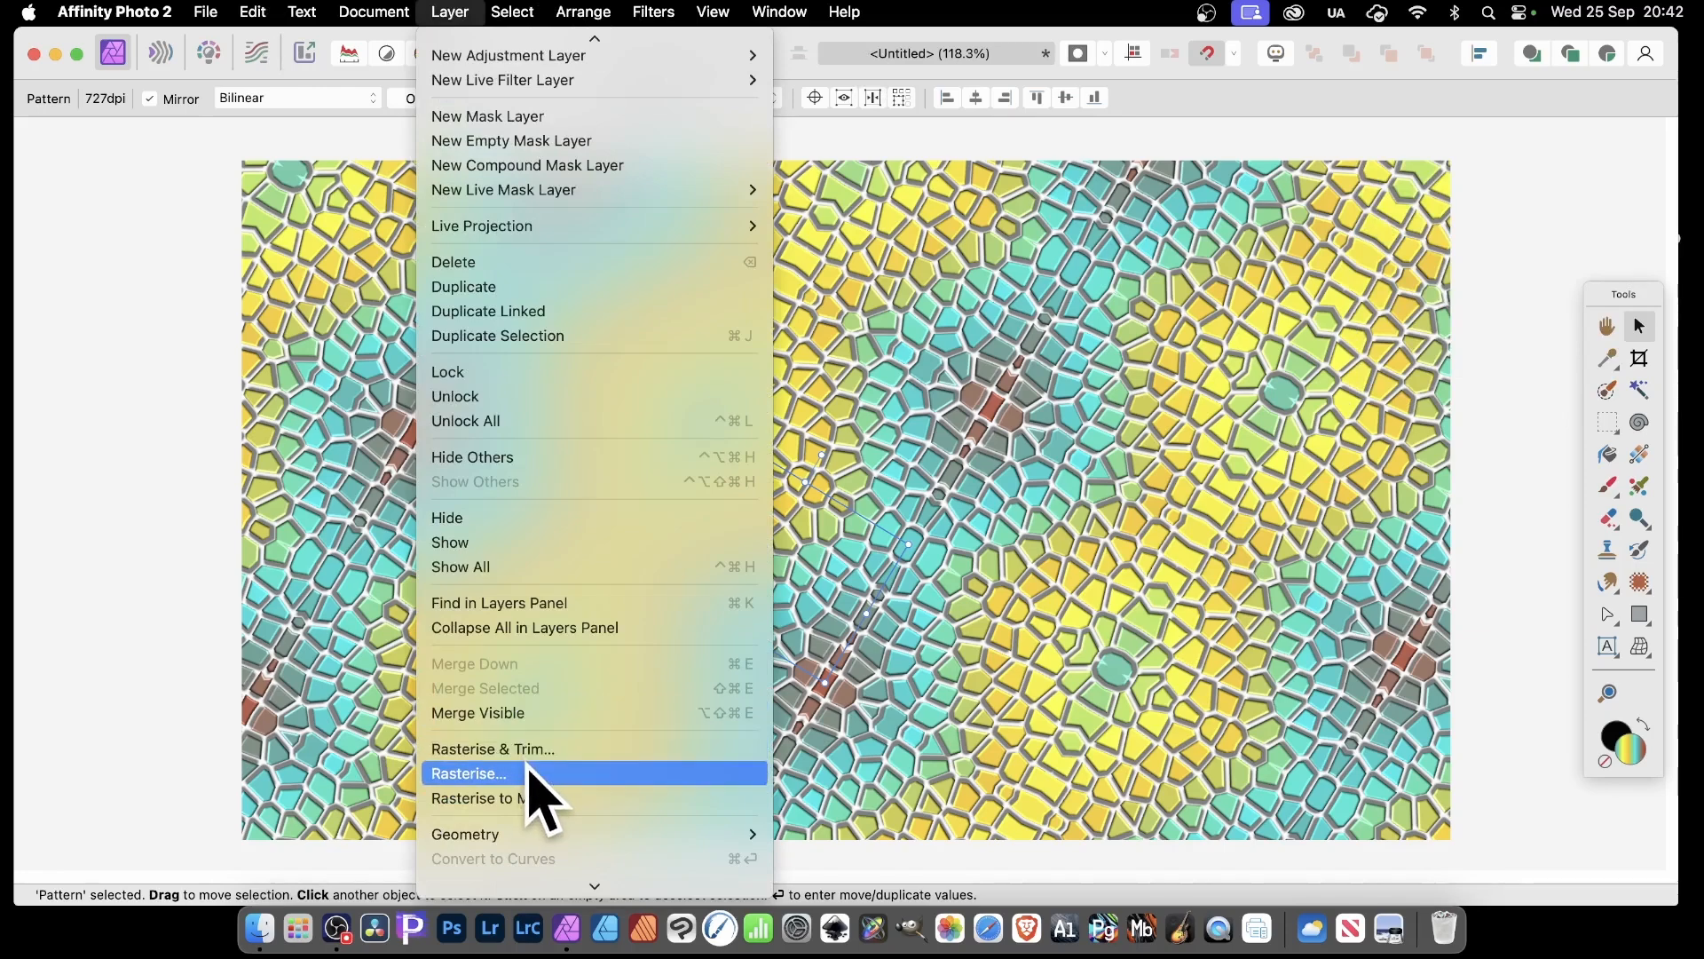
click(535, 774)
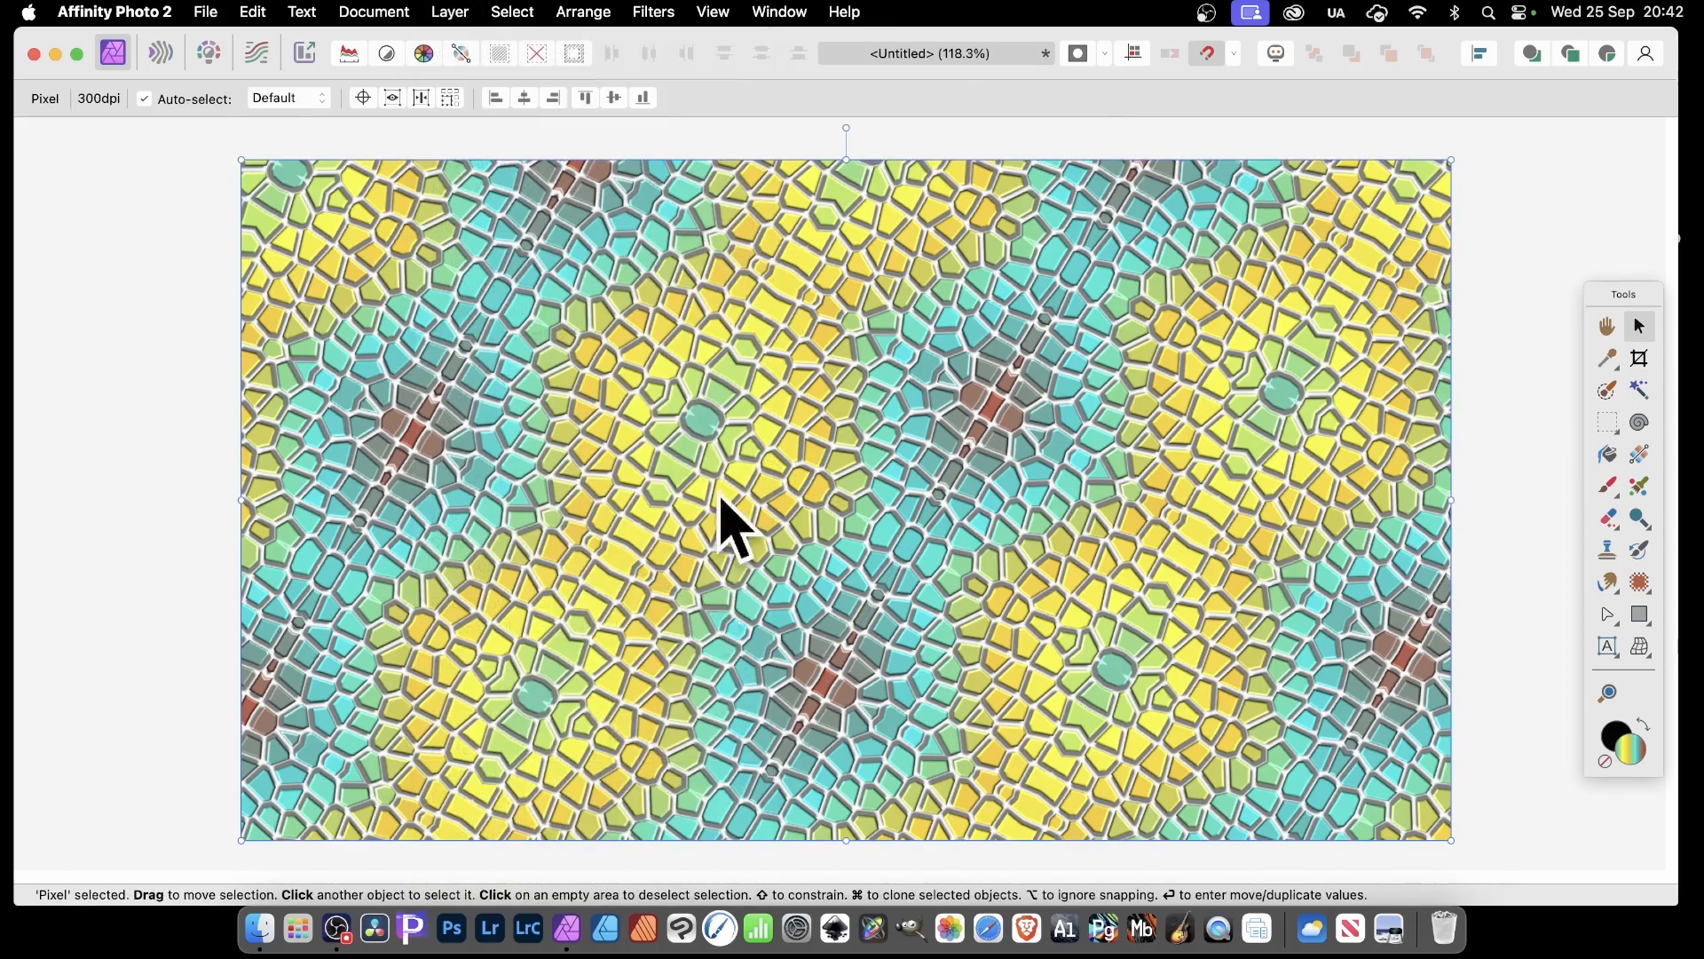
Step: Start a Deform distortion on the rasterised mosaic and place four control points around the left-centre area
click(658, 12)
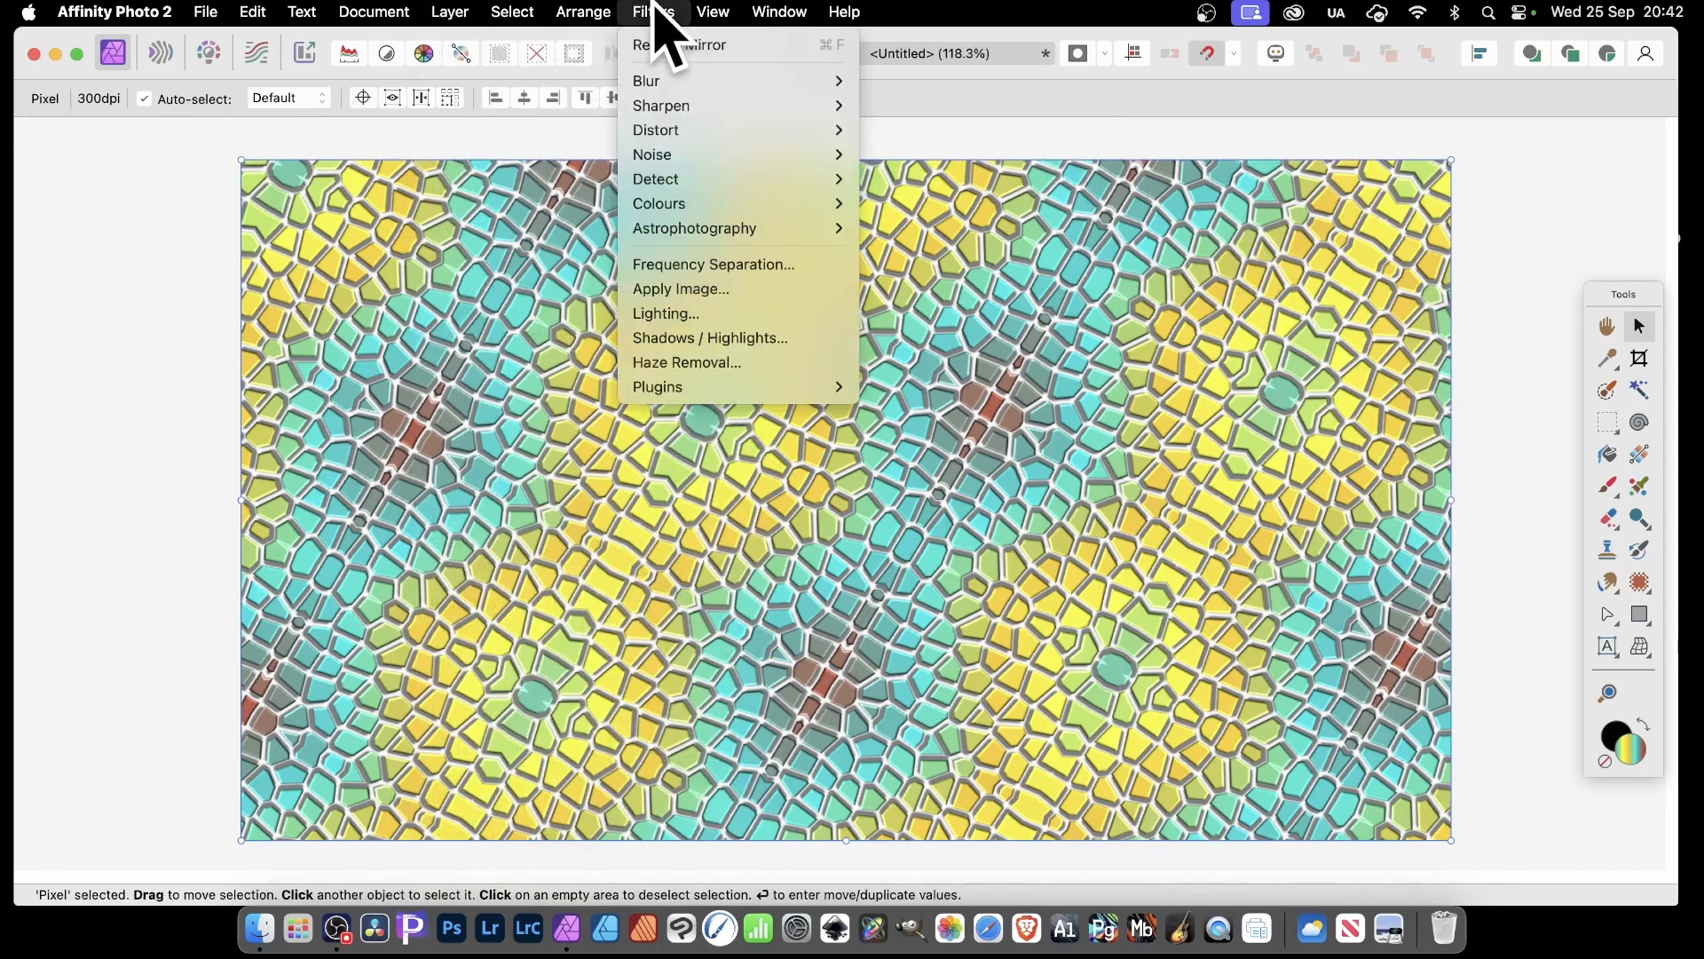
mouse_move(799, 131)
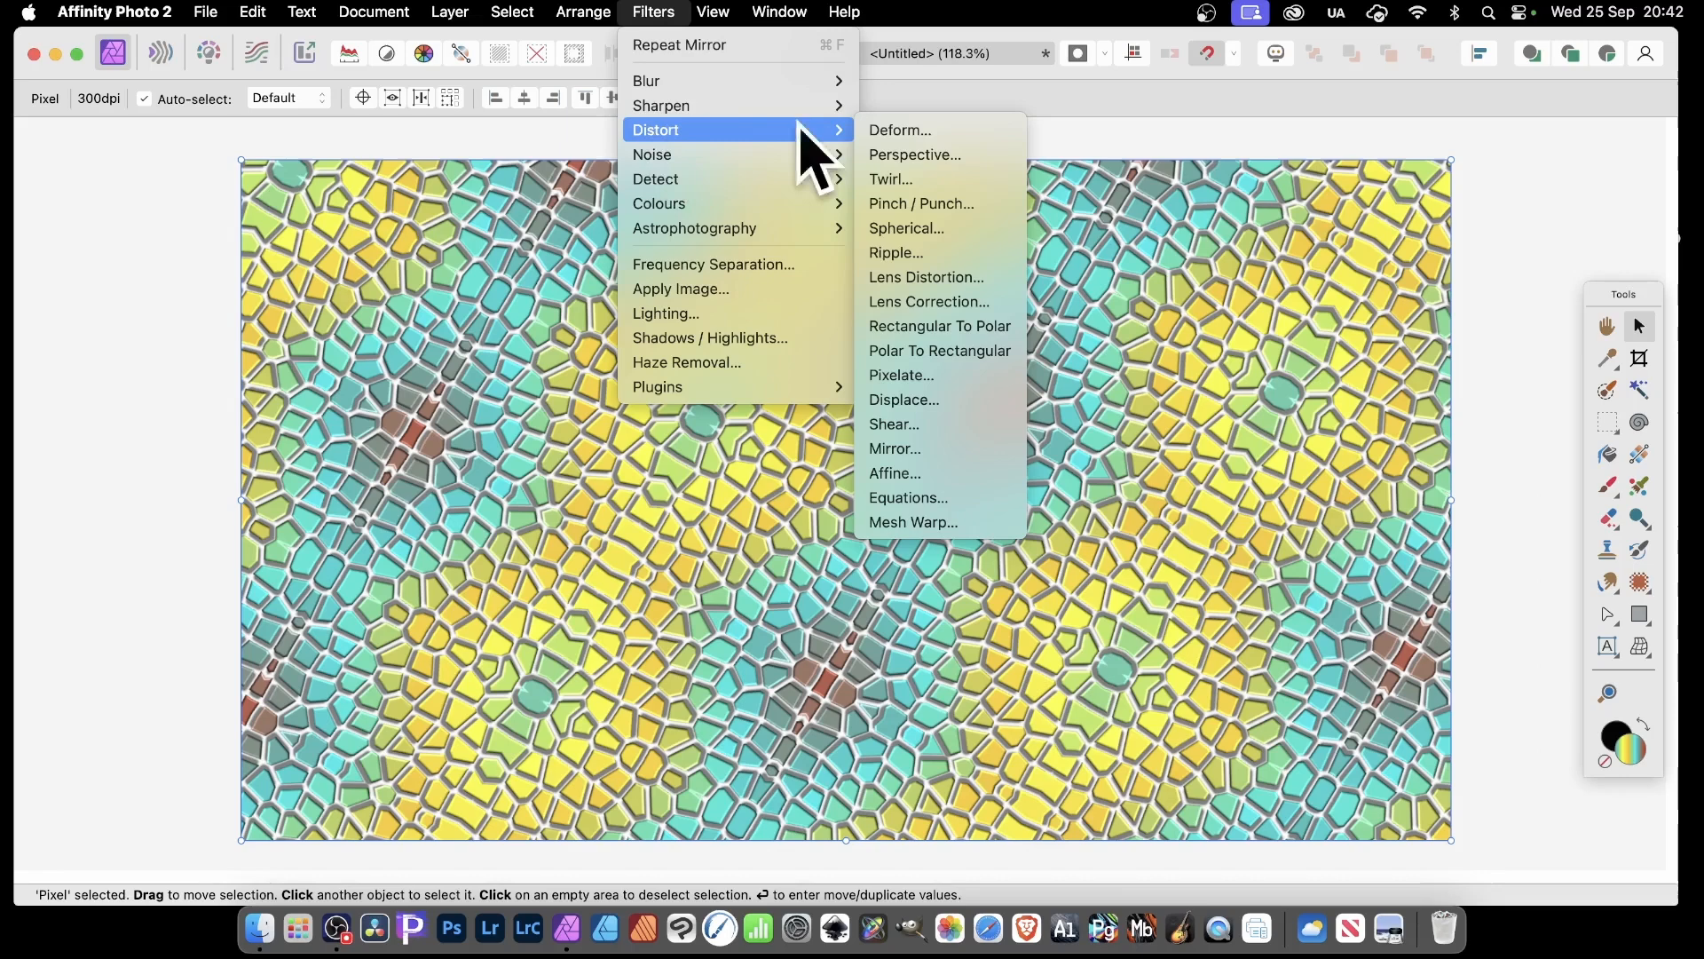
click(911, 133)
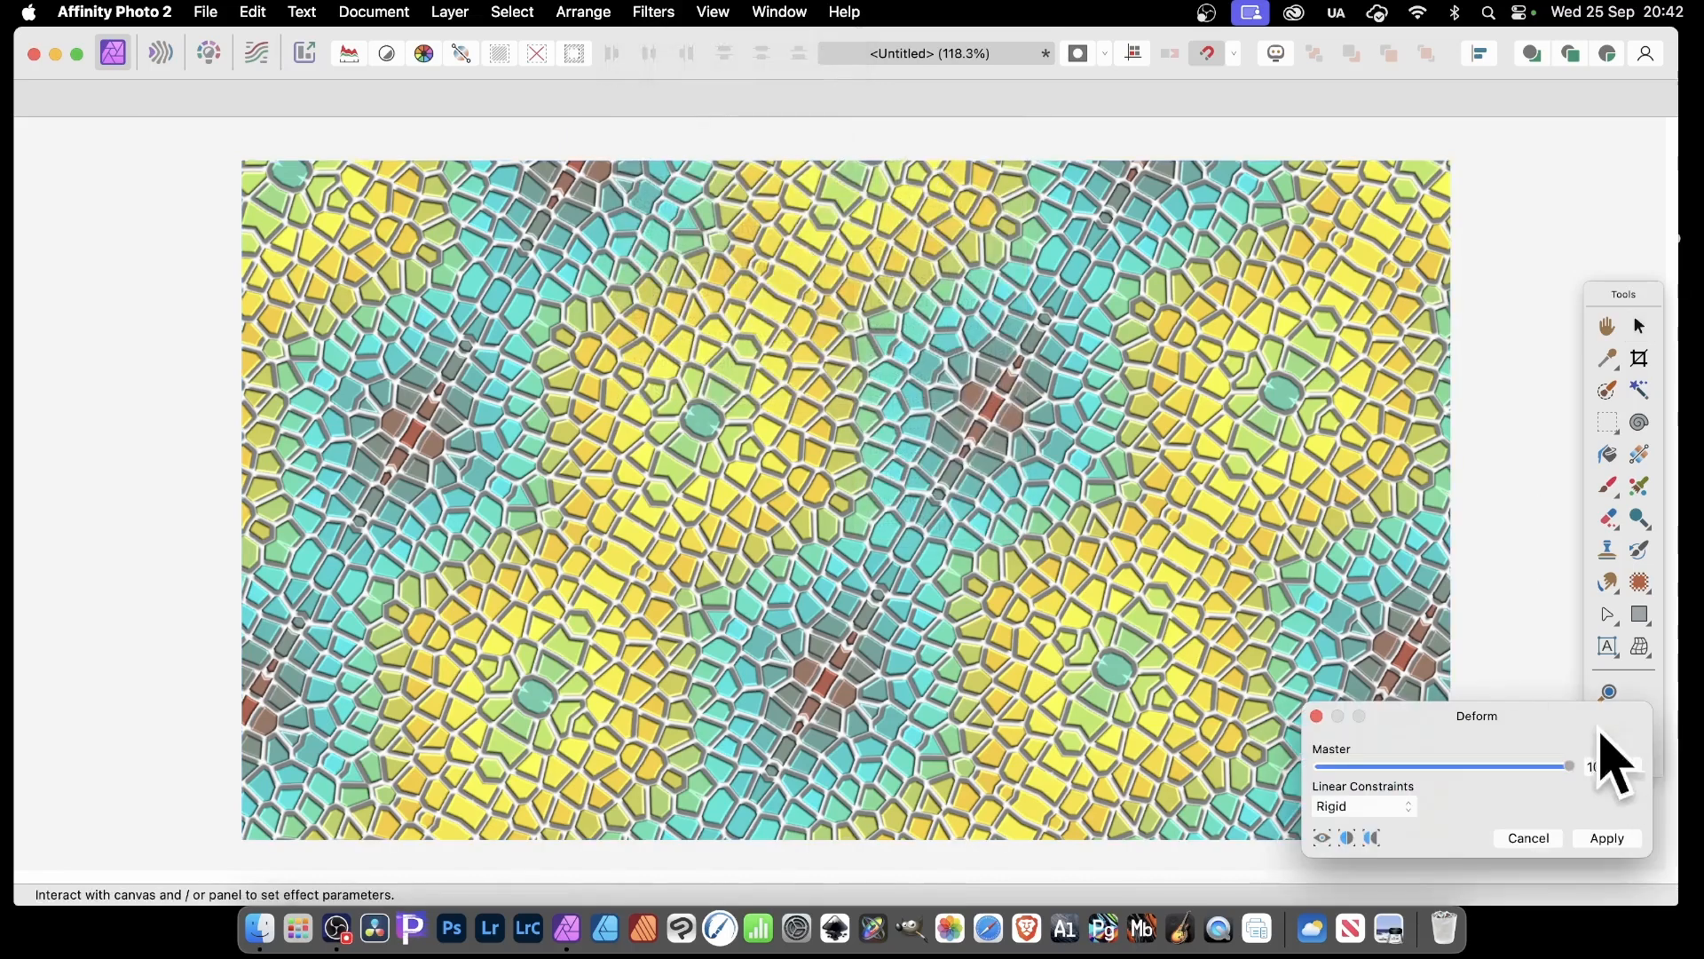
drag(1515, 727, 883, 258)
click(563, 358)
click(619, 518)
click(839, 518)
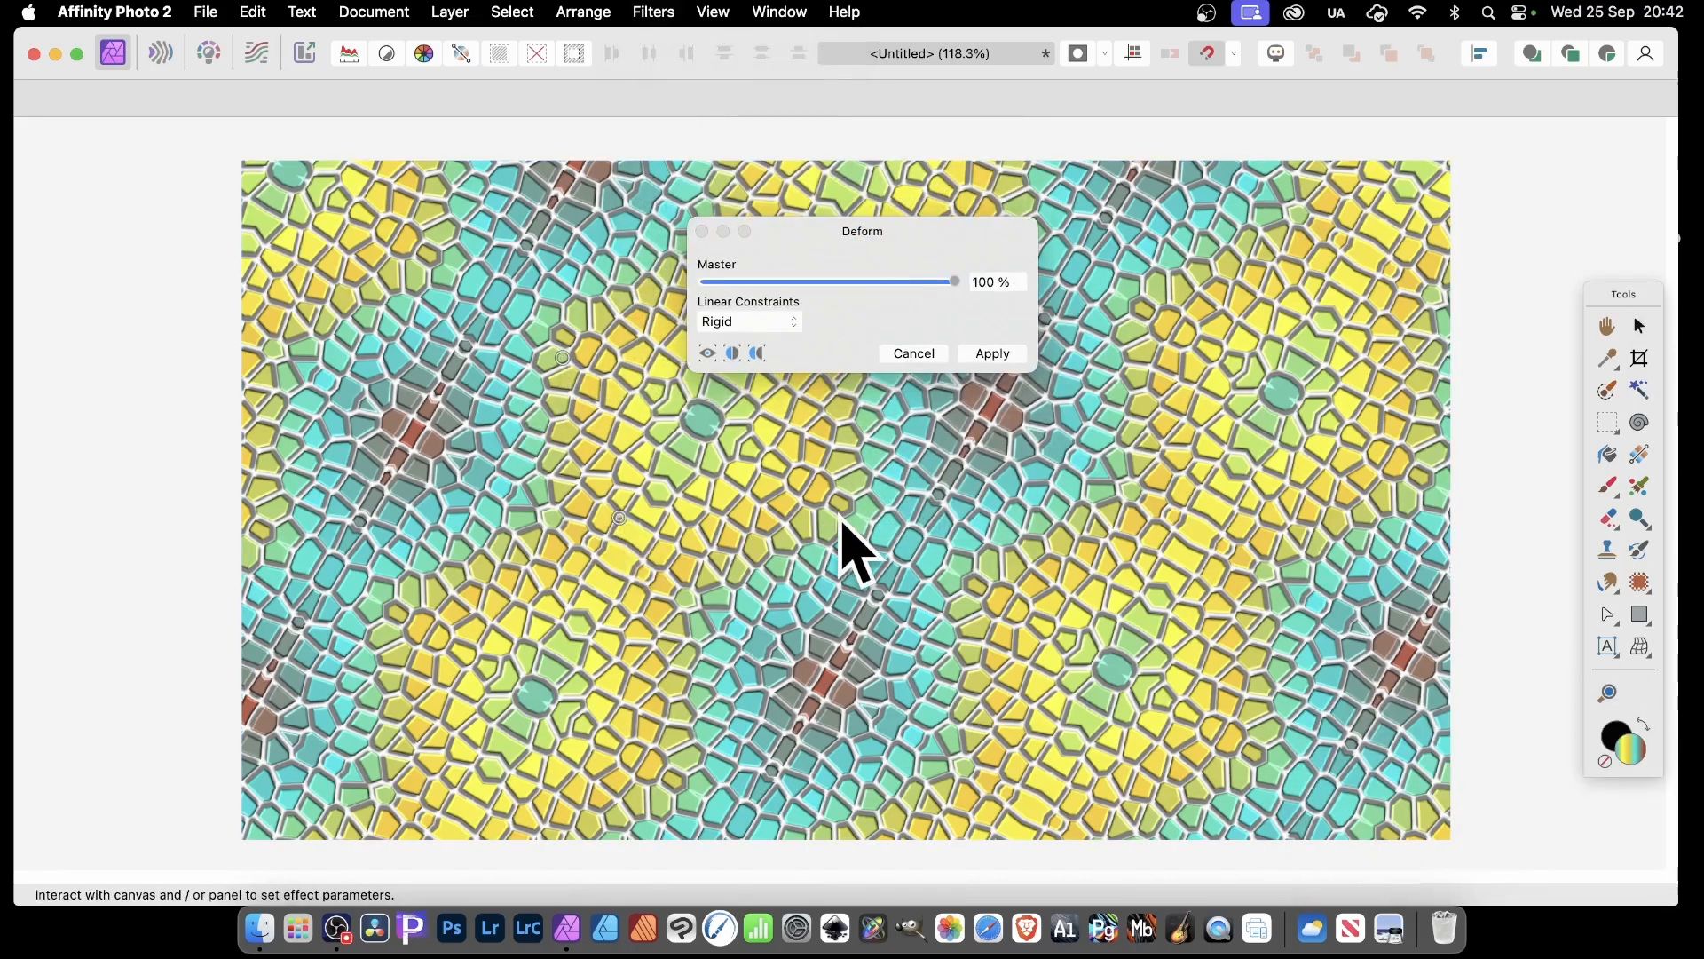
click(759, 586)
Step: Pull deform control points from the middle of the mosaic out towards its four corners and apply the distortion
drag(839, 519, 1258, 304)
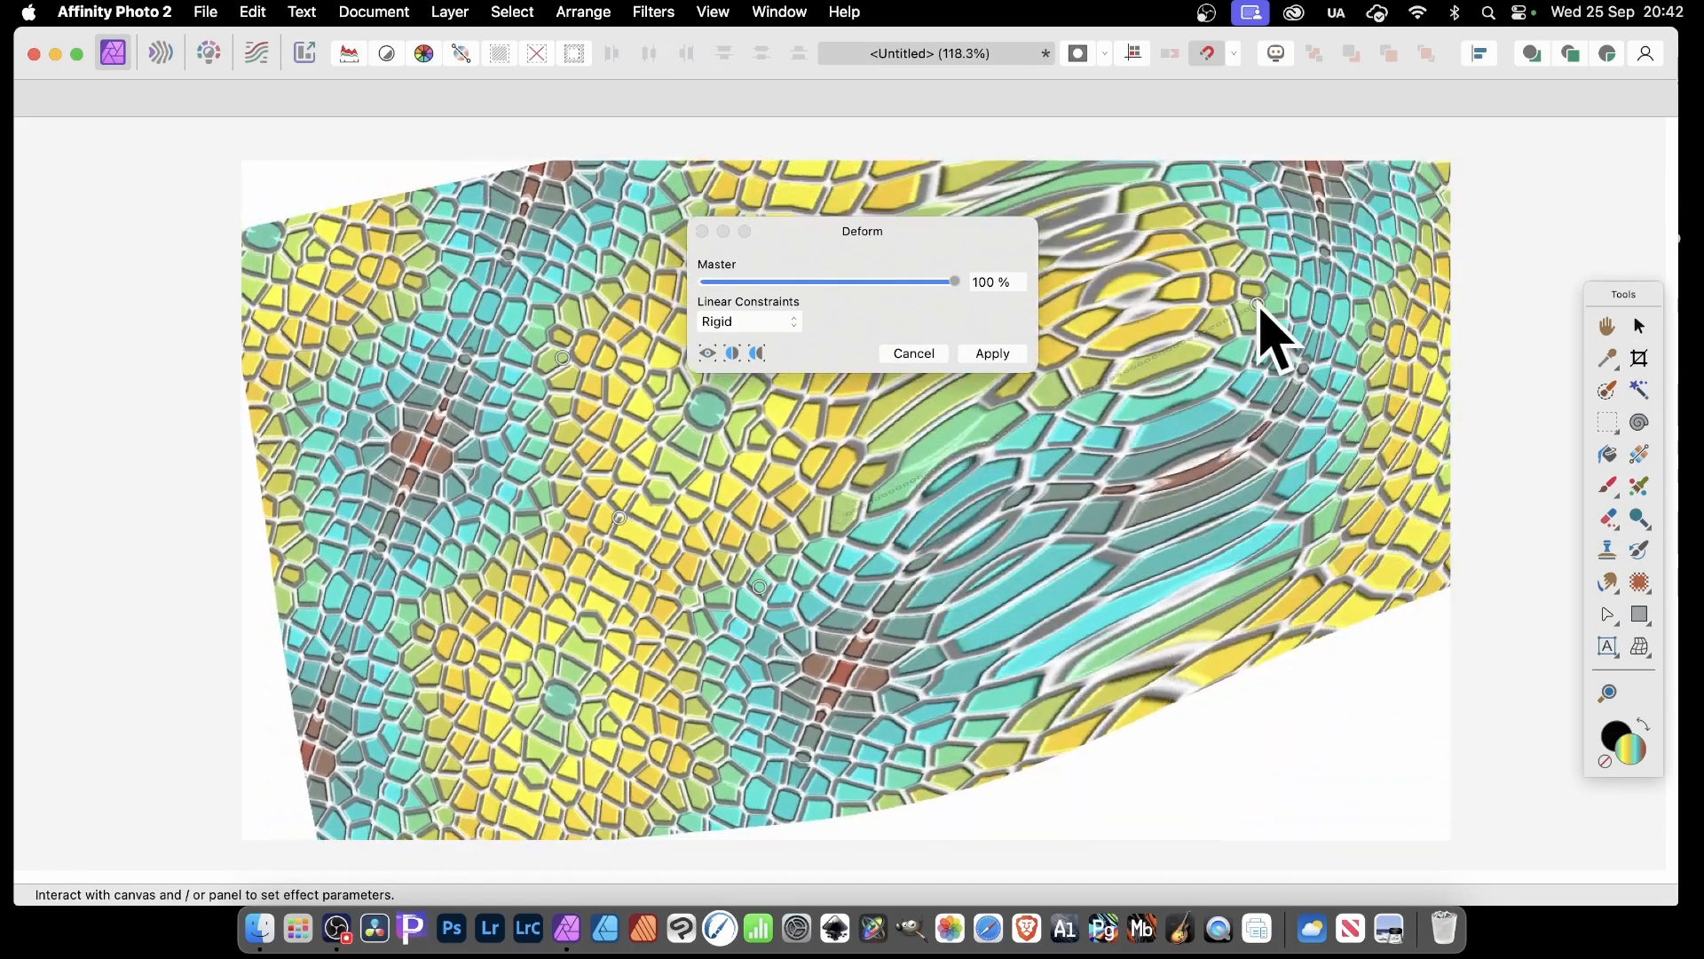
drag(720, 497, 408, 282)
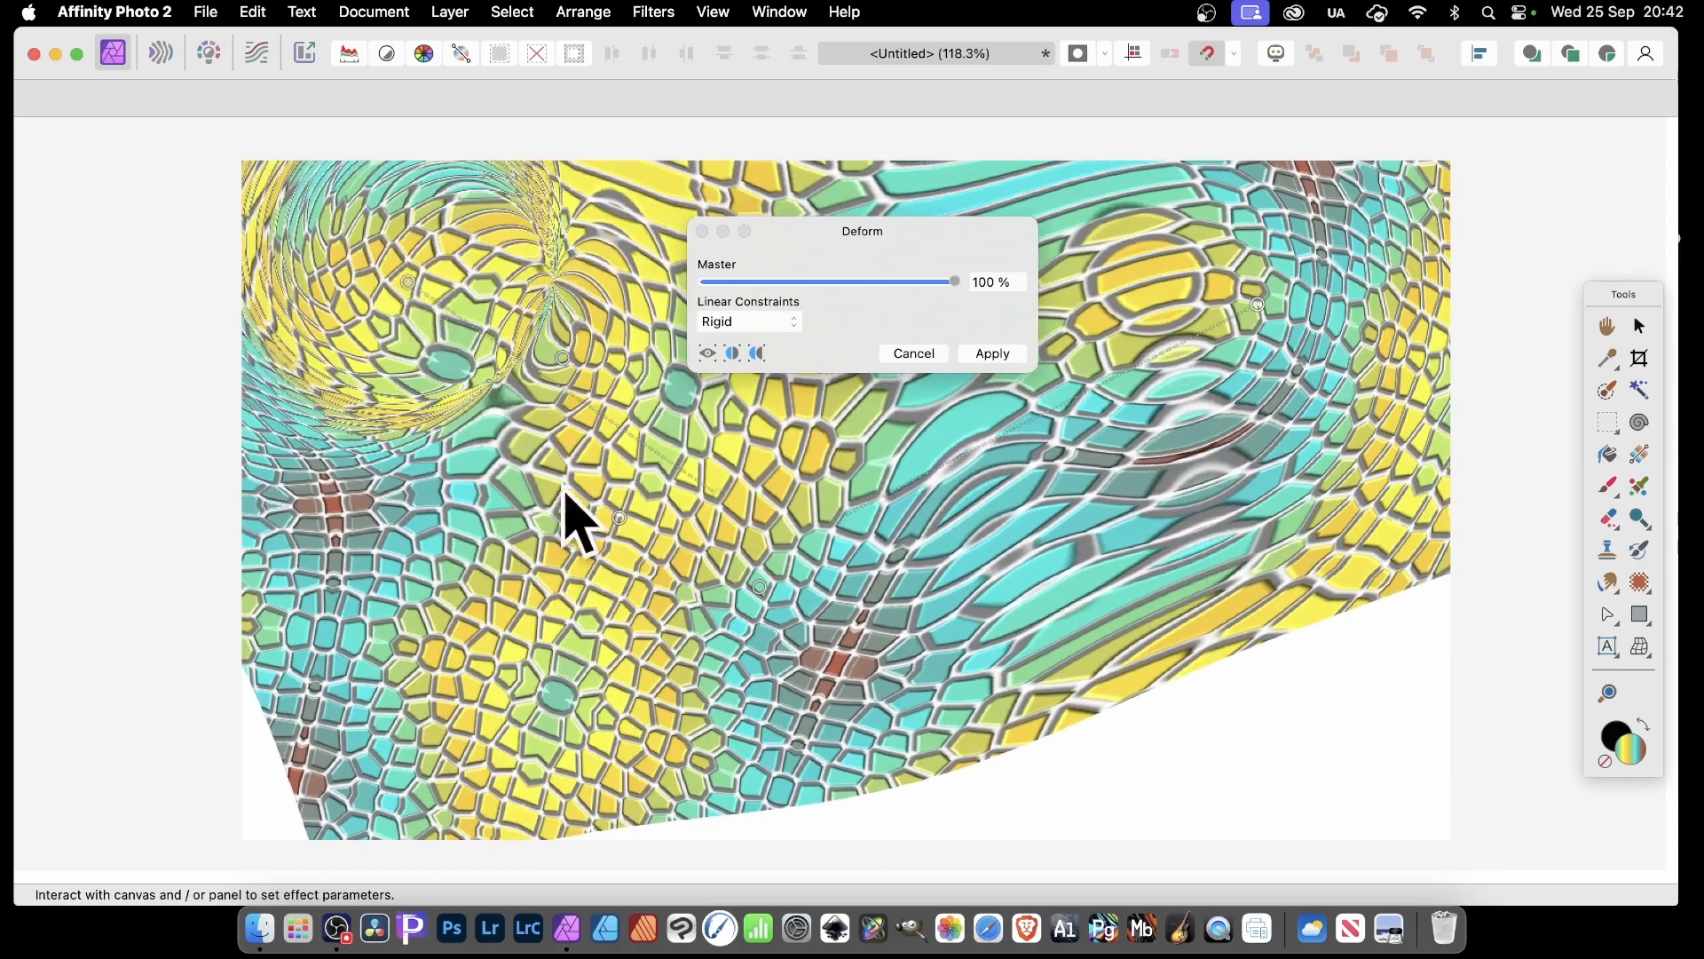
click(597, 500)
drag(599, 500, 285, 779)
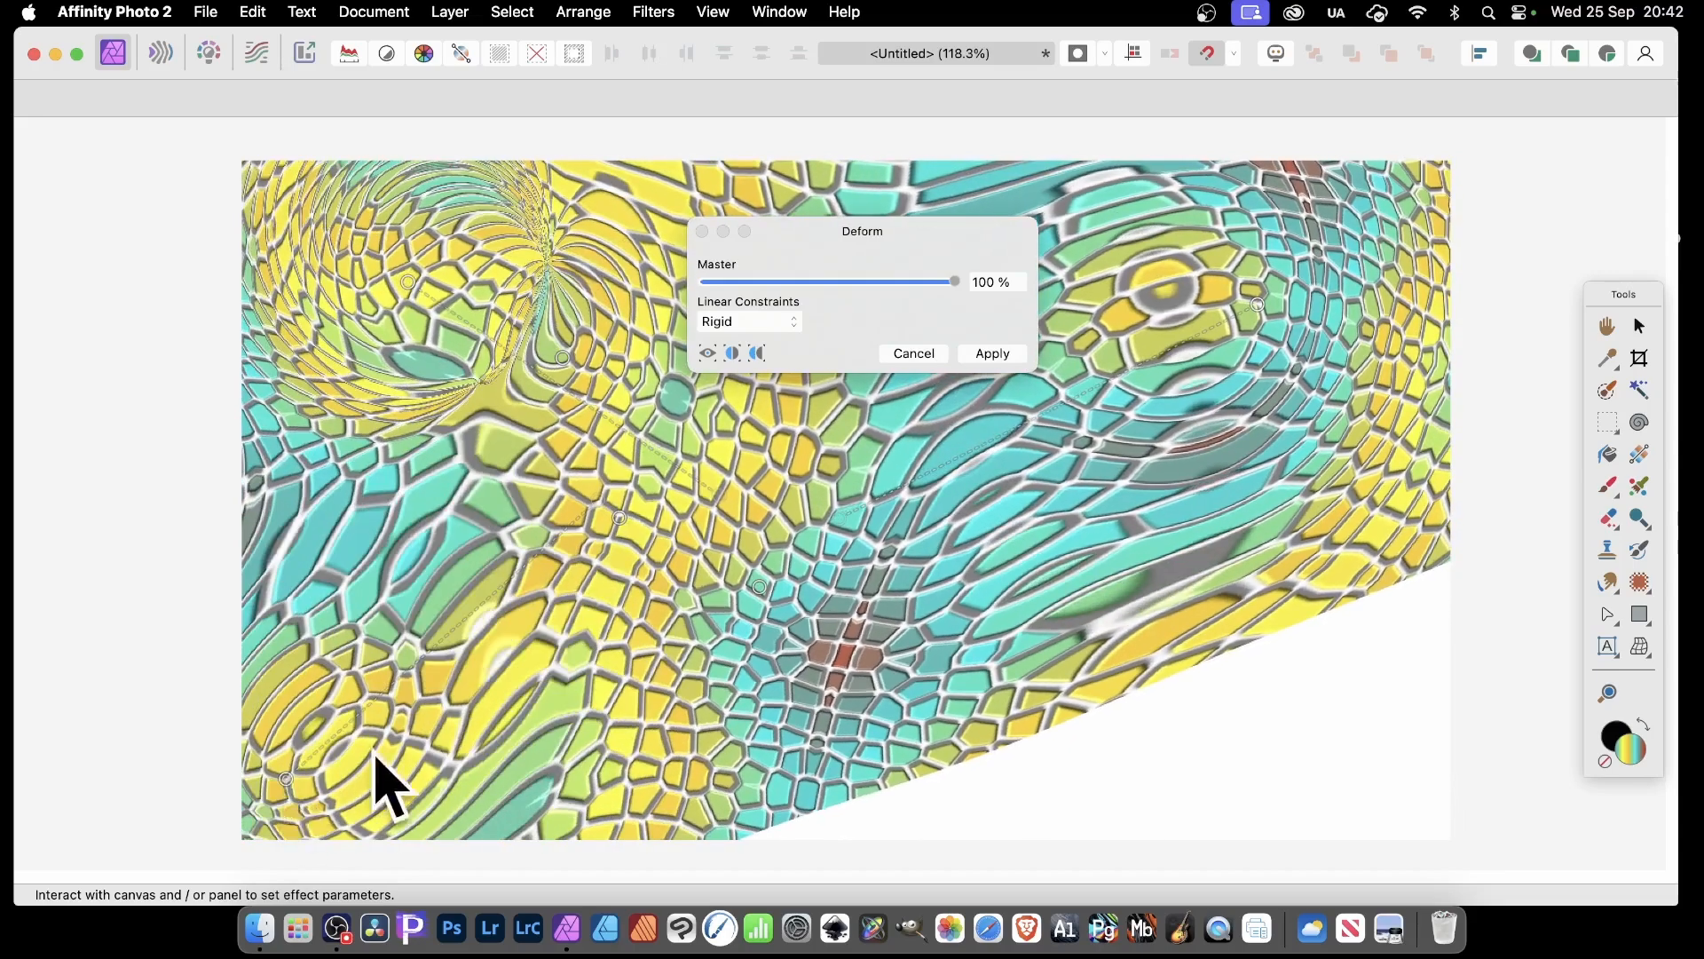
click(830, 510)
drag(832, 512, 1311, 736)
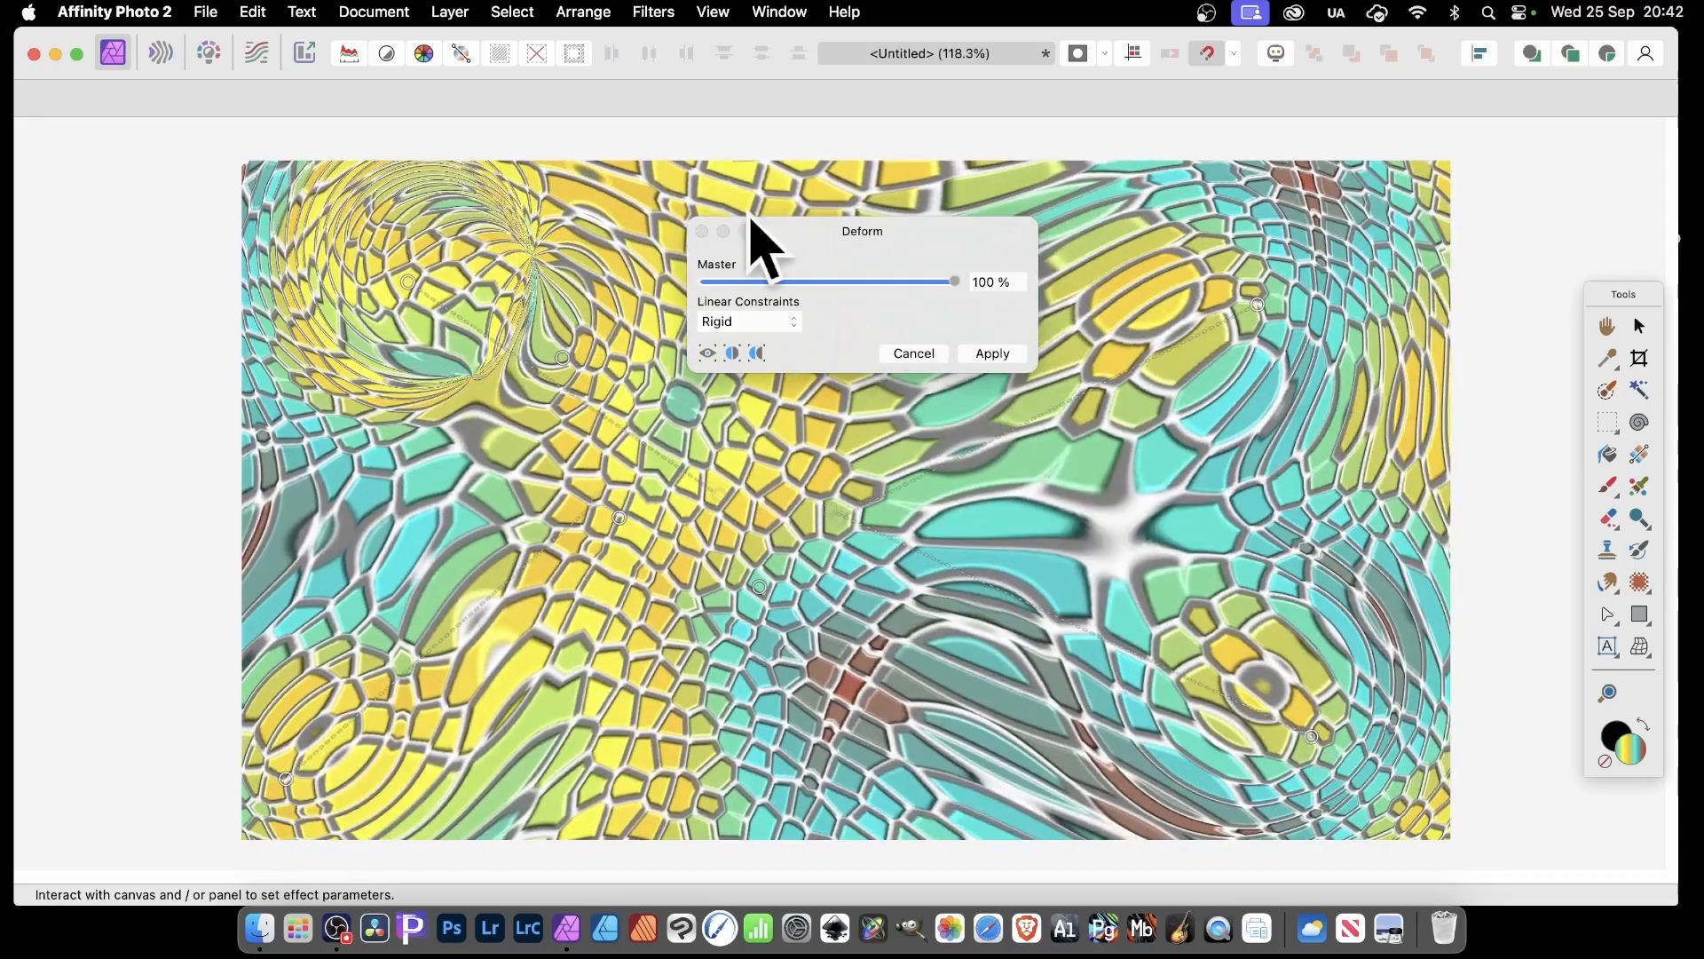
click(526, 11)
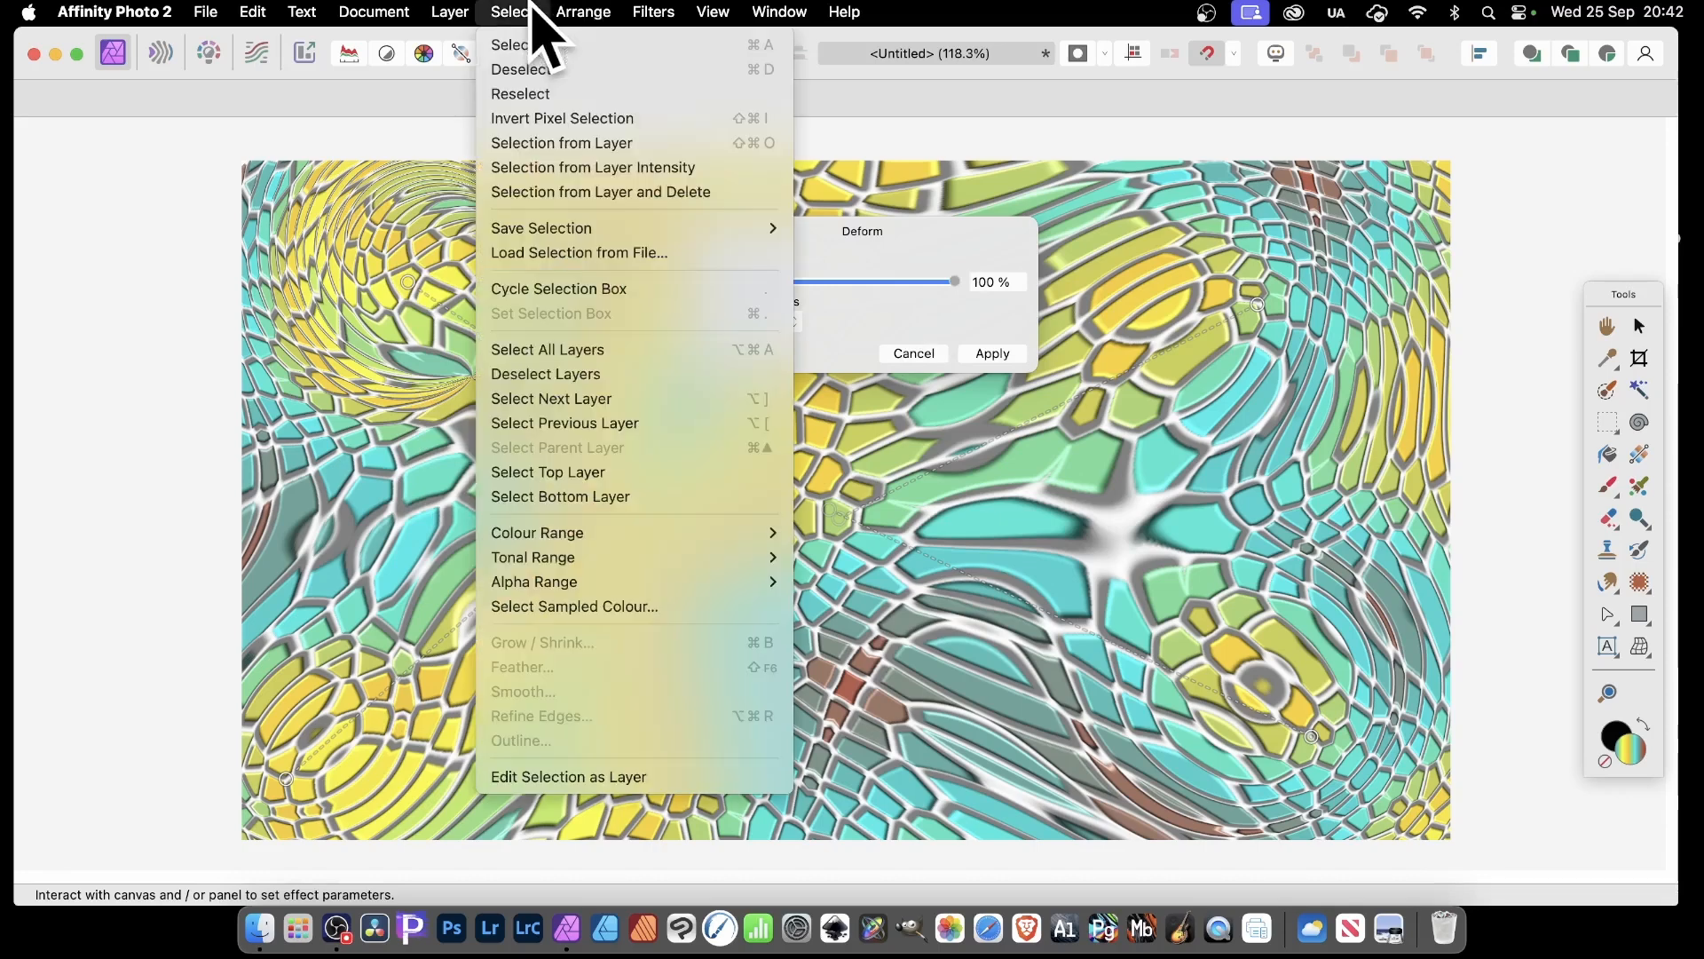
click(1319, 304)
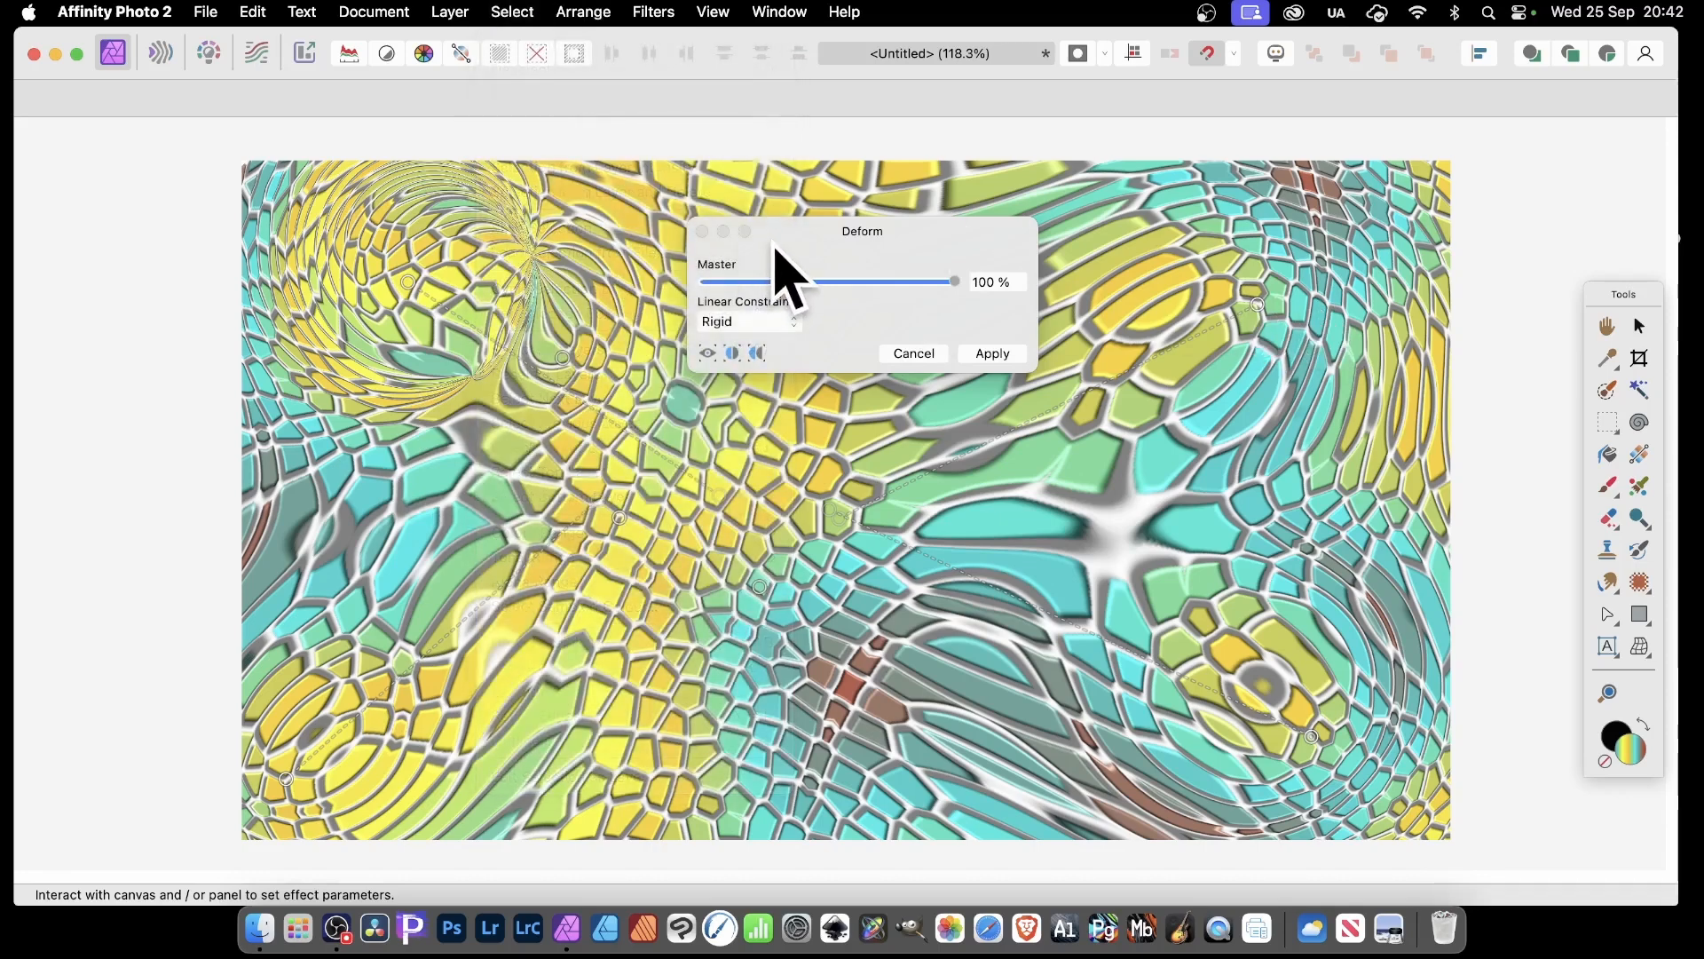
click(1007, 353)
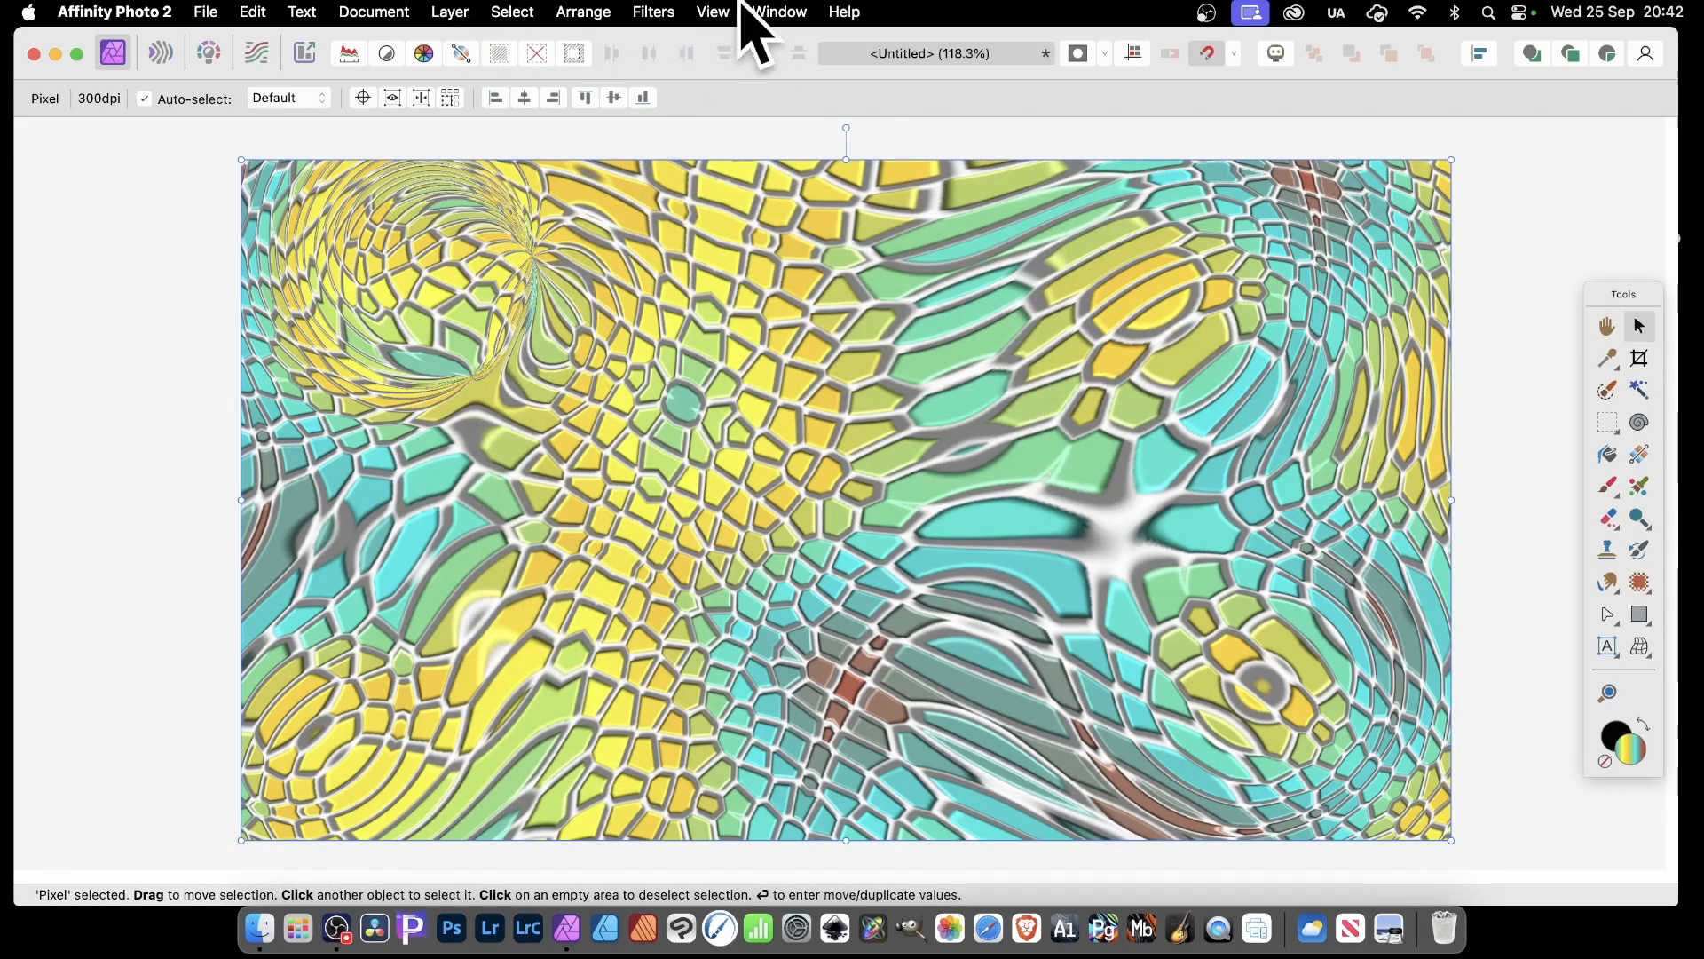
Step: Try repeating the Deform filter twice on the mosaic, and undo both repeats and the original deformation
click(655, 11)
click(683, 46)
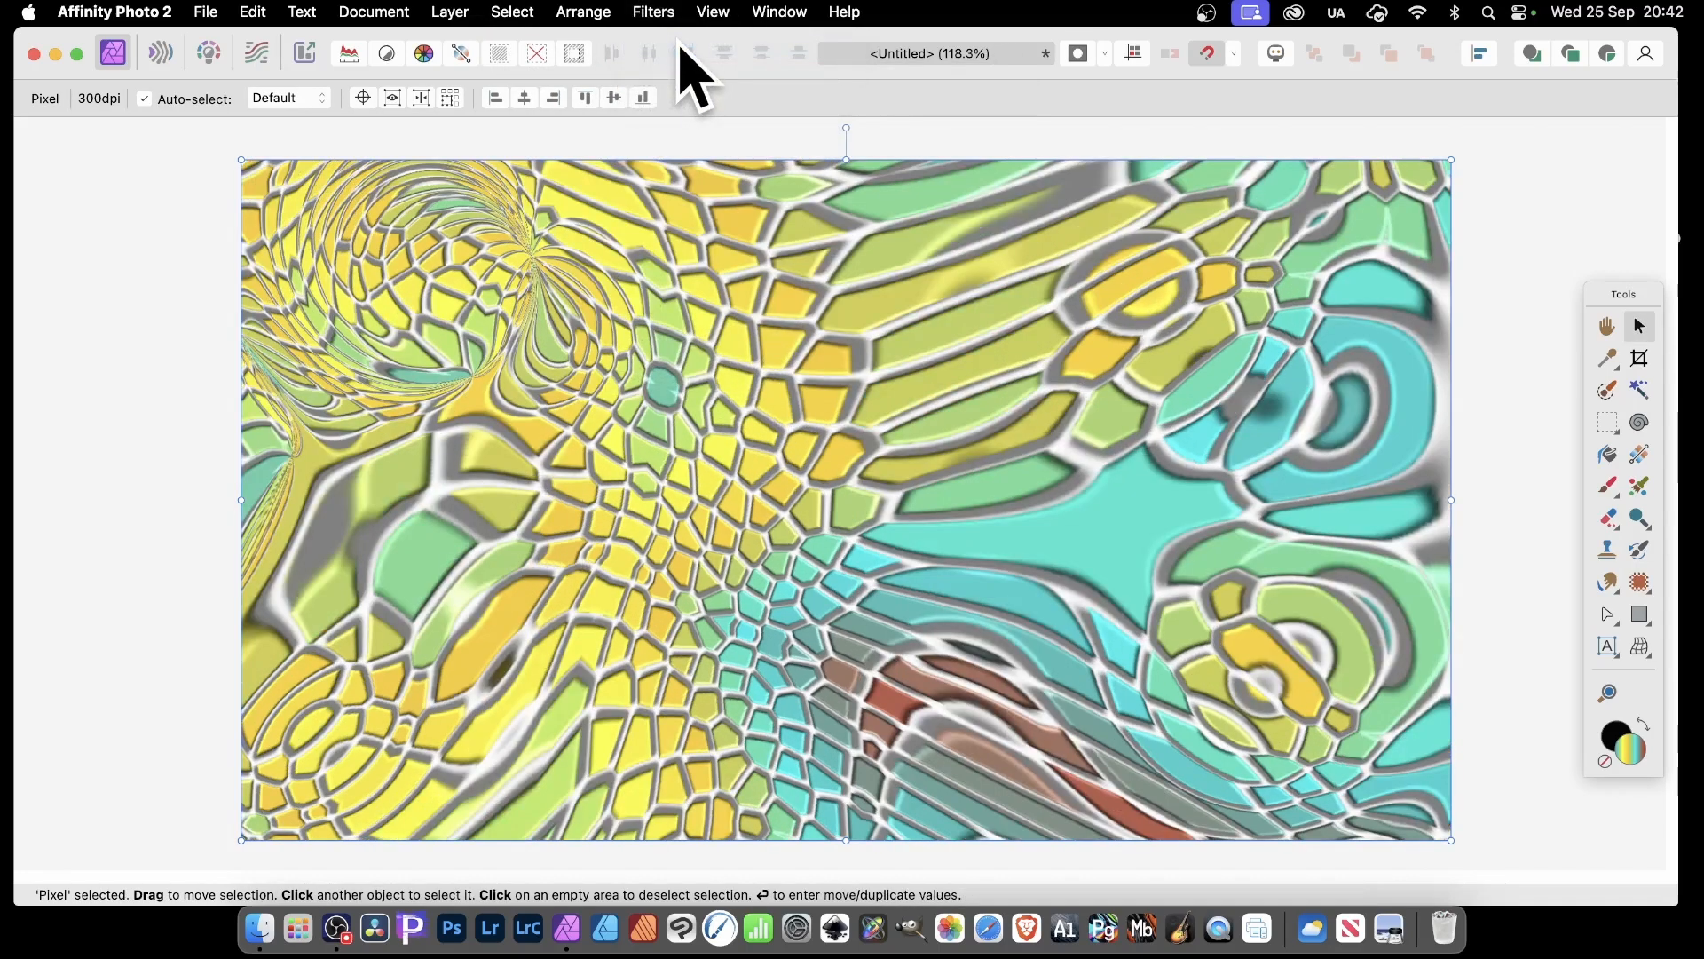
click(661, 11)
click(679, 50)
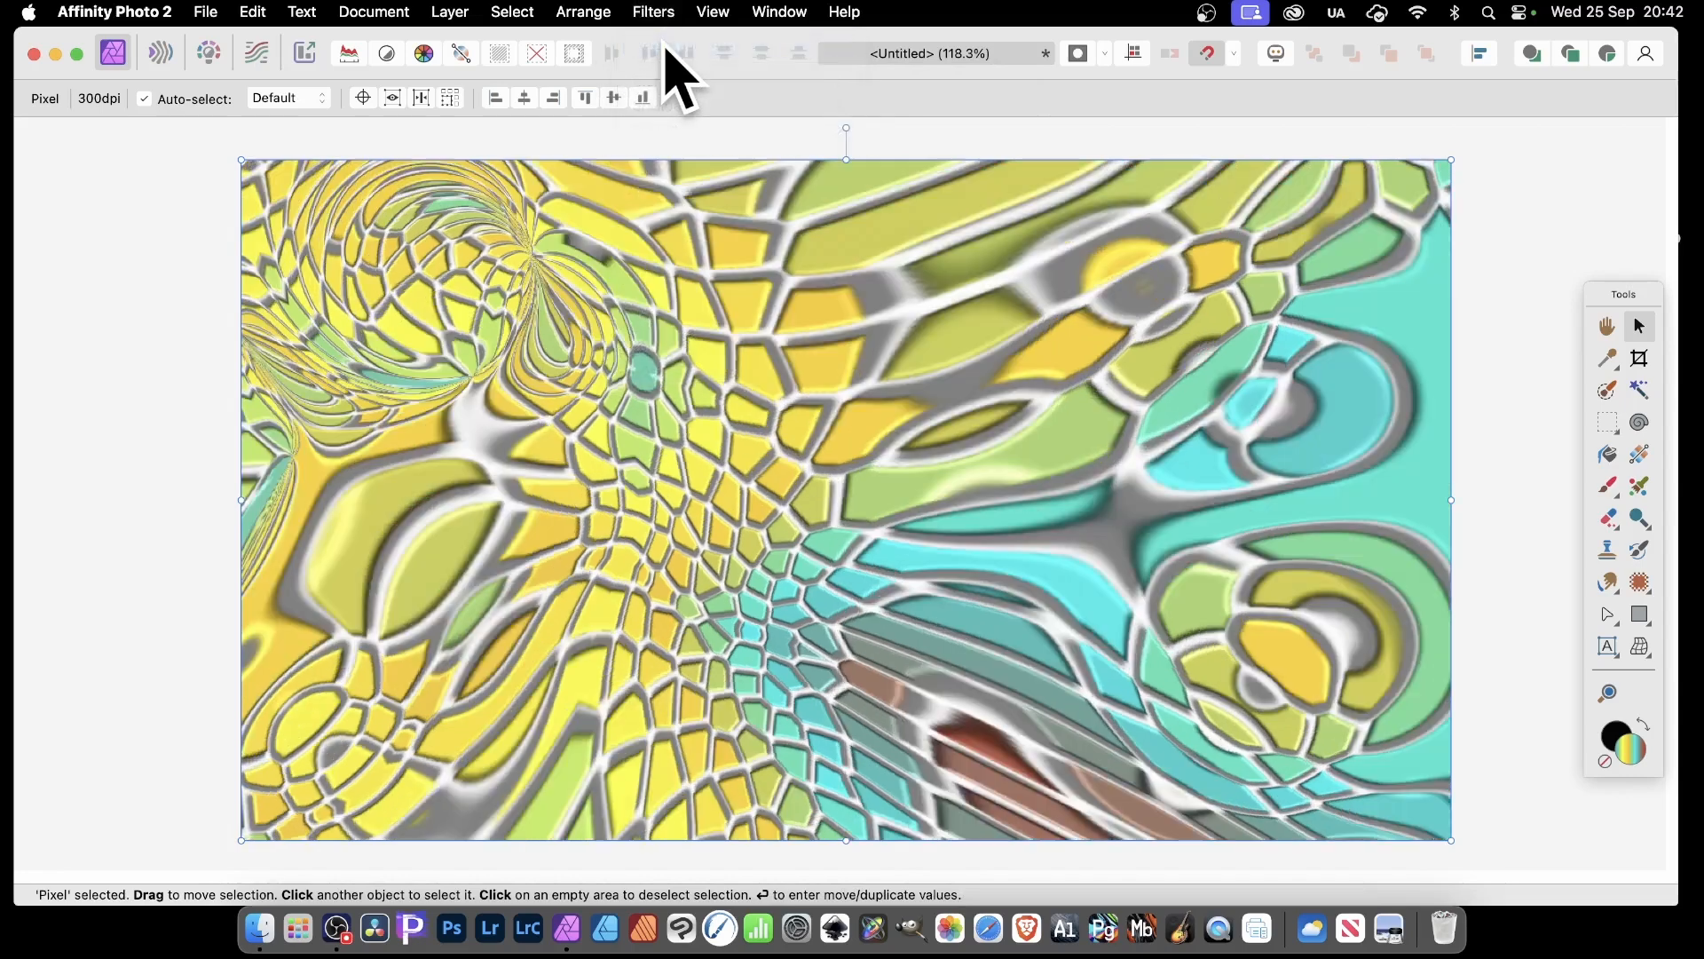
key(super+z)
key(super+z)
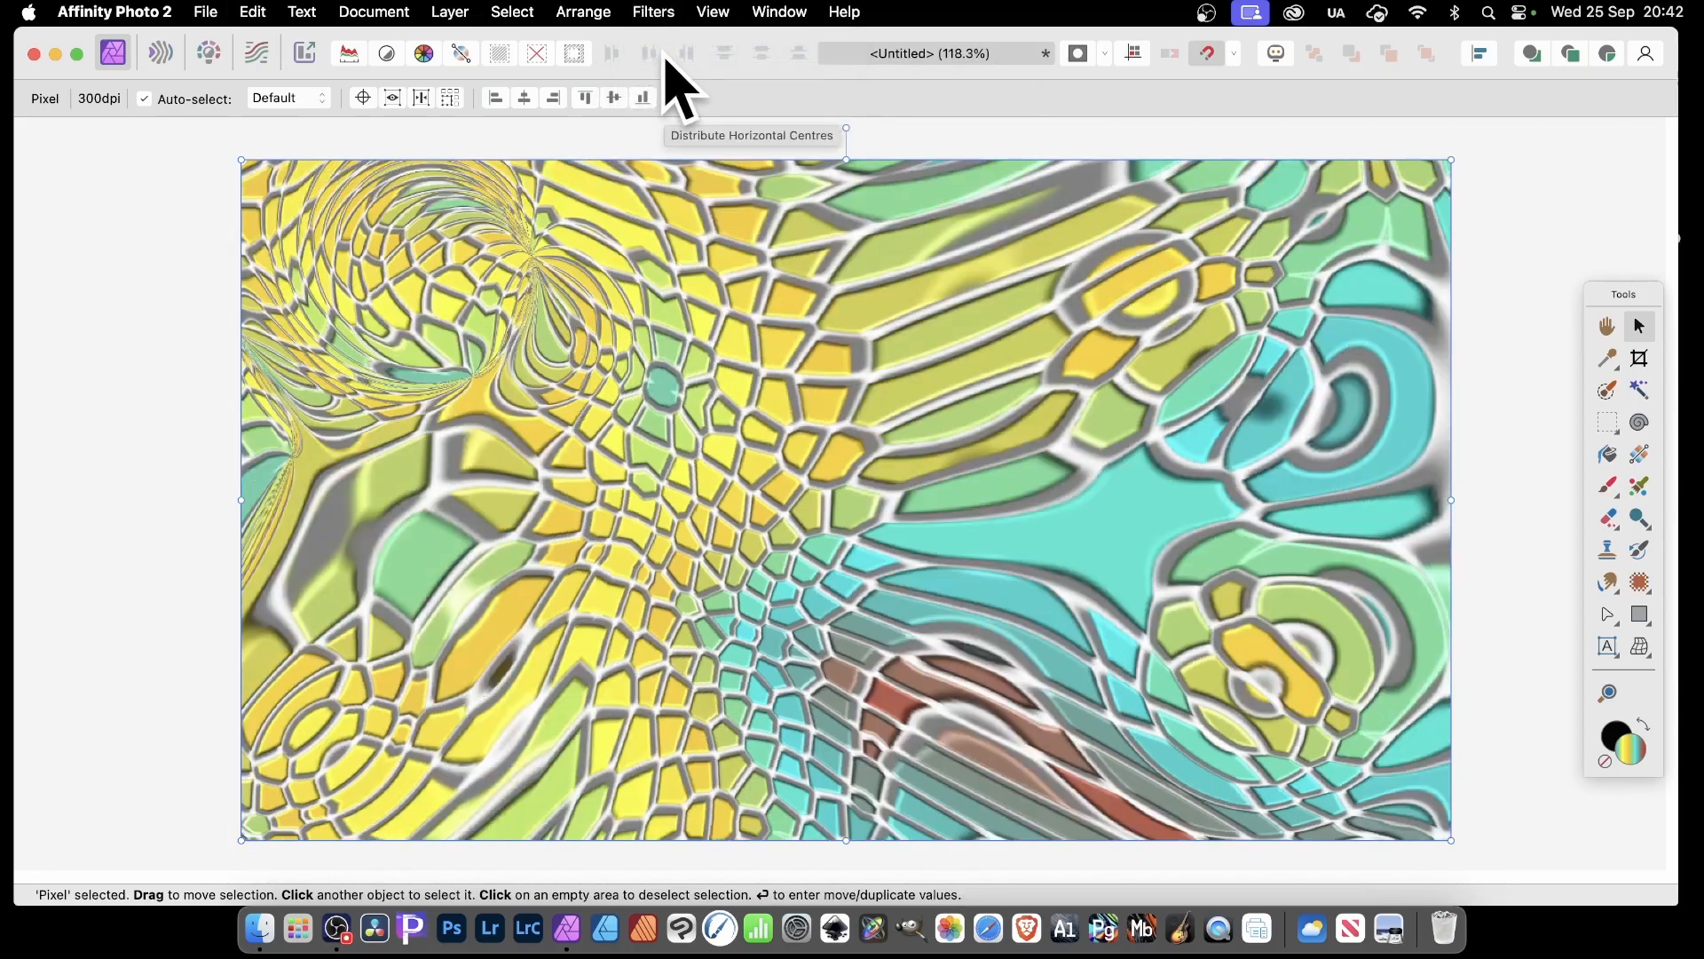
key(super+z)
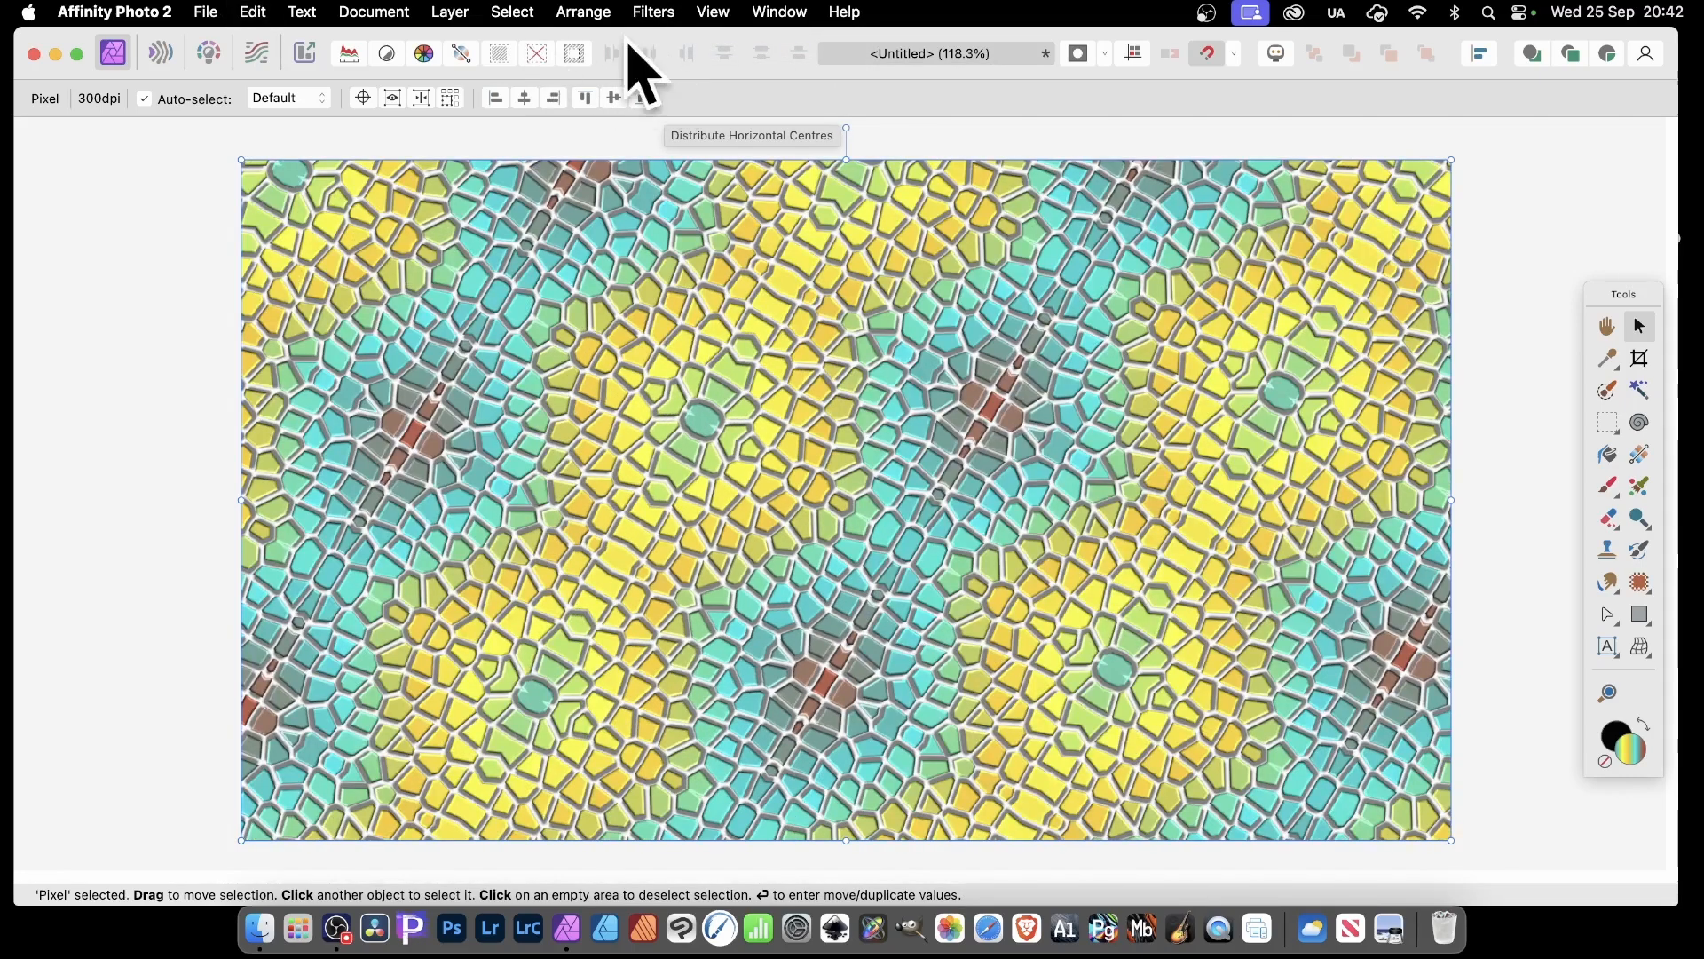
Step: Apply a Mirror distortion to the mosaic with 4 mirrors and its centre shifted left of the image's middle
click(654, 12)
mouse_move(670, 131)
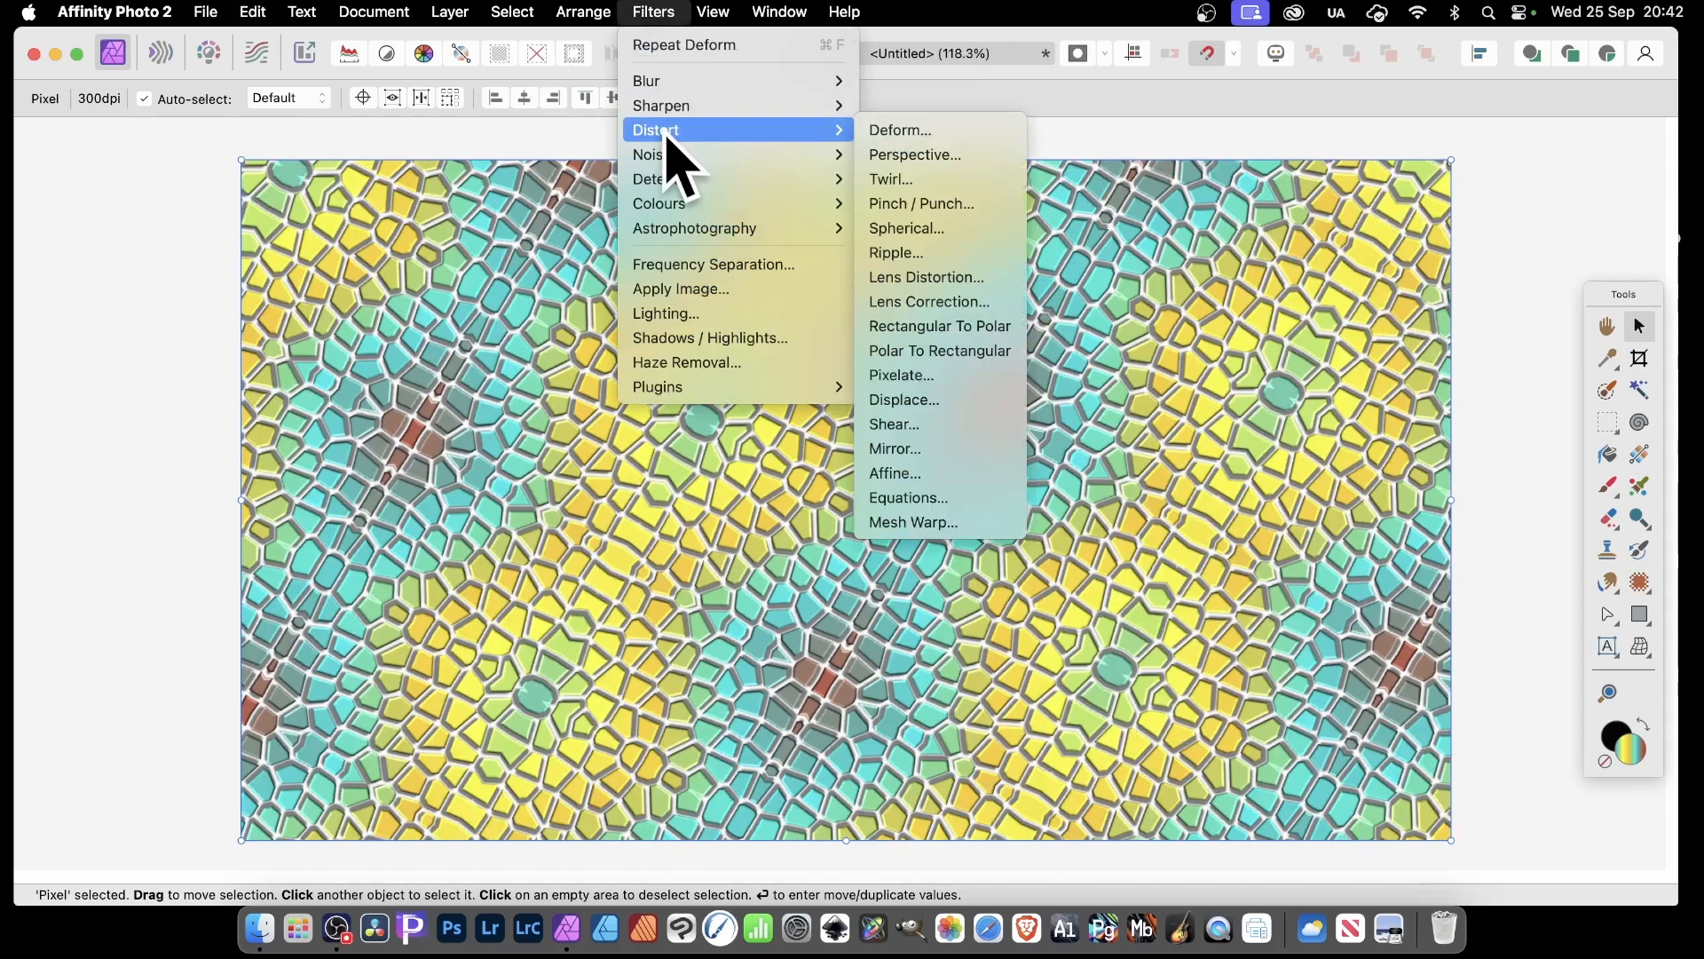
click(927, 448)
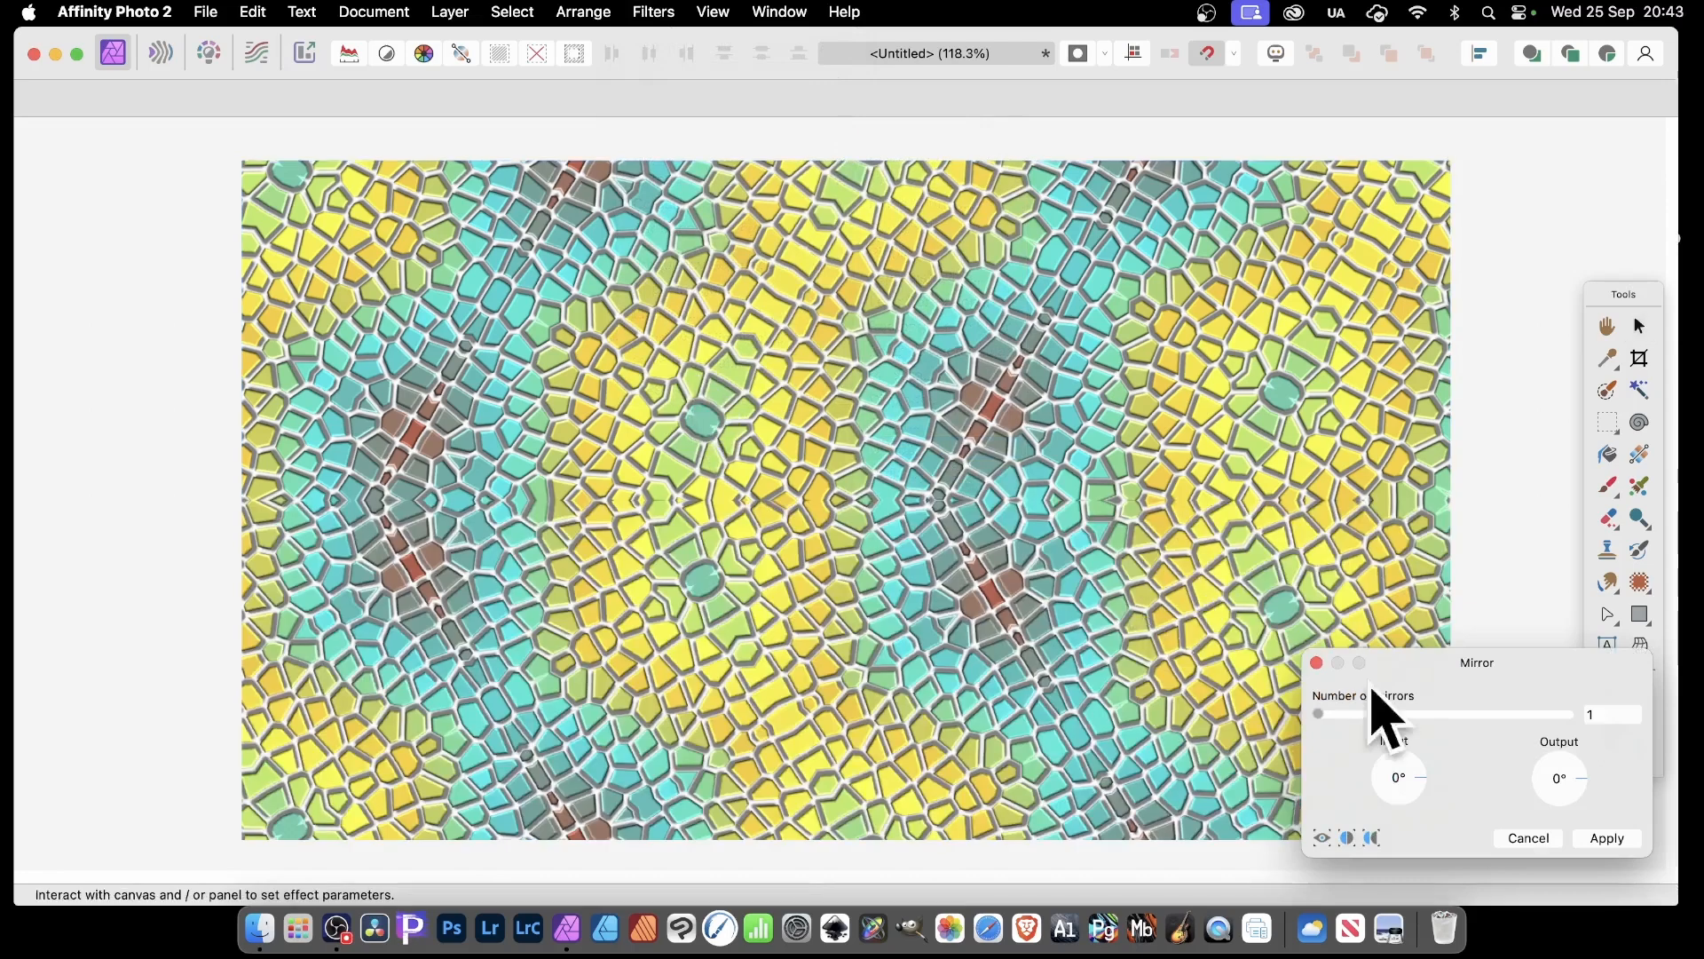
drag(1456, 667, 1087, 435)
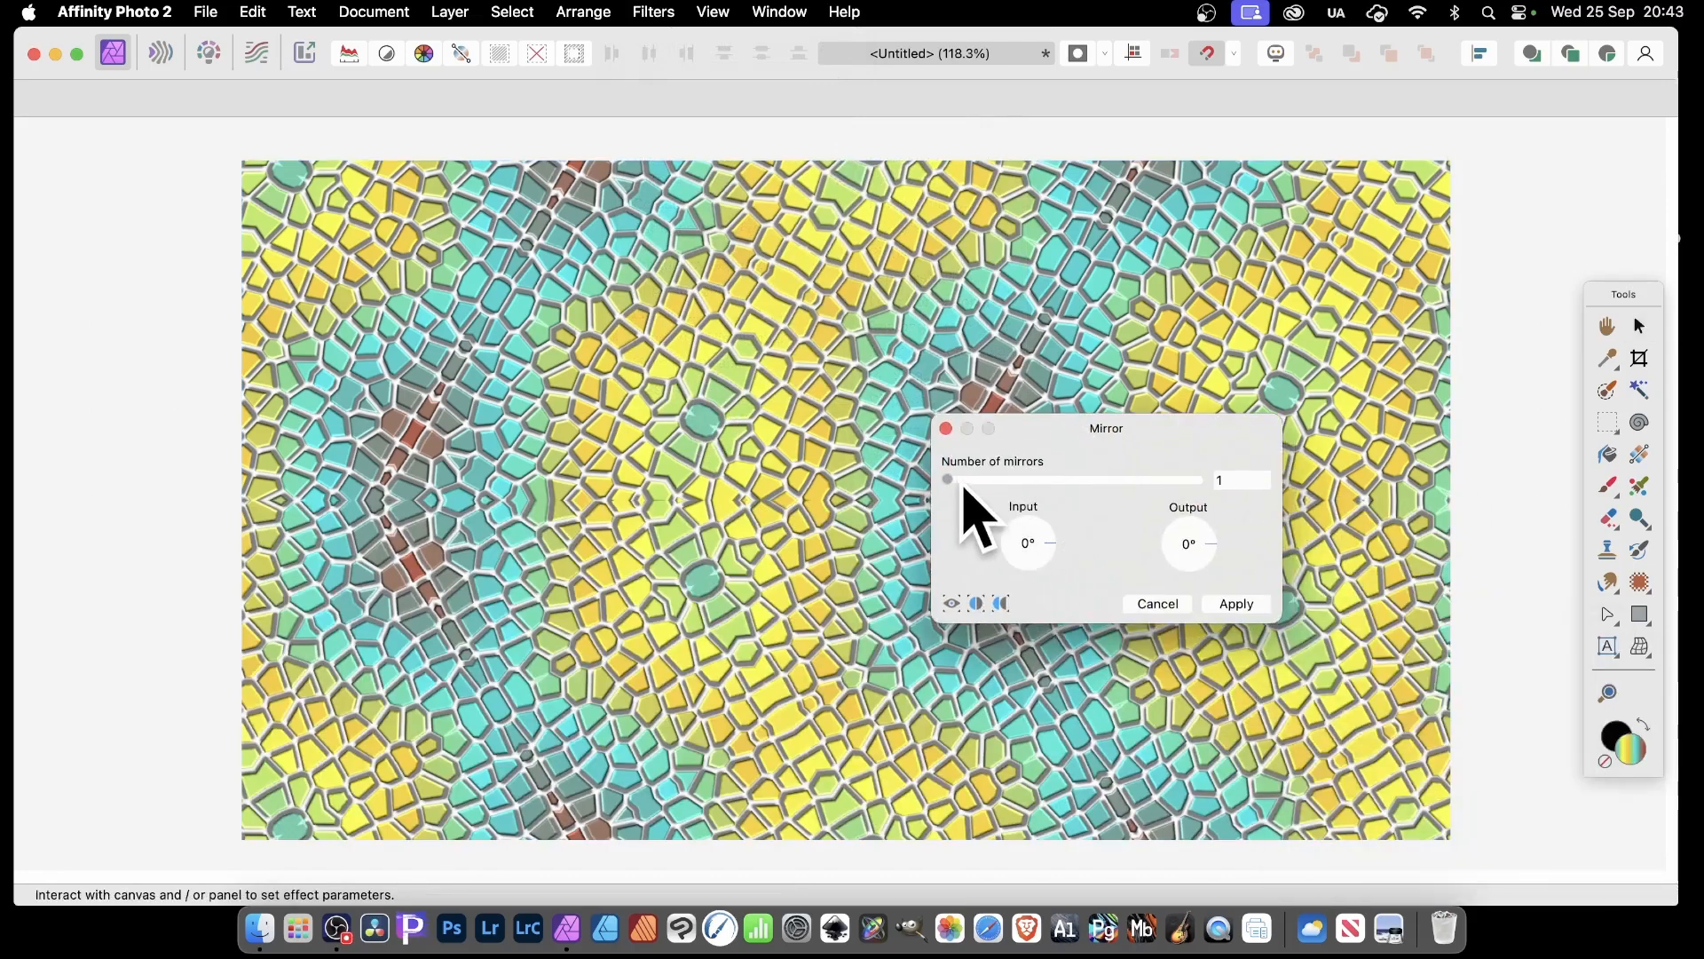
drag(961, 484, 990, 481)
drag(802, 523, 674, 535)
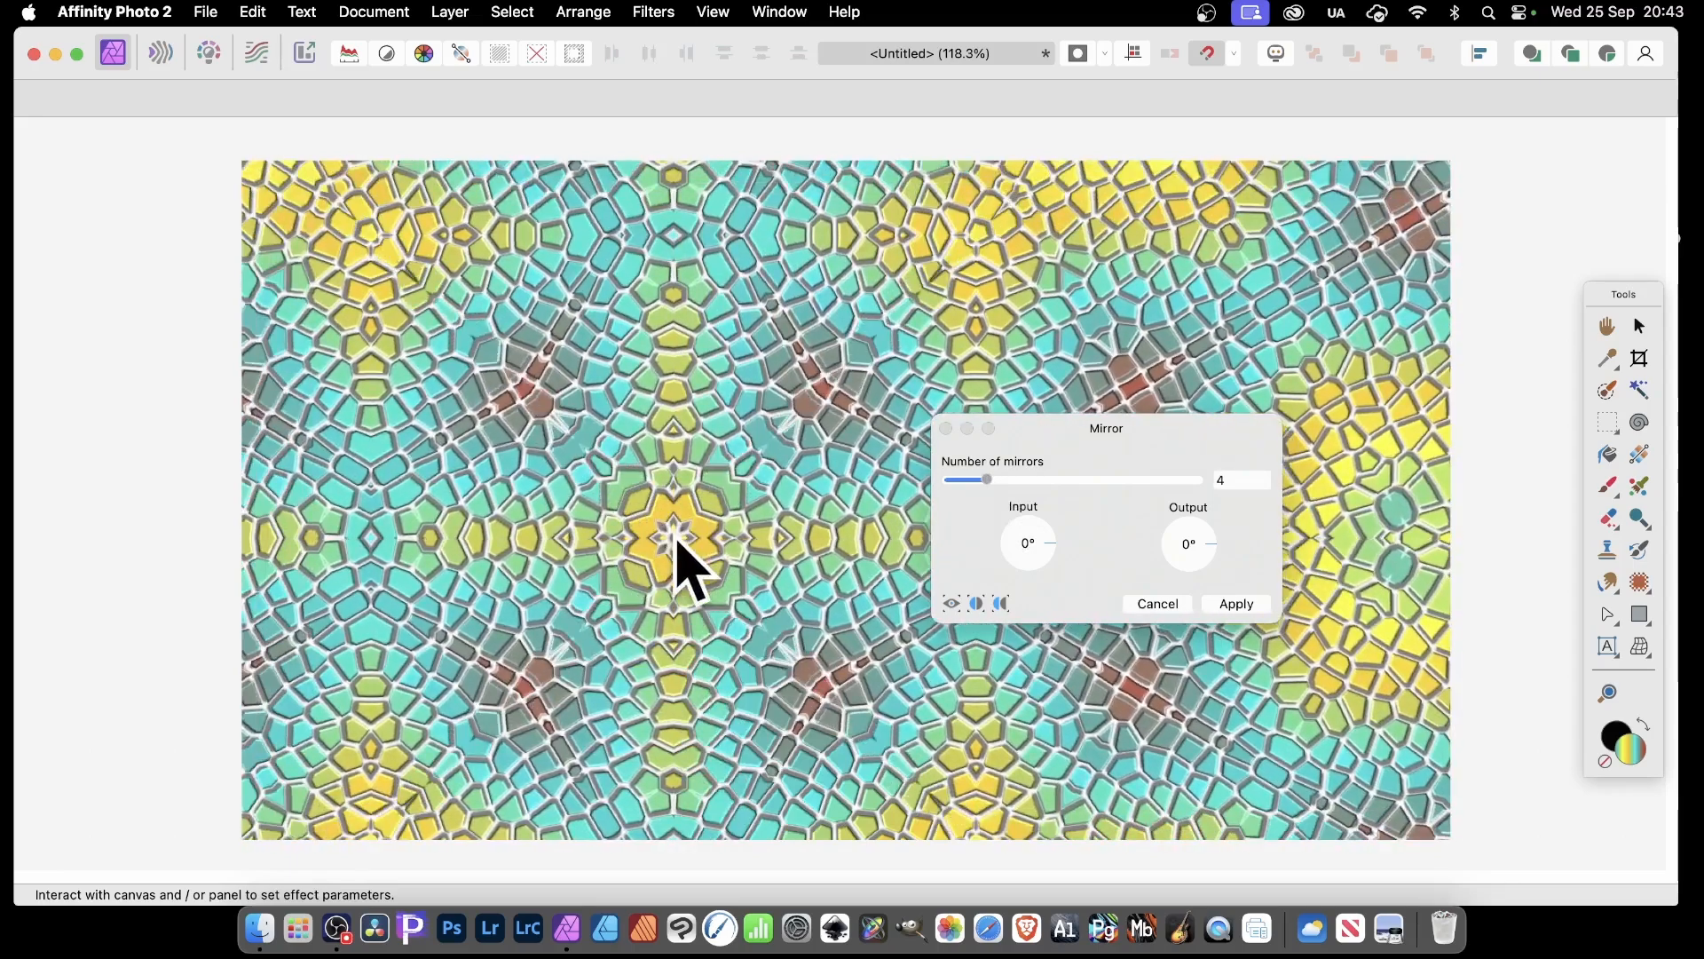
click(1236, 605)
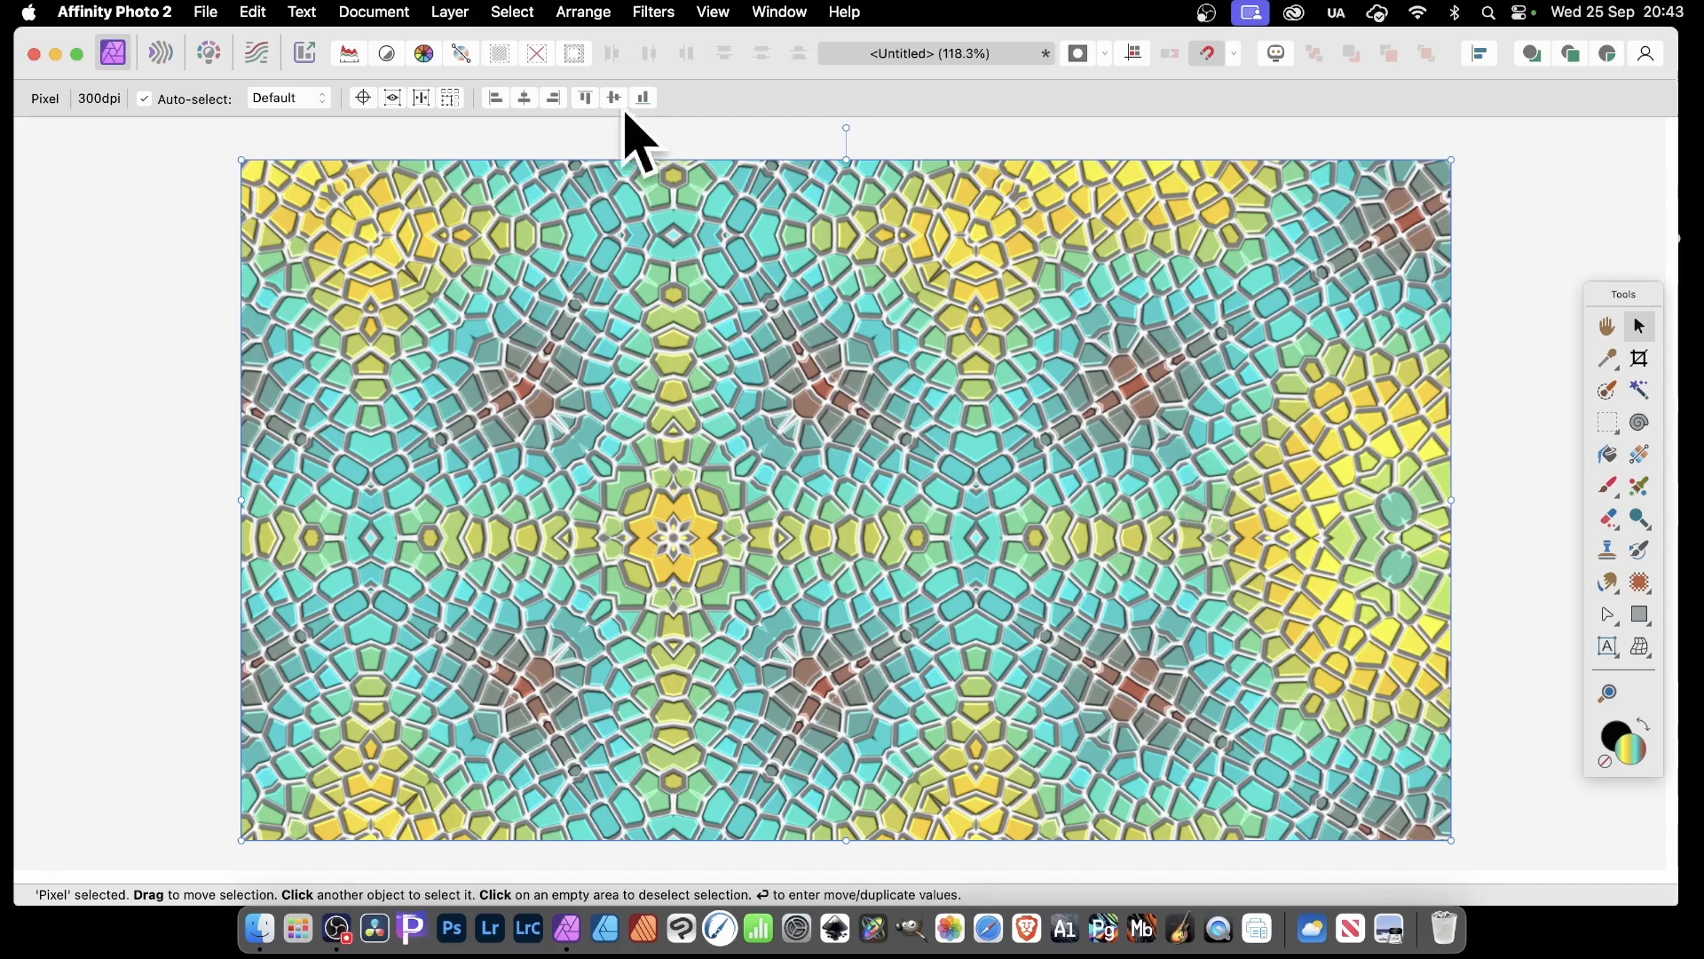
click(663, 12)
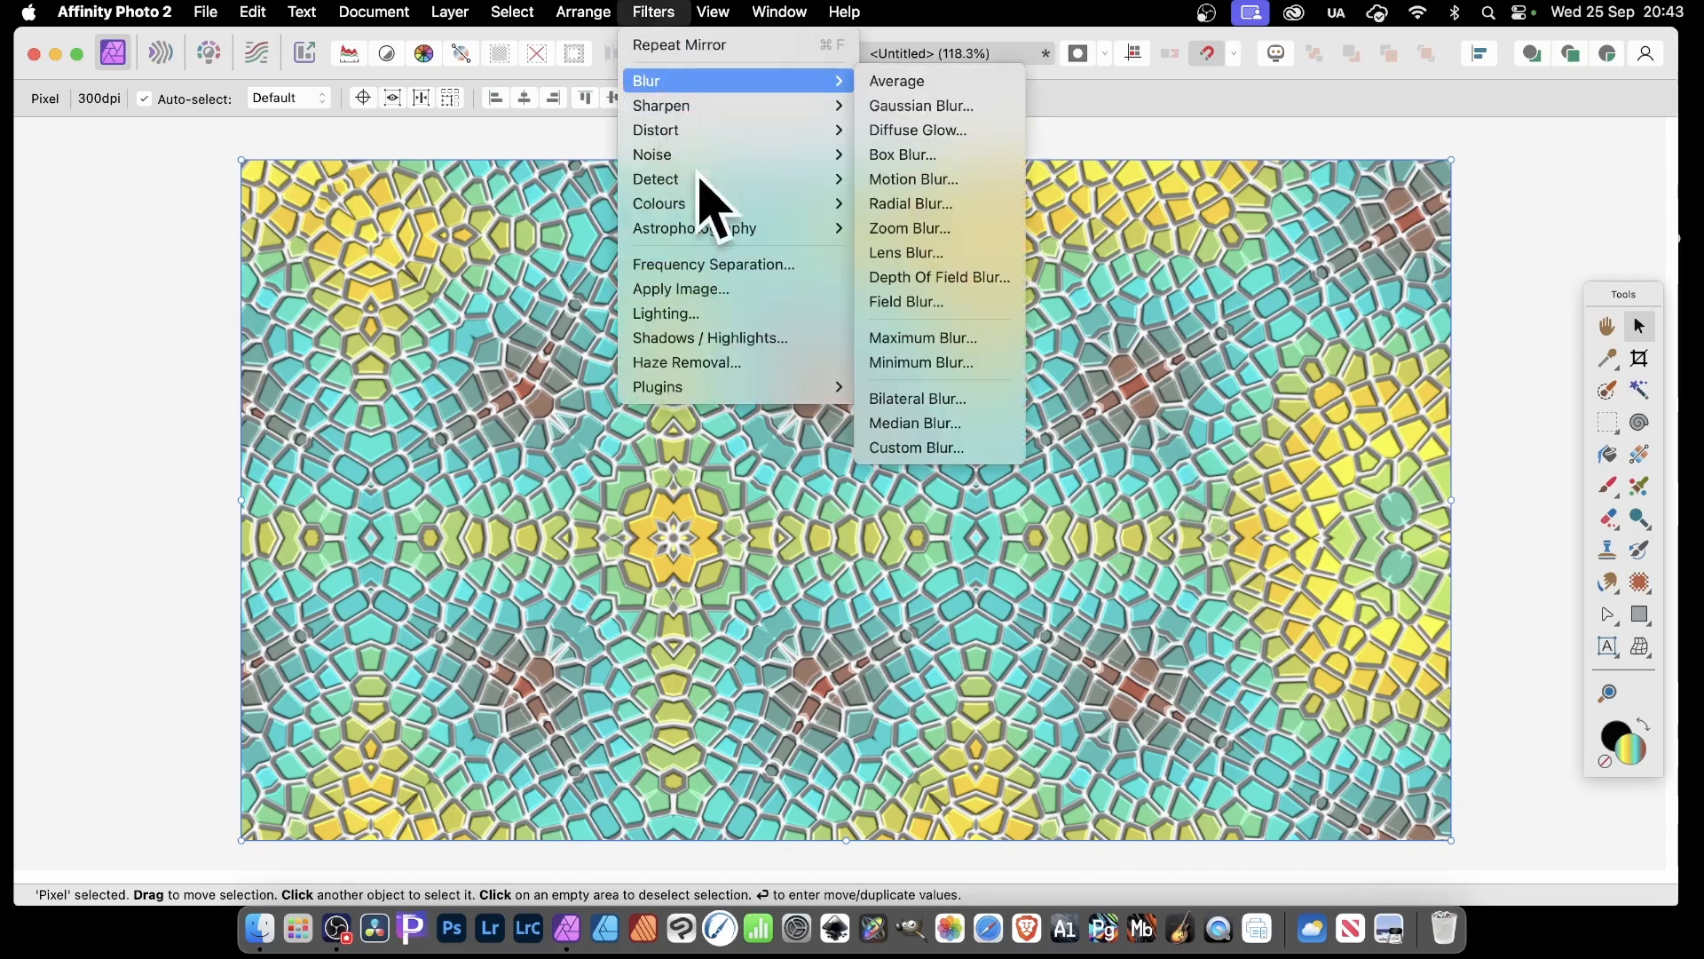
mouse_move(706, 206)
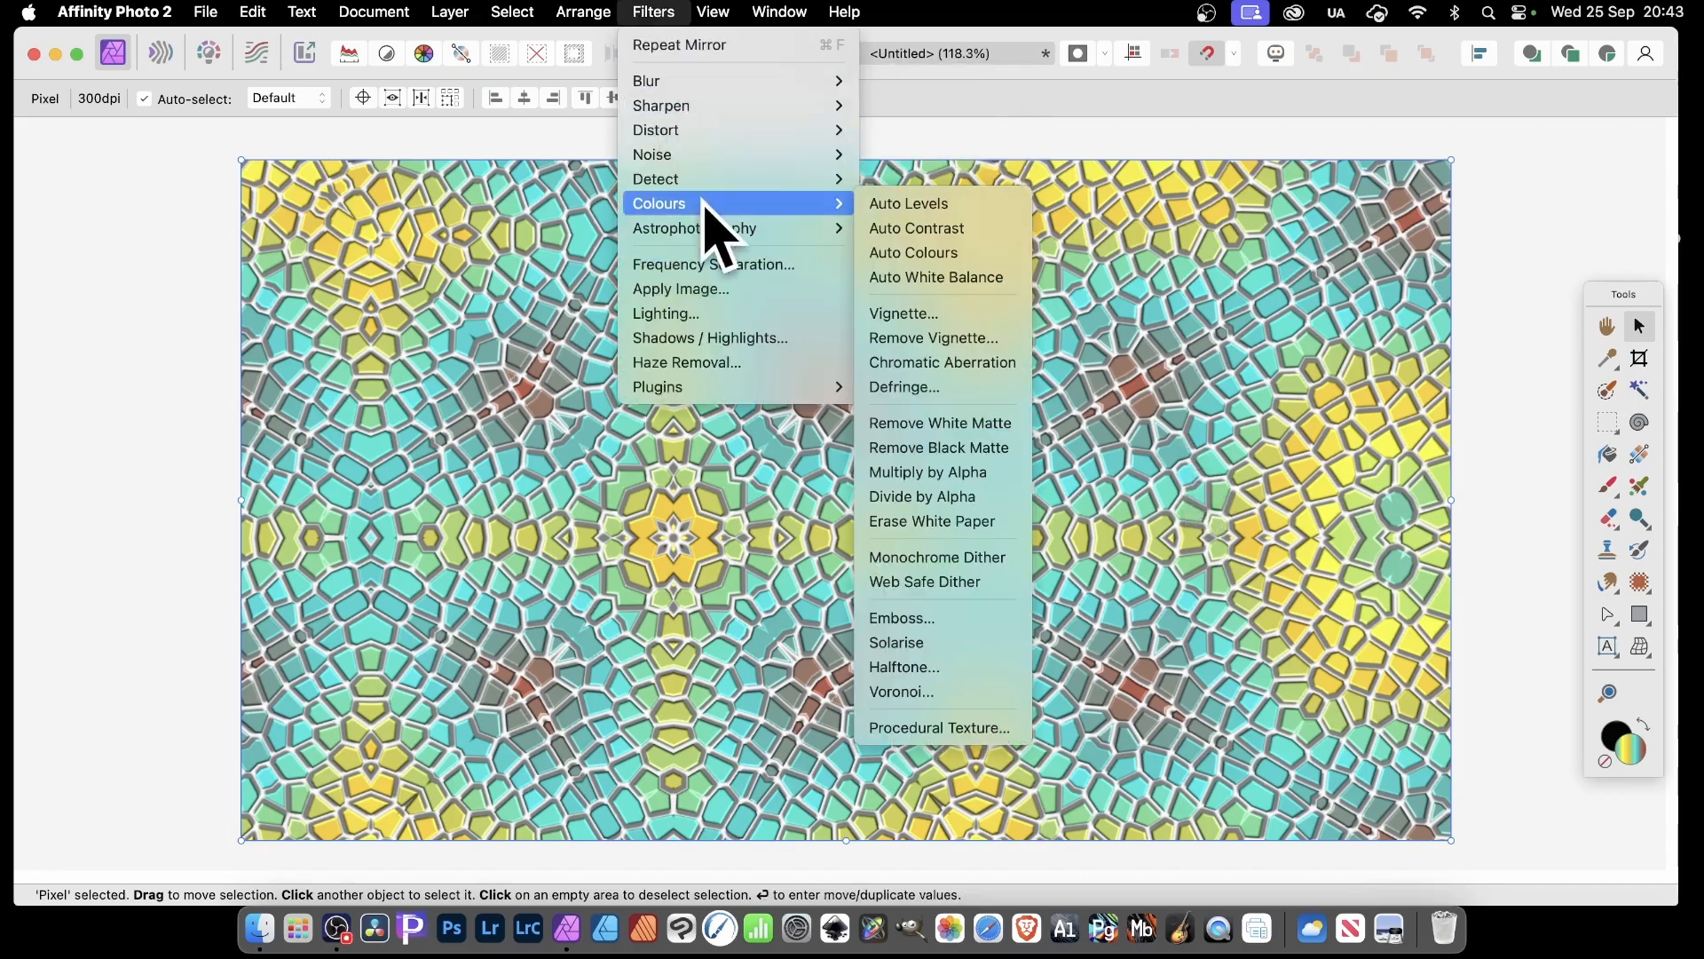
click(524, 326)
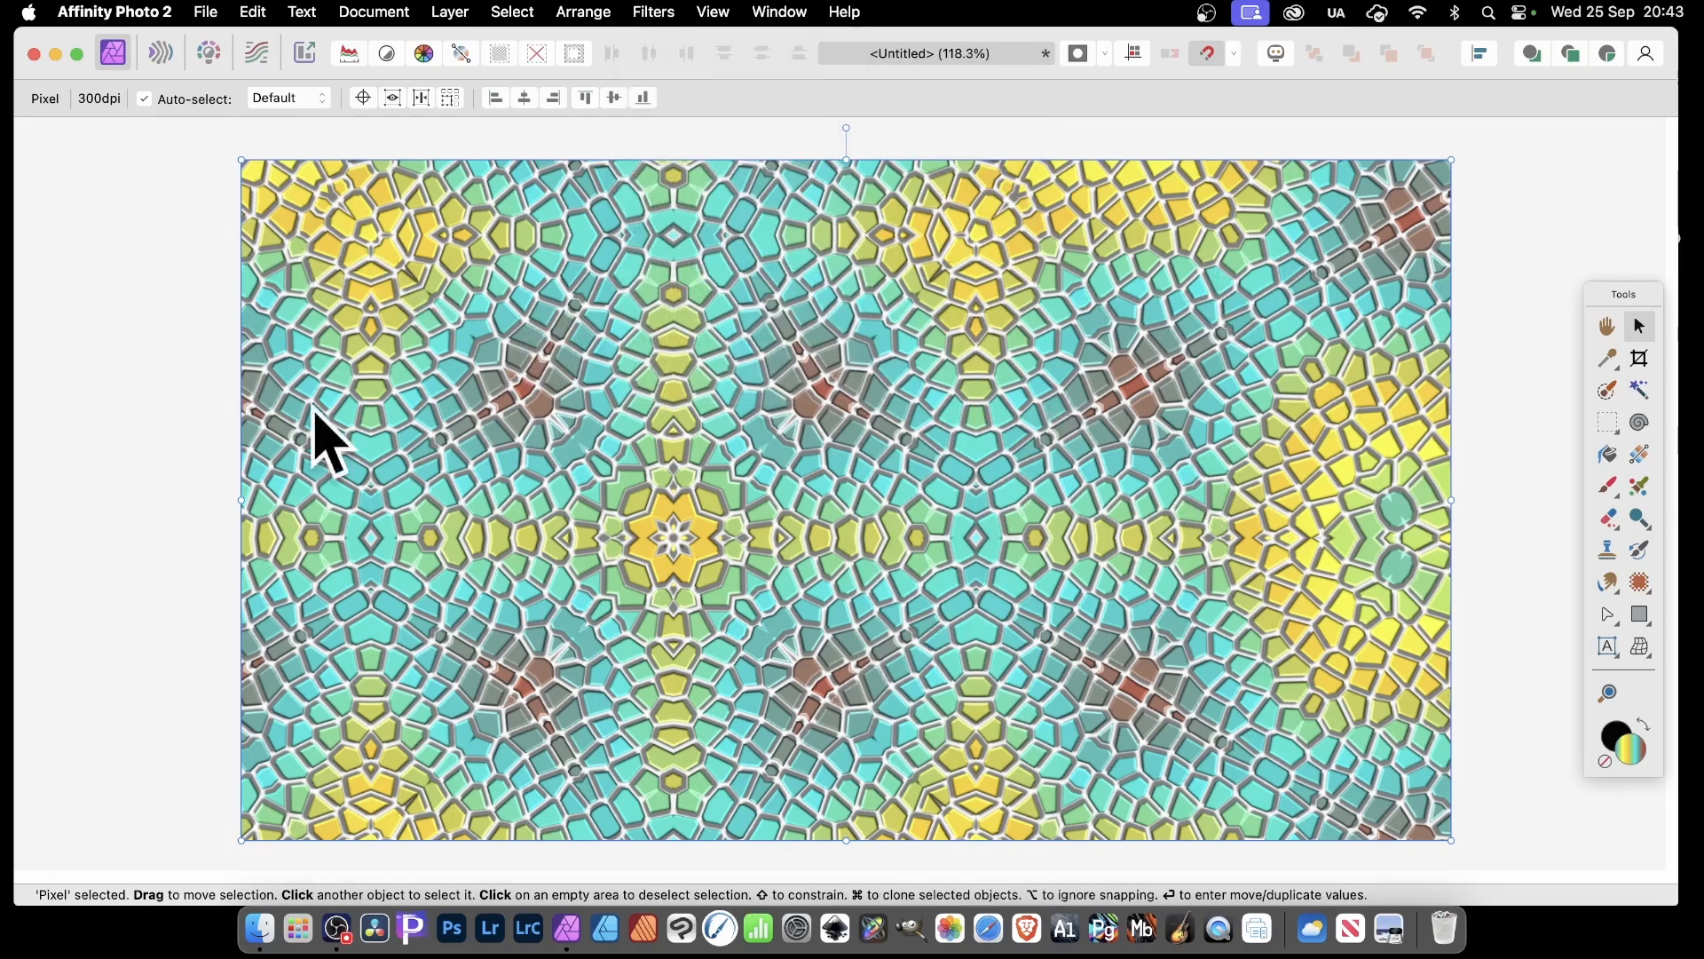
click(449, 12)
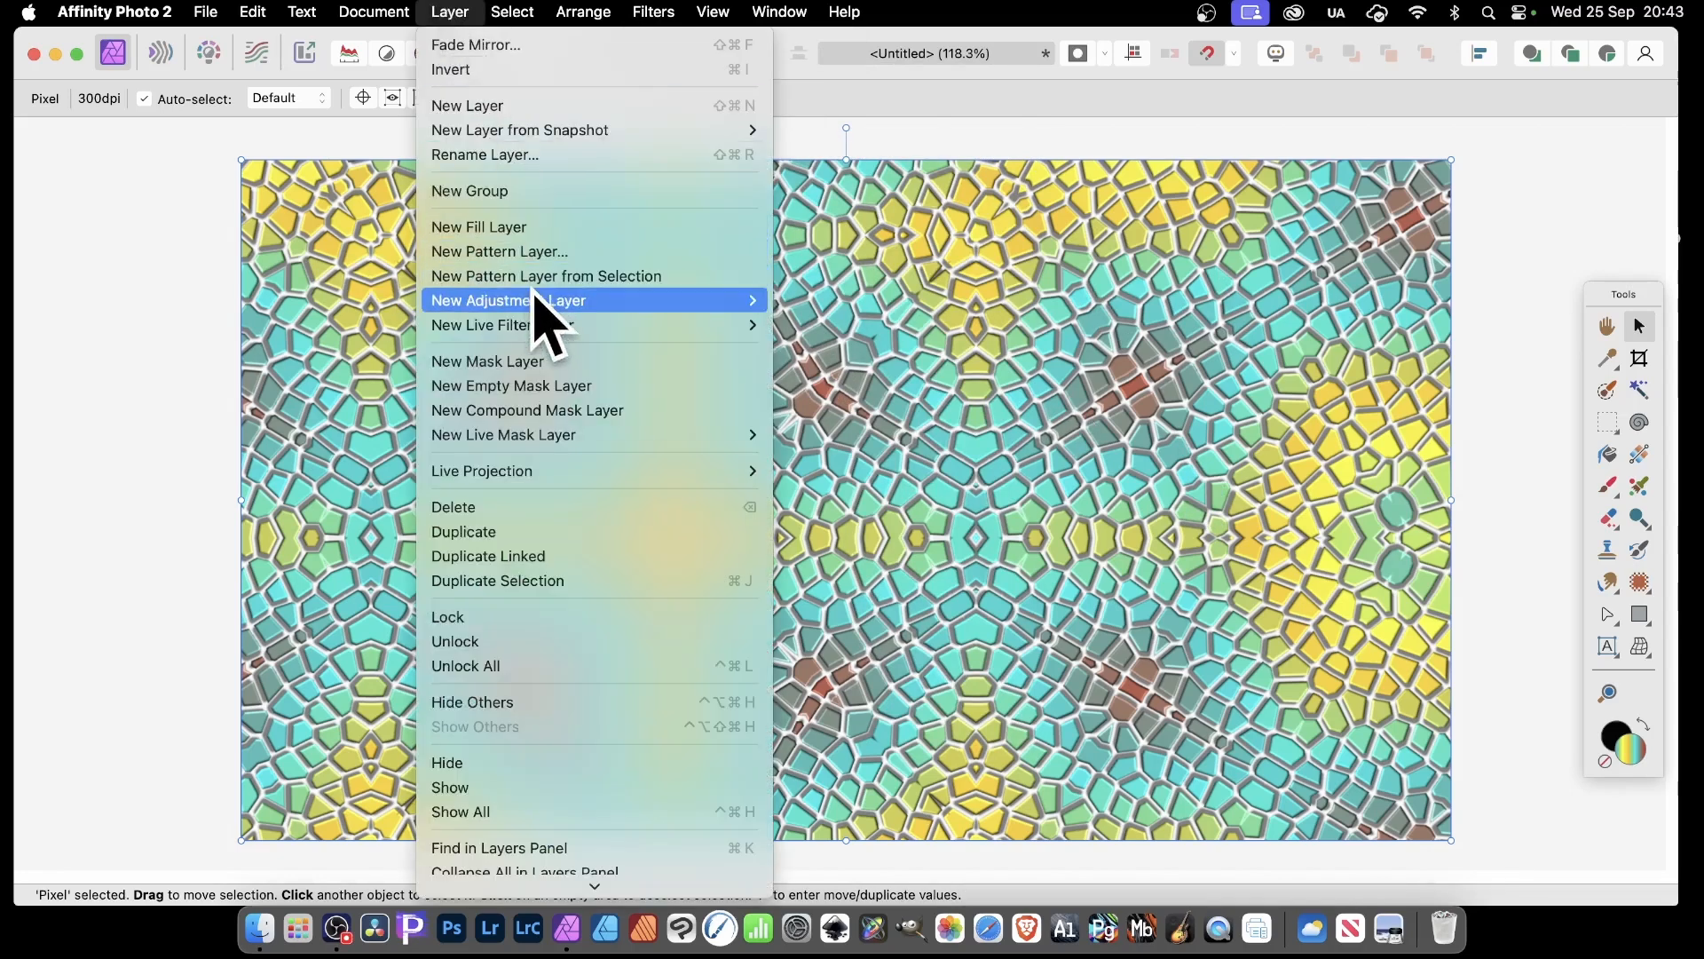
mouse_move(543, 306)
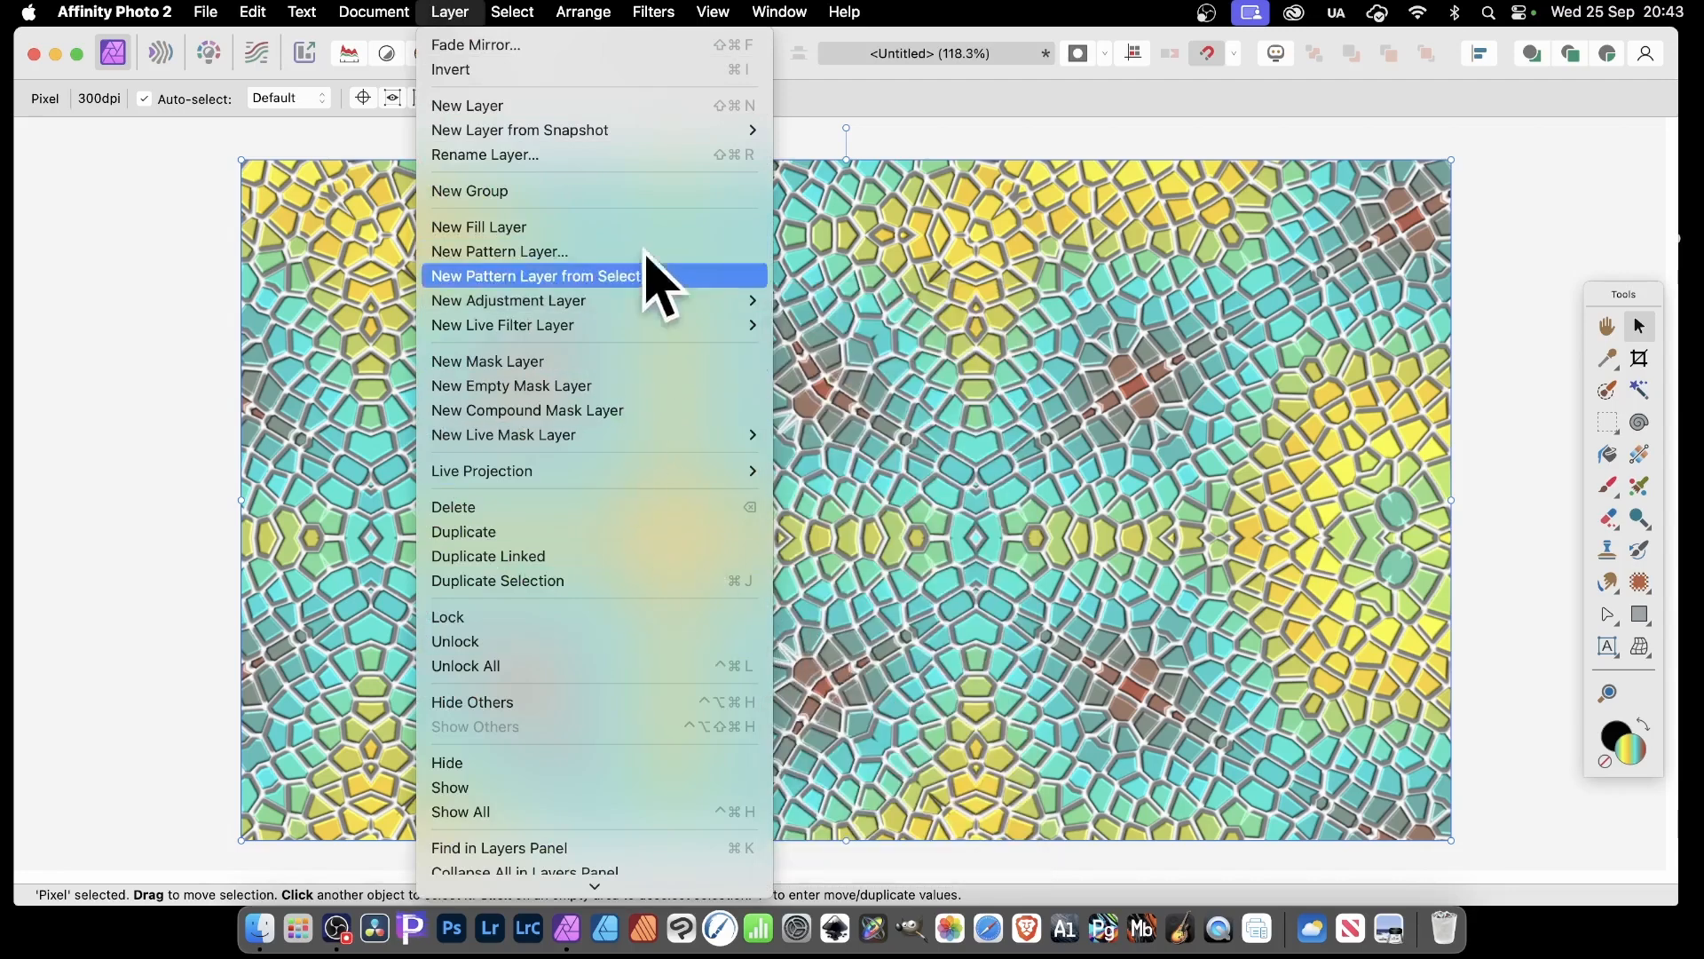
mouse_move(628, 304)
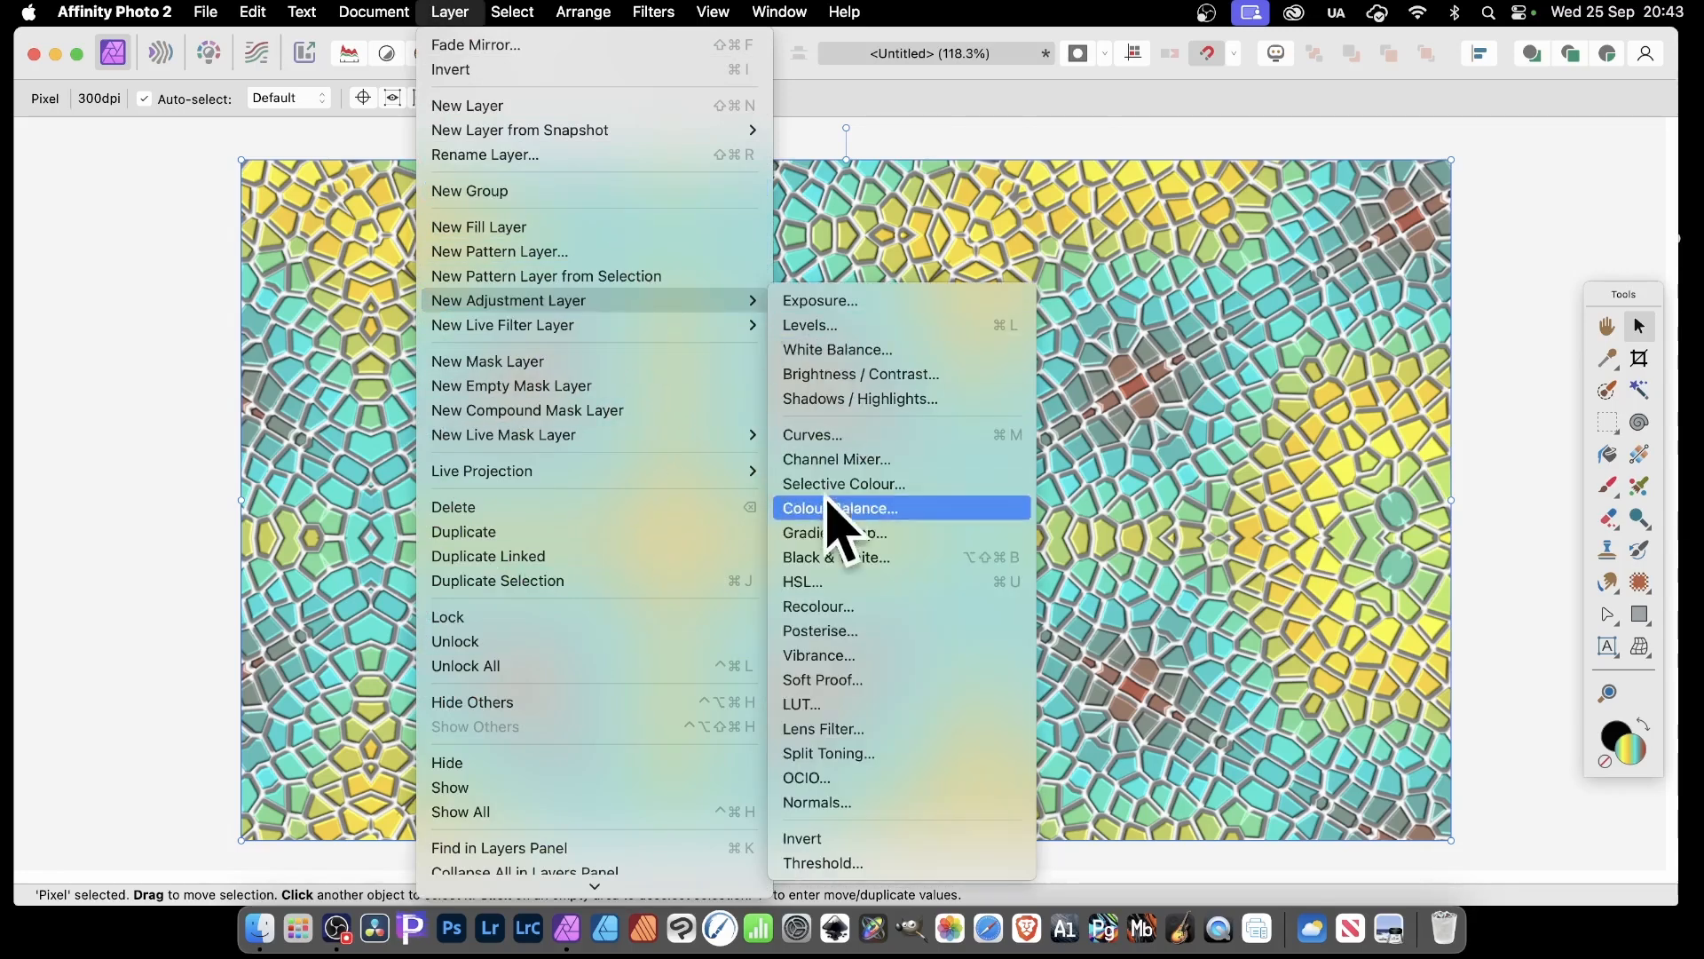
Step: Try a Recolour adjustment over the mosaic, shifting its hue through the spectrum to 343.6°, and delete the adjustment
click(825, 608)
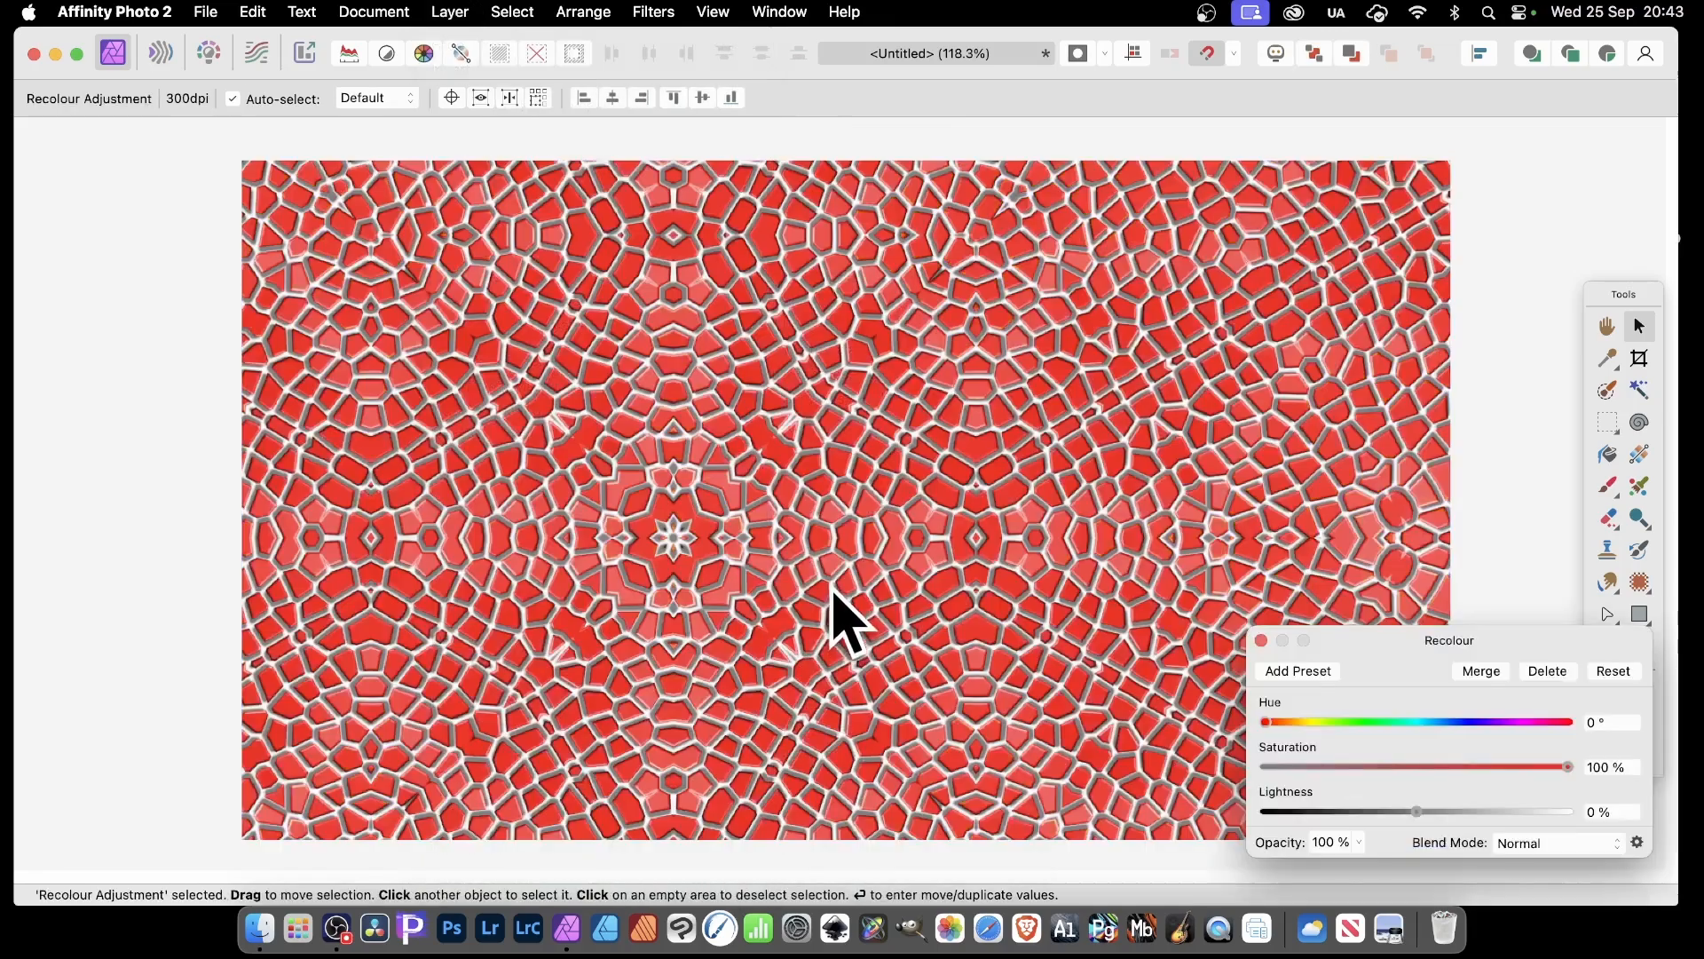
drag(1401, 655, 1101, 413)
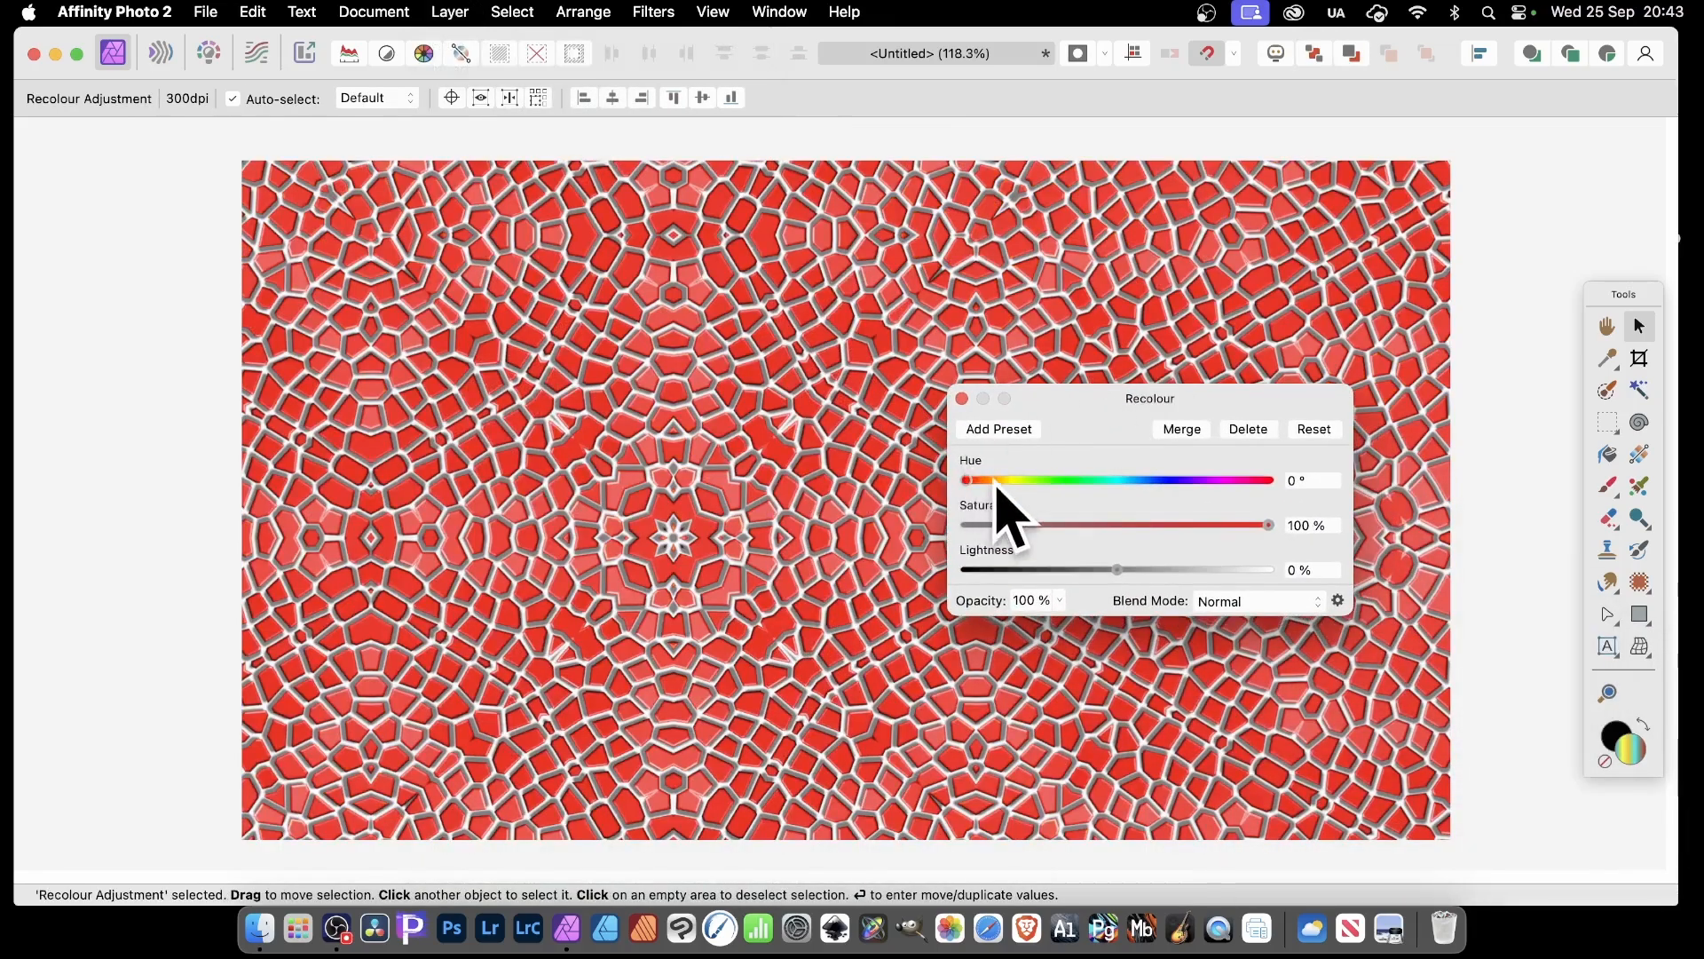
drag(1009, 484, 1256, 487)
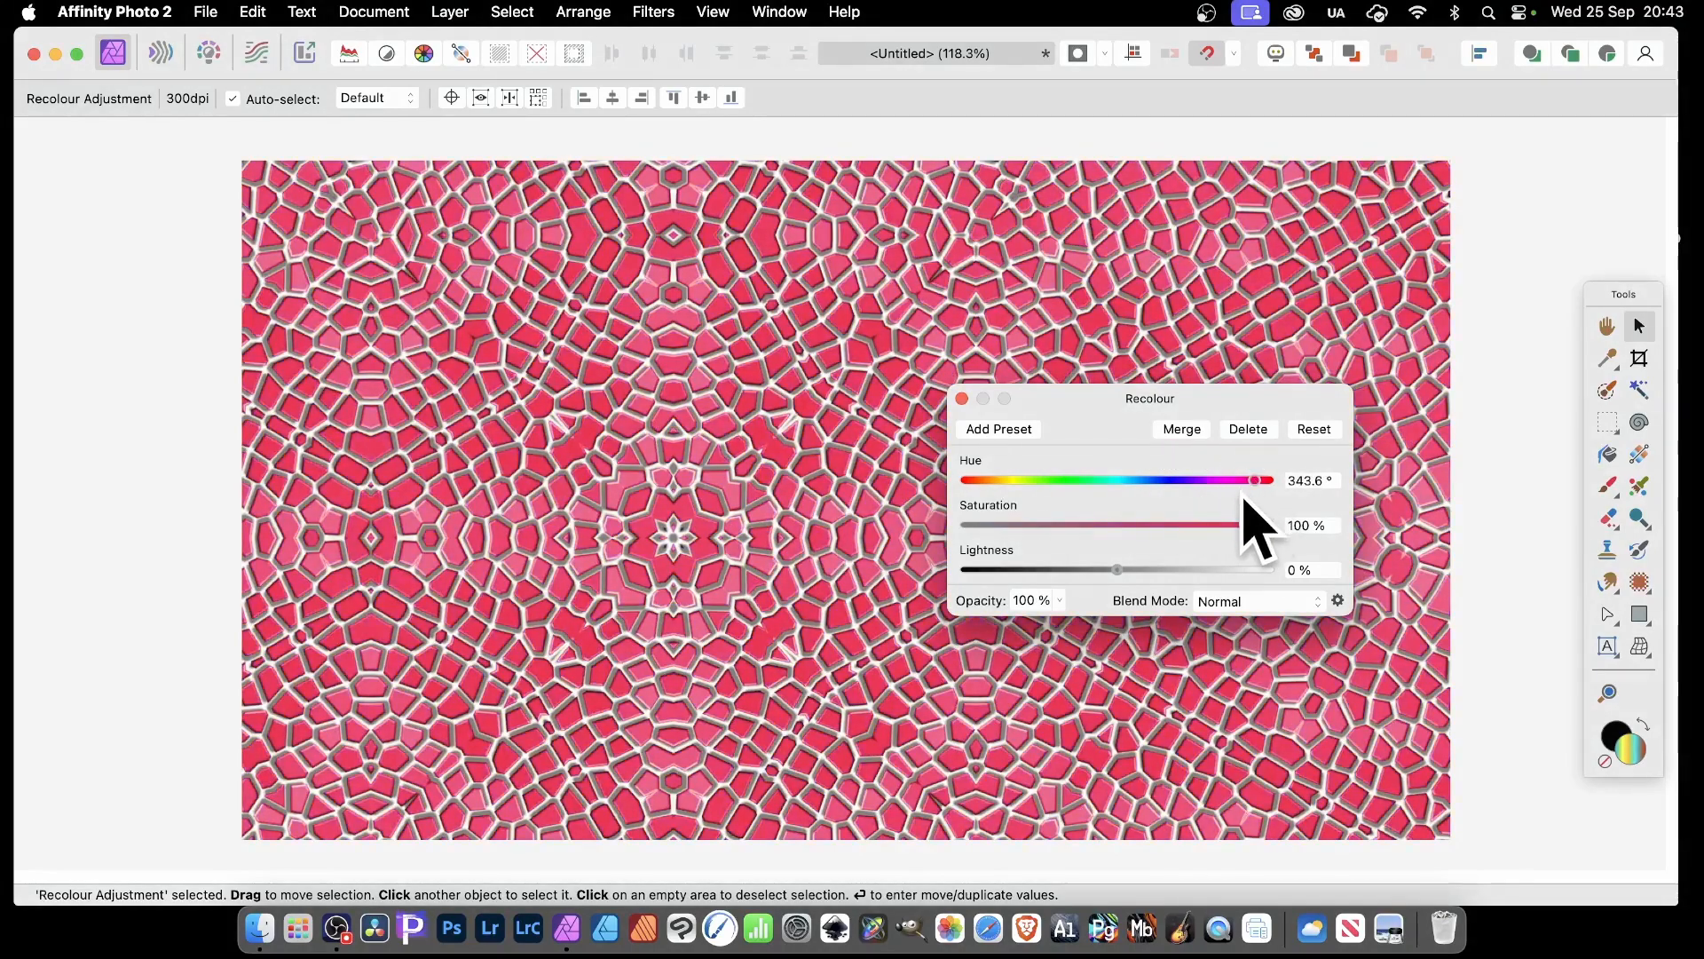
click(962, 399)
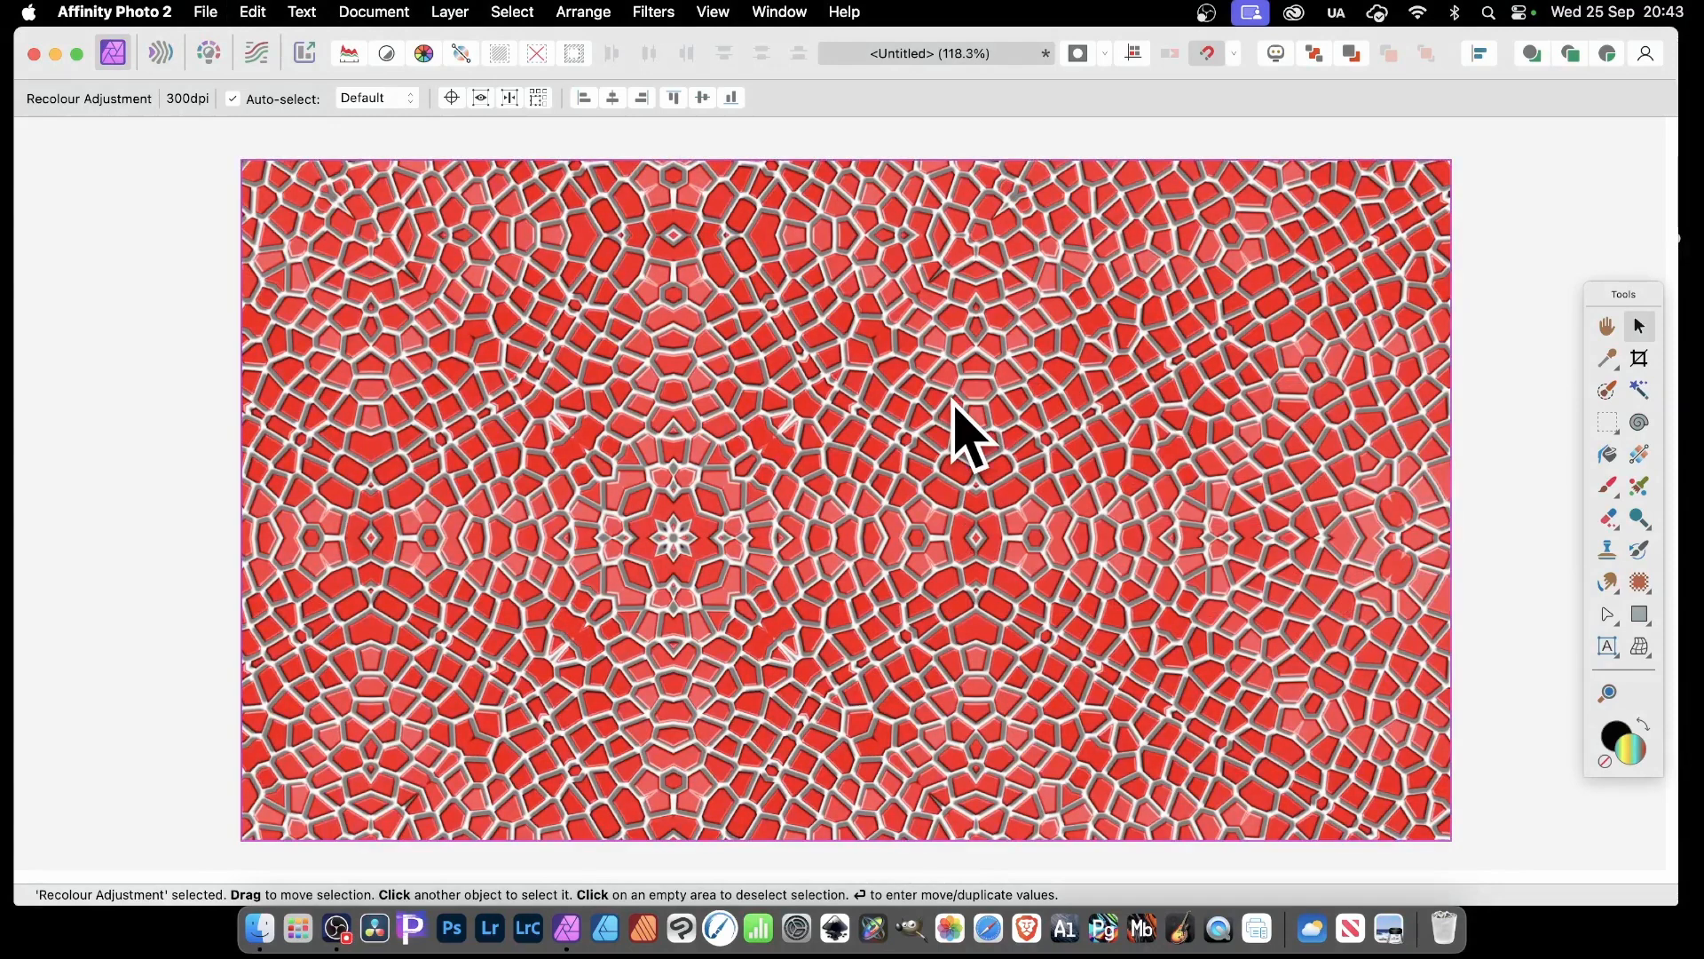
key(Delete)
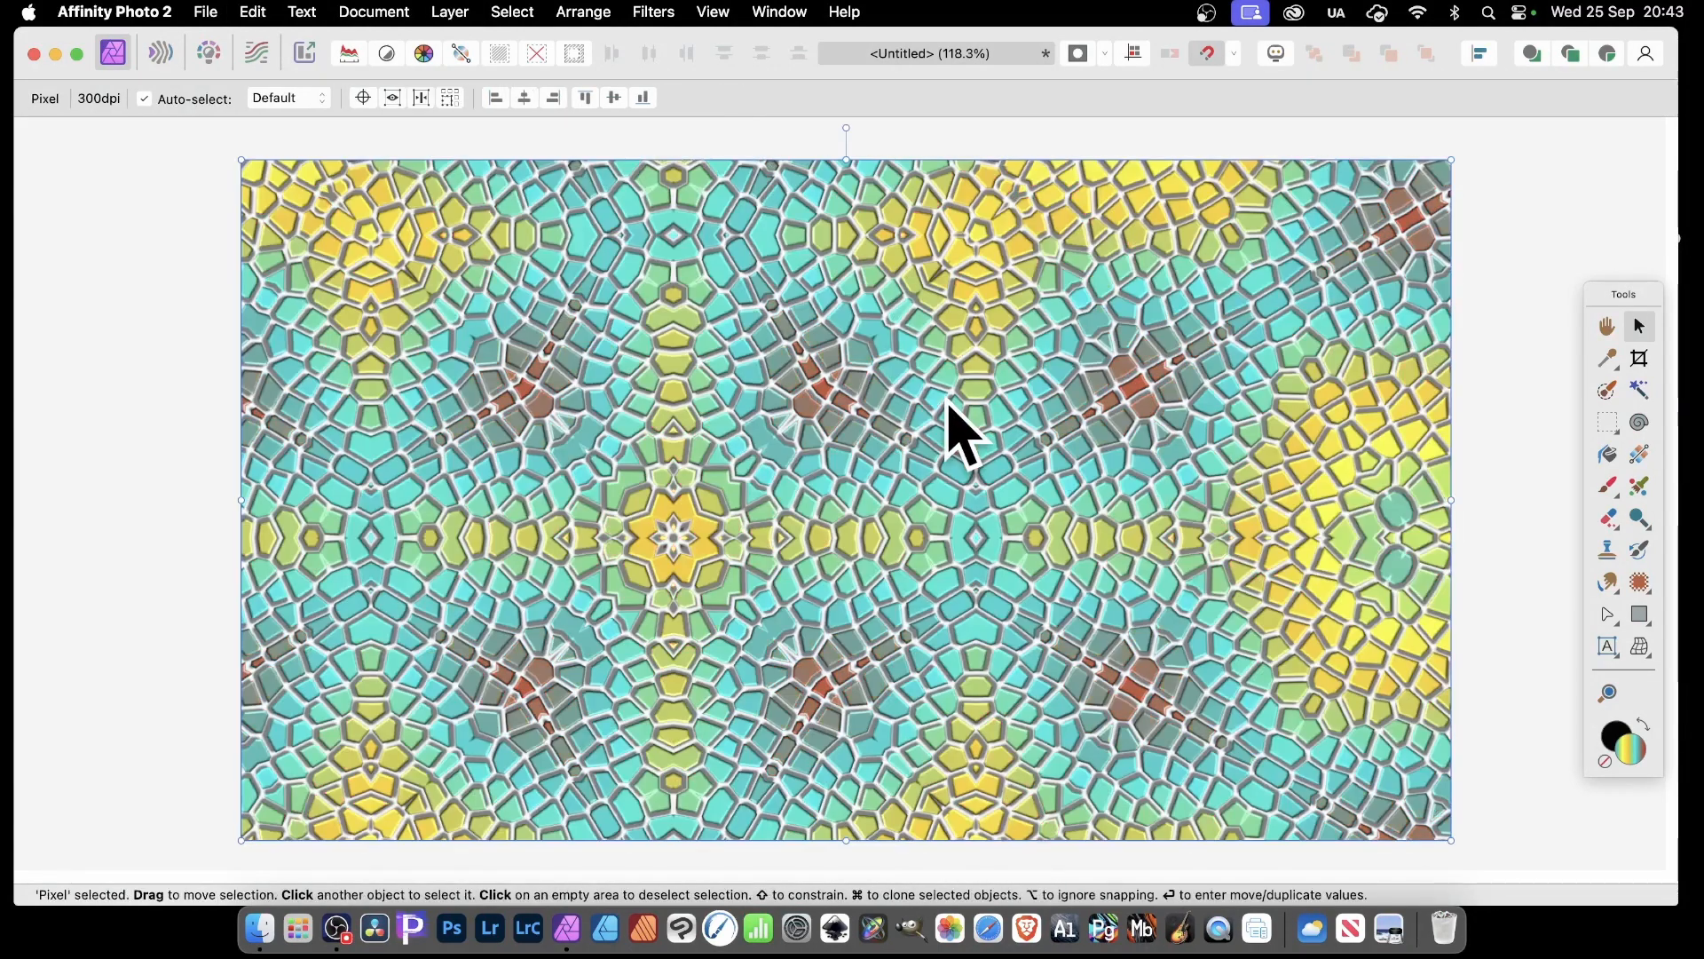
Step: Try a live Displace filter on the mosaic with its map loaded from the layers beneath, at strengths of 209.1 px and -117.6 px
click(449, 11)
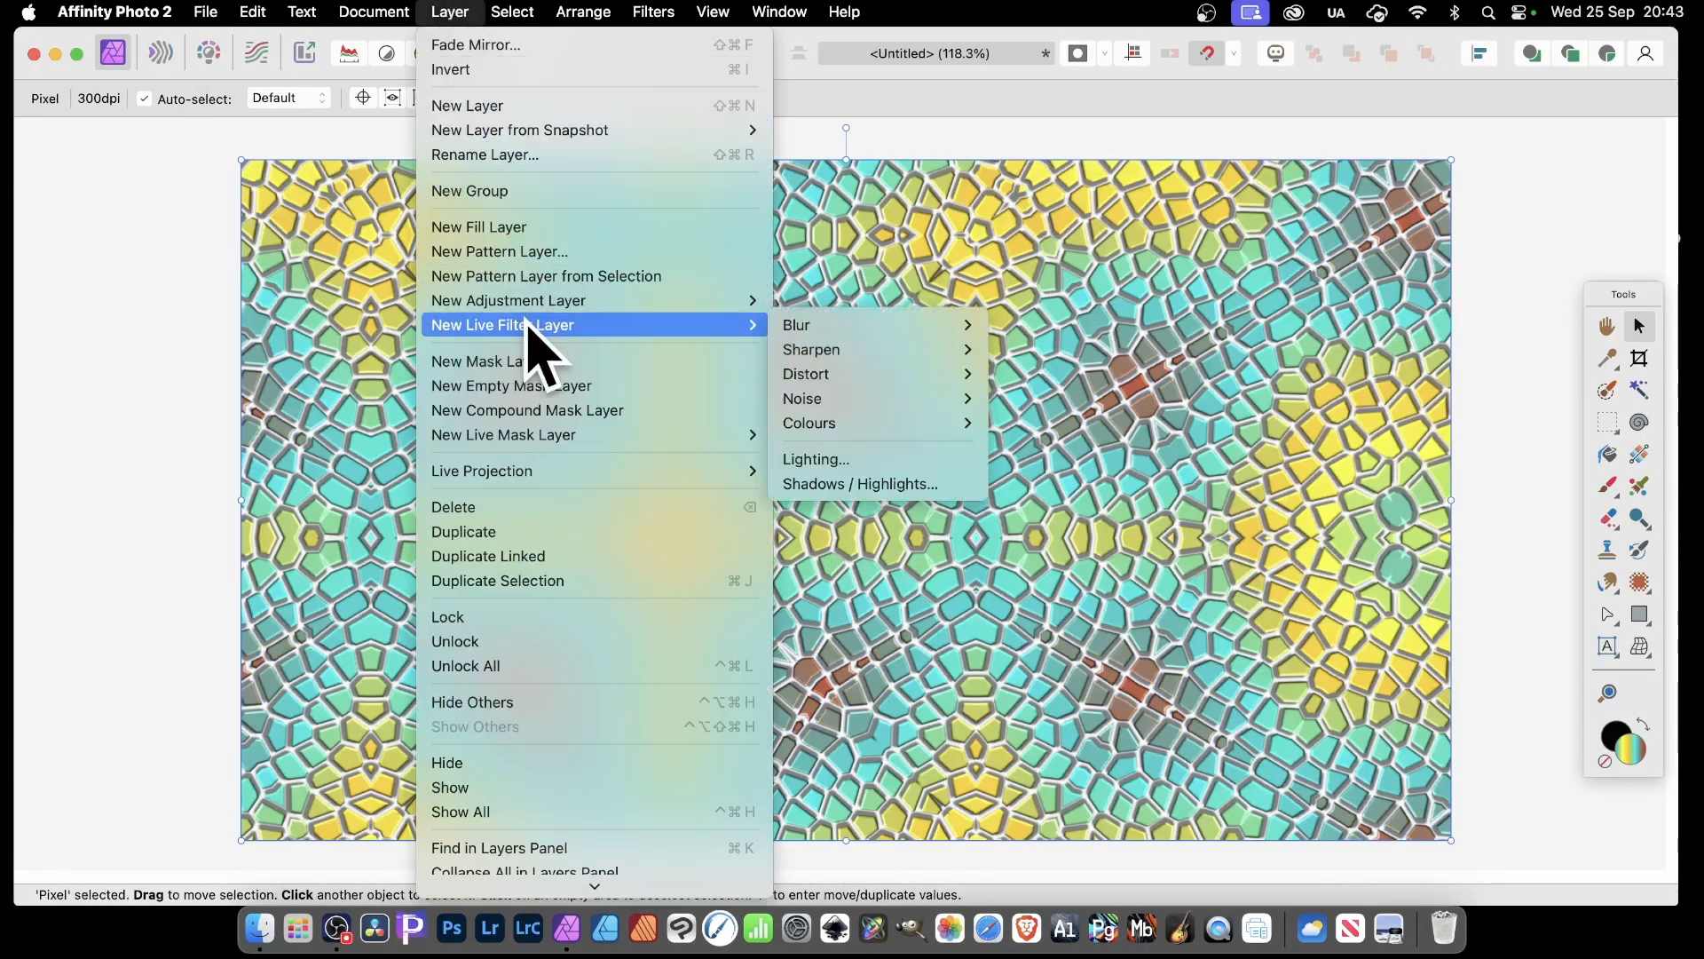
mouse_move(809, 373)
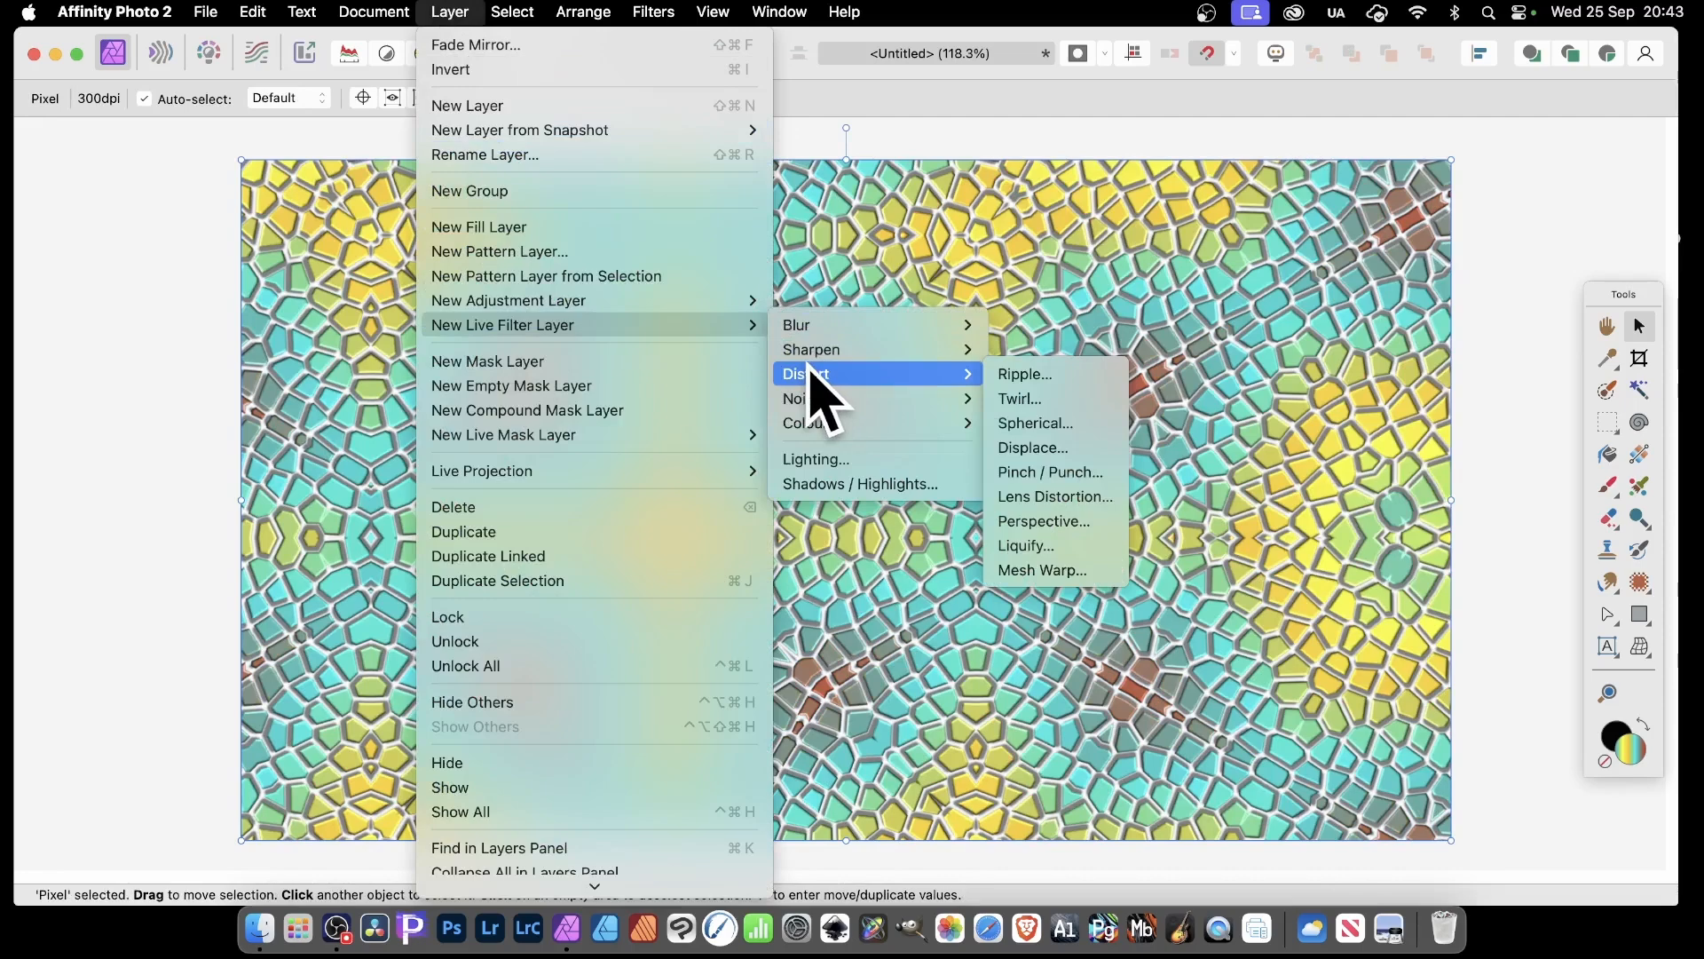
click(1032, 447)
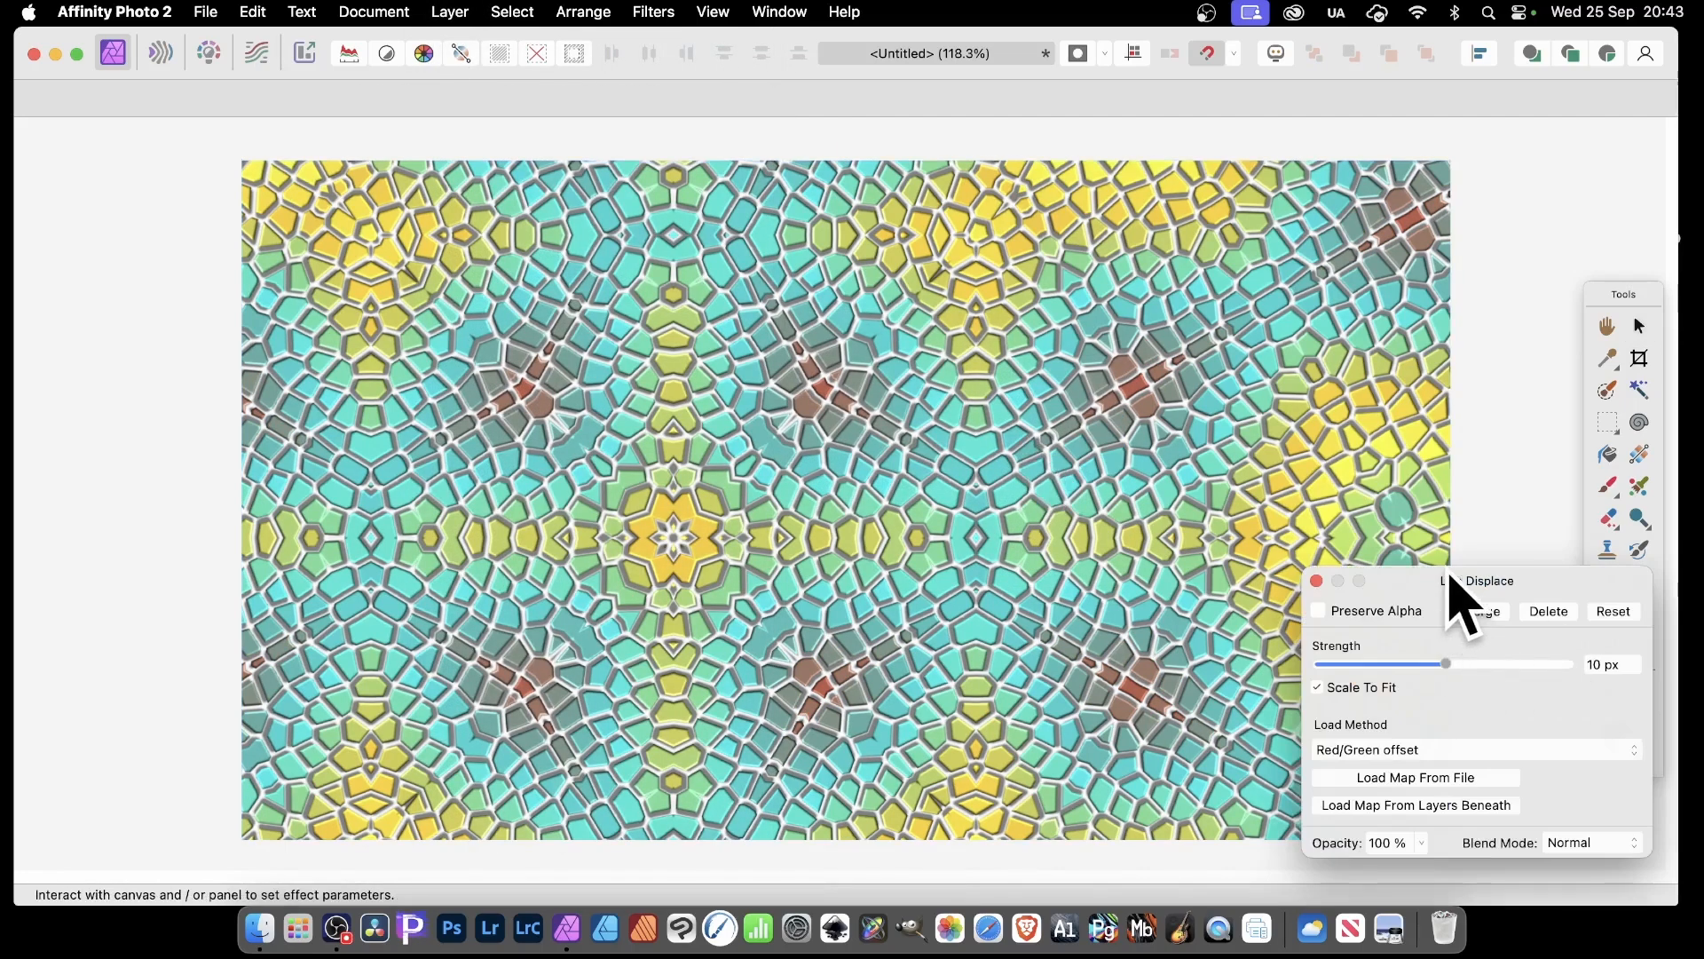
drag(1447, 575, 967, 341)
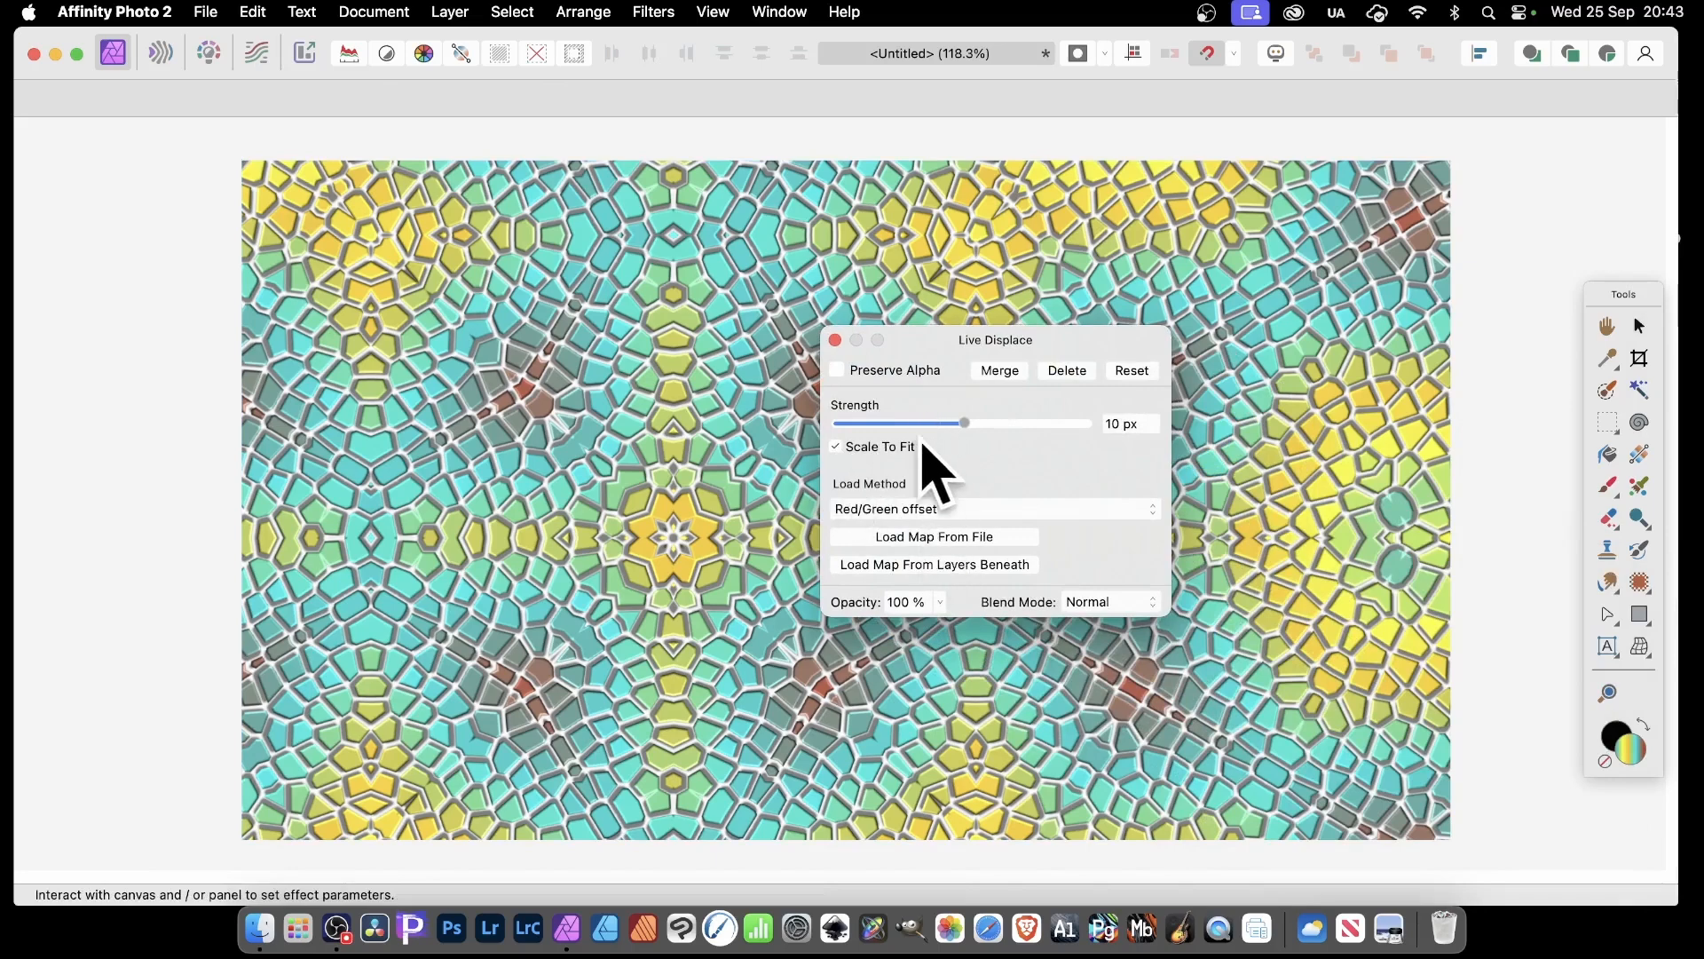
drag(988, 426, 1014, 424)
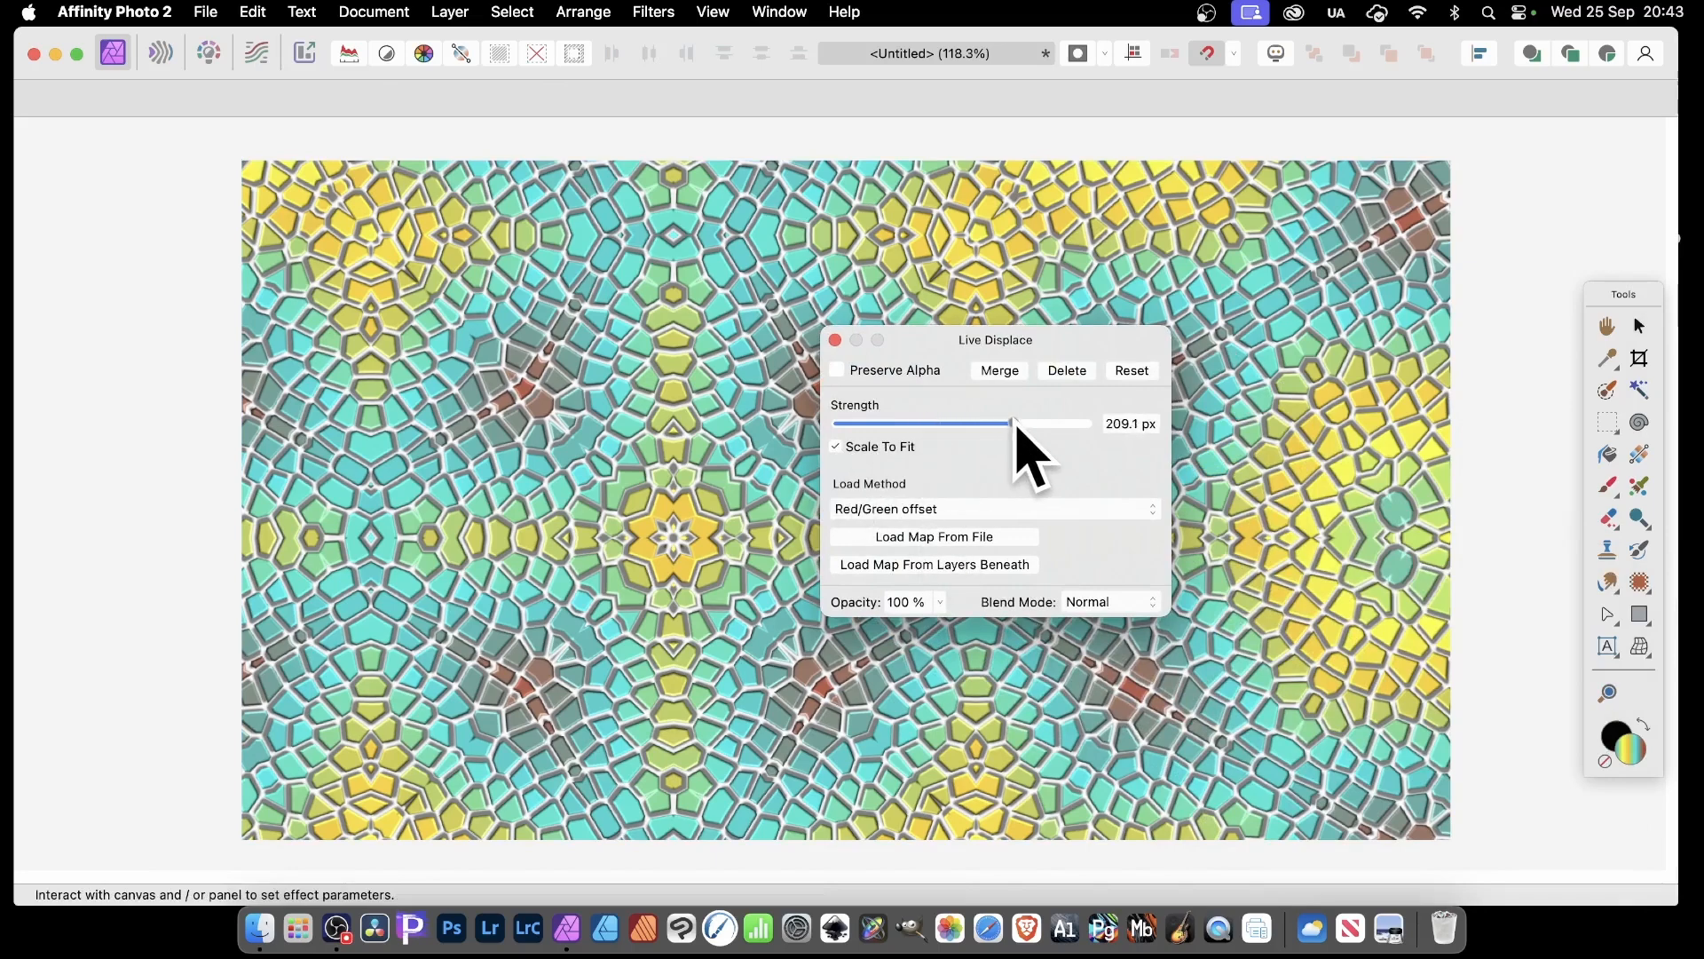
click(953, 566)
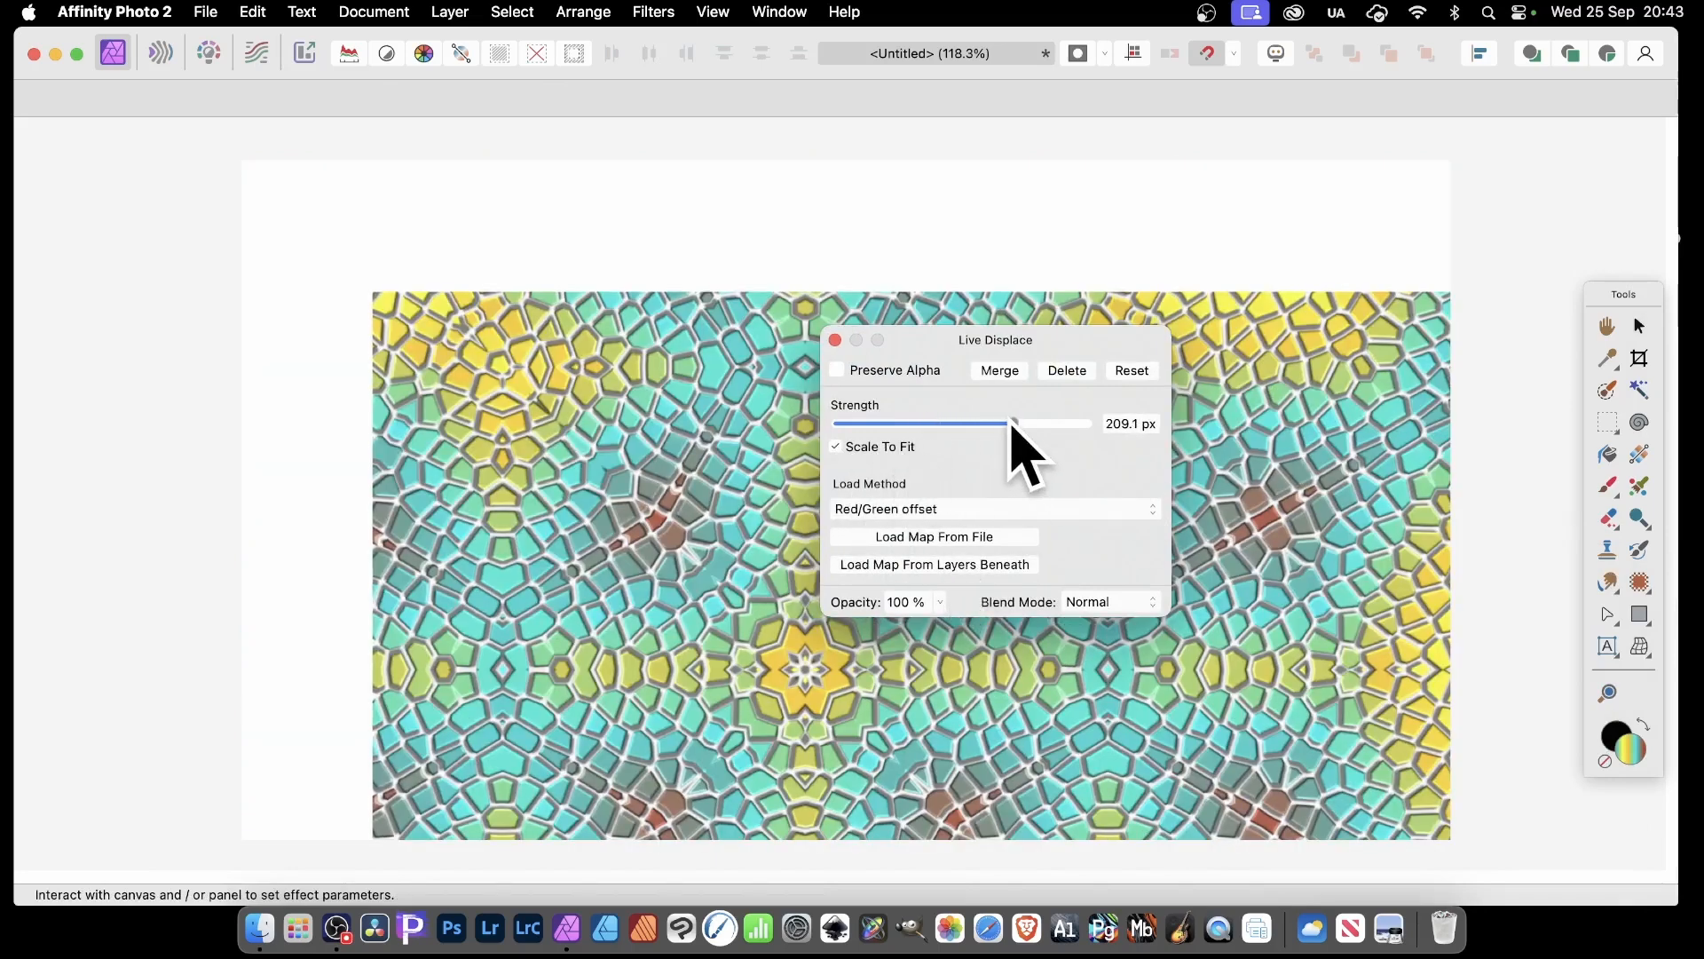
drag(1014, 424, 932, 424)
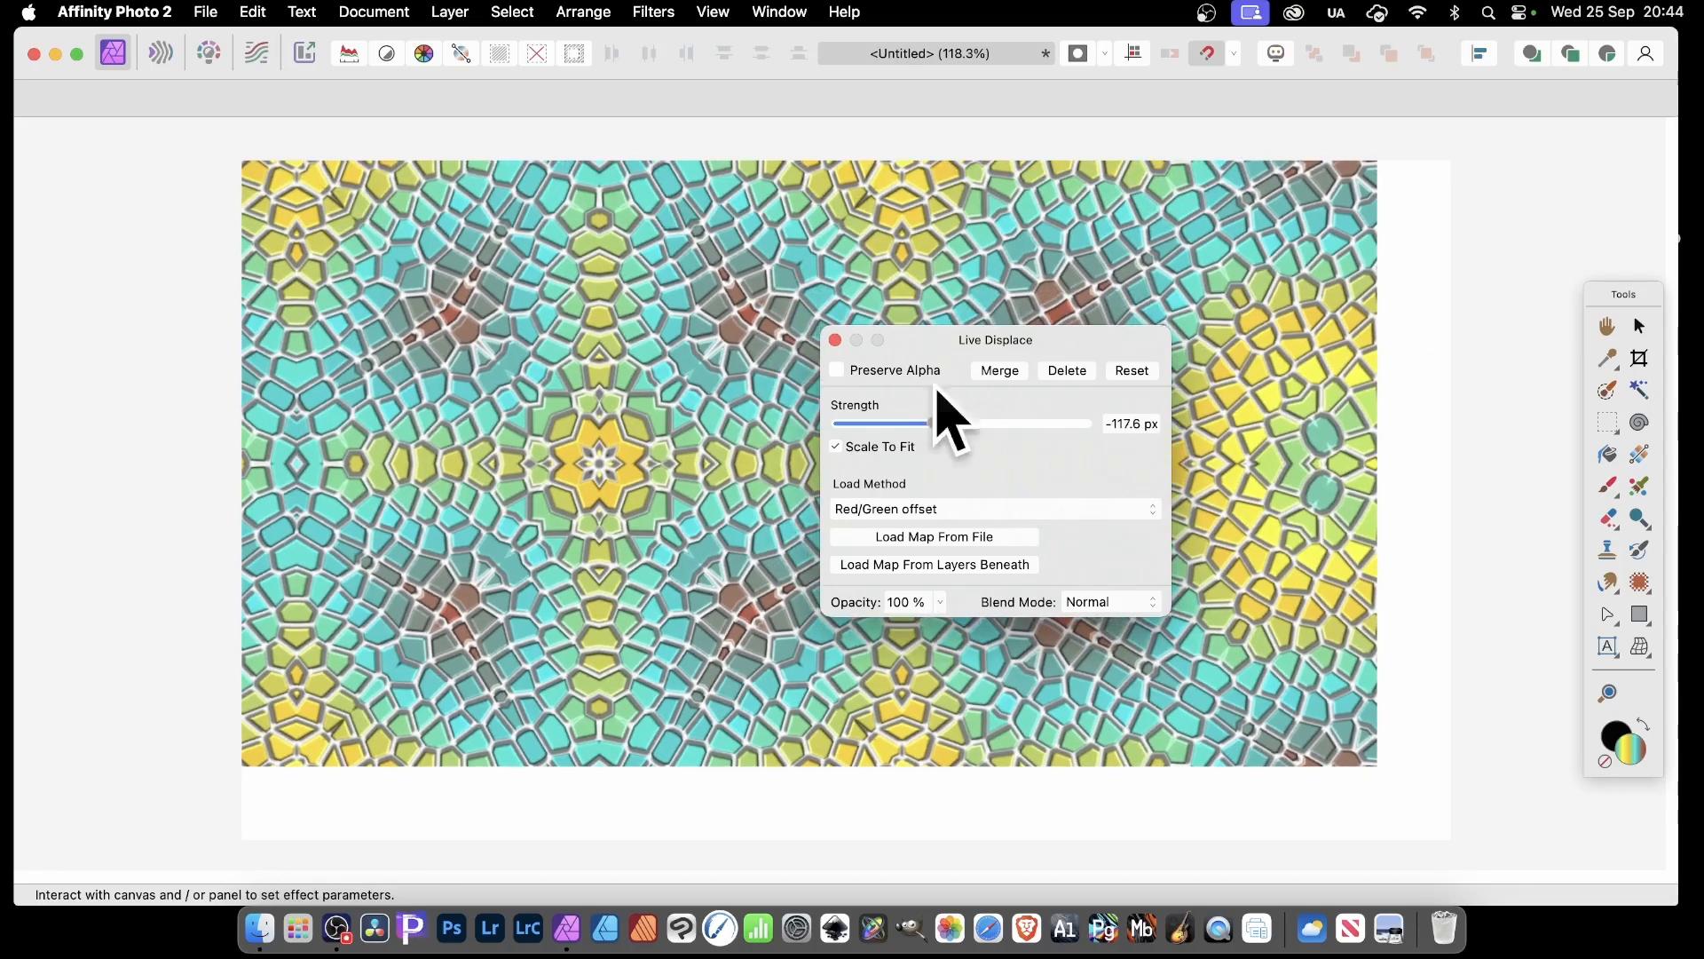
click(834, 340)
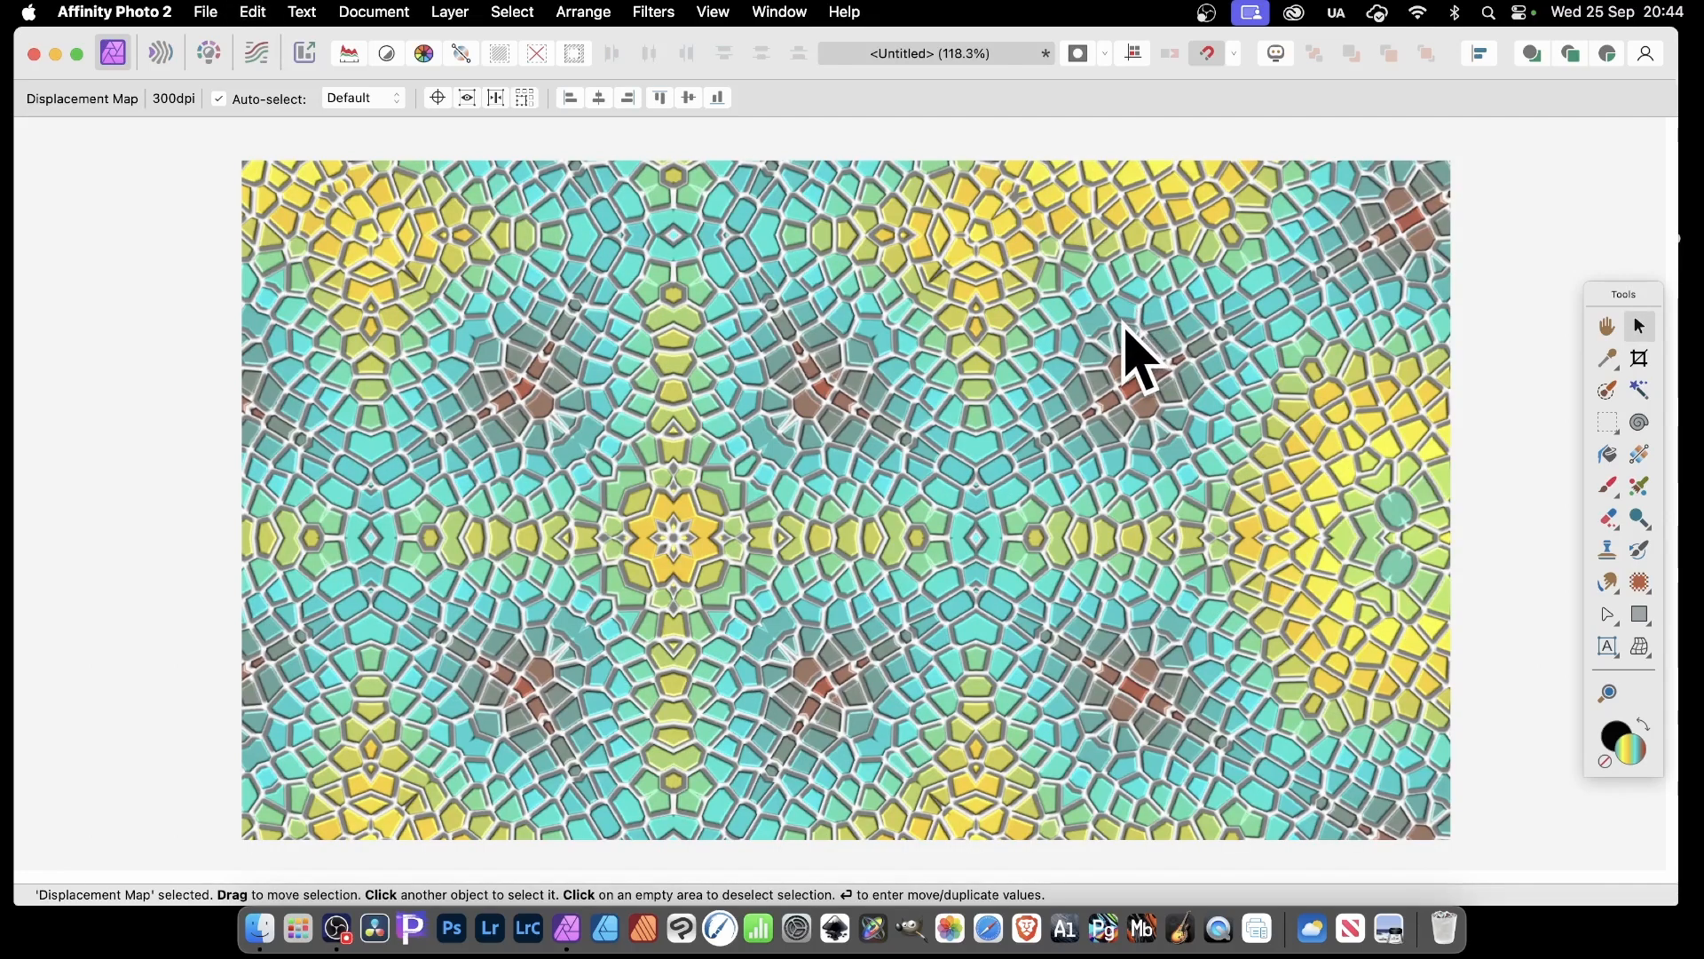
Step: Show the document's layers and remove the displacement map from the mosaic's pixel layer
click(774, 12)
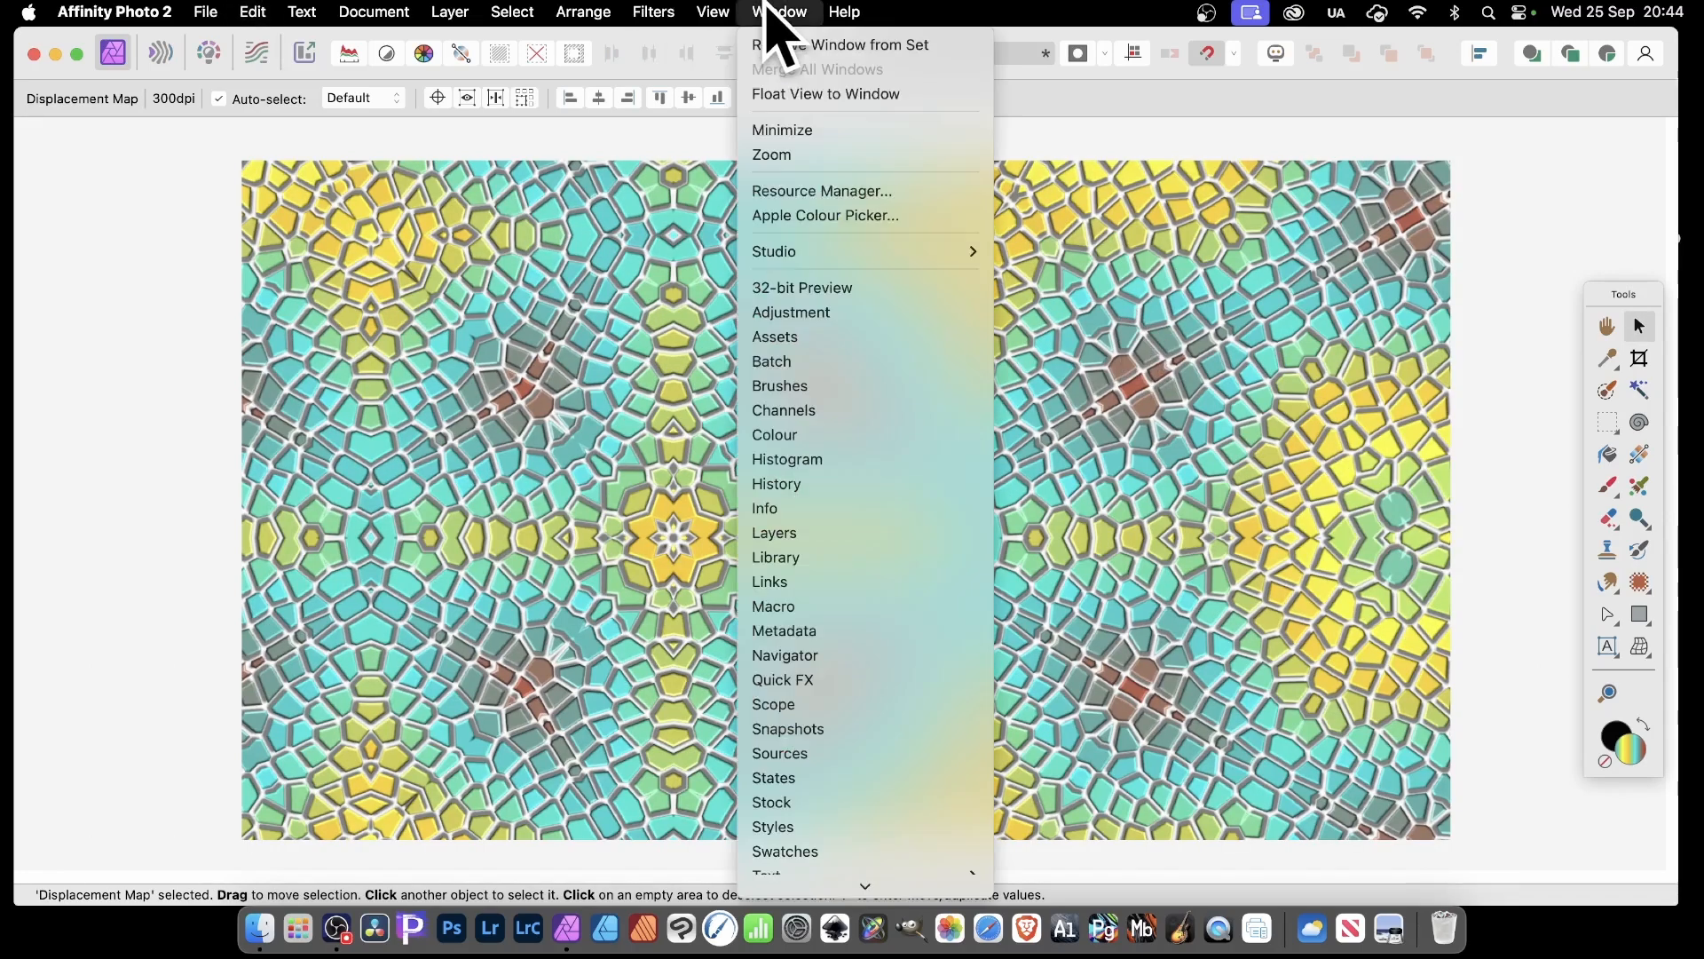
click(826, 533)
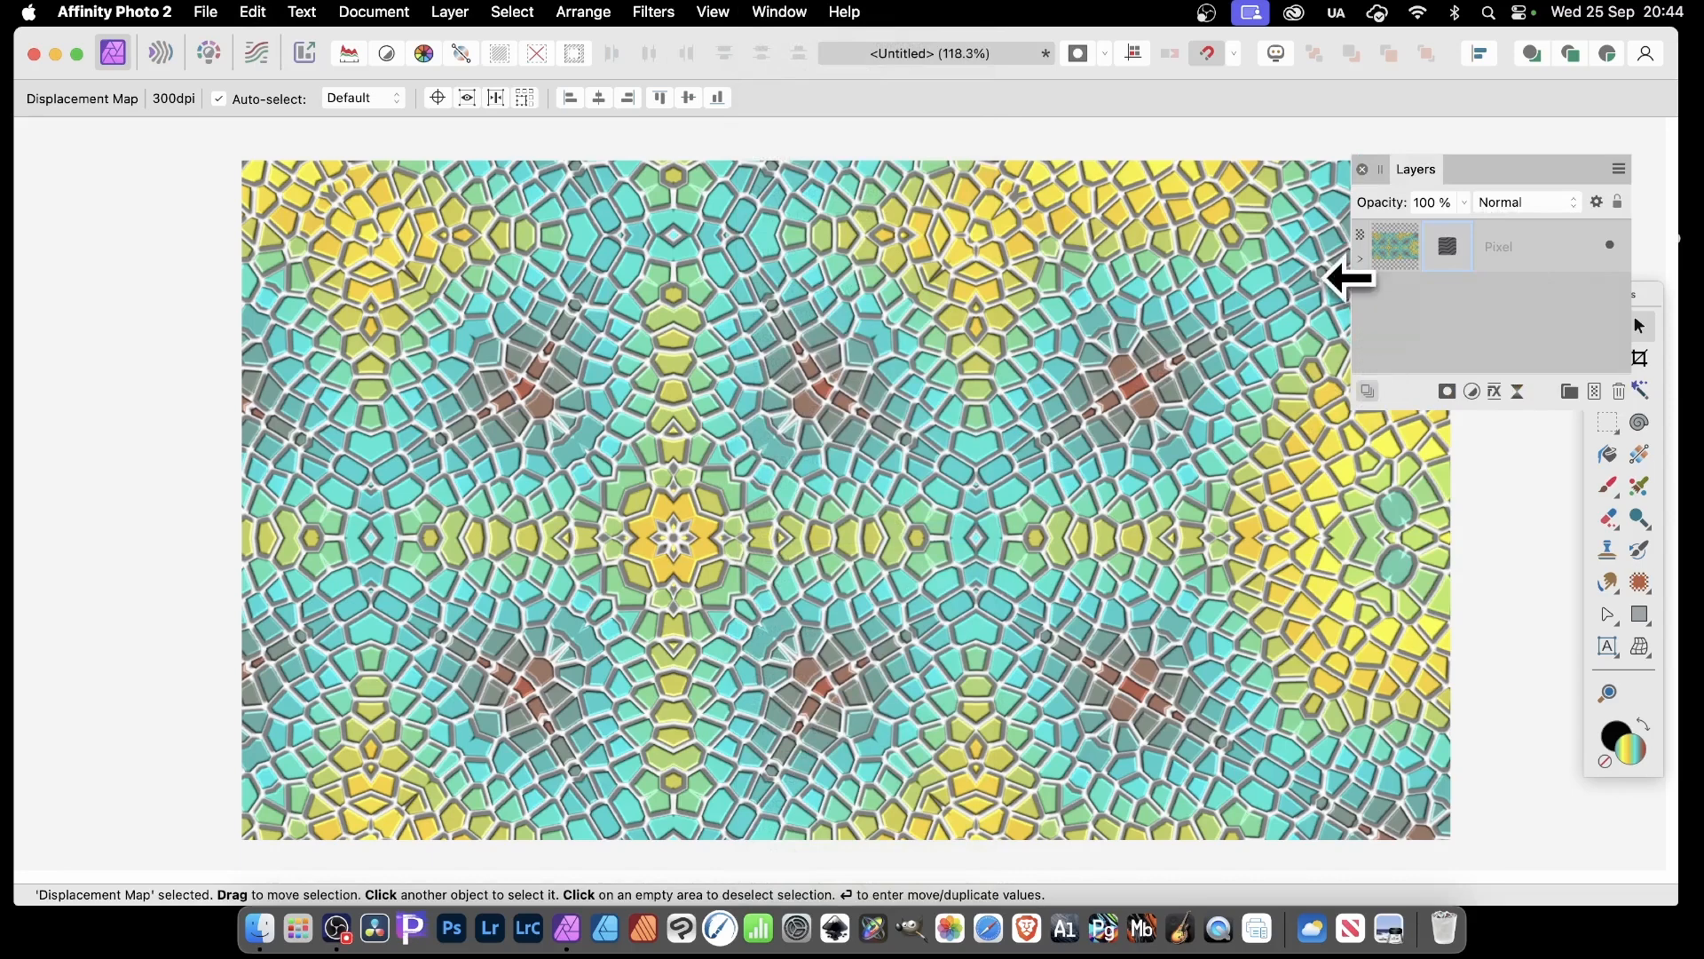
click(1360, 258)
key(super+e)
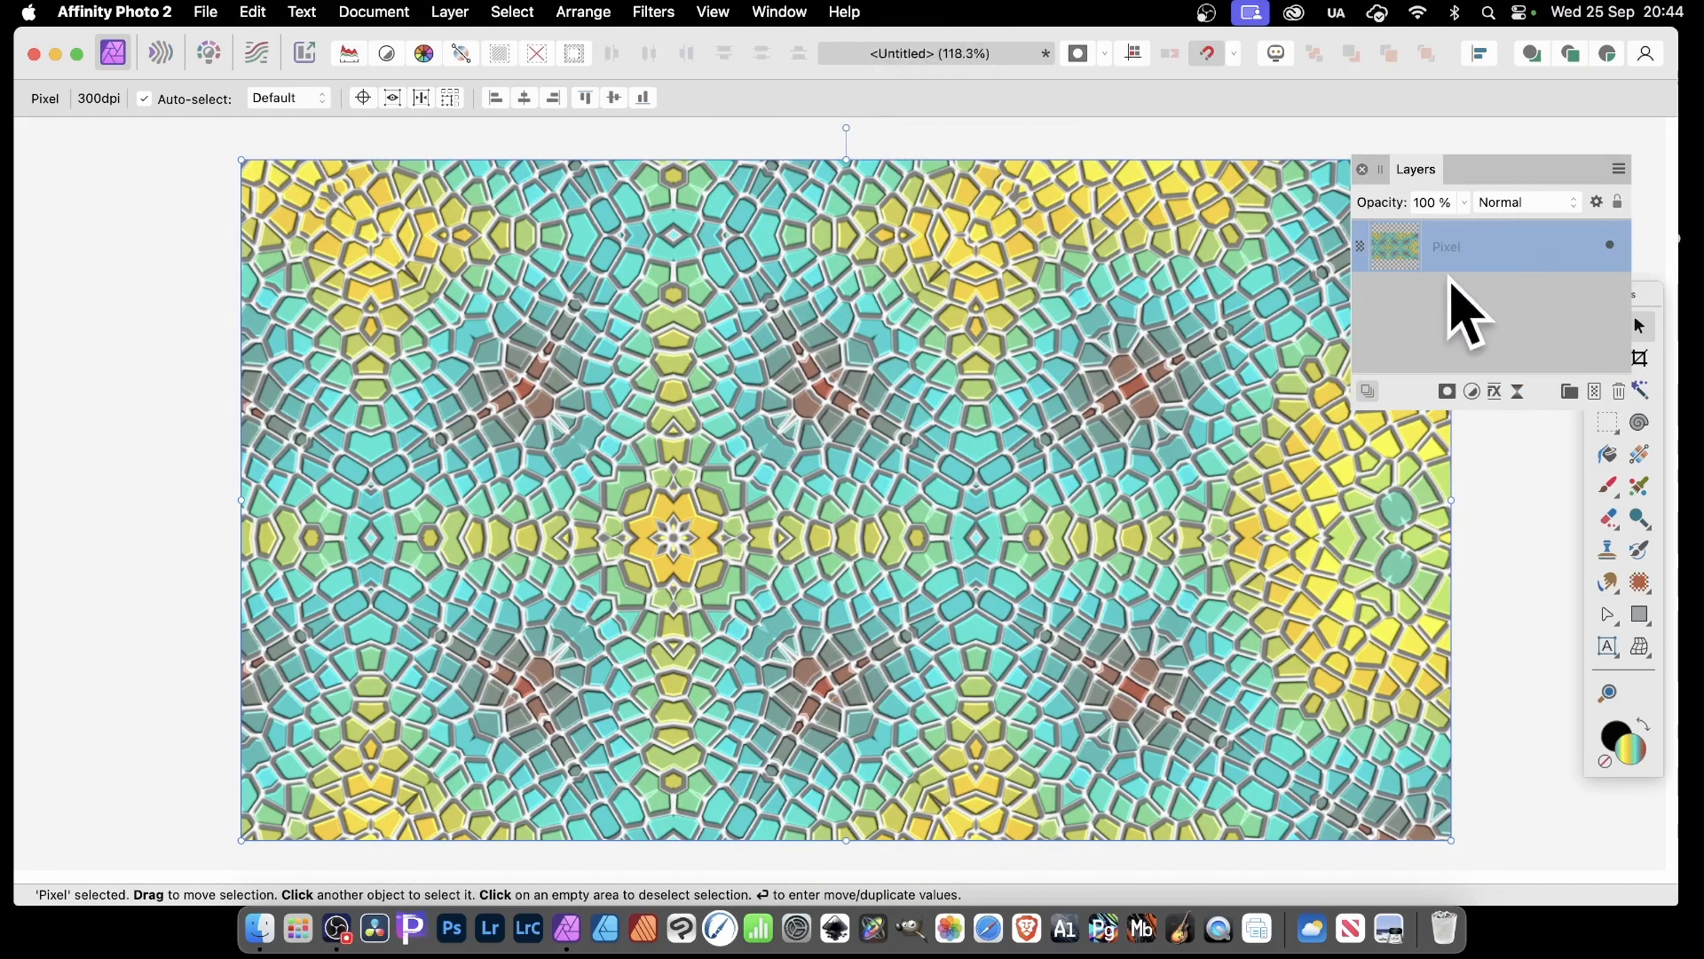
Step: Duplicate the mosaic's pixel layer and add a live Displace distortion to the upper copy
right_click(1411, 248)
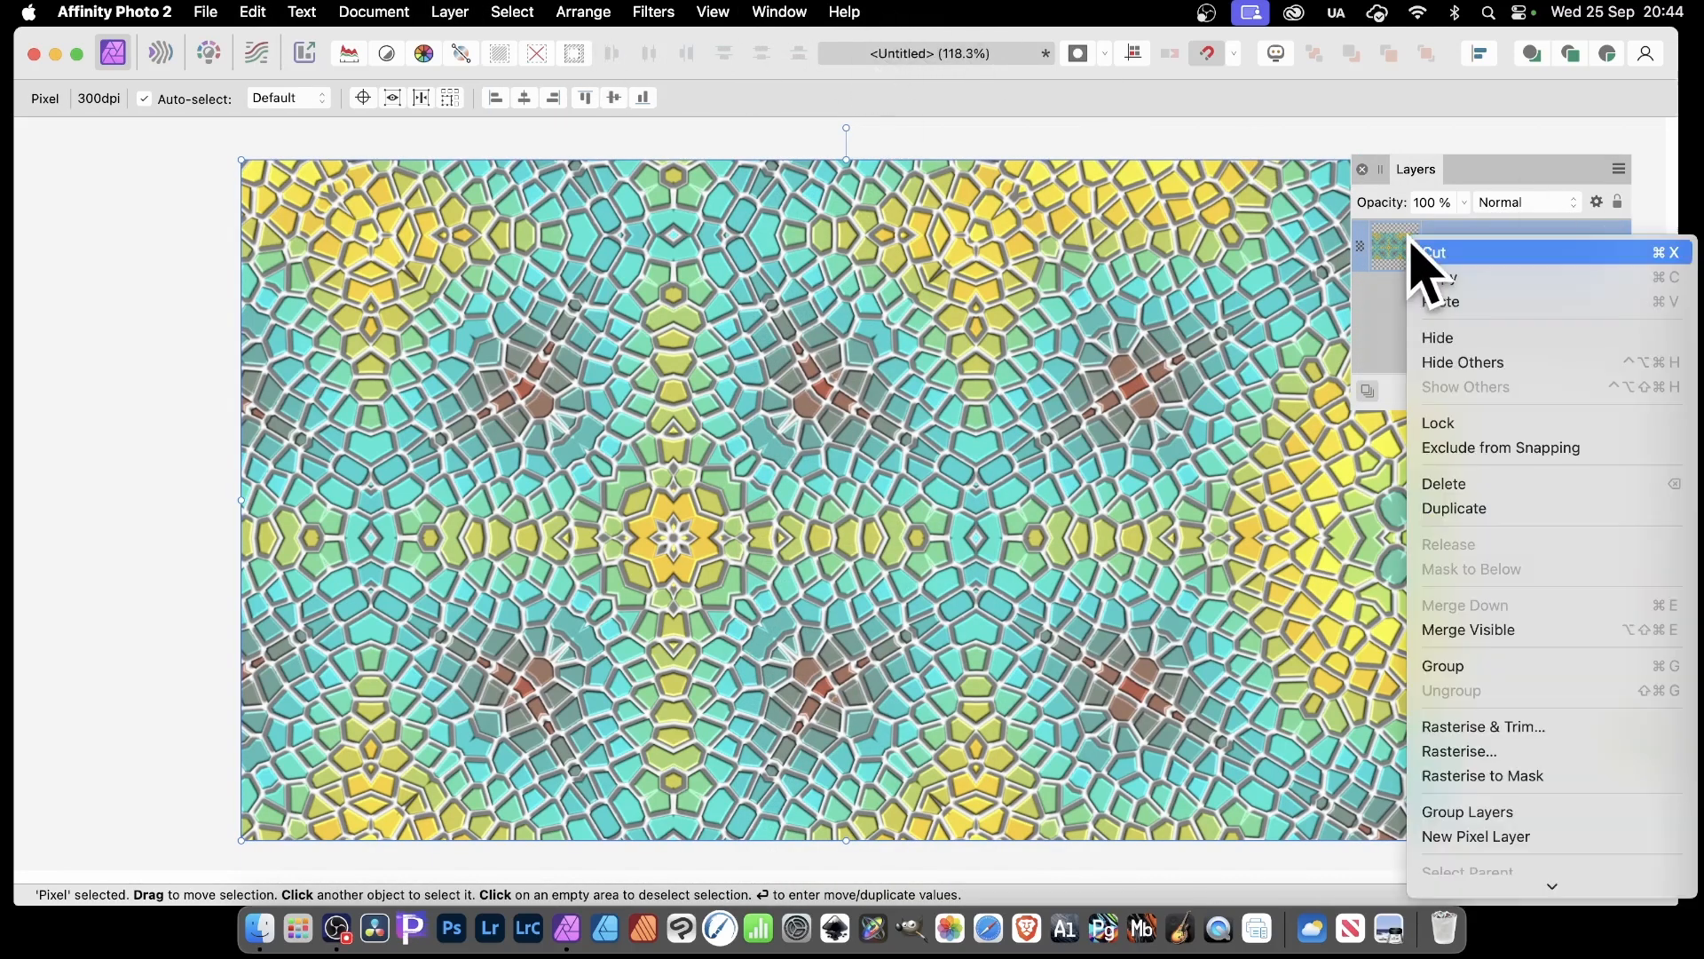
click(1466, 509)
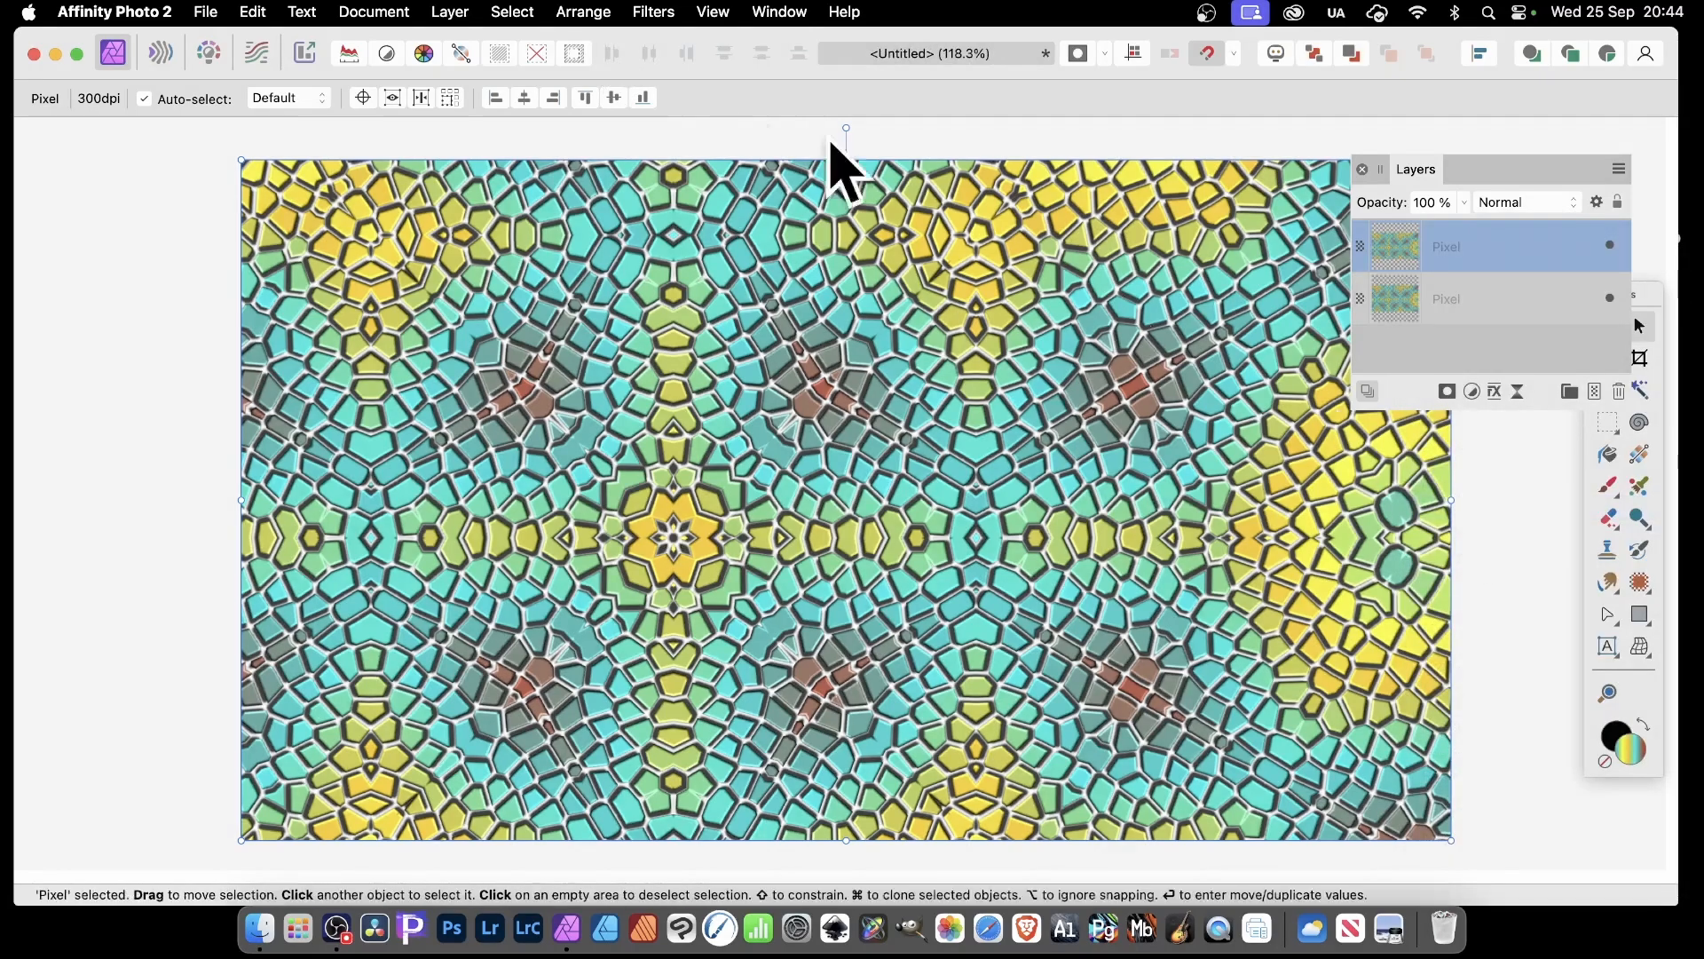
click(661, 9)
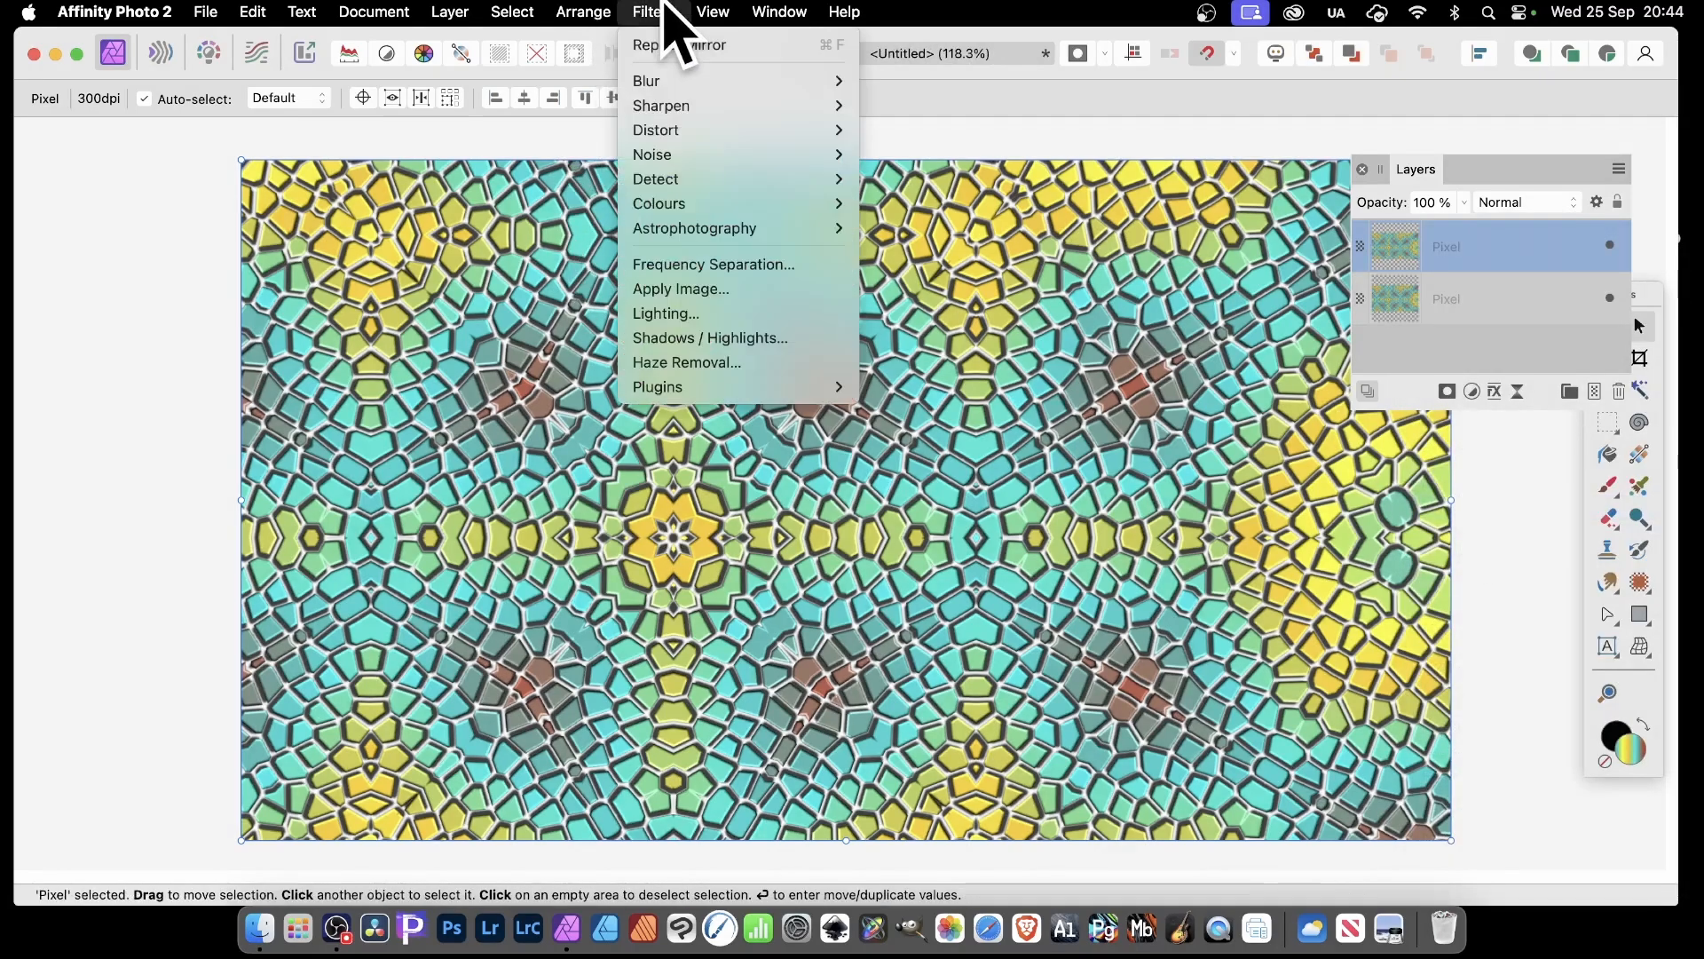
mouse_move(444, 11)
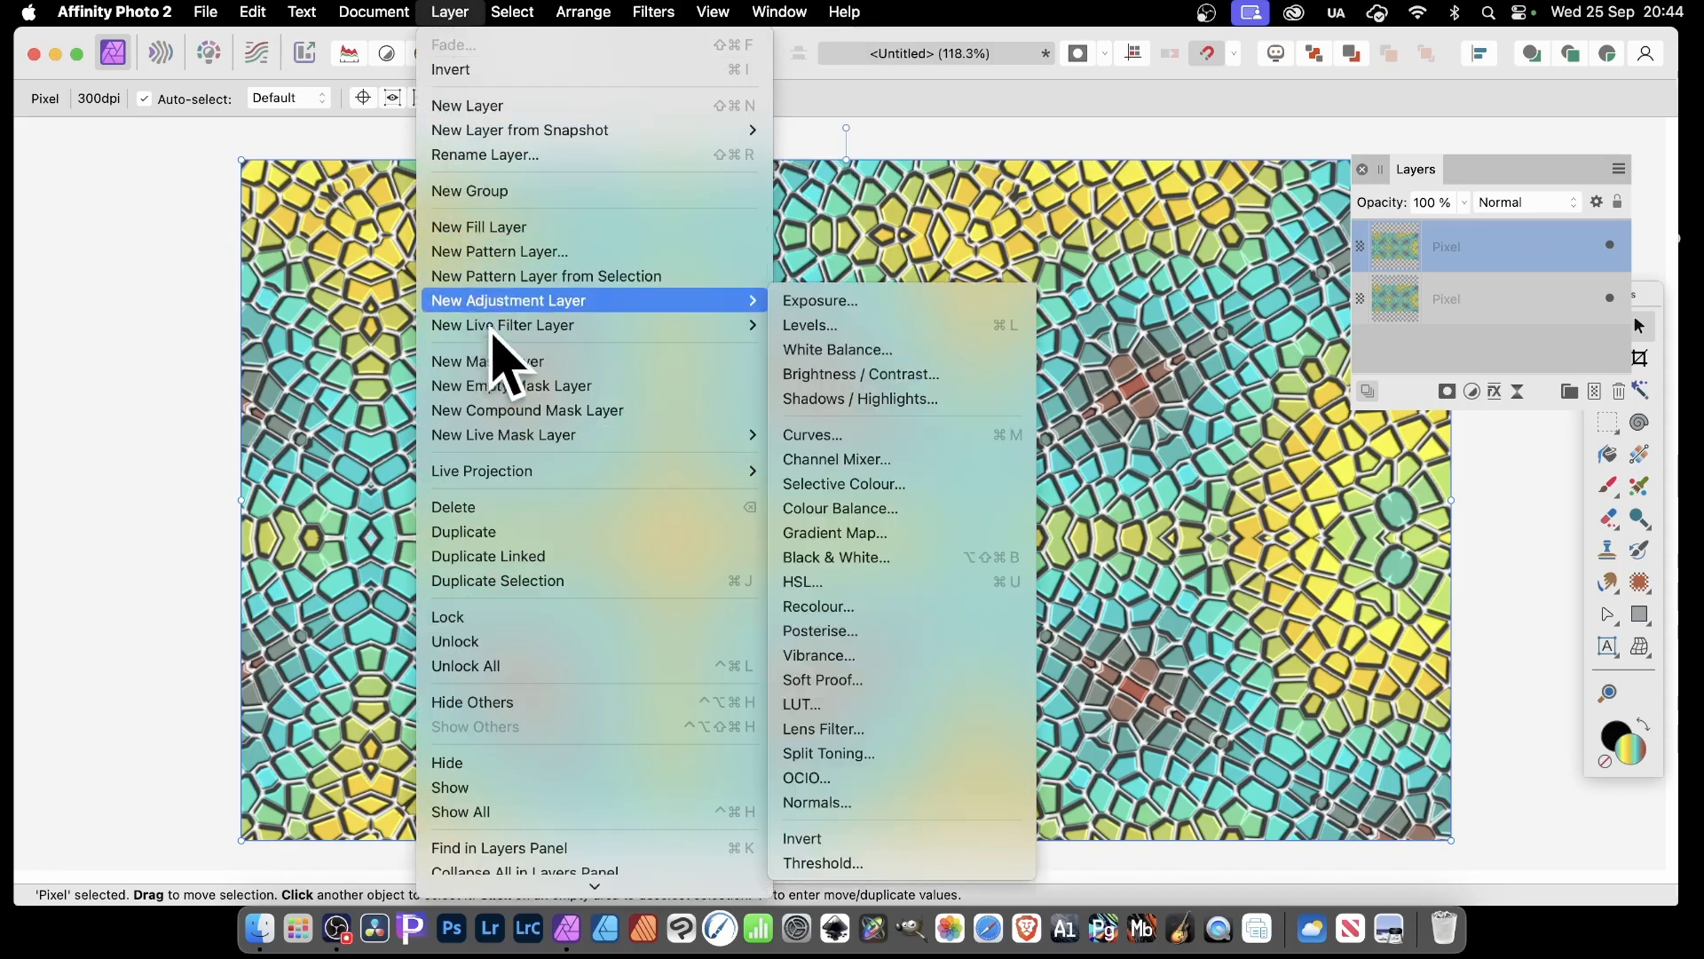
mouse_move(511, 327)
mouse_move(866, 373)
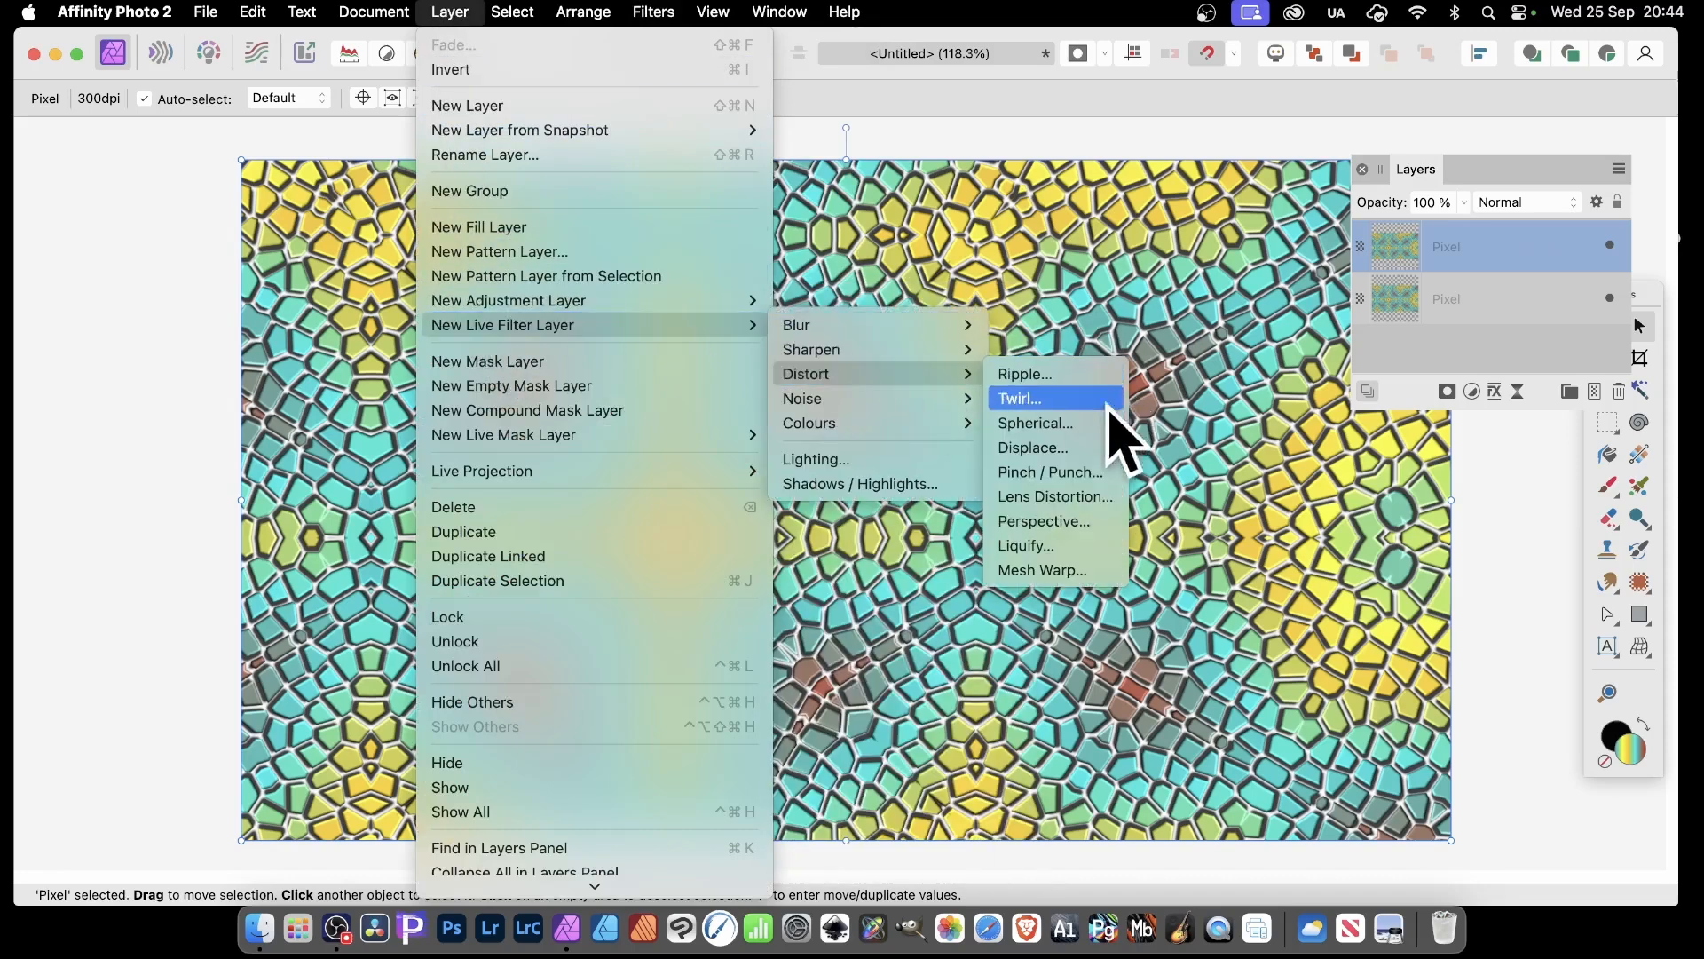
click(1030, 448)
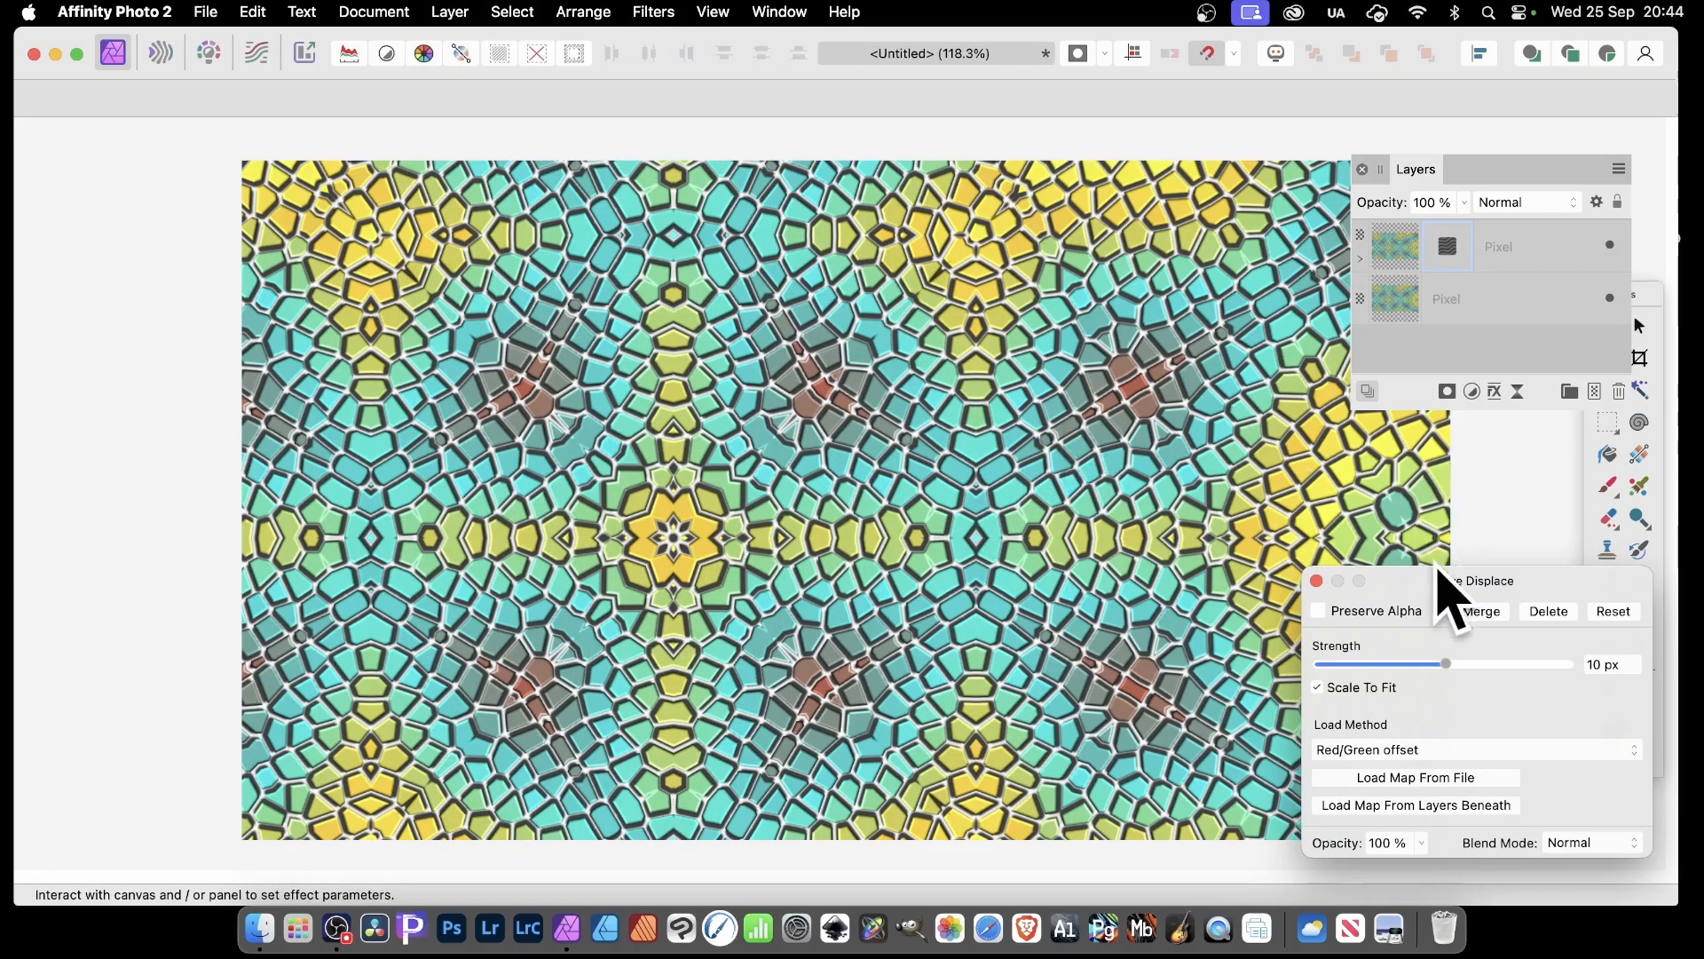
Step: Load the displacement map from the layers beneath and set the Displace strength to 32.1 px
drag(1443, 581, 972, 235)
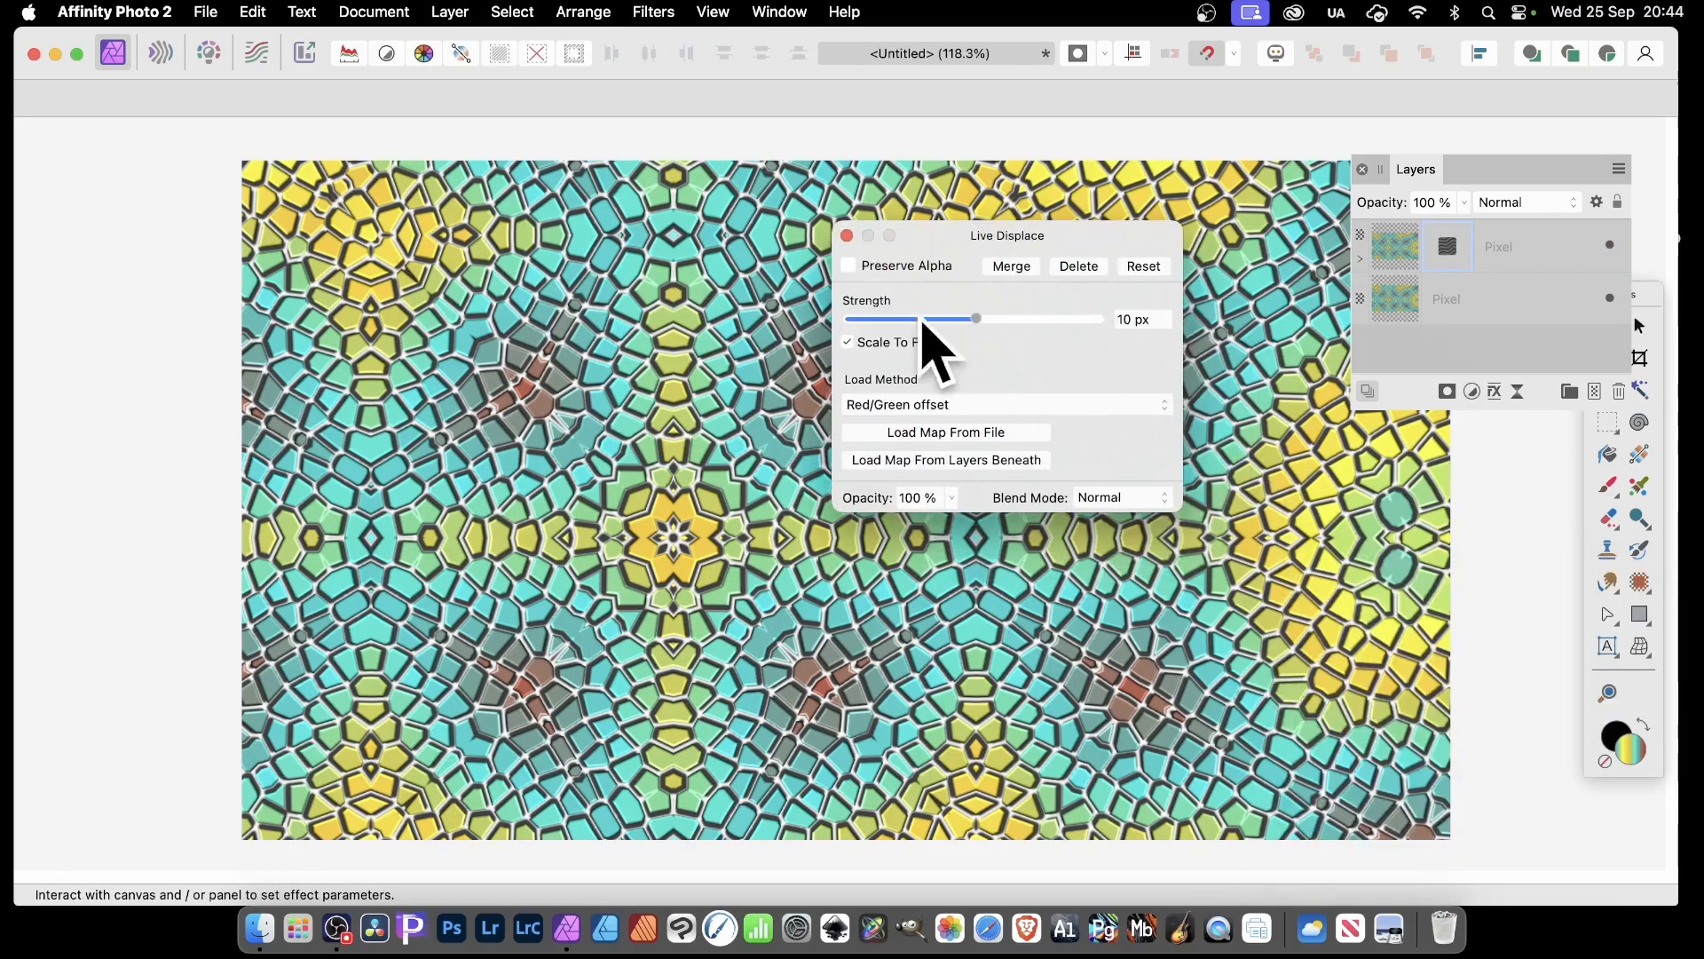
click(962, 459)
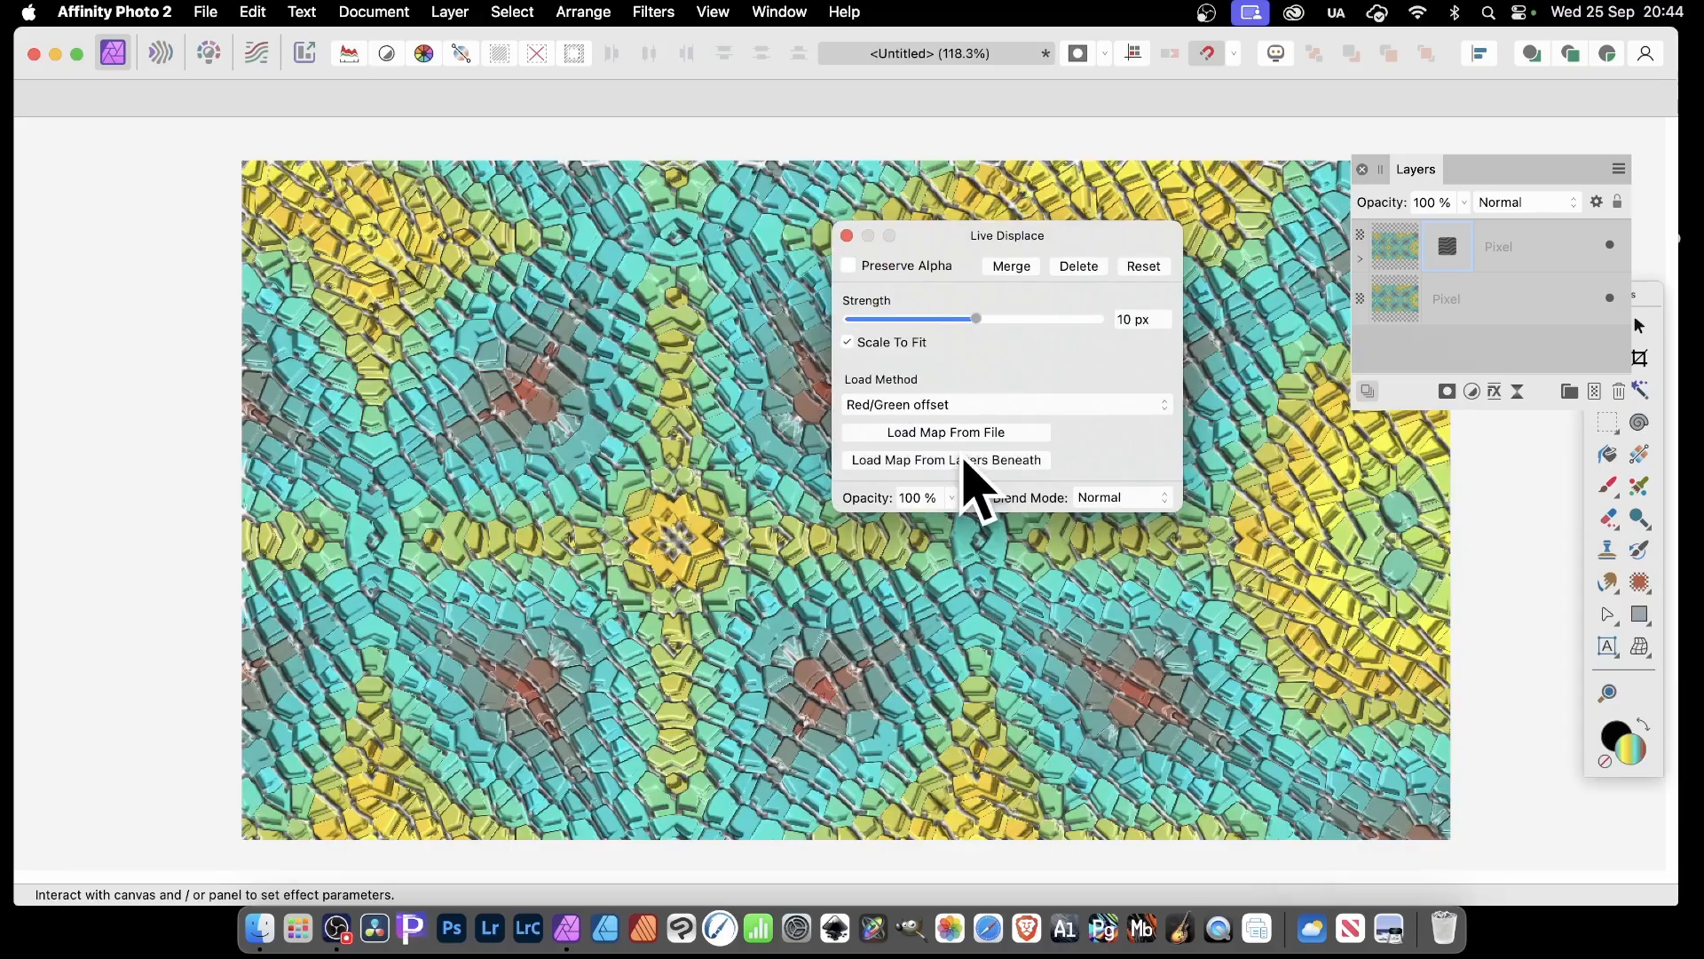
drag(981, 318, 987, 321)
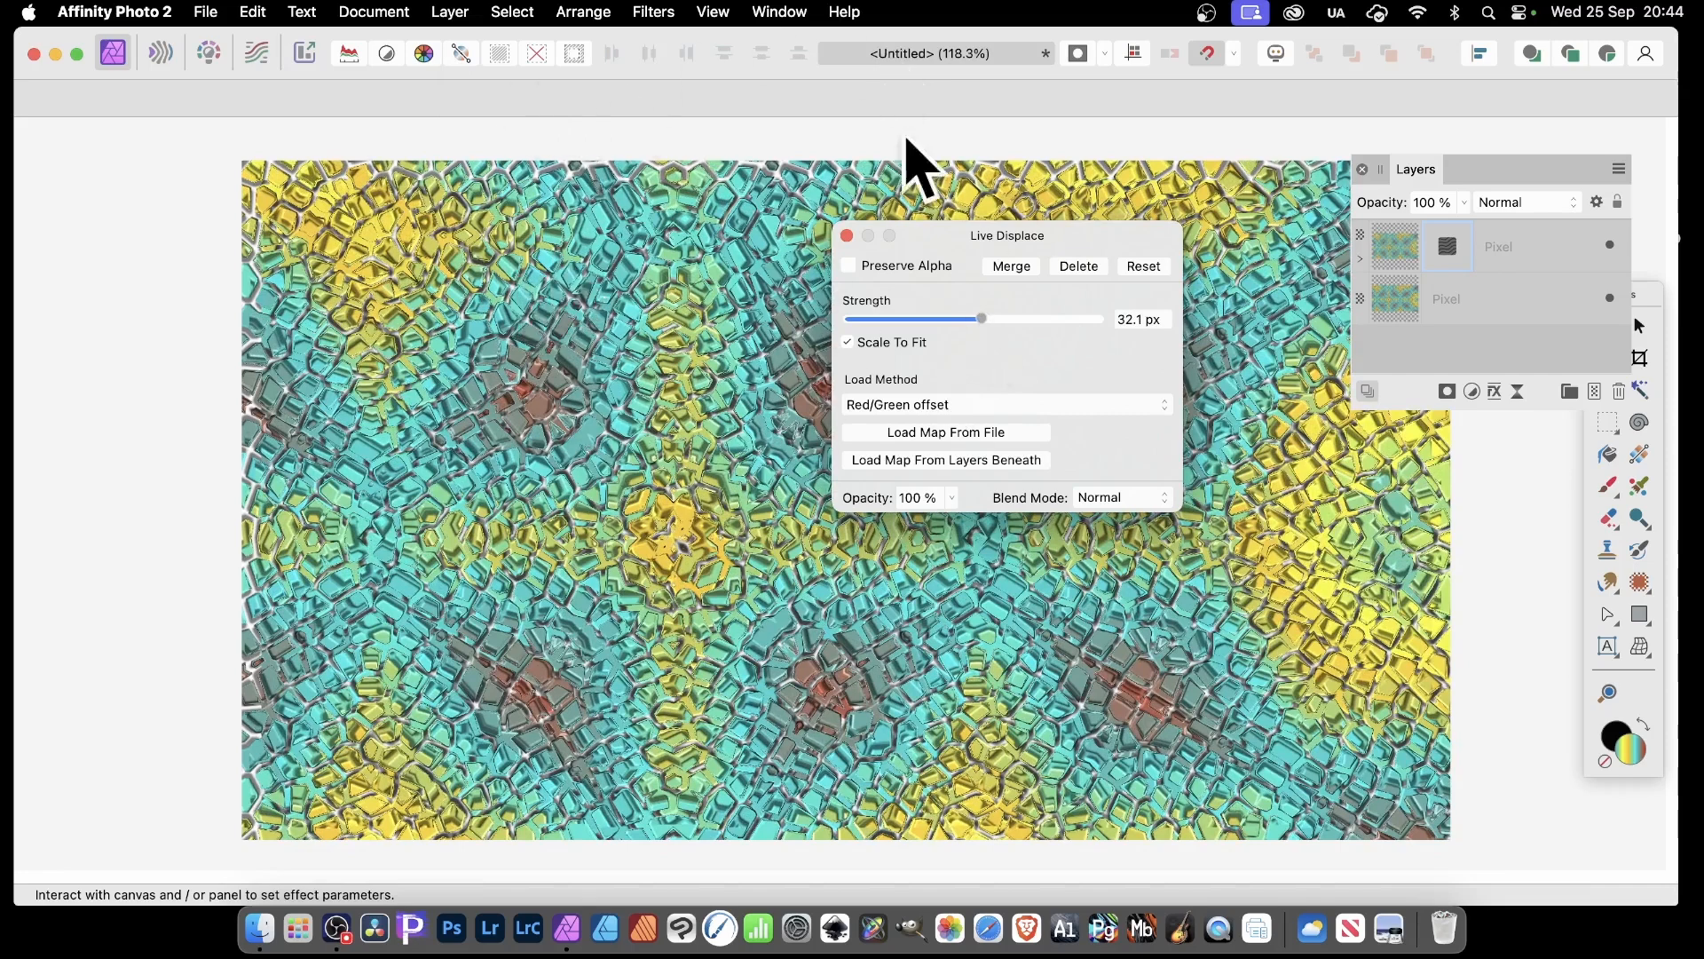
click(846, 235)
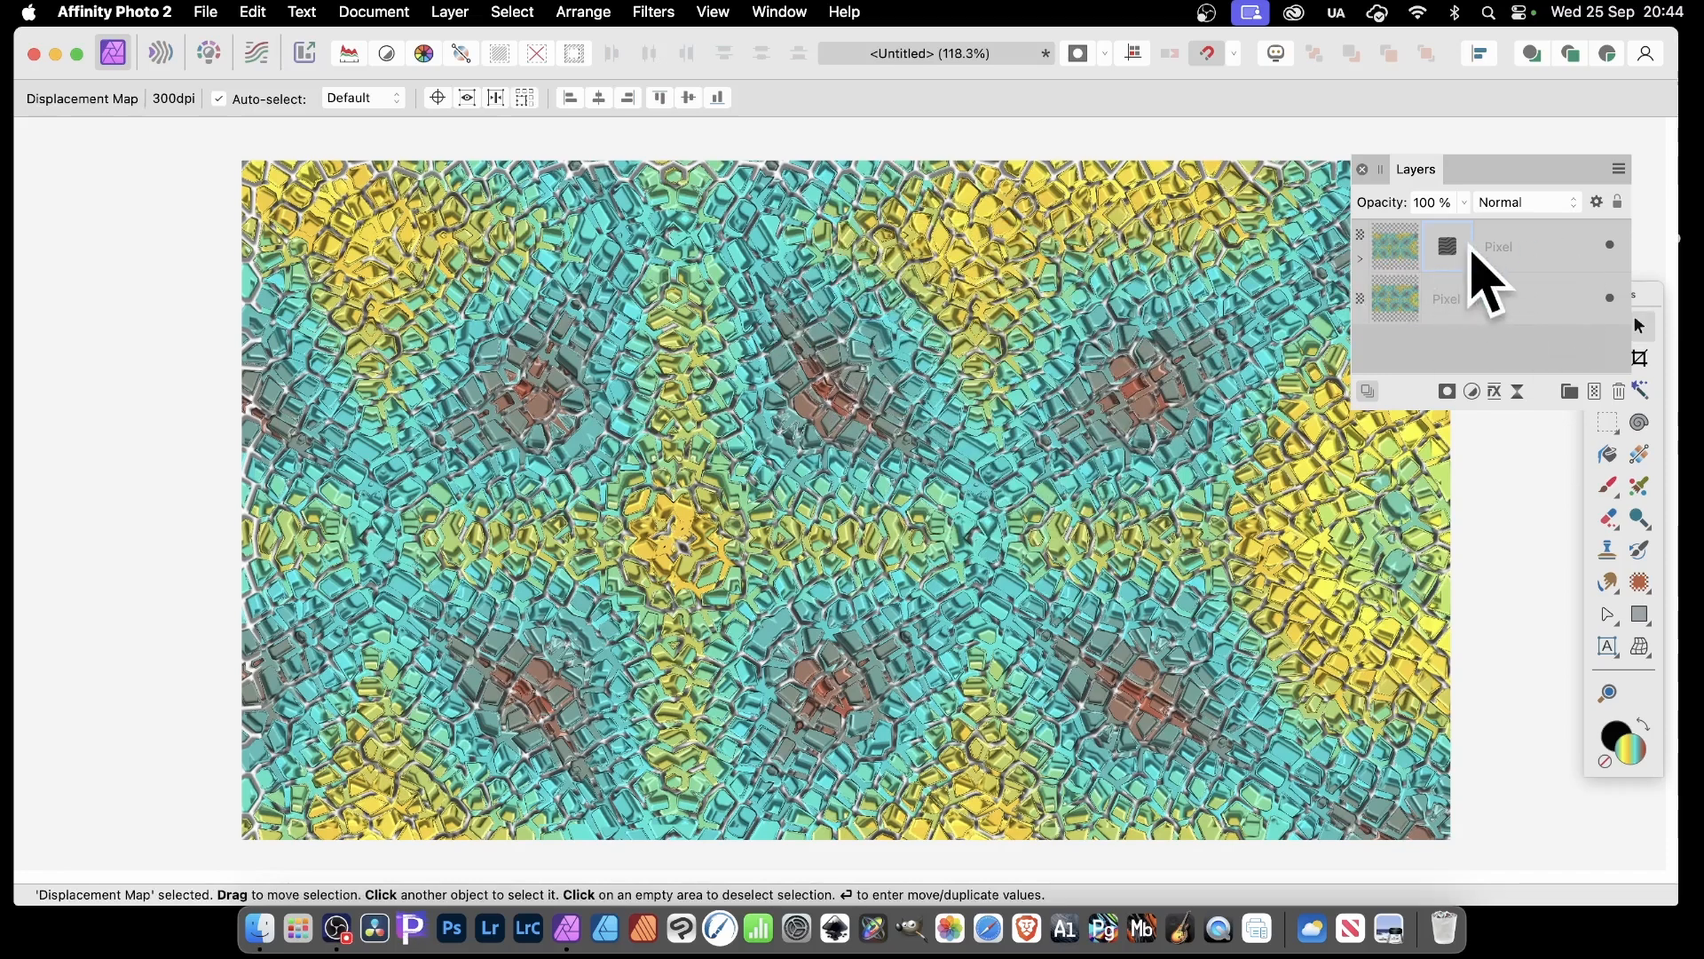
Step: Remove the displaced mosaic copy together with its displacement map, keeping the original pixel layer, and hide the layer list
click(1360, 258)
click(1403, 249)
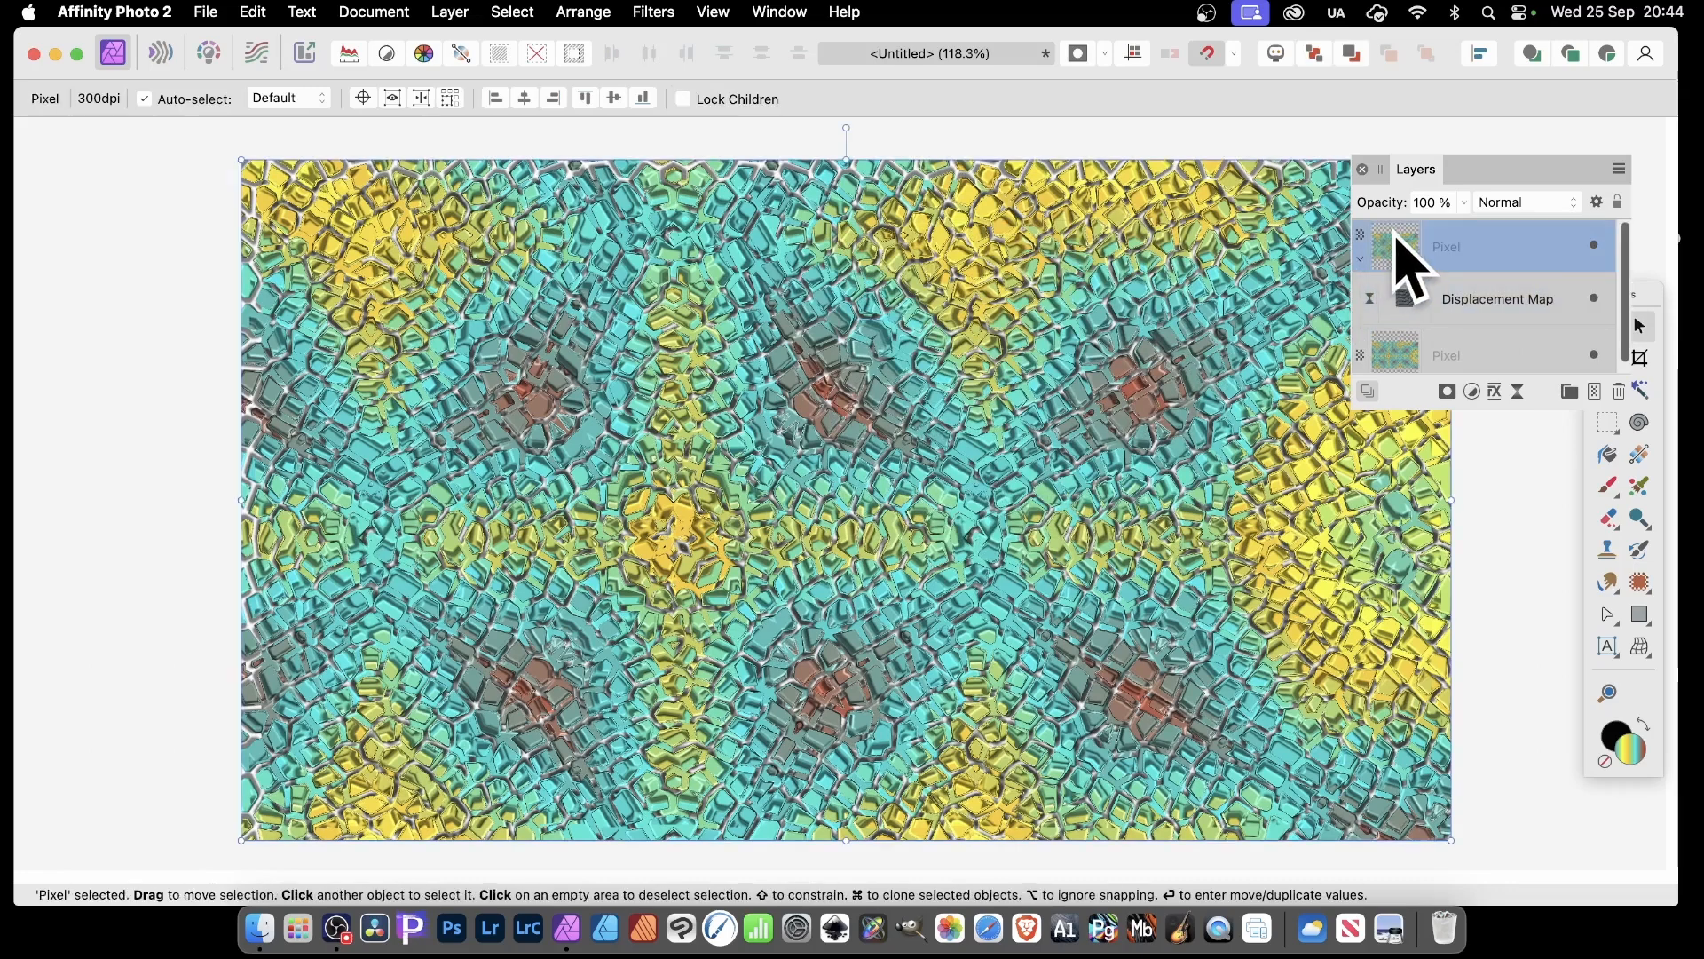
key(super+e)
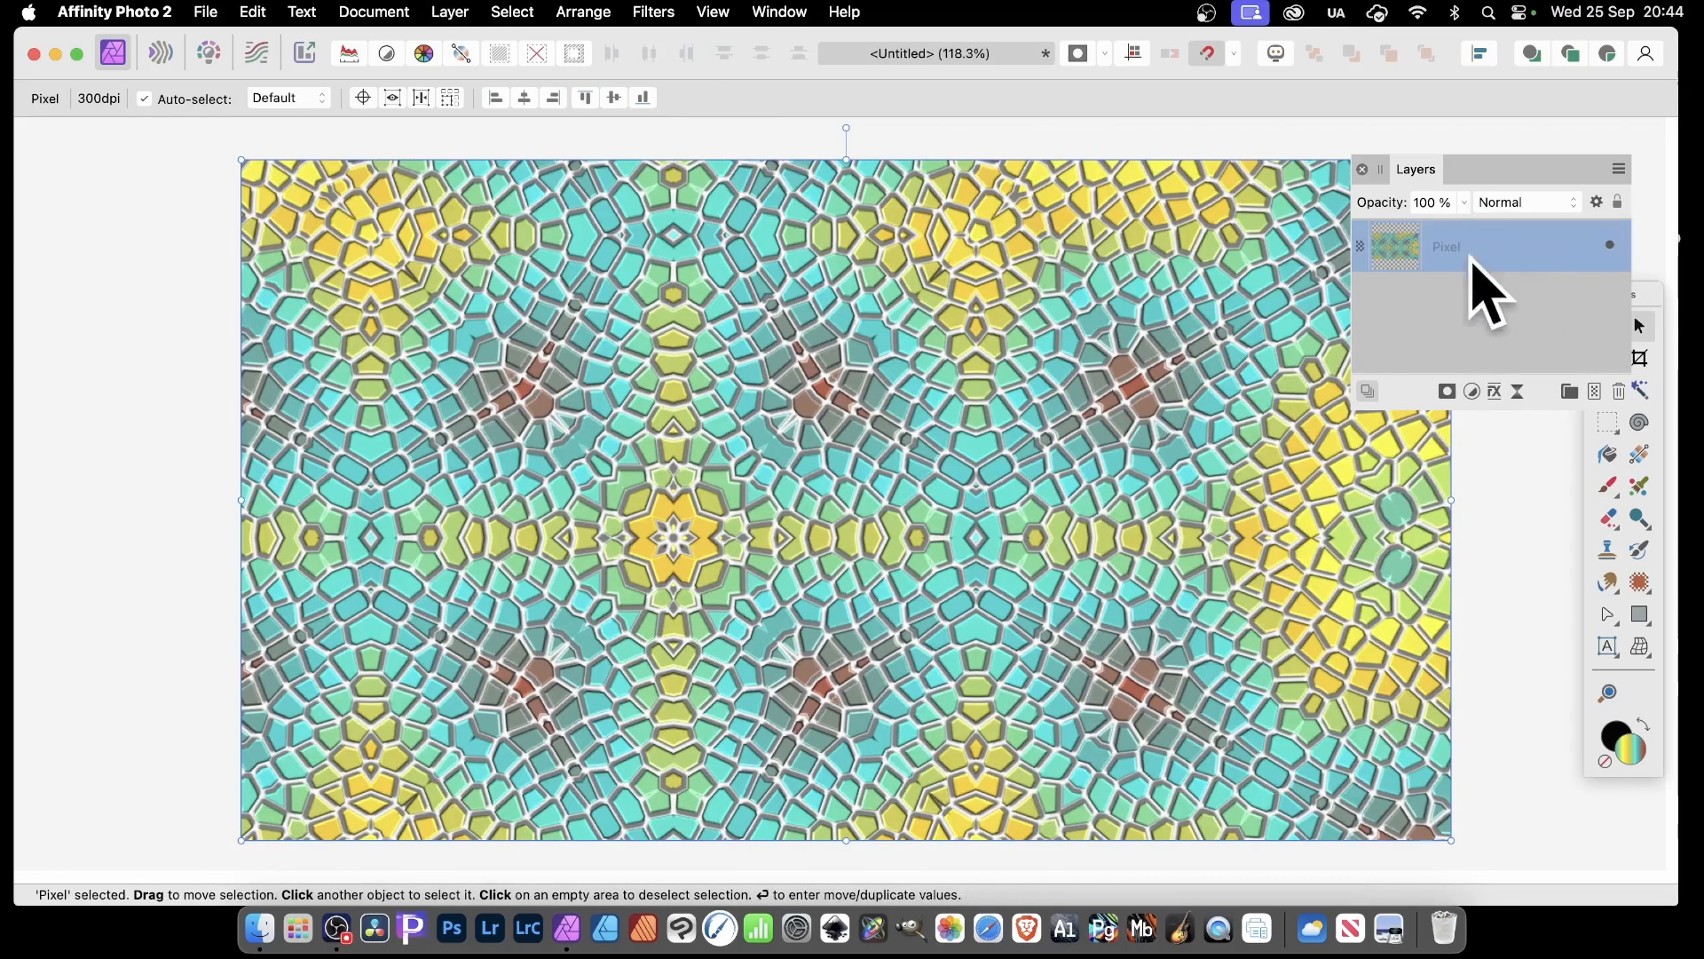
click(1362, 169)
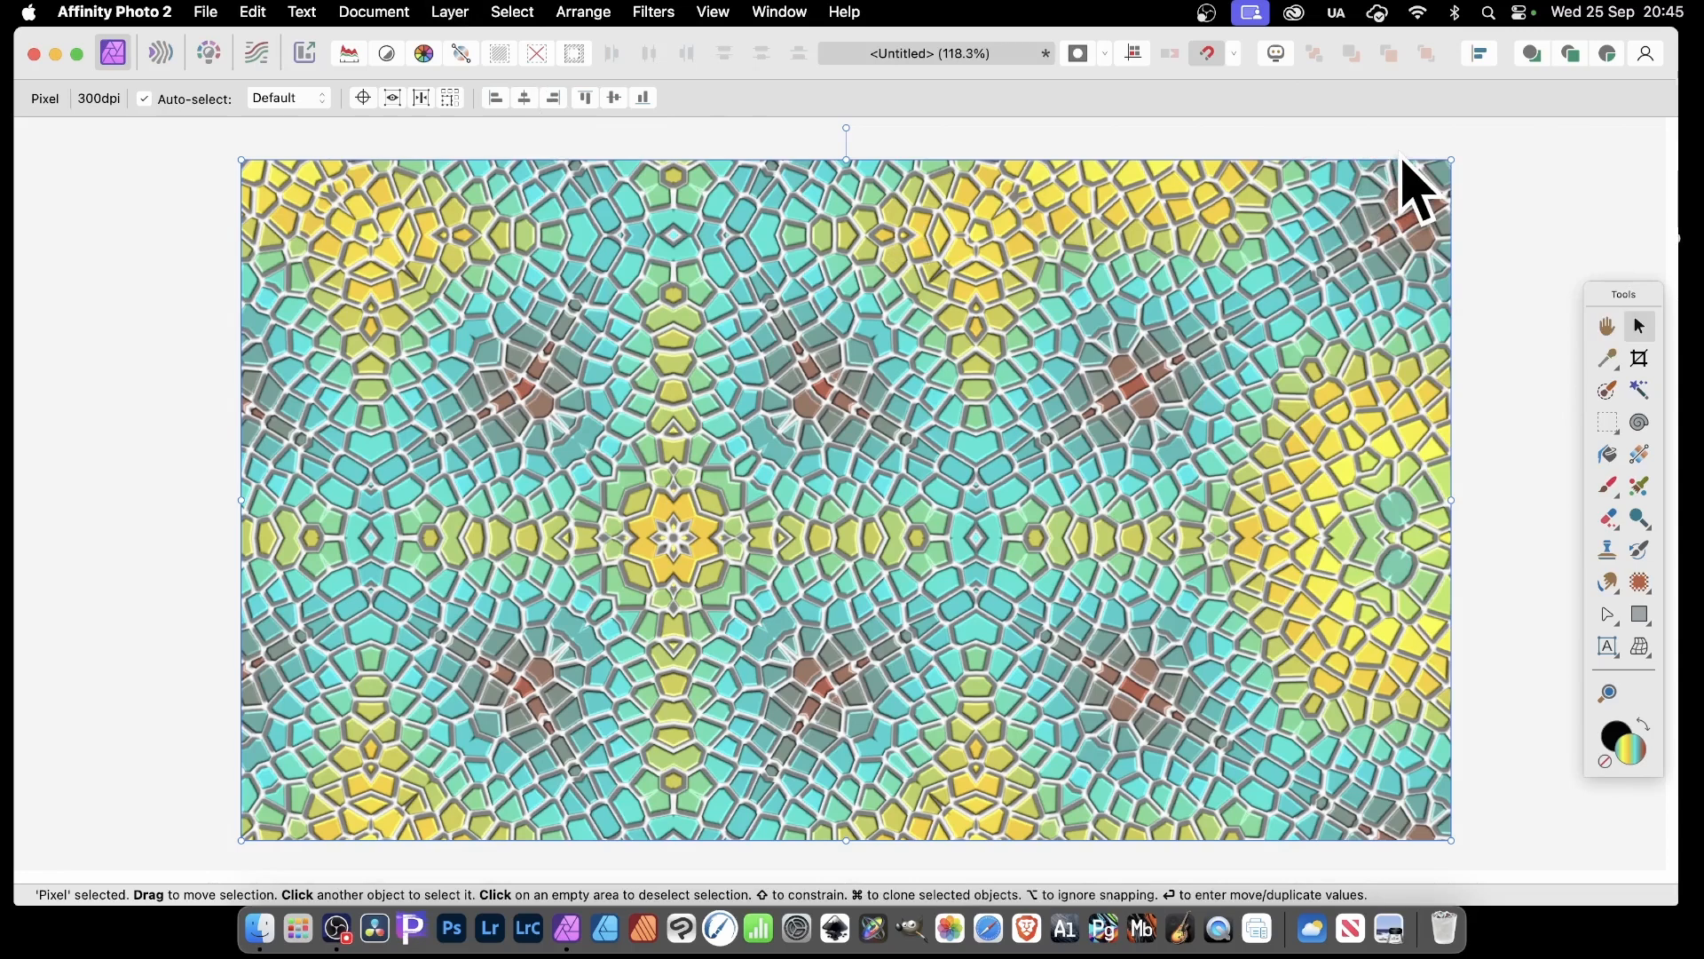